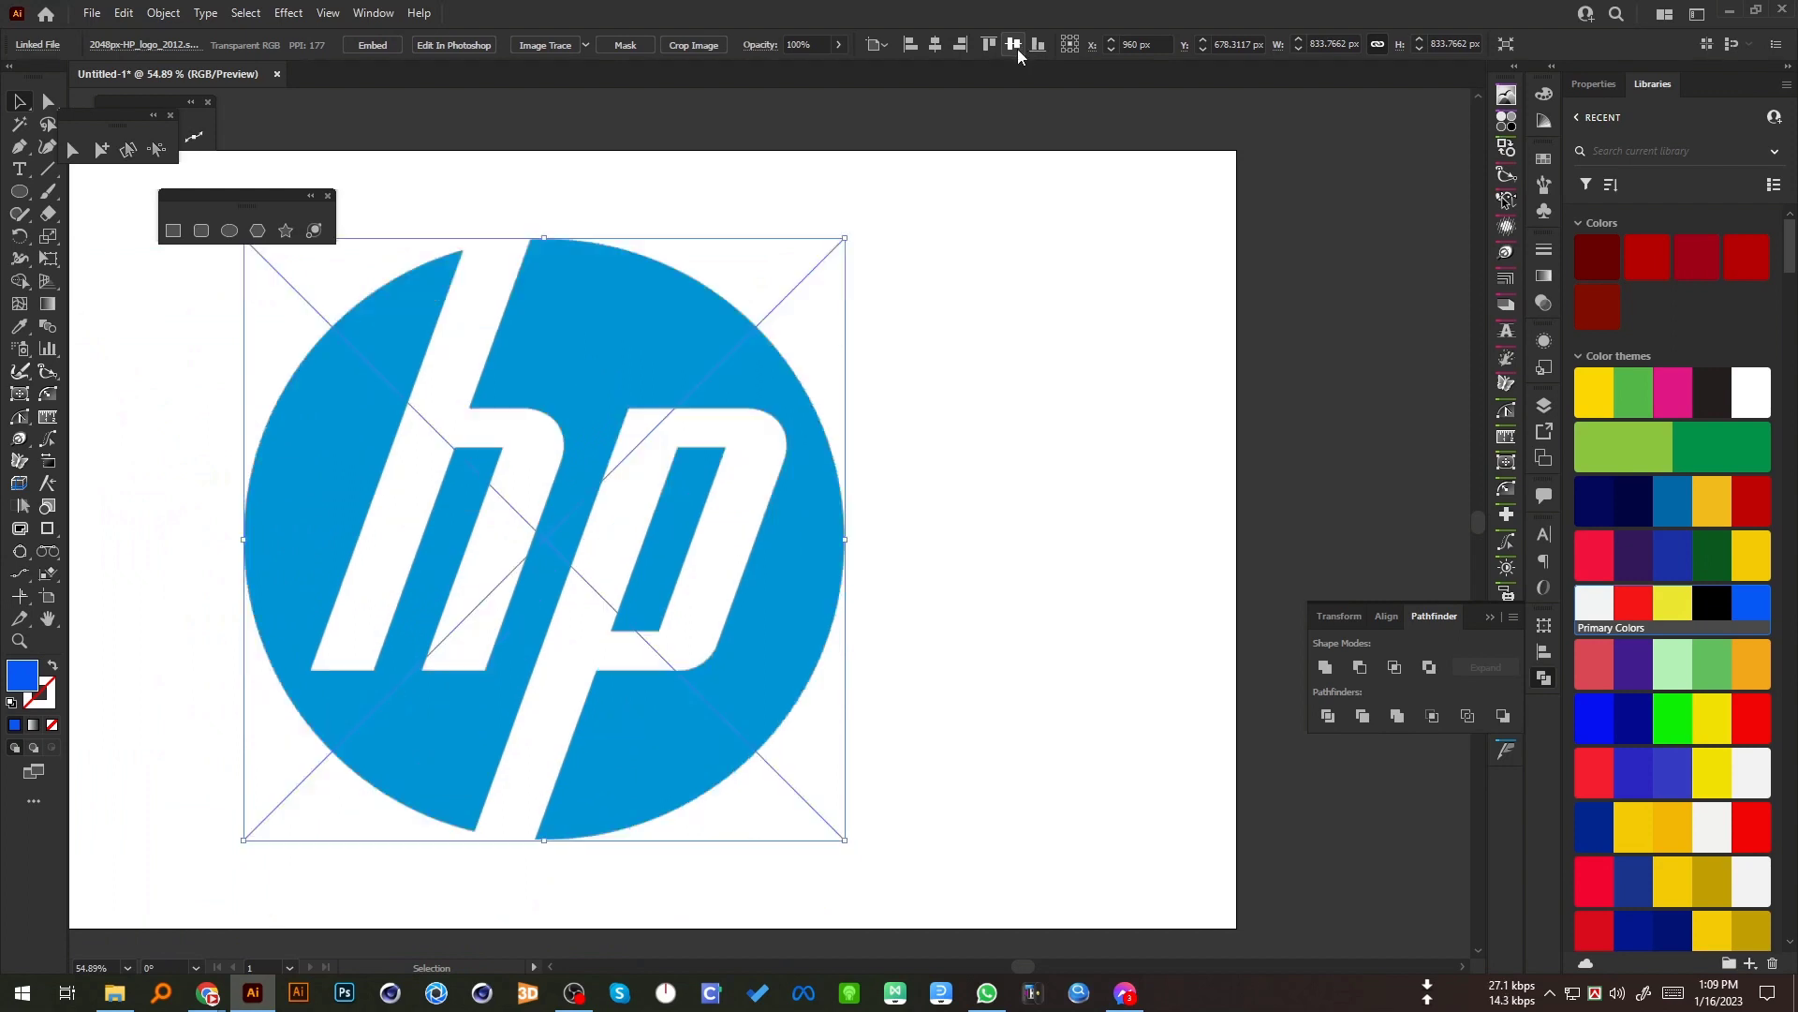
# Step: Scale the HP logo image to about 706 px square, centred on the artboard, and lock it
pyautogui.moveTo(847, 541); pyautogui.dragTo(799, 541)
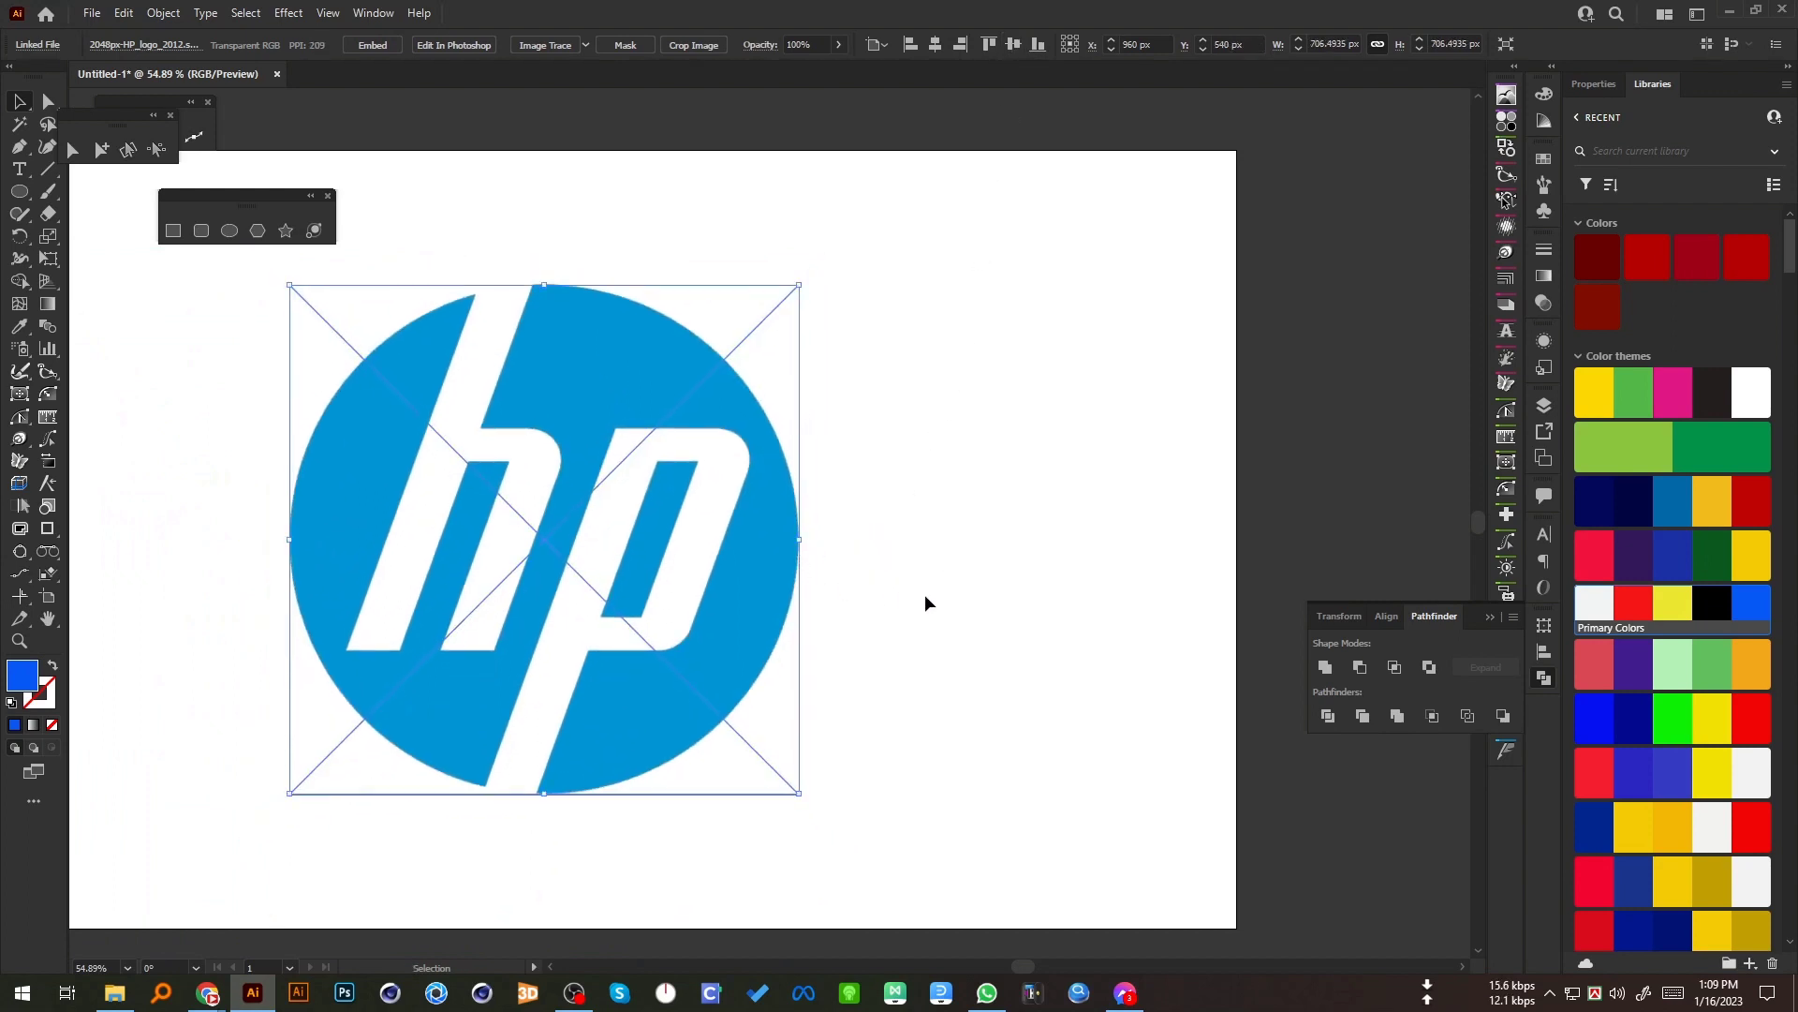
pyautogui.press('a')
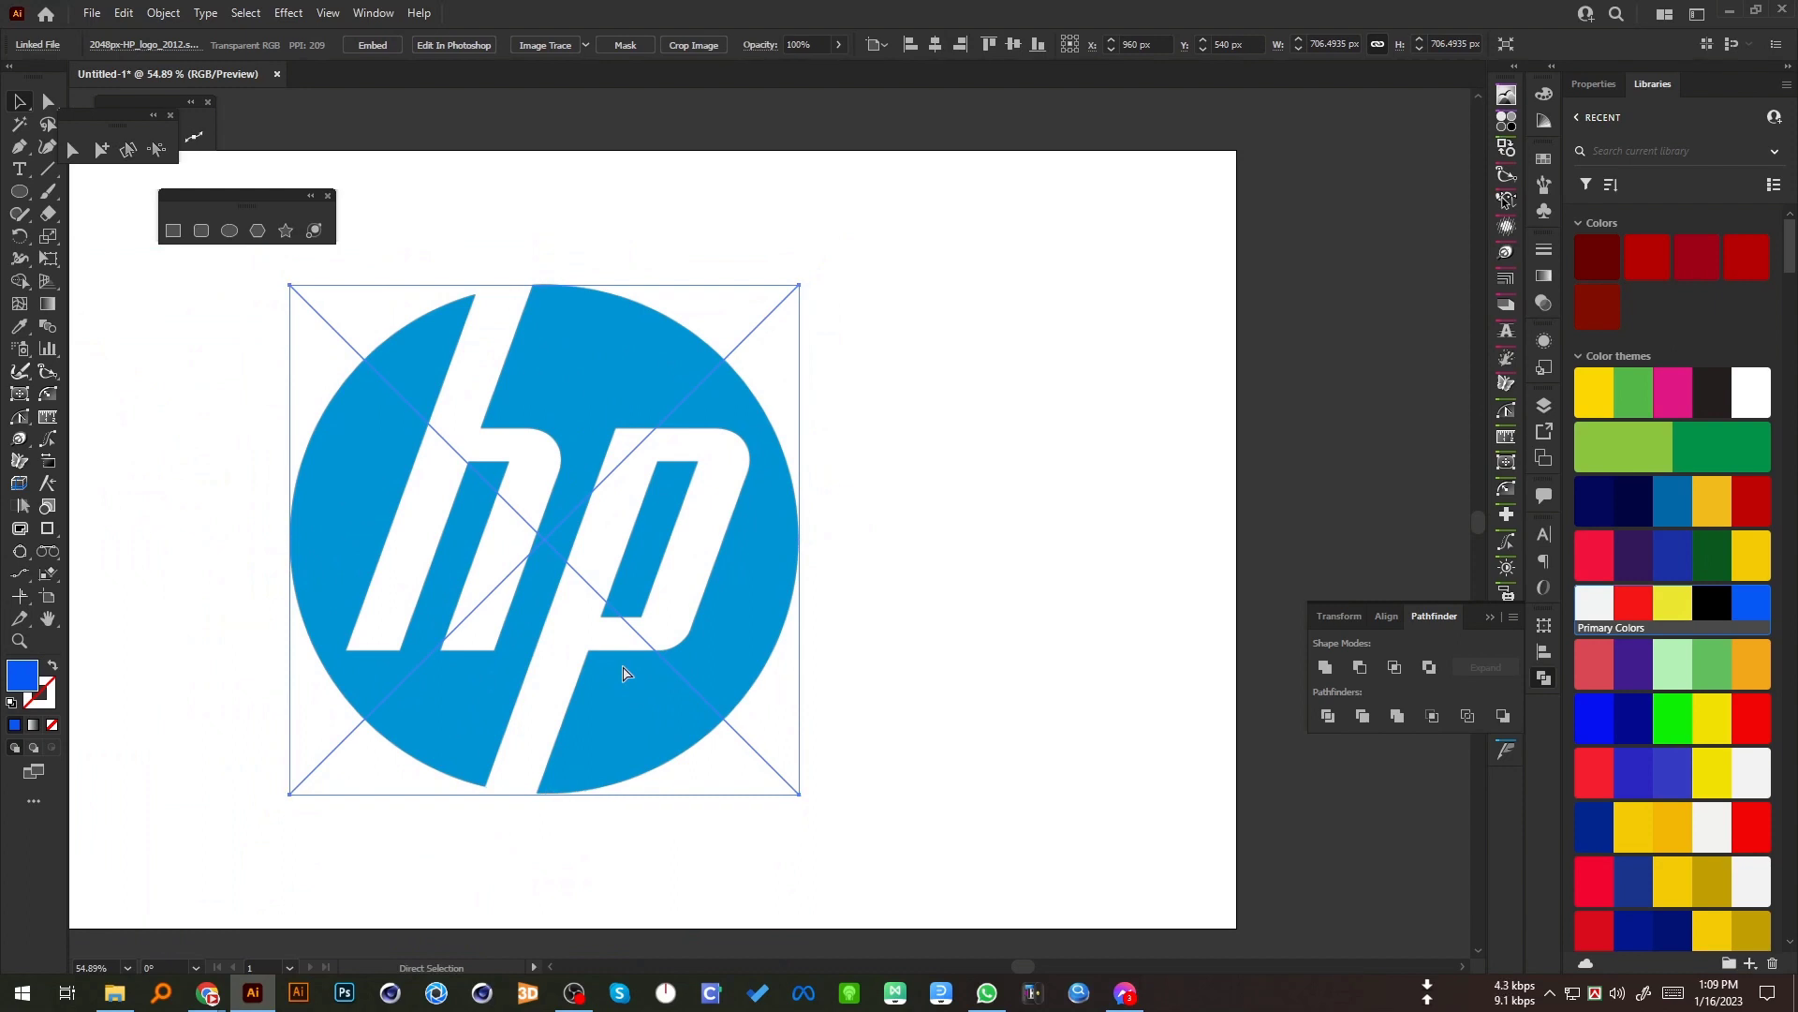
pyautogui.press('v')
pyautogui.click(900, 670)
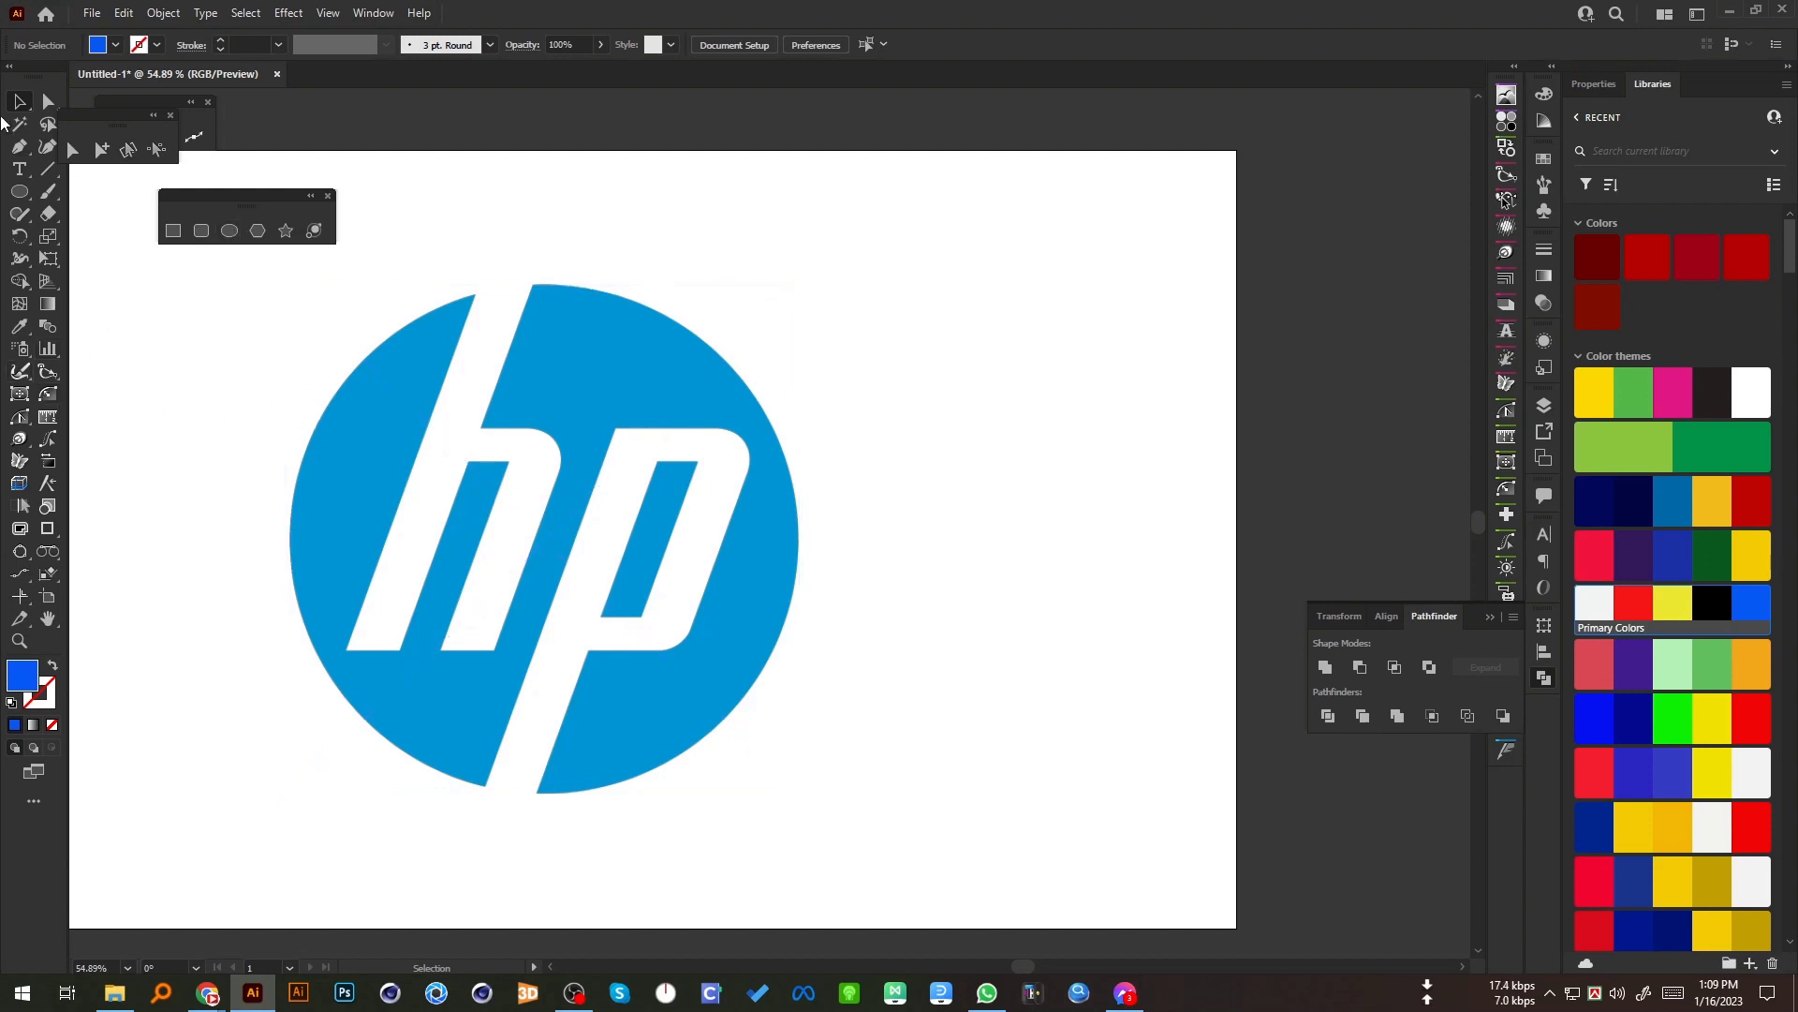
pyautogui.click(371, 418)
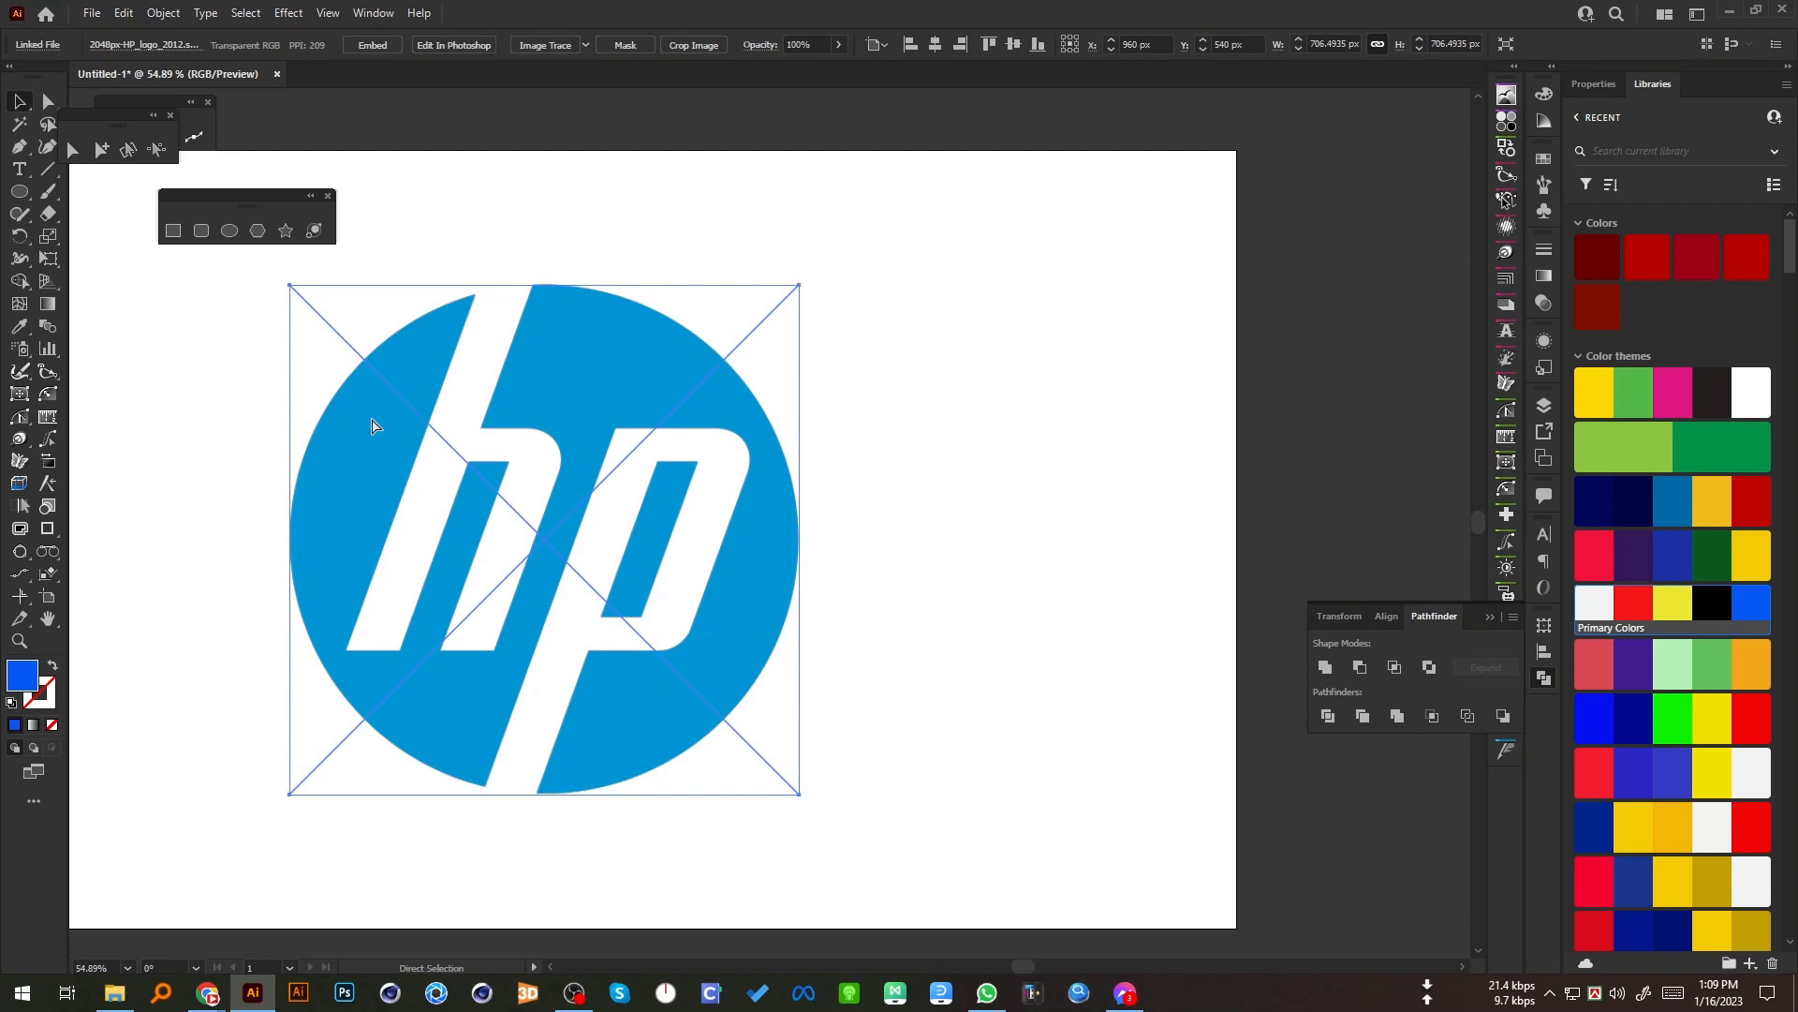
pyautogui.hotkey('ctrl', 'shift', 'a')
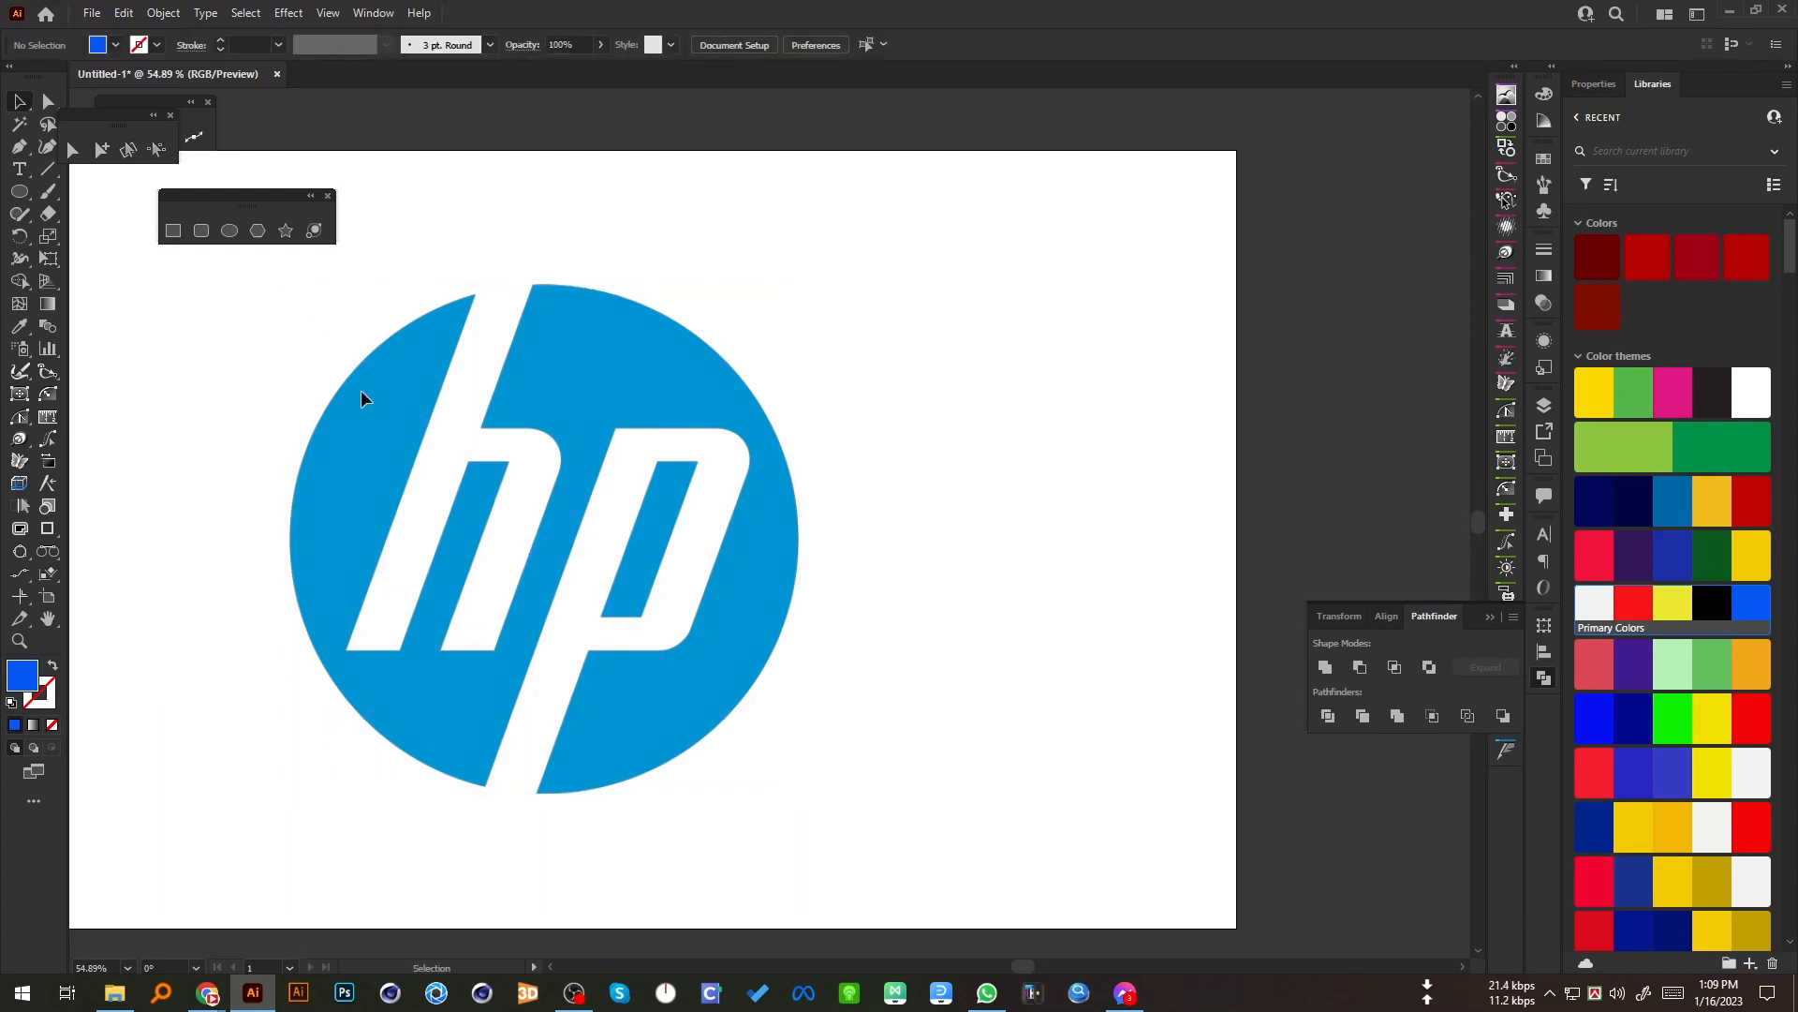
# Step: Draw a circle about 706 px in diameter and move it exactly over the round logo
pyautogui.click(229, 230)
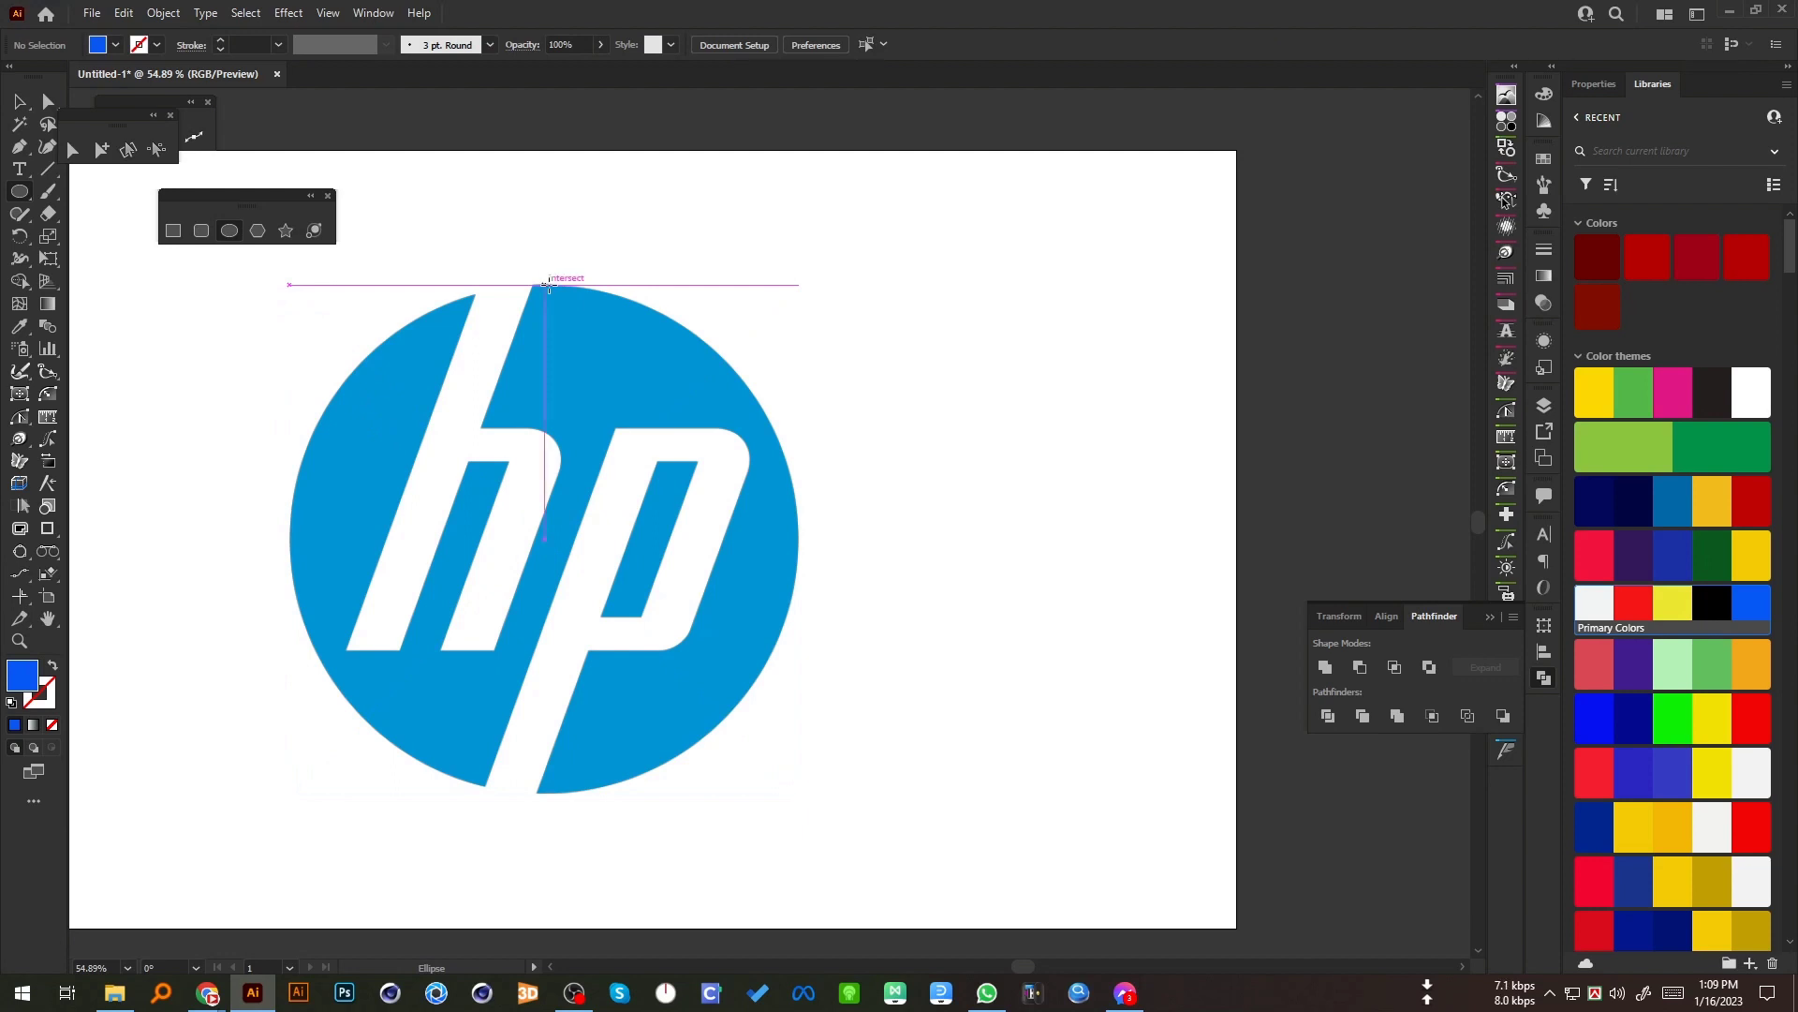
pyautogui.moveTo(548, 286)
pyautogui.mouseDown()
pyautogui.moveTo(636, 562)
pyautogui.moveTo(643, 789)
pyautogui.moveTo(698, 798)
pyautogui.moveTo(668, 774)
pyautogui.moveTo(543, 792)
pyautogui.mouseUp()
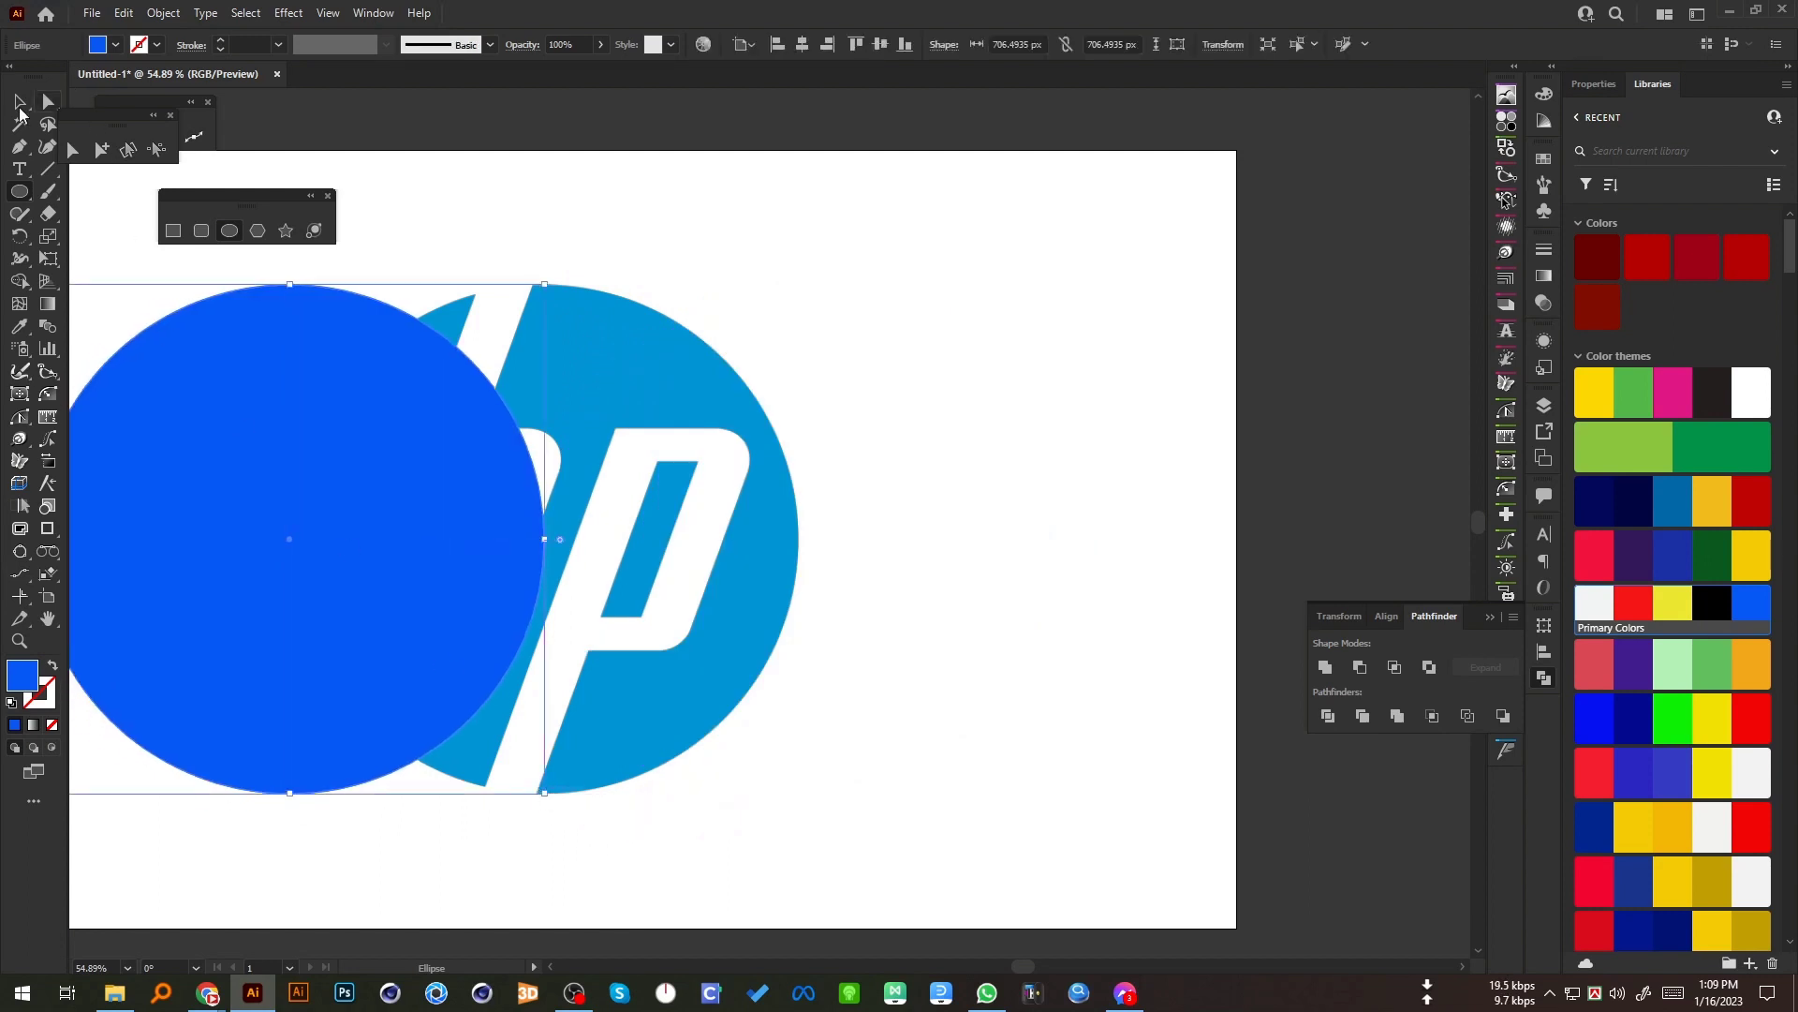
pyautogui.click(19, 101)
pyautogui.moveTo(249, 424); pyautogui.dragTo(502, 436)
# Step: Remove the circle's fill and give it a red outline
pyautogui.hotkey('shift', 'x')
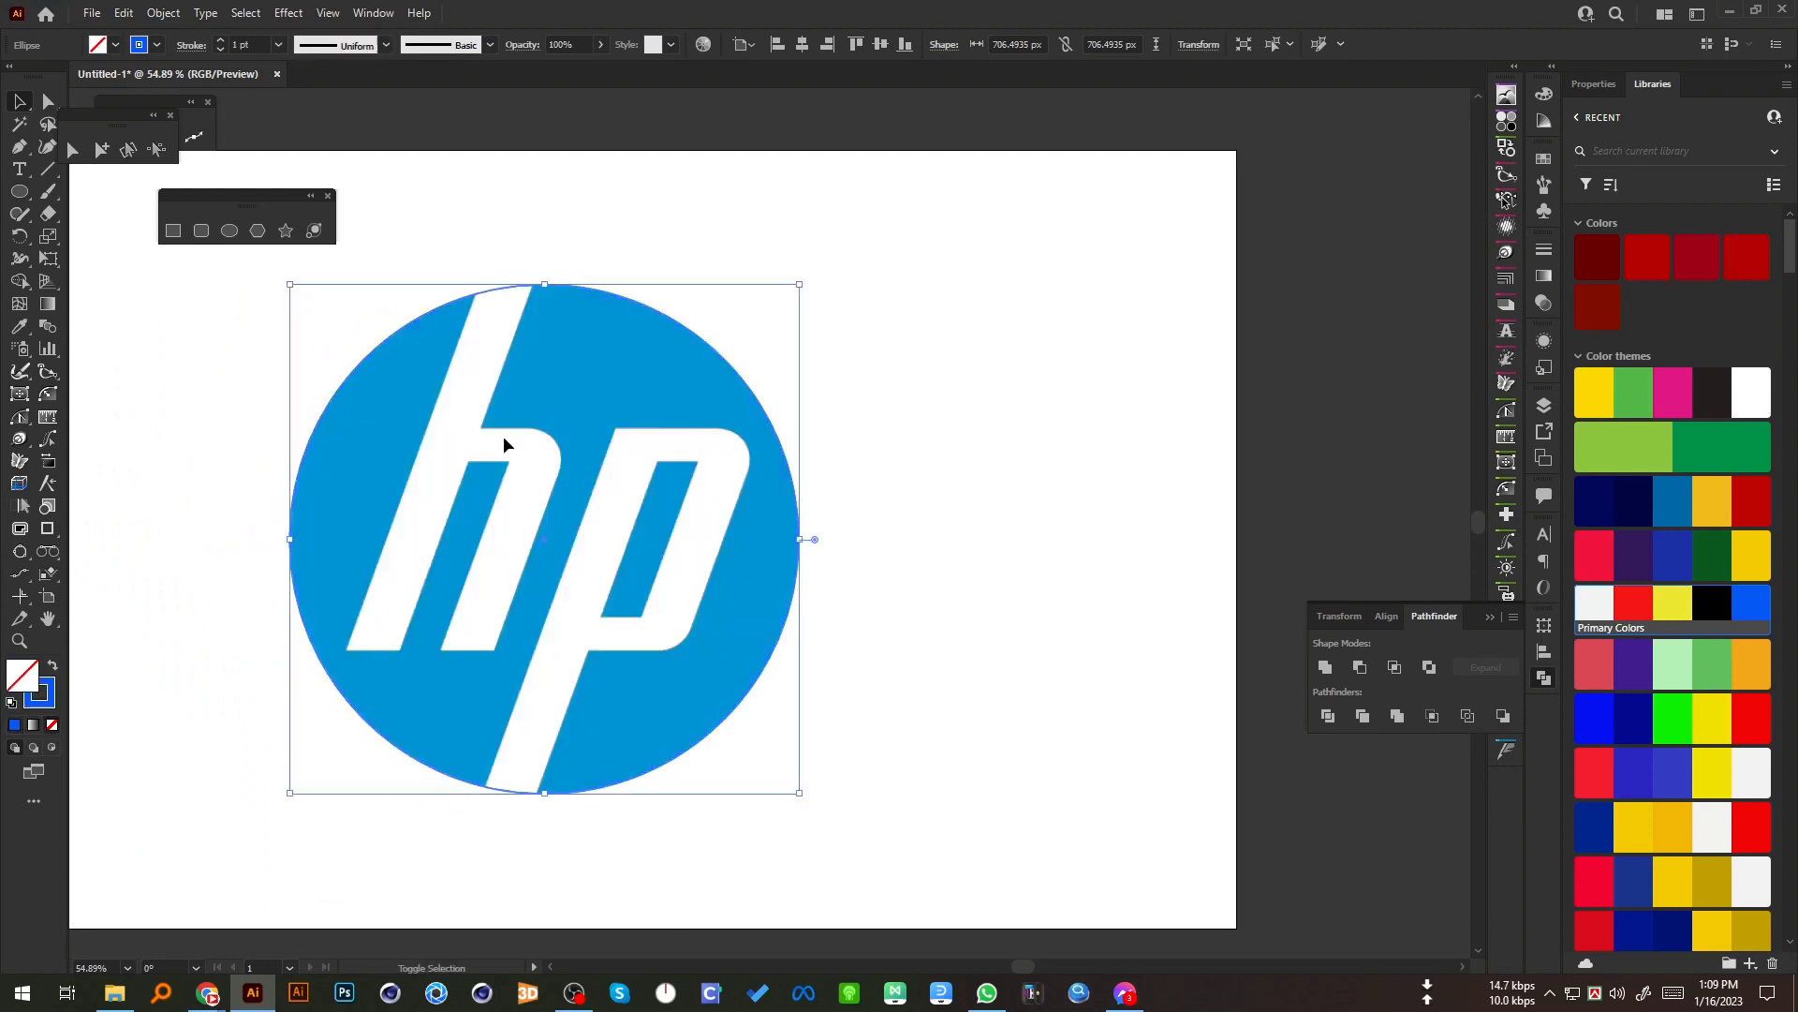
pyautogui.click(1544, 161)
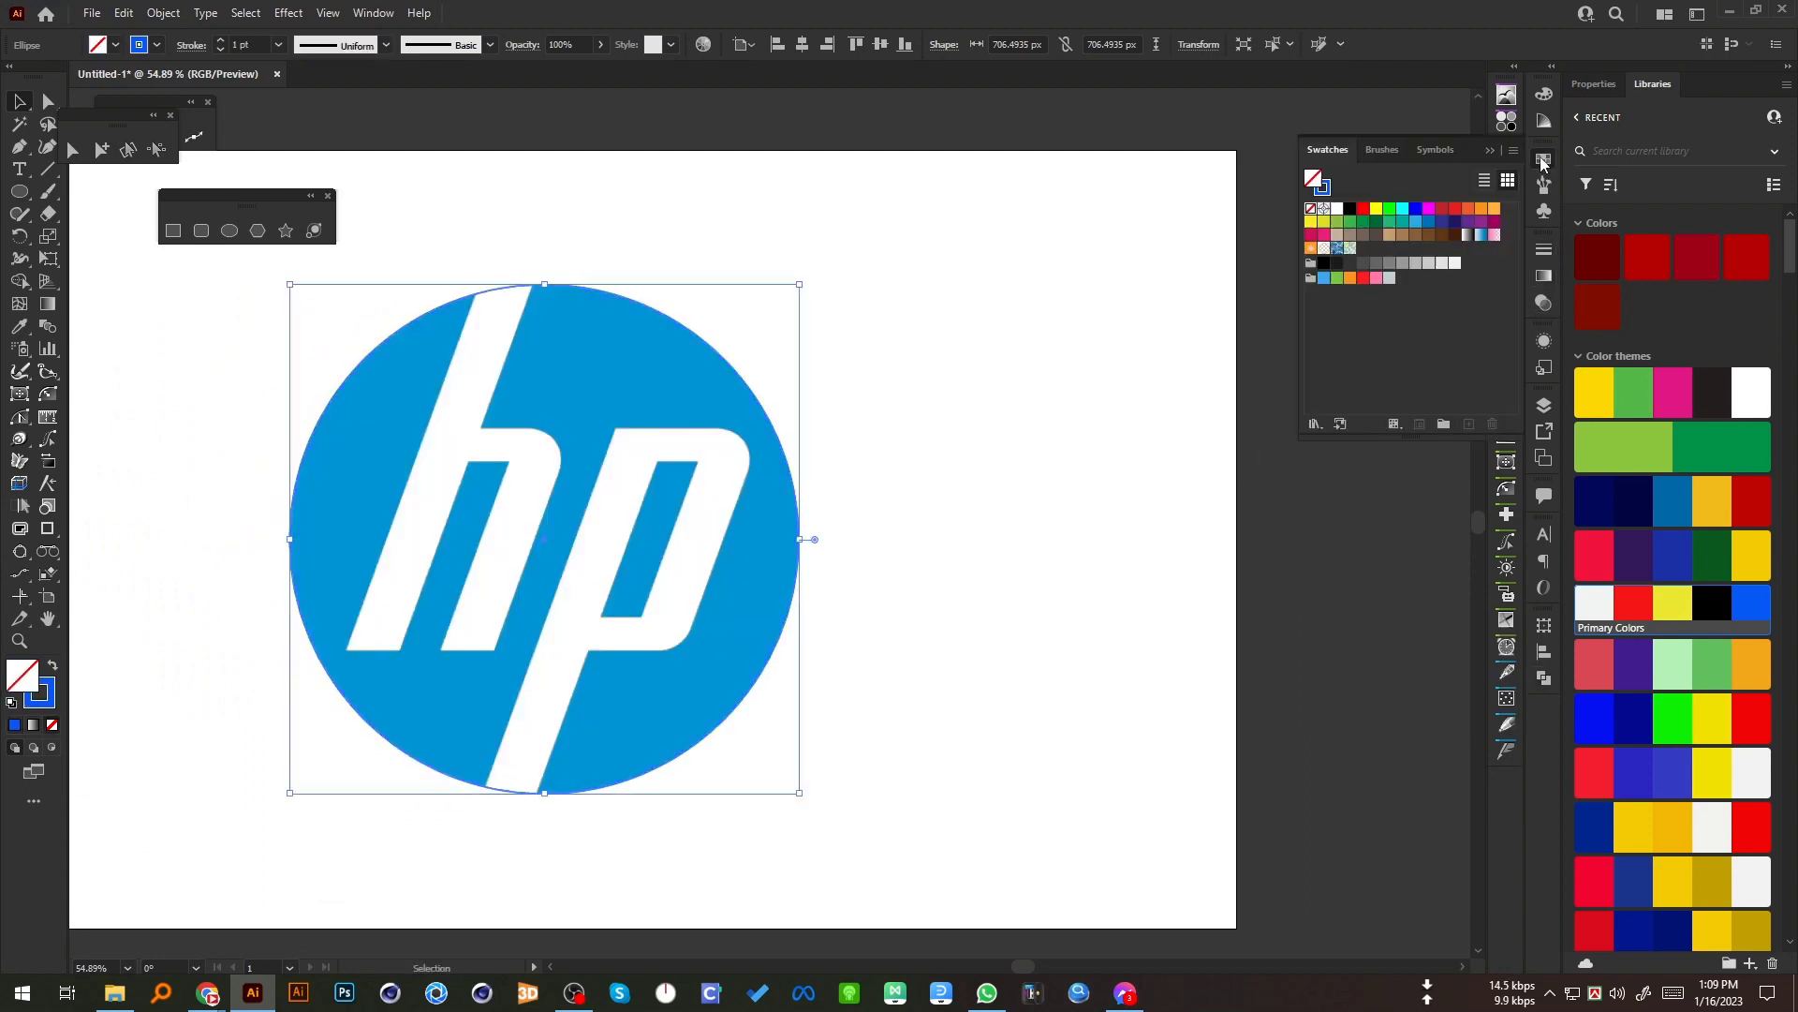
pyautogui.click(1364, 209)
pyautogui.click(591, 217)
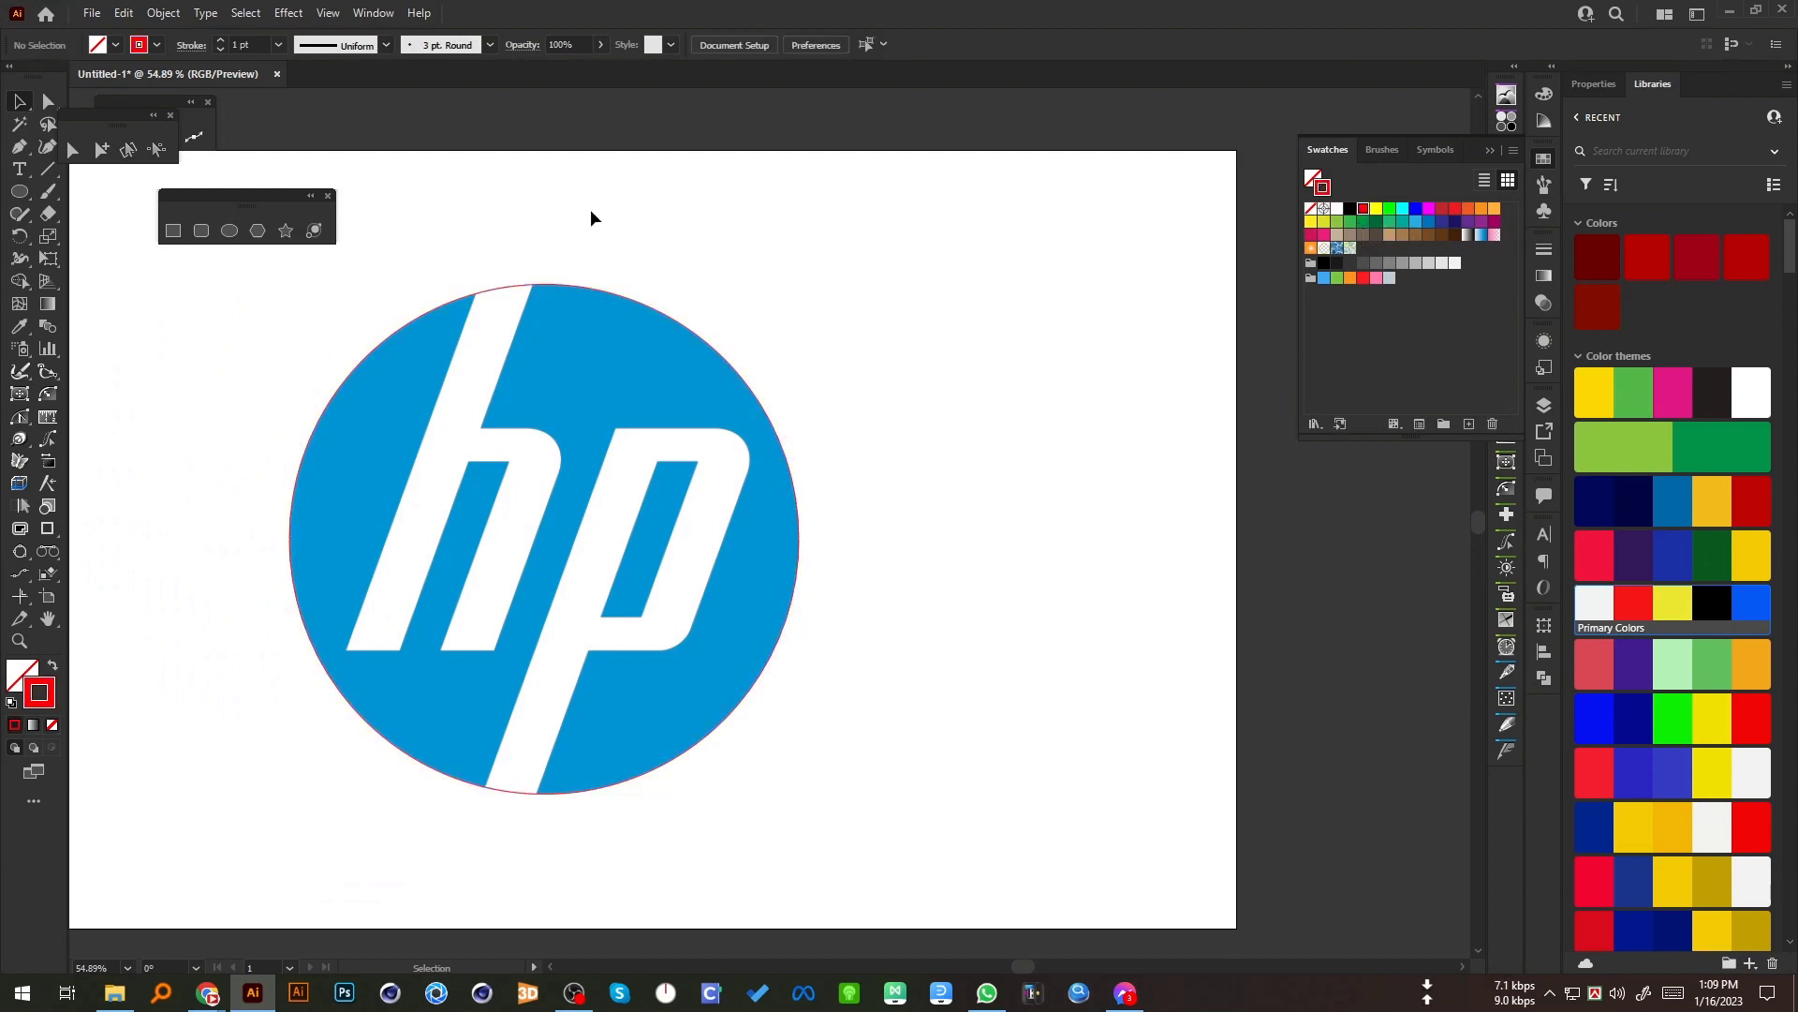
# Step: Draw a slanted line along the left edge of the h, extended beyond the circle, and copy it along every other slanted letter edge
pyautogui.press('\\')
pyautogui.moveTo(476, 293); pyautogui.dragTo(310, 748)
pyautogui.moveTo(475, 293); pyautogui.dragTo(516, 185)
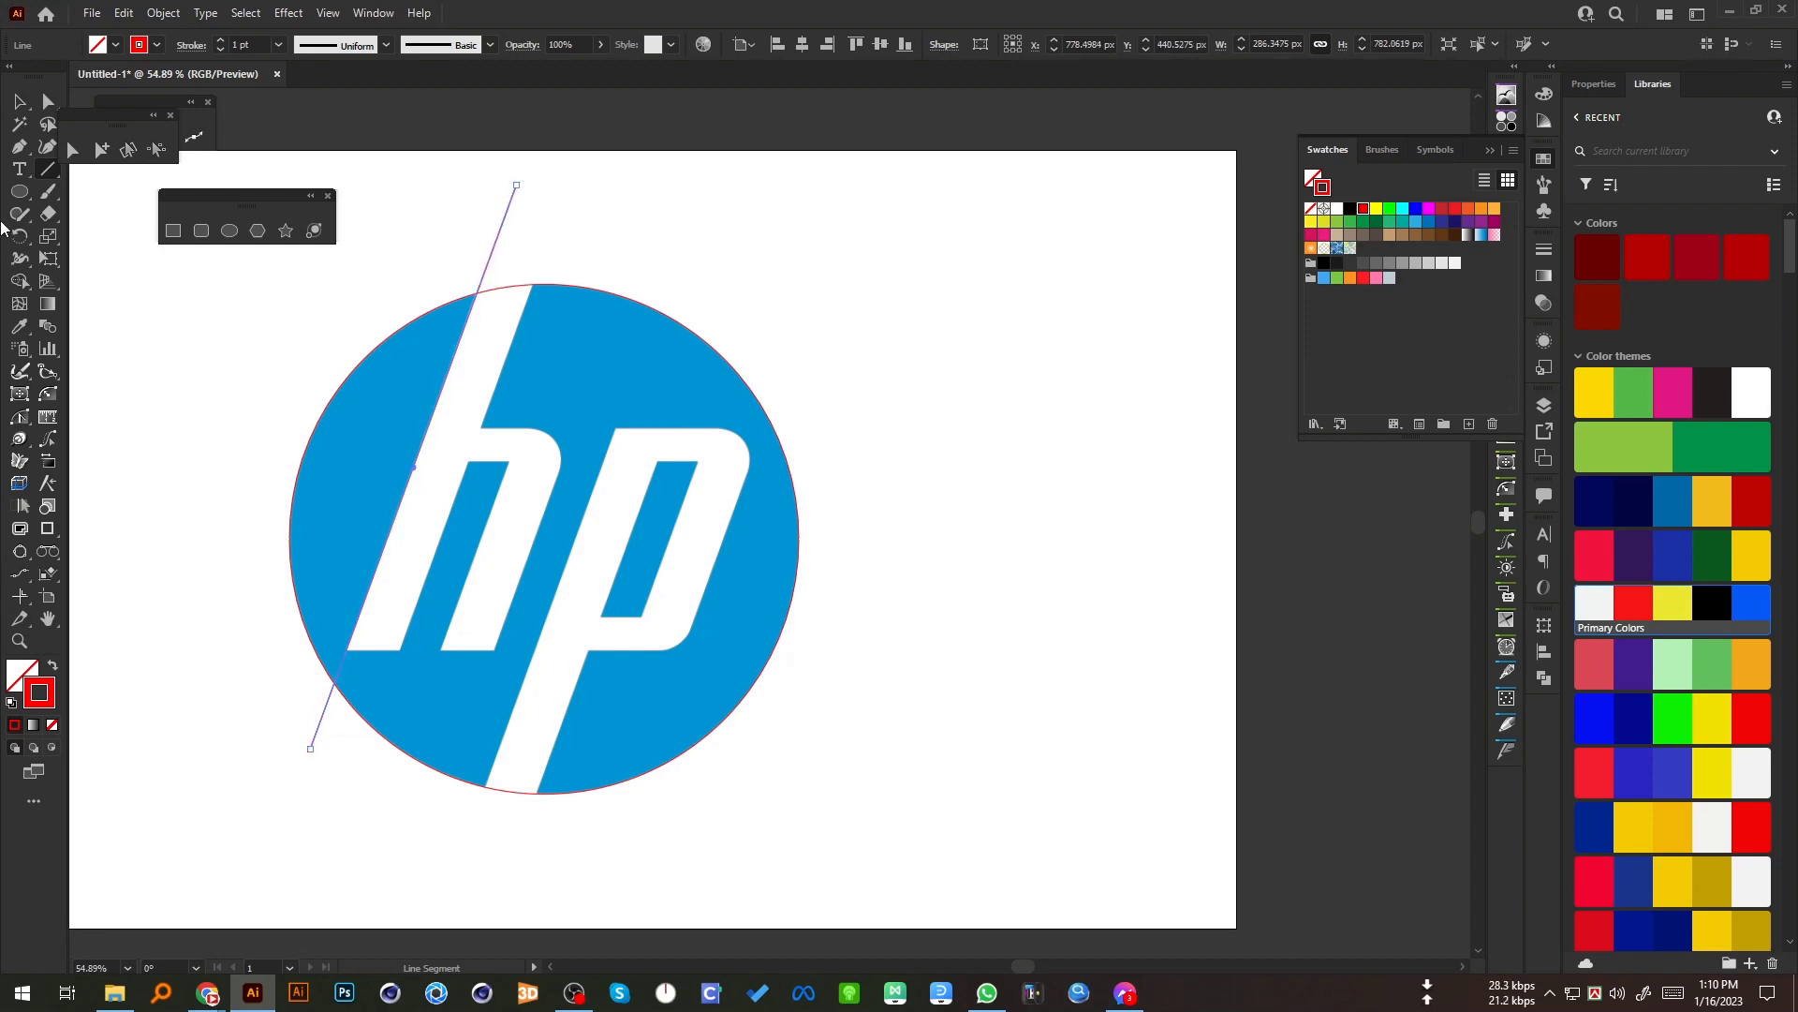
pyautogui.press('v')
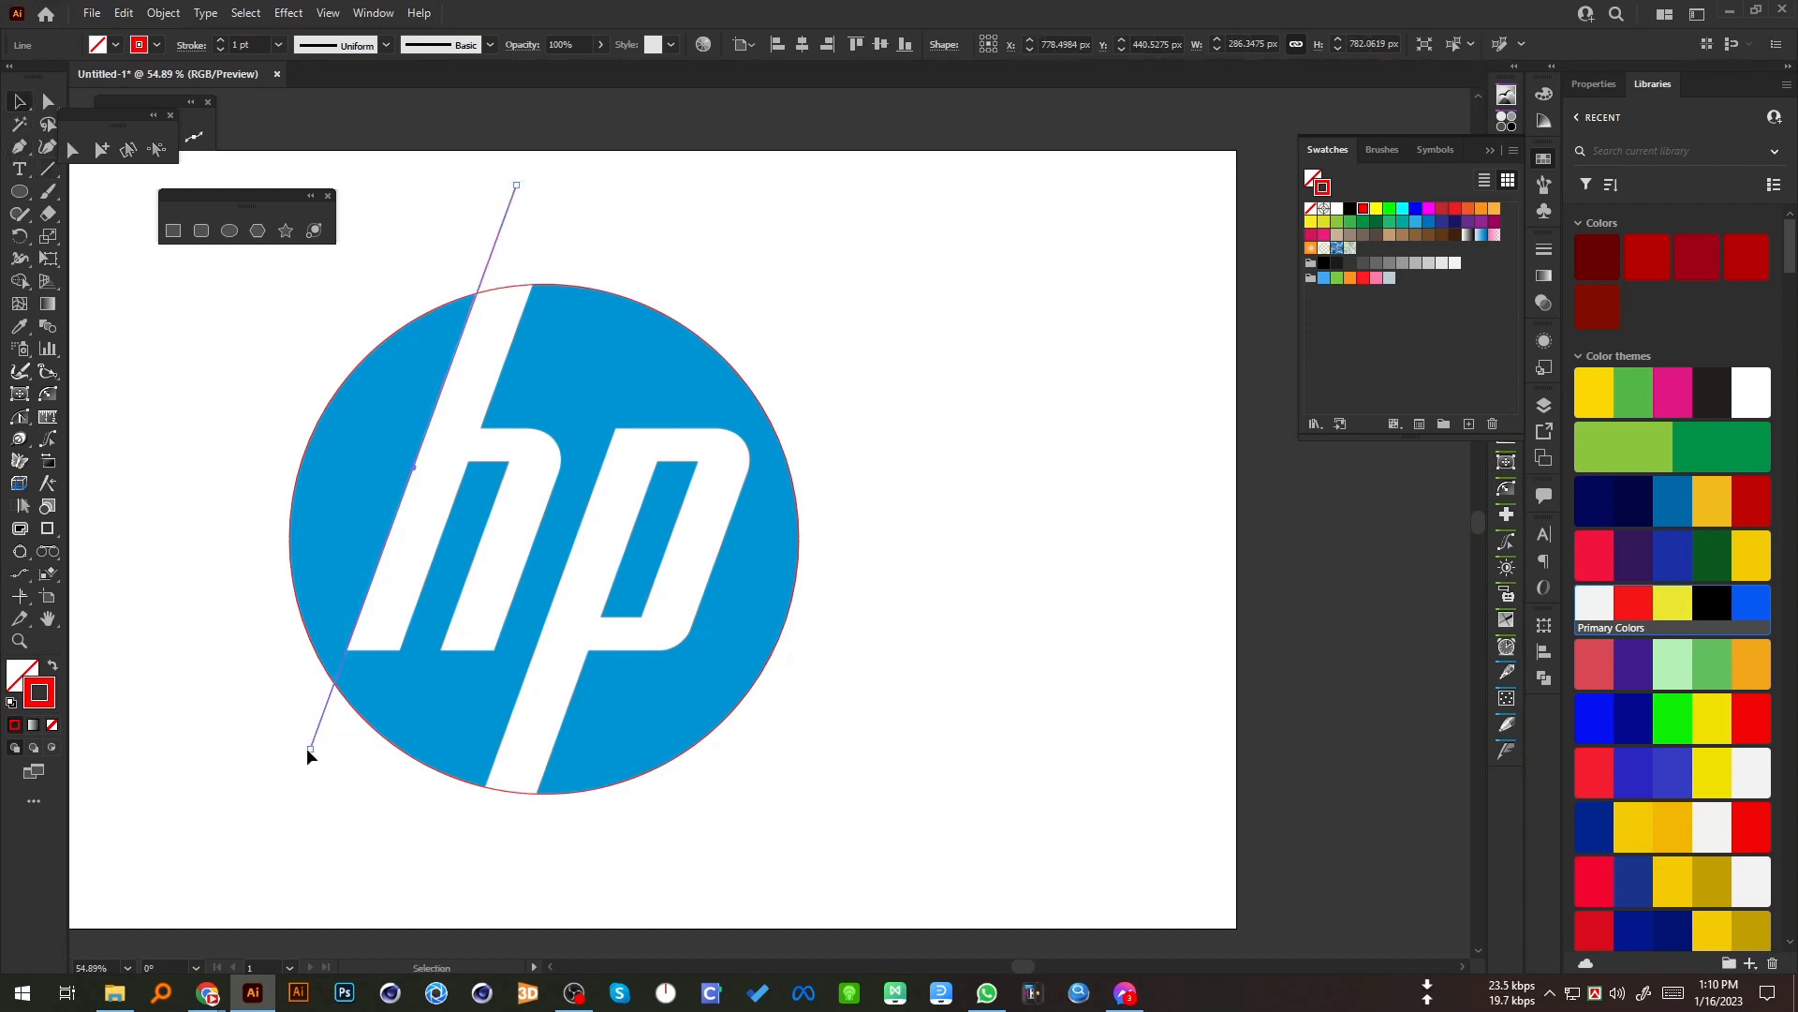
pyautogui.moveTo(309, 748); pyautogui.dragTo(261, 881)
pyautogui.moveTo(357, 630); pyautogui.dragTo(655, 740)
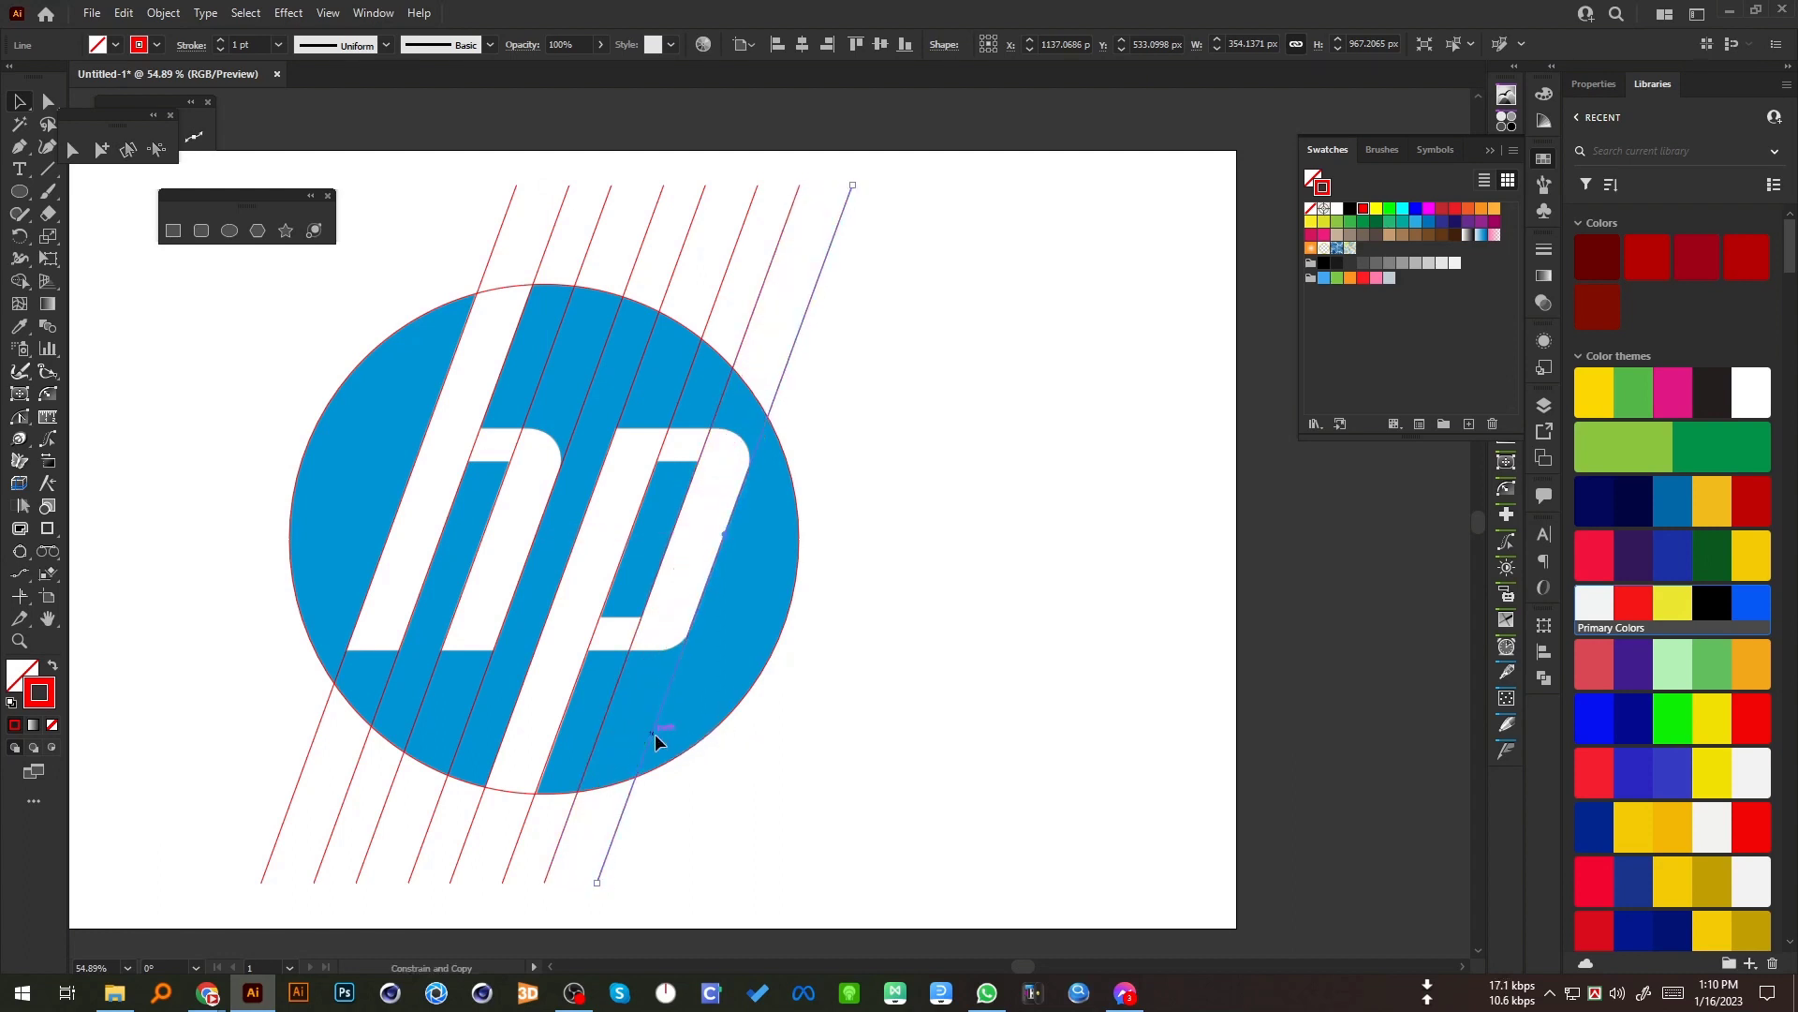
pyautogui.click(230, 660)
# Step: Draw a horizontal line along the top edge of the letters and extend it past both sides of the circle, about 1296 px long
pyautogui.press('\\')
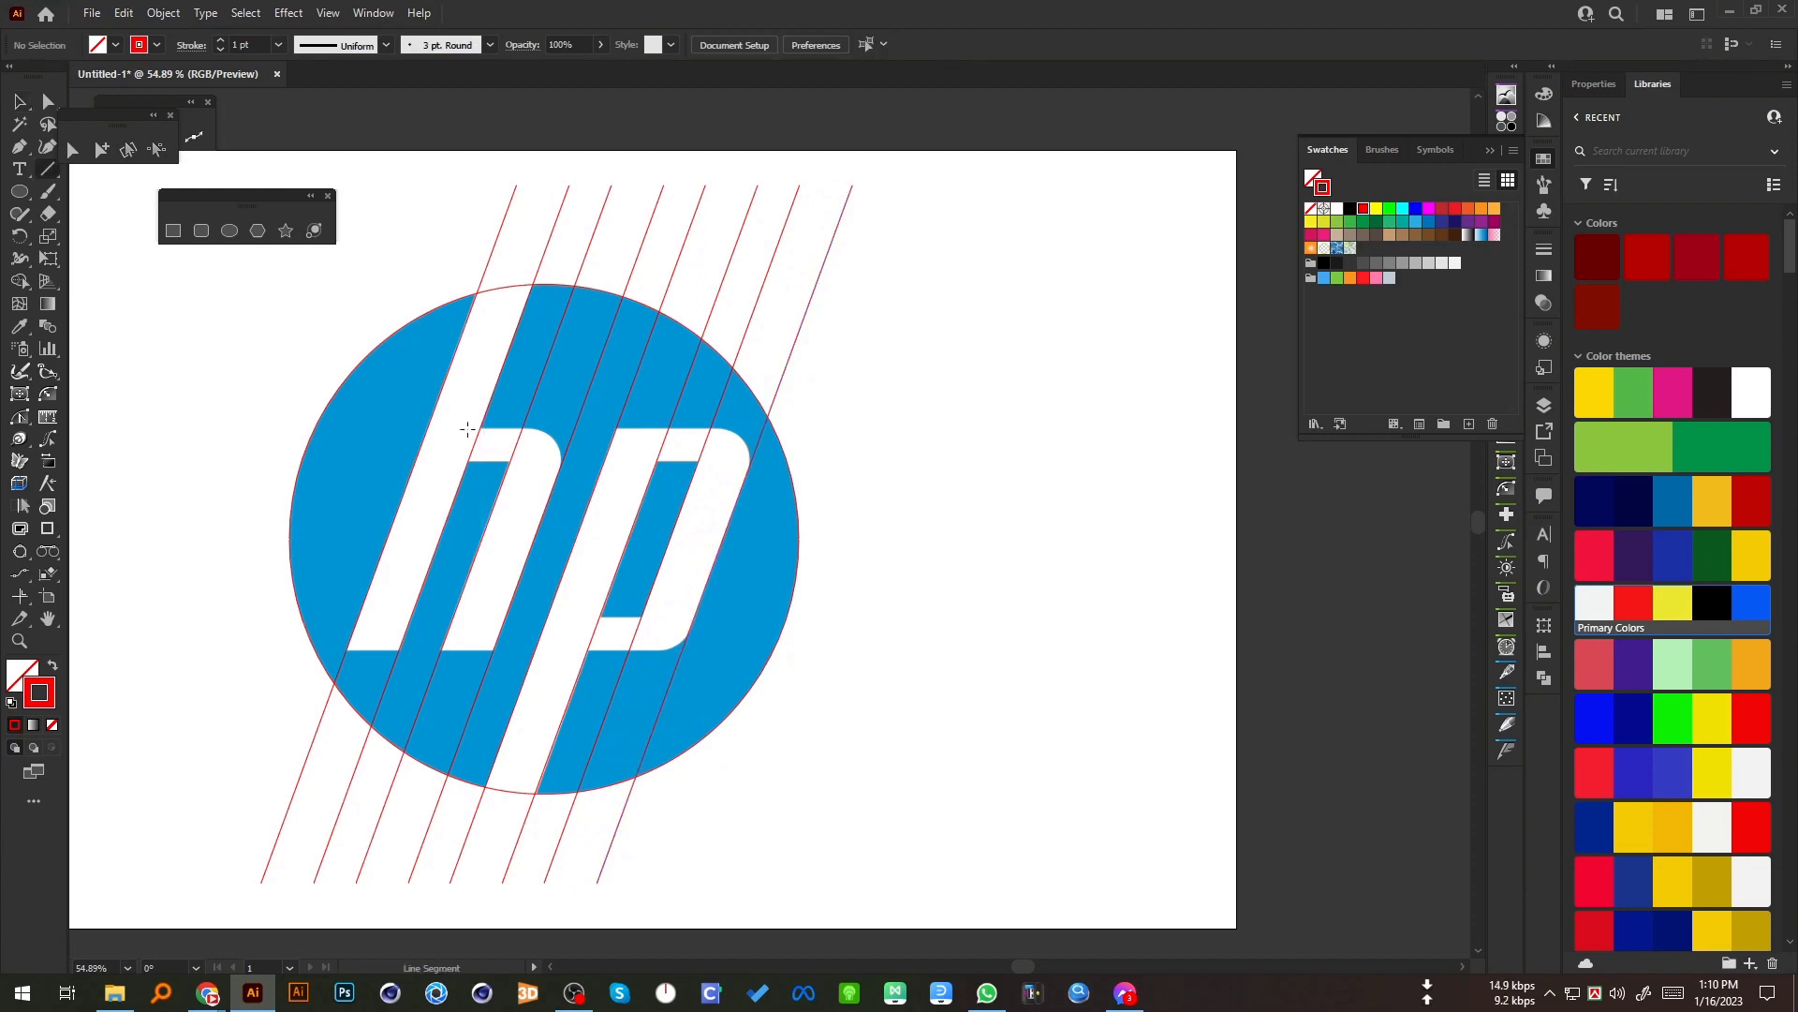
pyautogui.moveTo(475, 428); pyautogui.dragTo(1084, 525)
pyautogui.press('v')
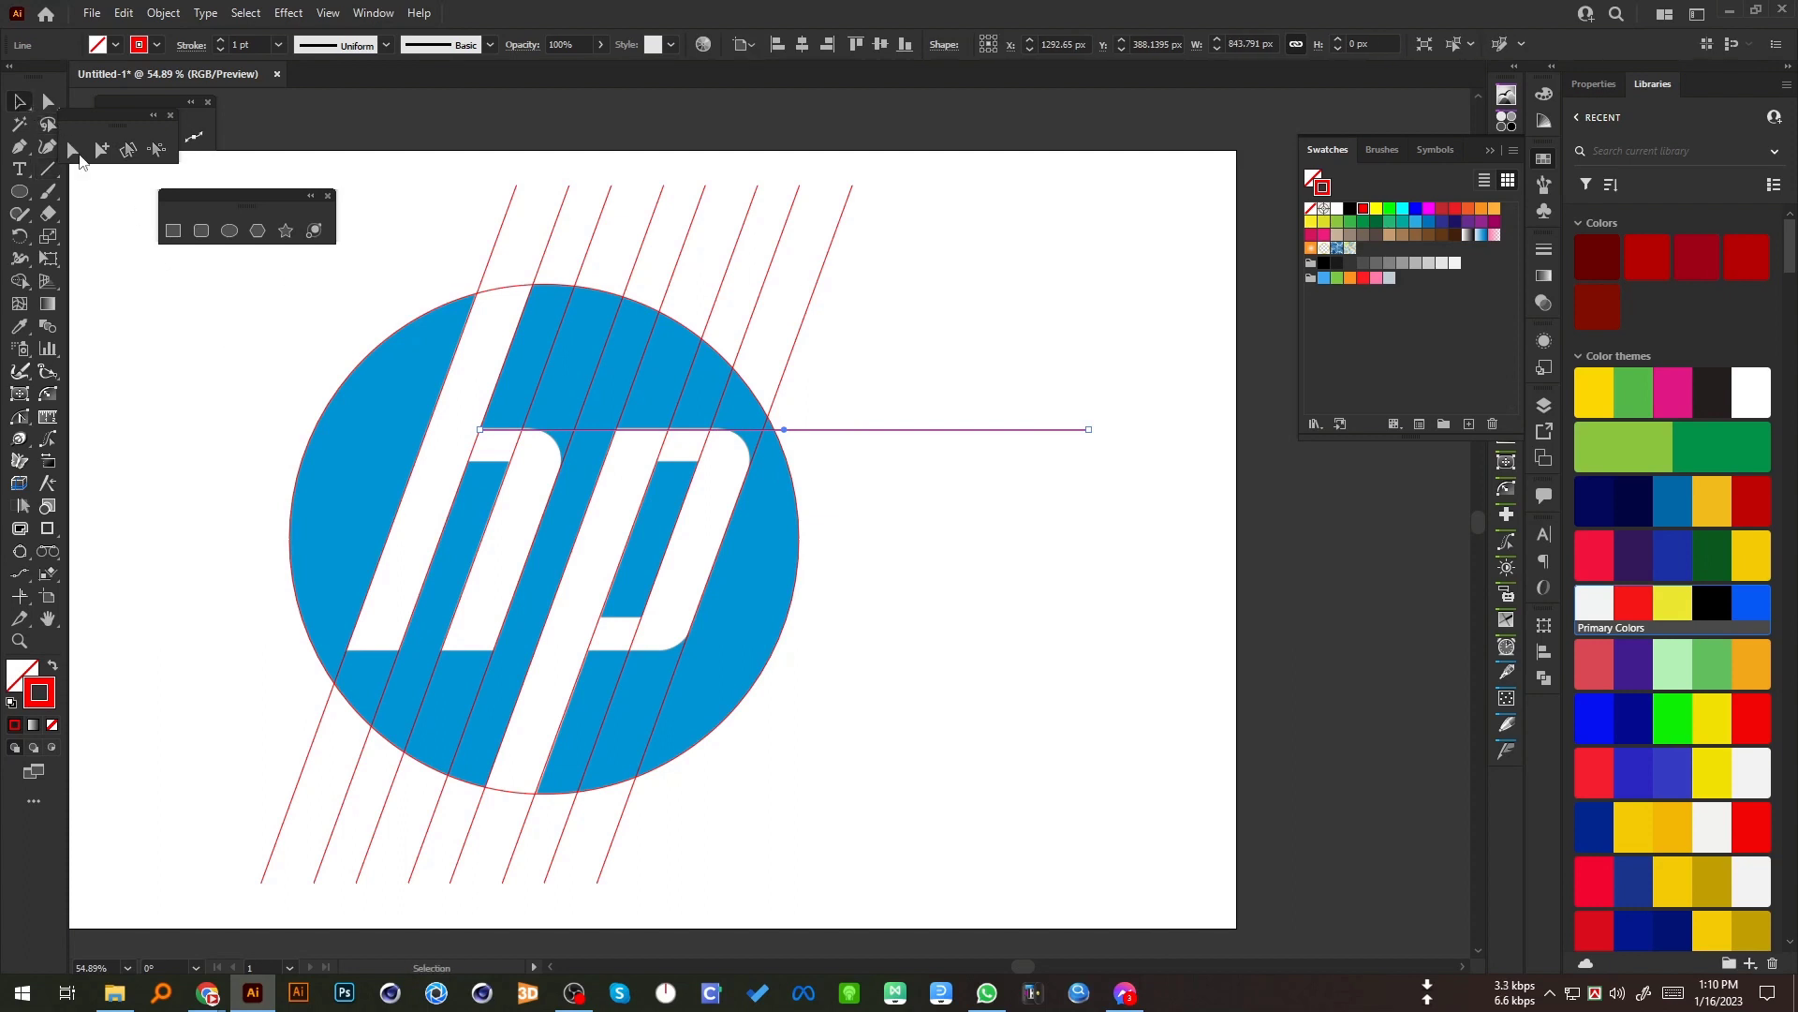
pyautogui.moveTo(476, 432); pyautogui.dragTo(149, 429)
# Step: Align the horizontal line with the letters' top edge and copy it to the other three horizontal edge levels of the letters
pyautogui.moveTo(610, 428); pyautogui.dragTo(611, 405)
pyautogui.hotkey('ctrl', '=')
pyautogui.hotkey('ctrl', '=')
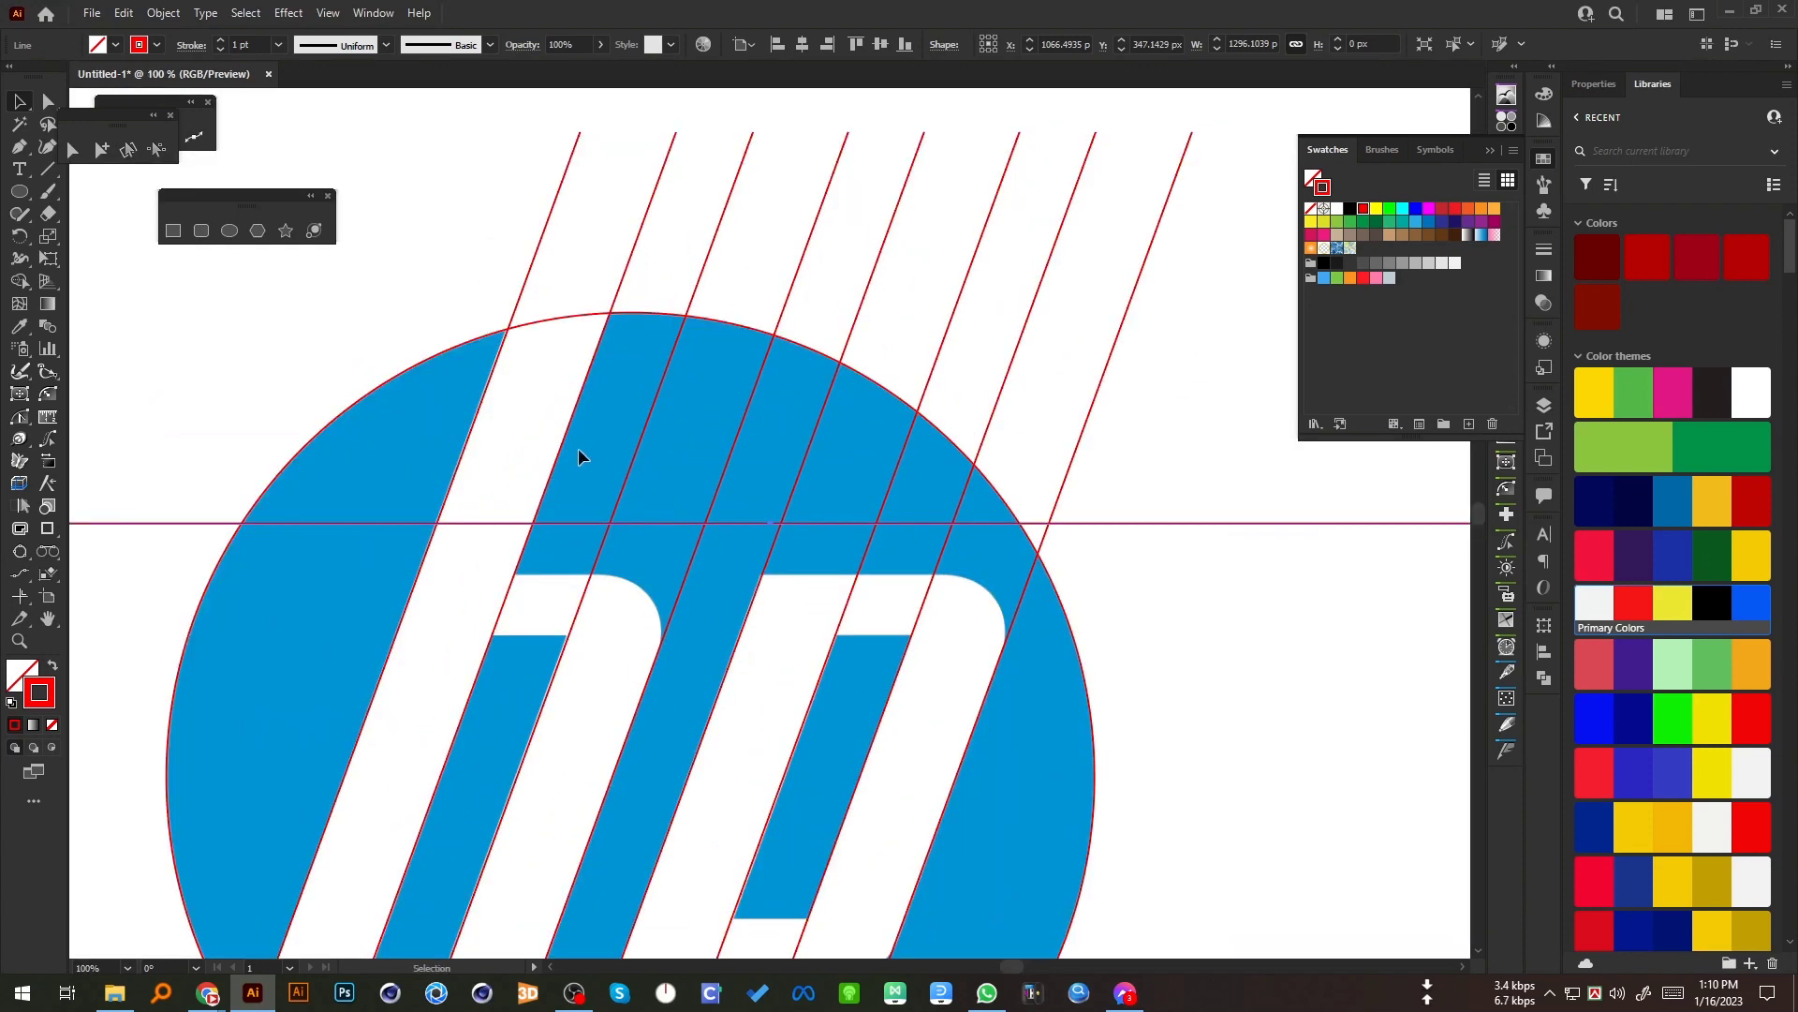
pyautogui.moveTo(572, 525); pyautogui.dragTo(576, 588)
pyautogui.moveTo(621, 605); pyautogui.dragTo(715, 819)
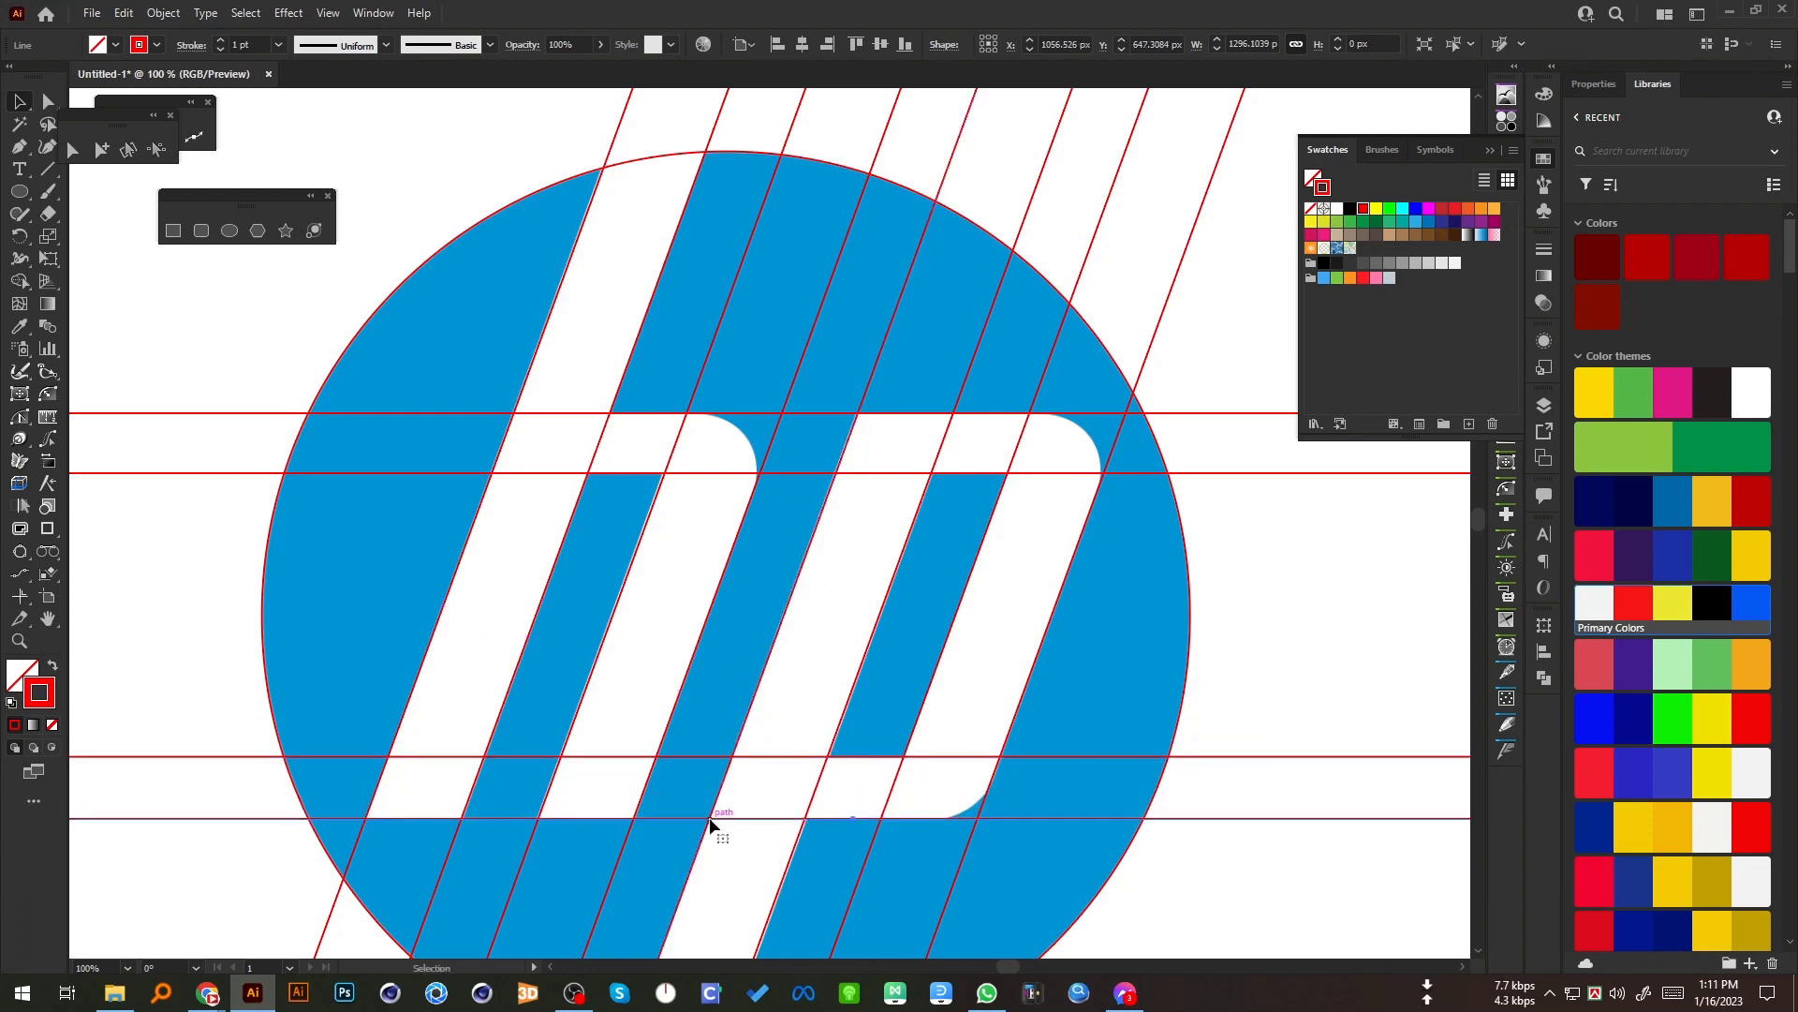
# Step: Fine-tune the slanted lines on the right side of the h's inner gap and the left side of the p's opening to match the logo
pyautogui.click(627, 588)
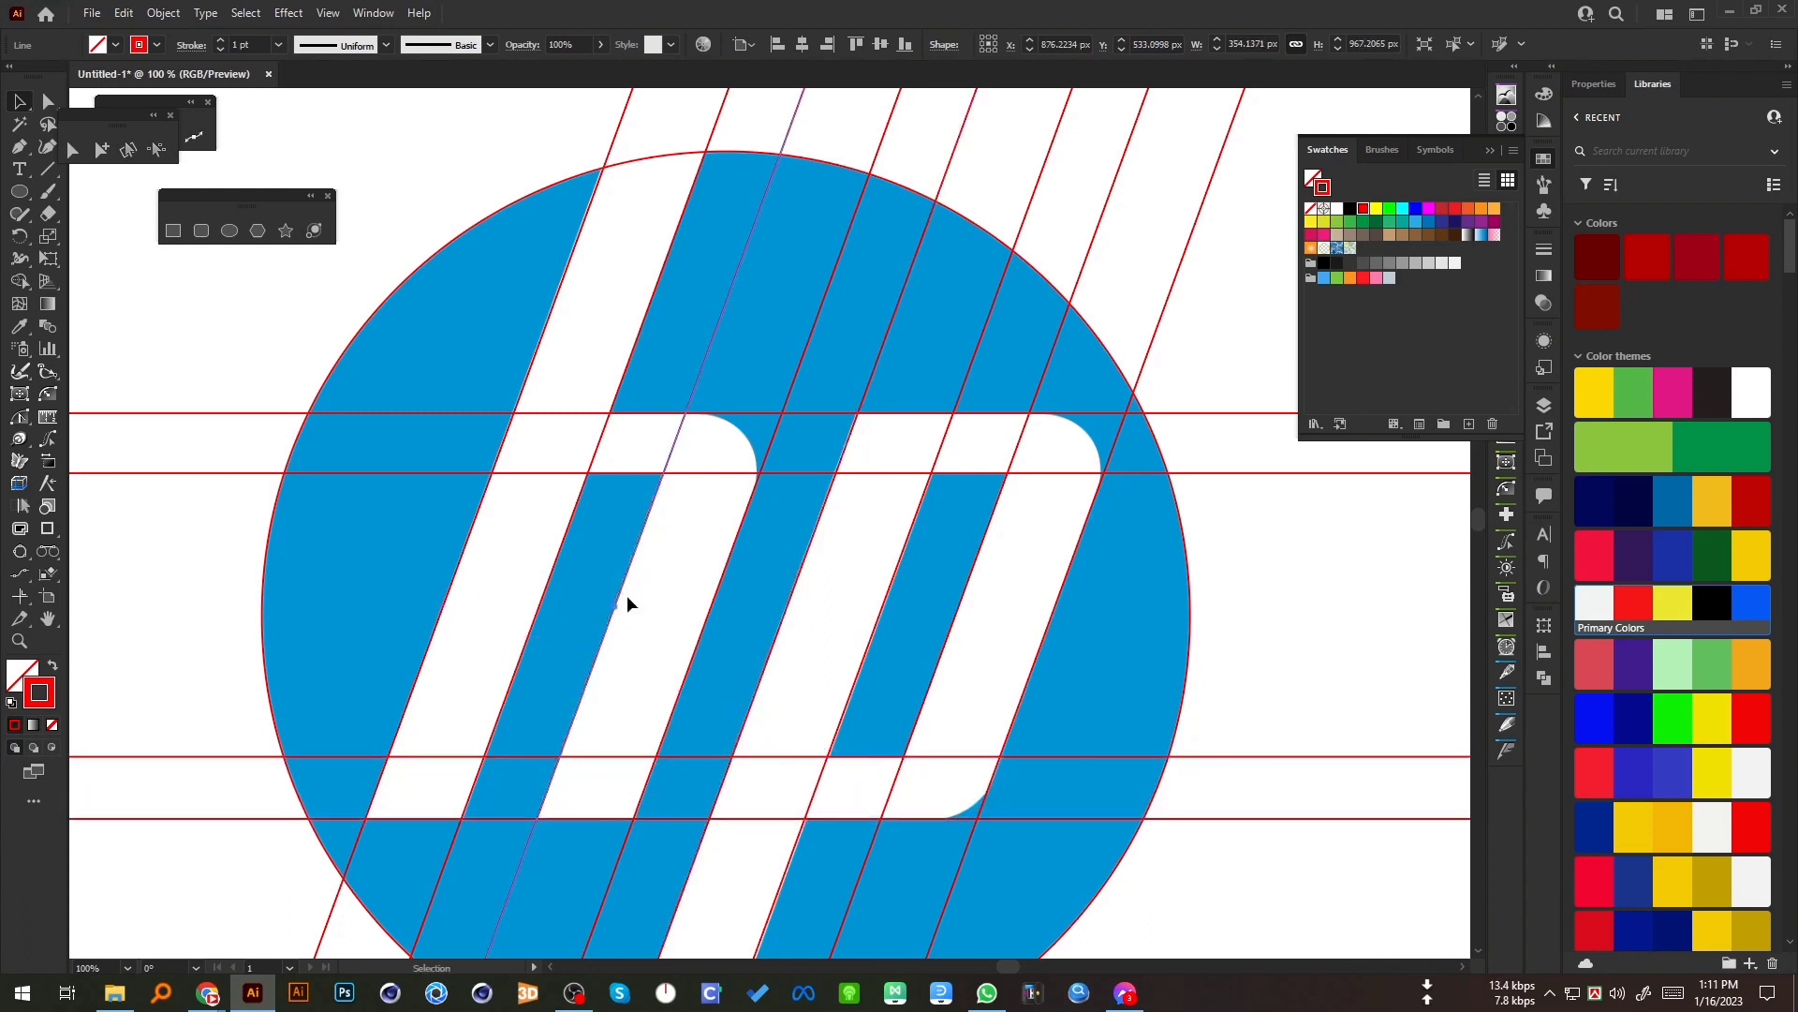
pyautogui.click(1243, 670)
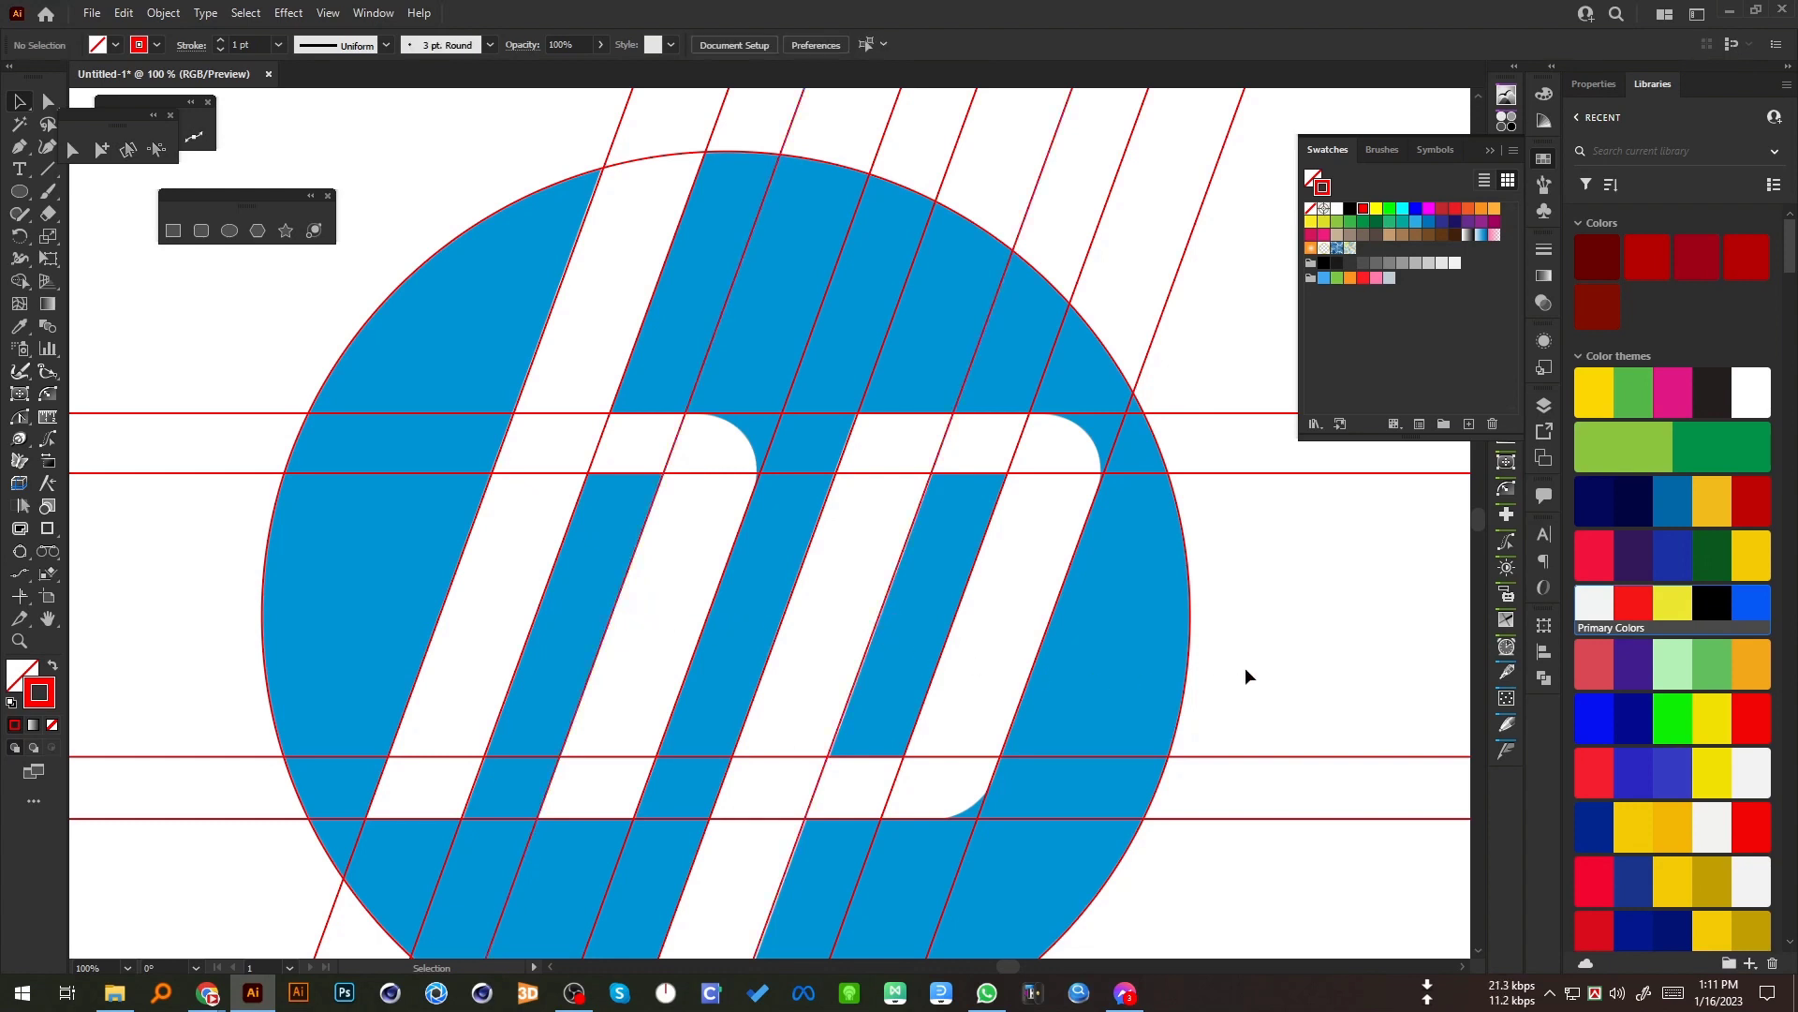
pyautogui.click(894, 596)
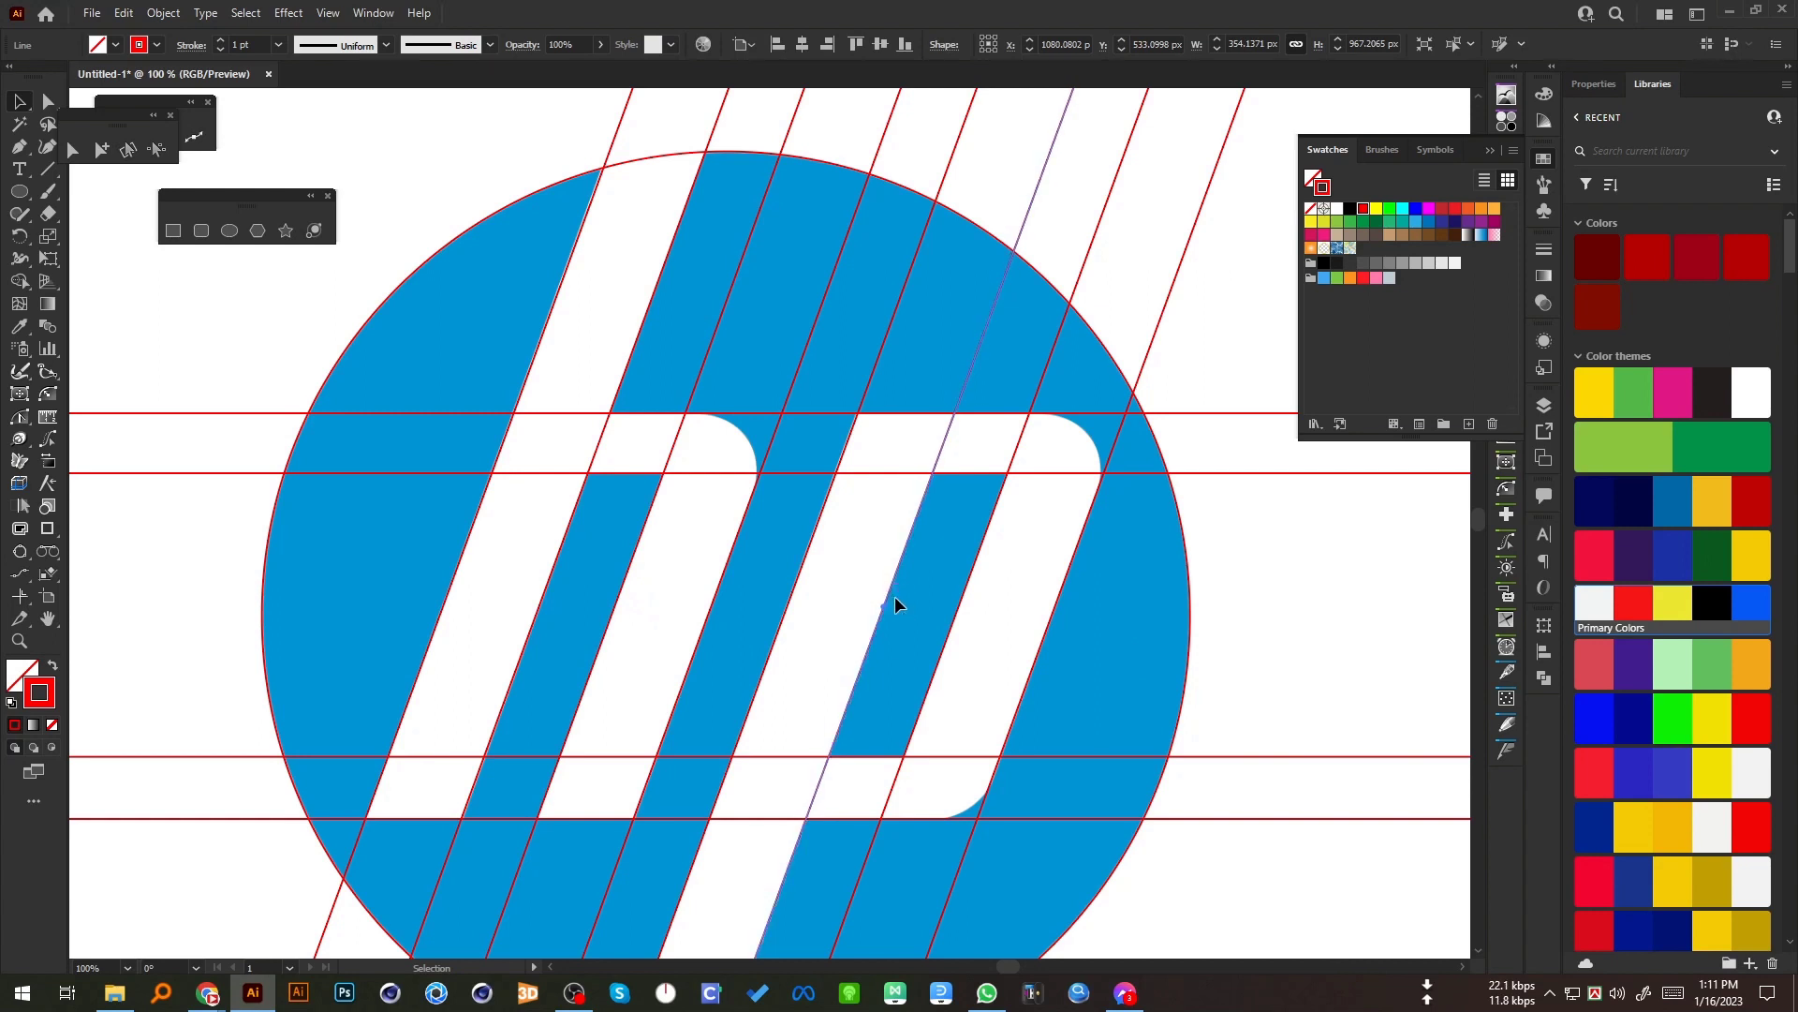
pyautogui.click(1329, 614)
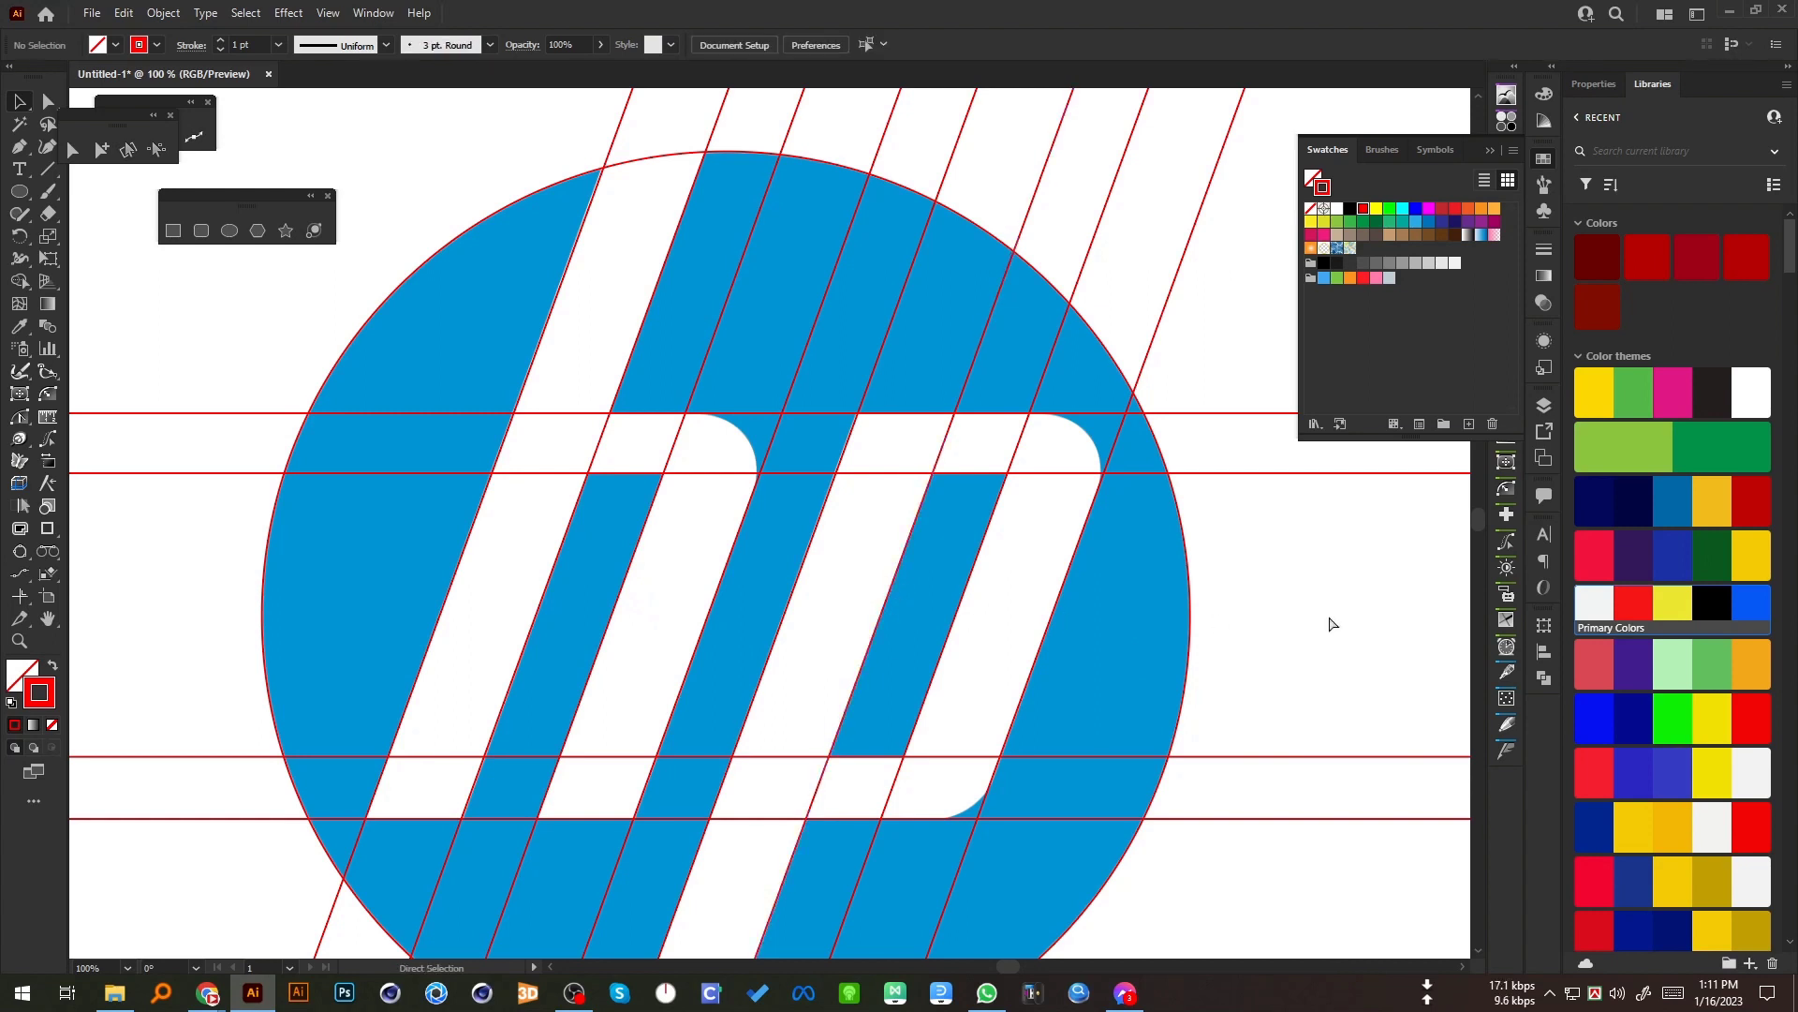
# Step: Select the circle and all lines and merge the regions inside the h and the p into one shape each with Shape Builder
pyautogui.hotkey('ctrl', '-')
pyautogui.moveTo(468, 300); pyautogui.dragTo(1092, 760)
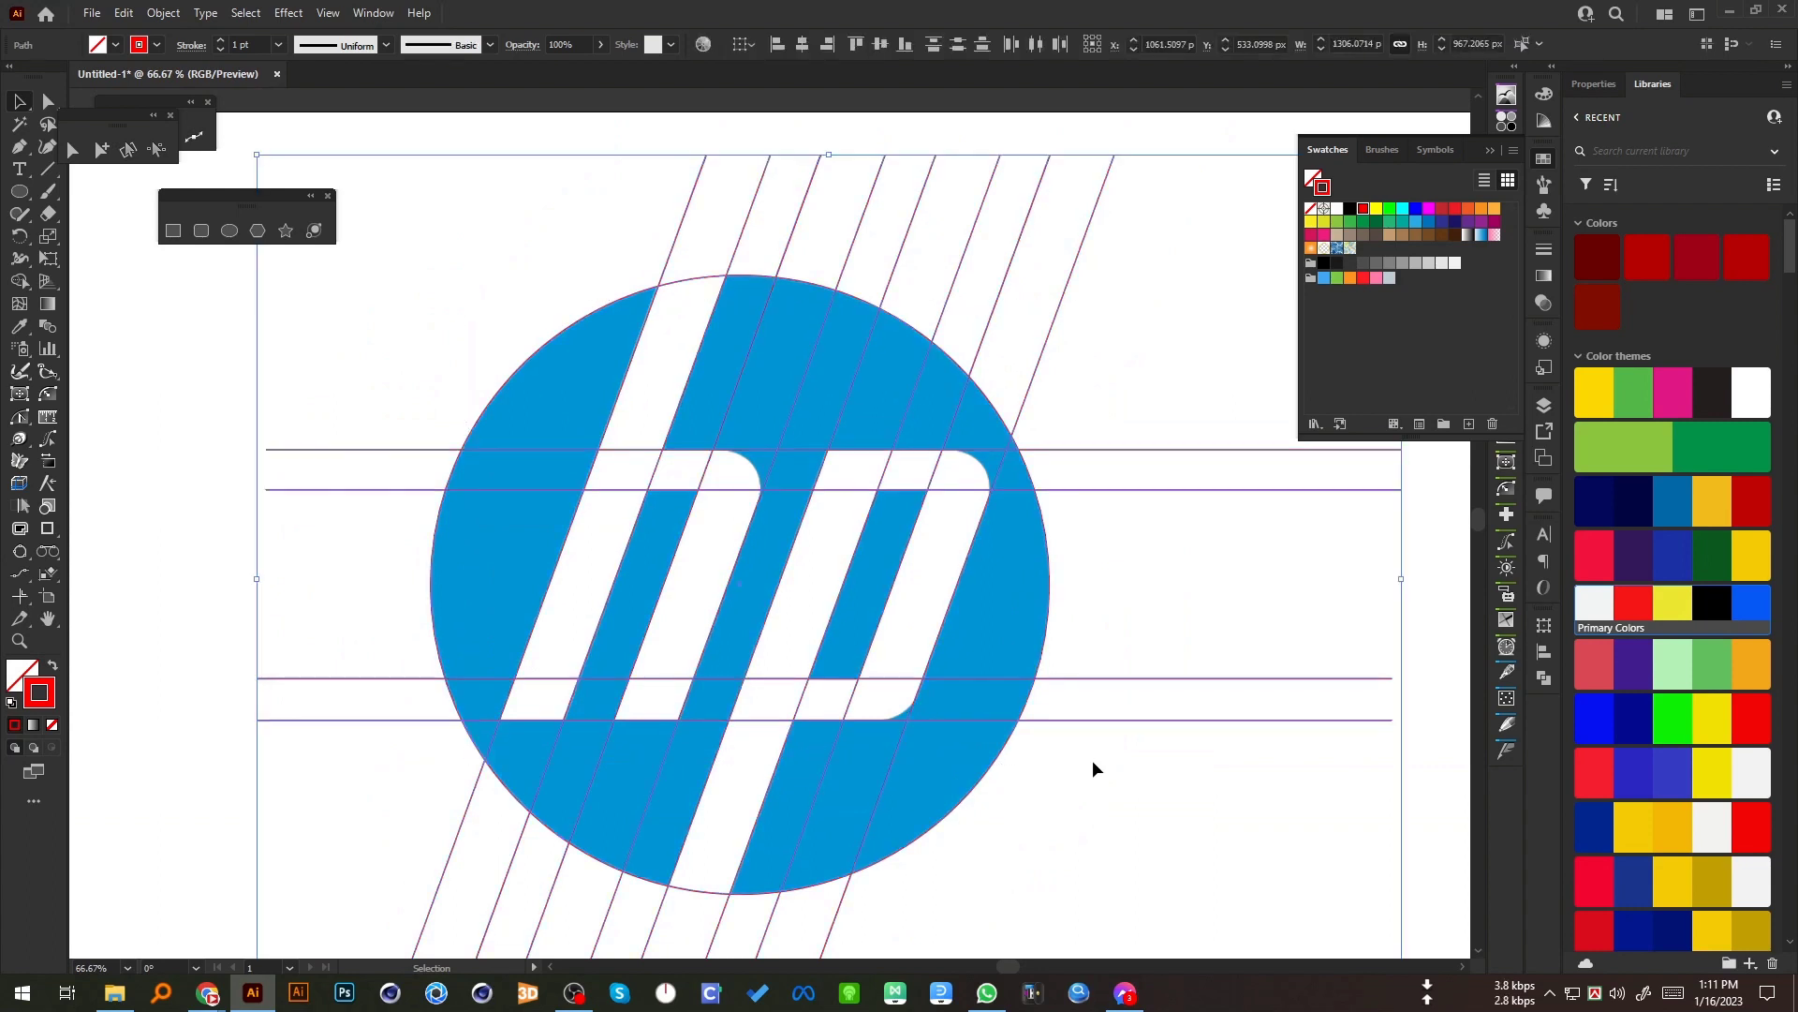
pyautogui.click(20, 283)
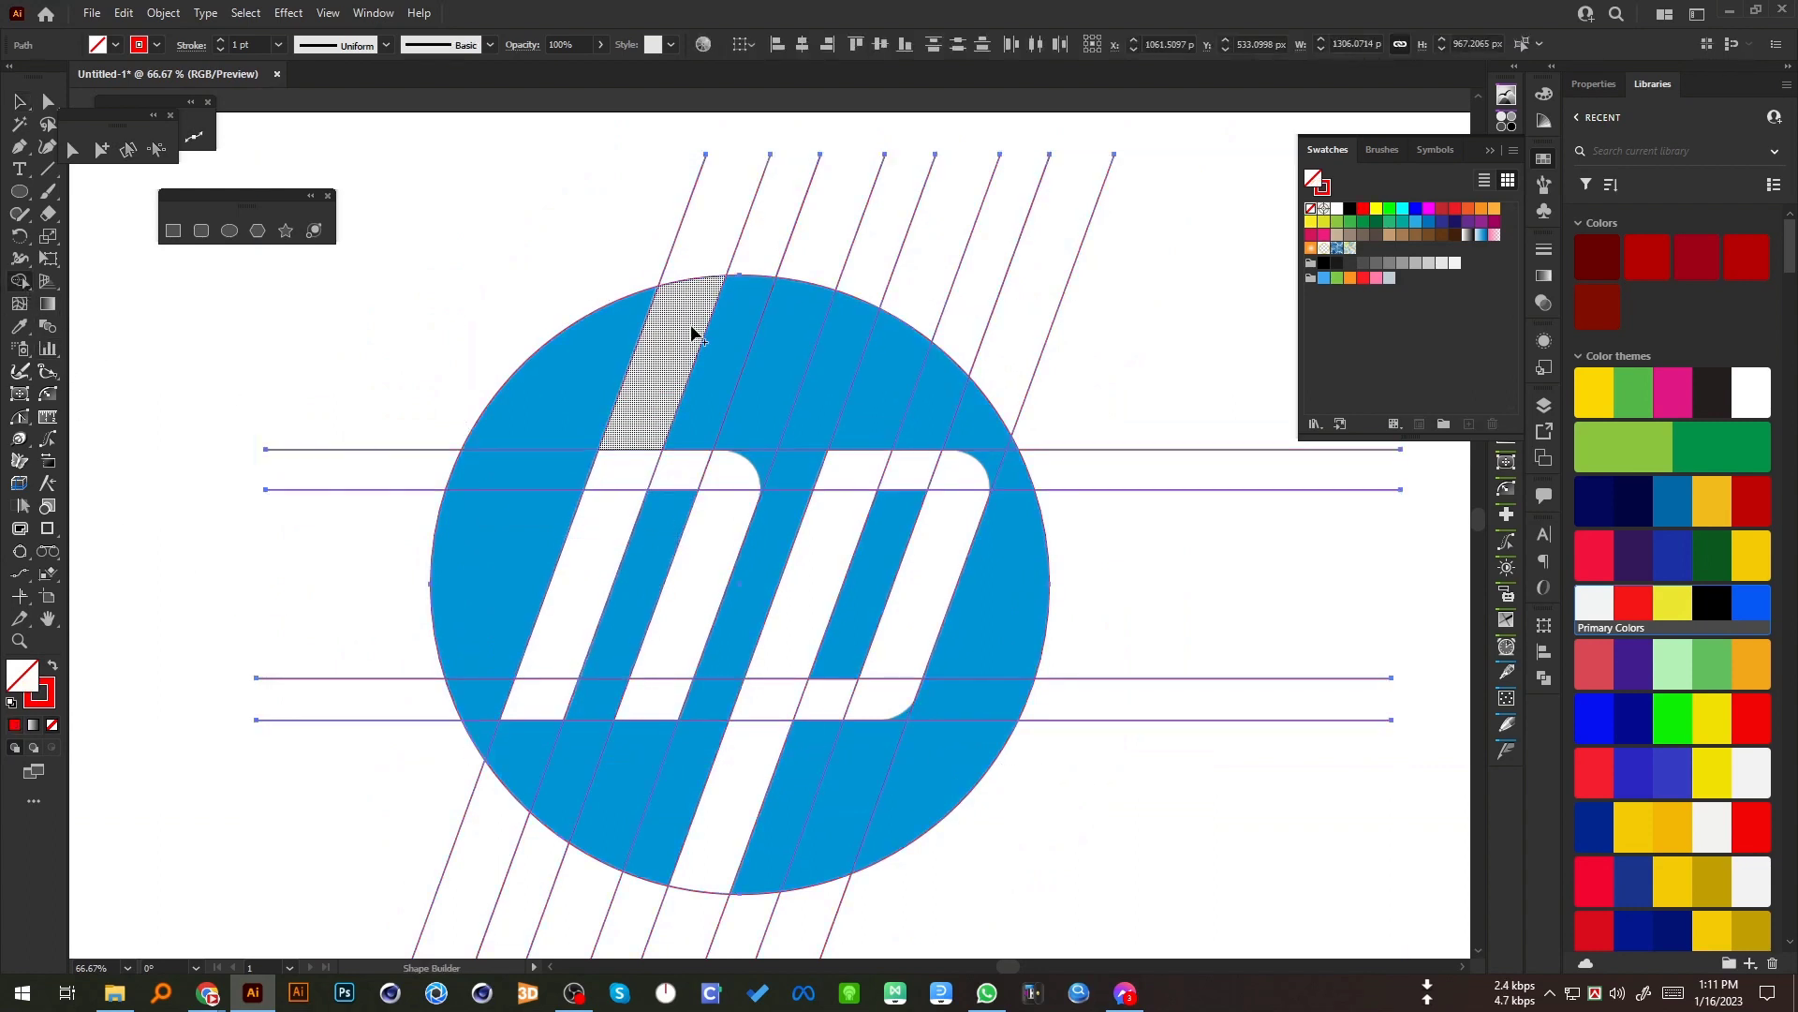
pyautogui.moveTo(660, 389); pyautogui.dragTo(562, 696)
pyautogui.moveTo(631, 485)
pyautogui.mouseDown()
pyautogui.moveTo(707, 474)
pyautogui.moveTo(724, 497)
pyautogui.moveTo(682, 687)
pyautogui.mouseUp()
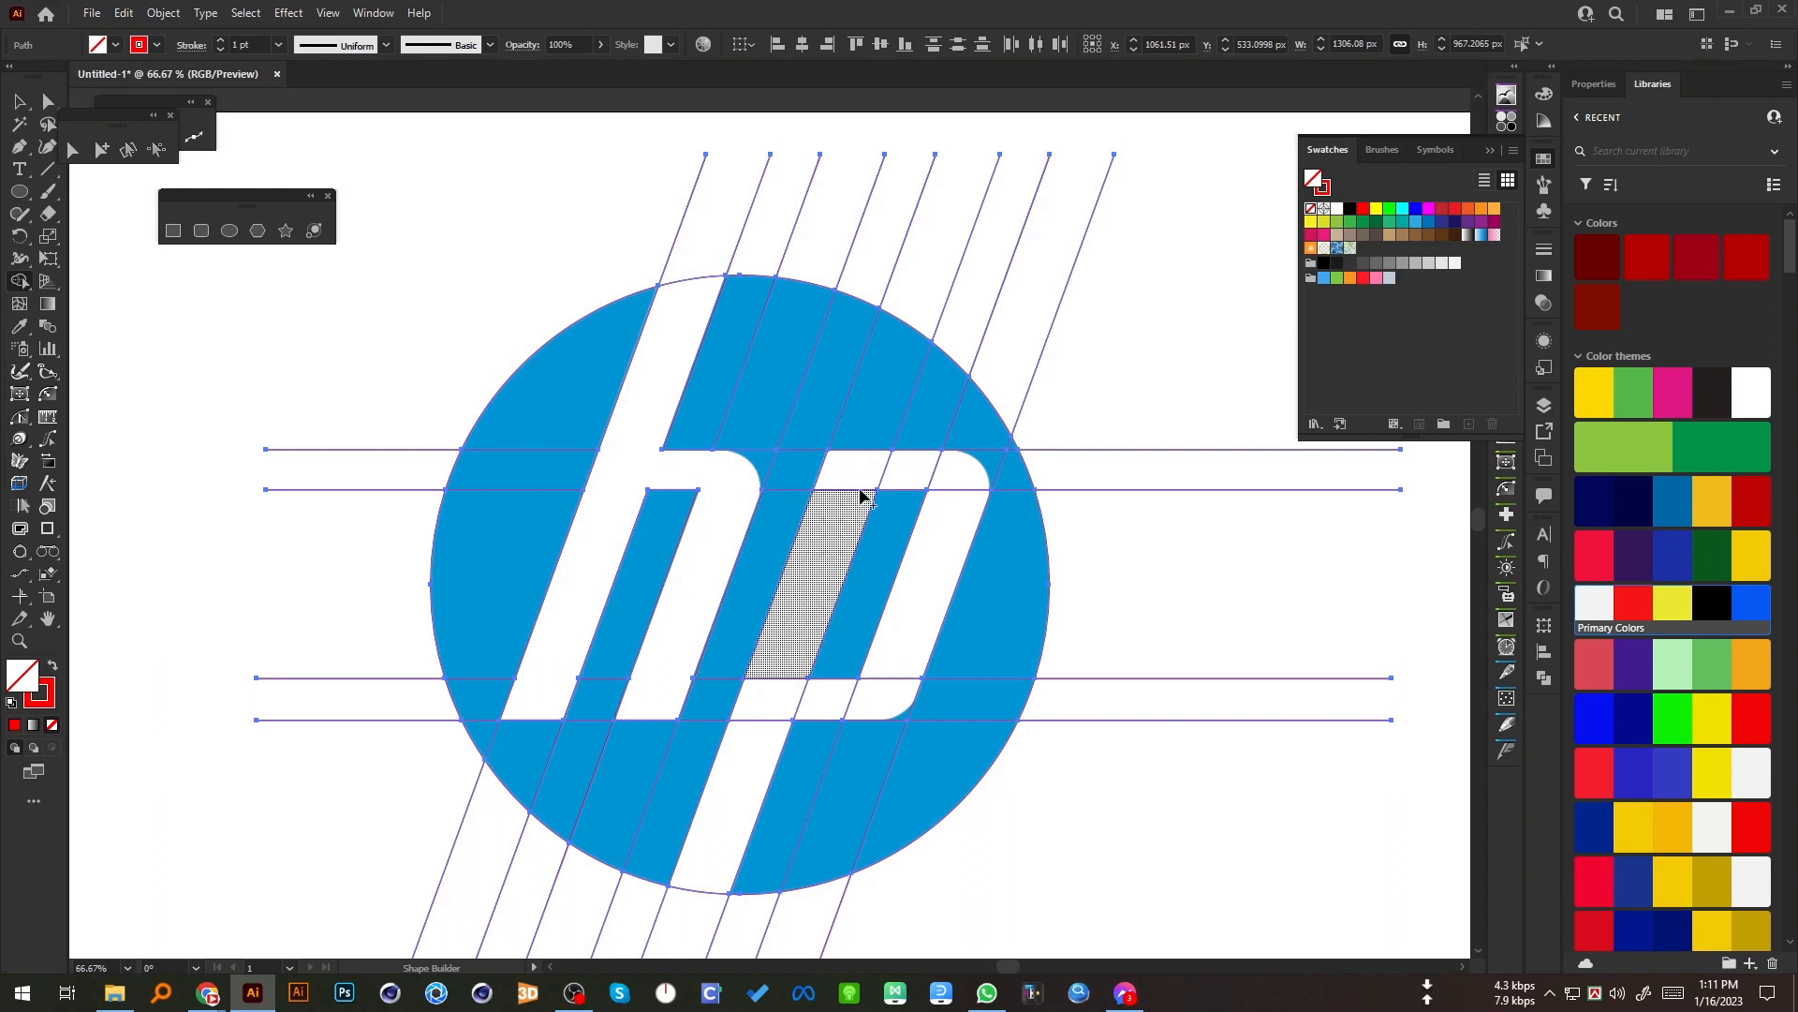
pyautogui.moveTo(852, 499)
pyautogui.mouseDown()
pyautogui.moveTo(740, 797)
pyautogui.moveTo(790, 696)
pyautogui.moveTo(877, 699)
pyautogui.moveTo(903, 657)
pyautogui.moveTo(962, 516)
pyautogui.moveTo(951, 471)
pyautogui.moveTo(865, 480)
pyautogui.mouseUp()
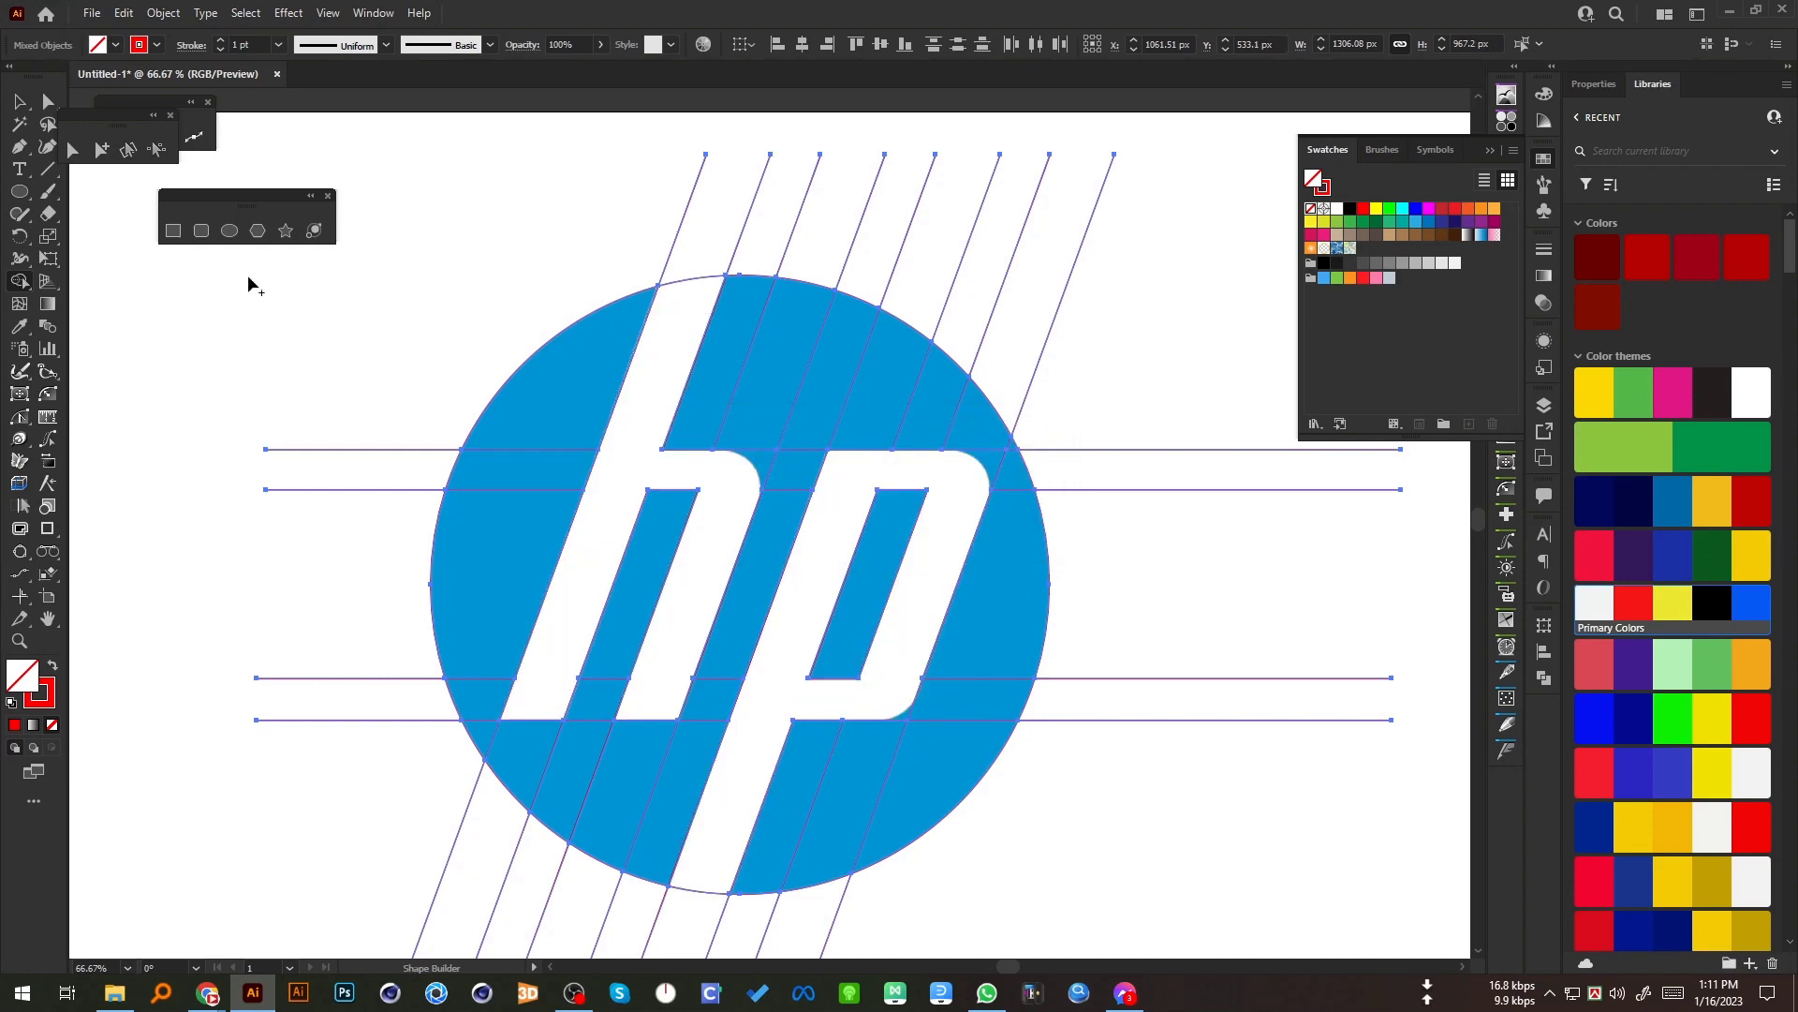
# Step: Fill the merged h and p shapes with yellow using Shape Builder and deselect everything
pyautogui.click(1378, 210)
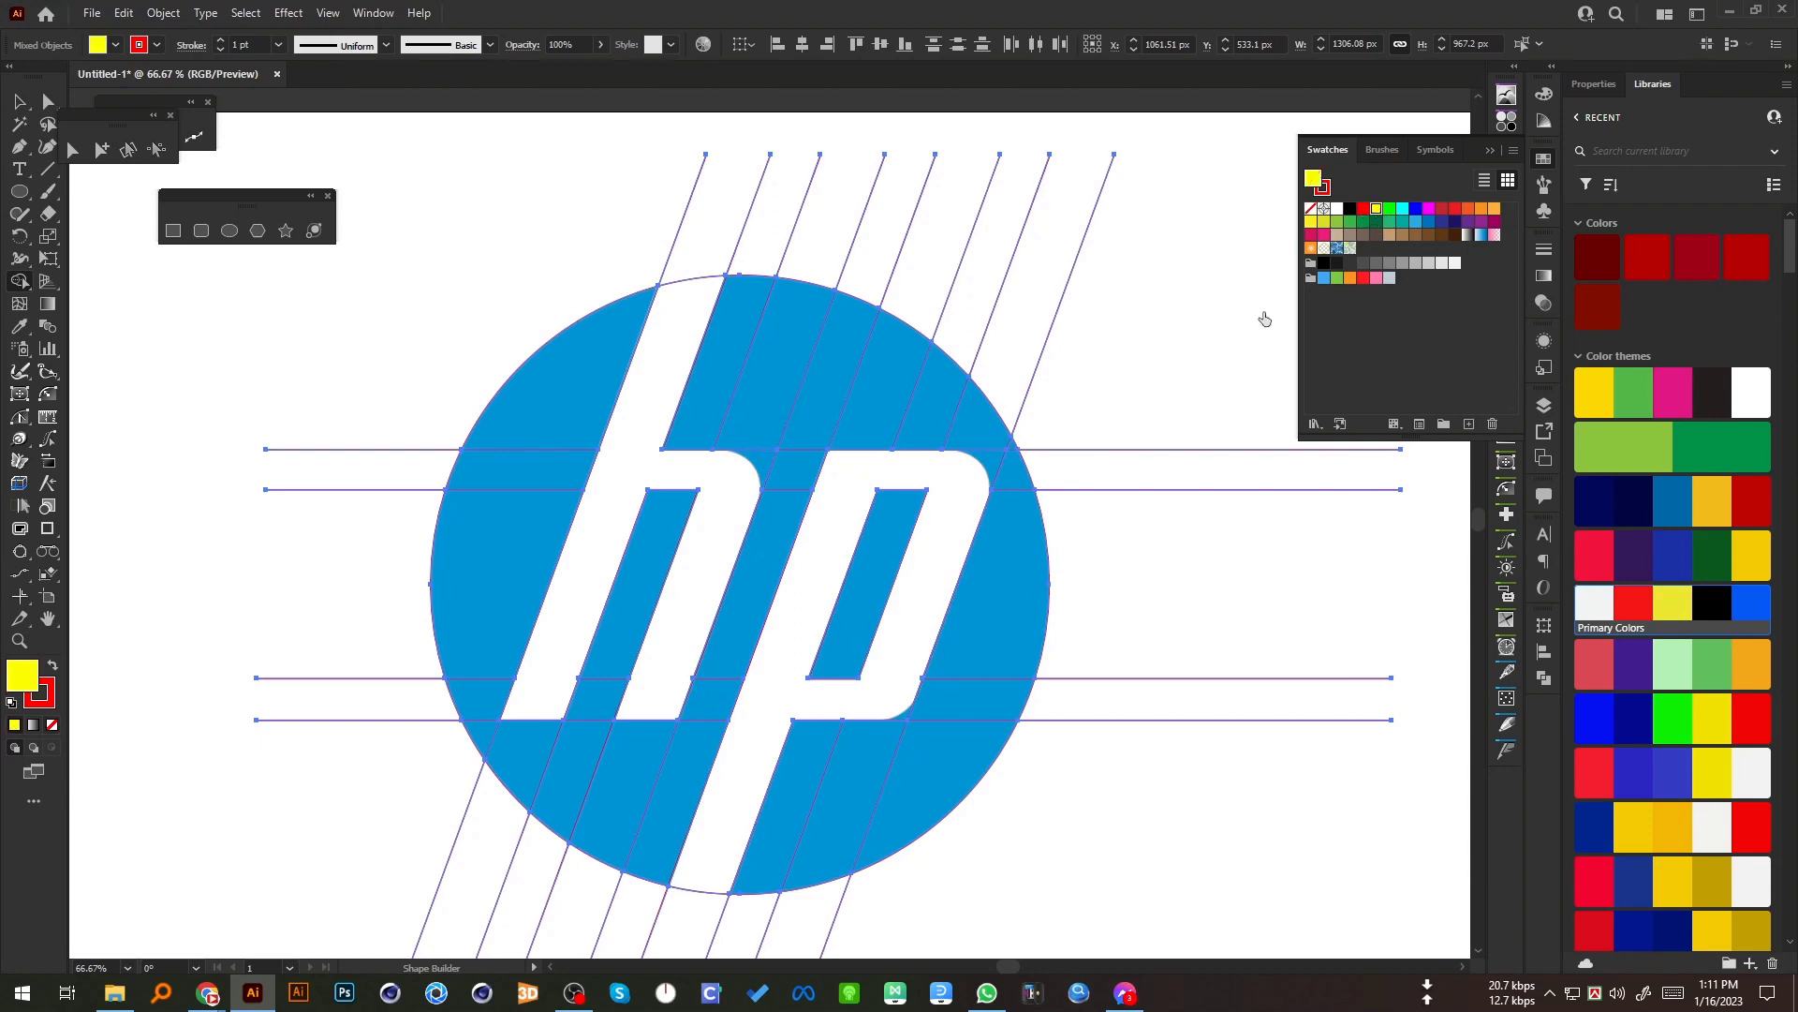
pyautogui.click(956, 556)
pyautogui.click(727, 518)
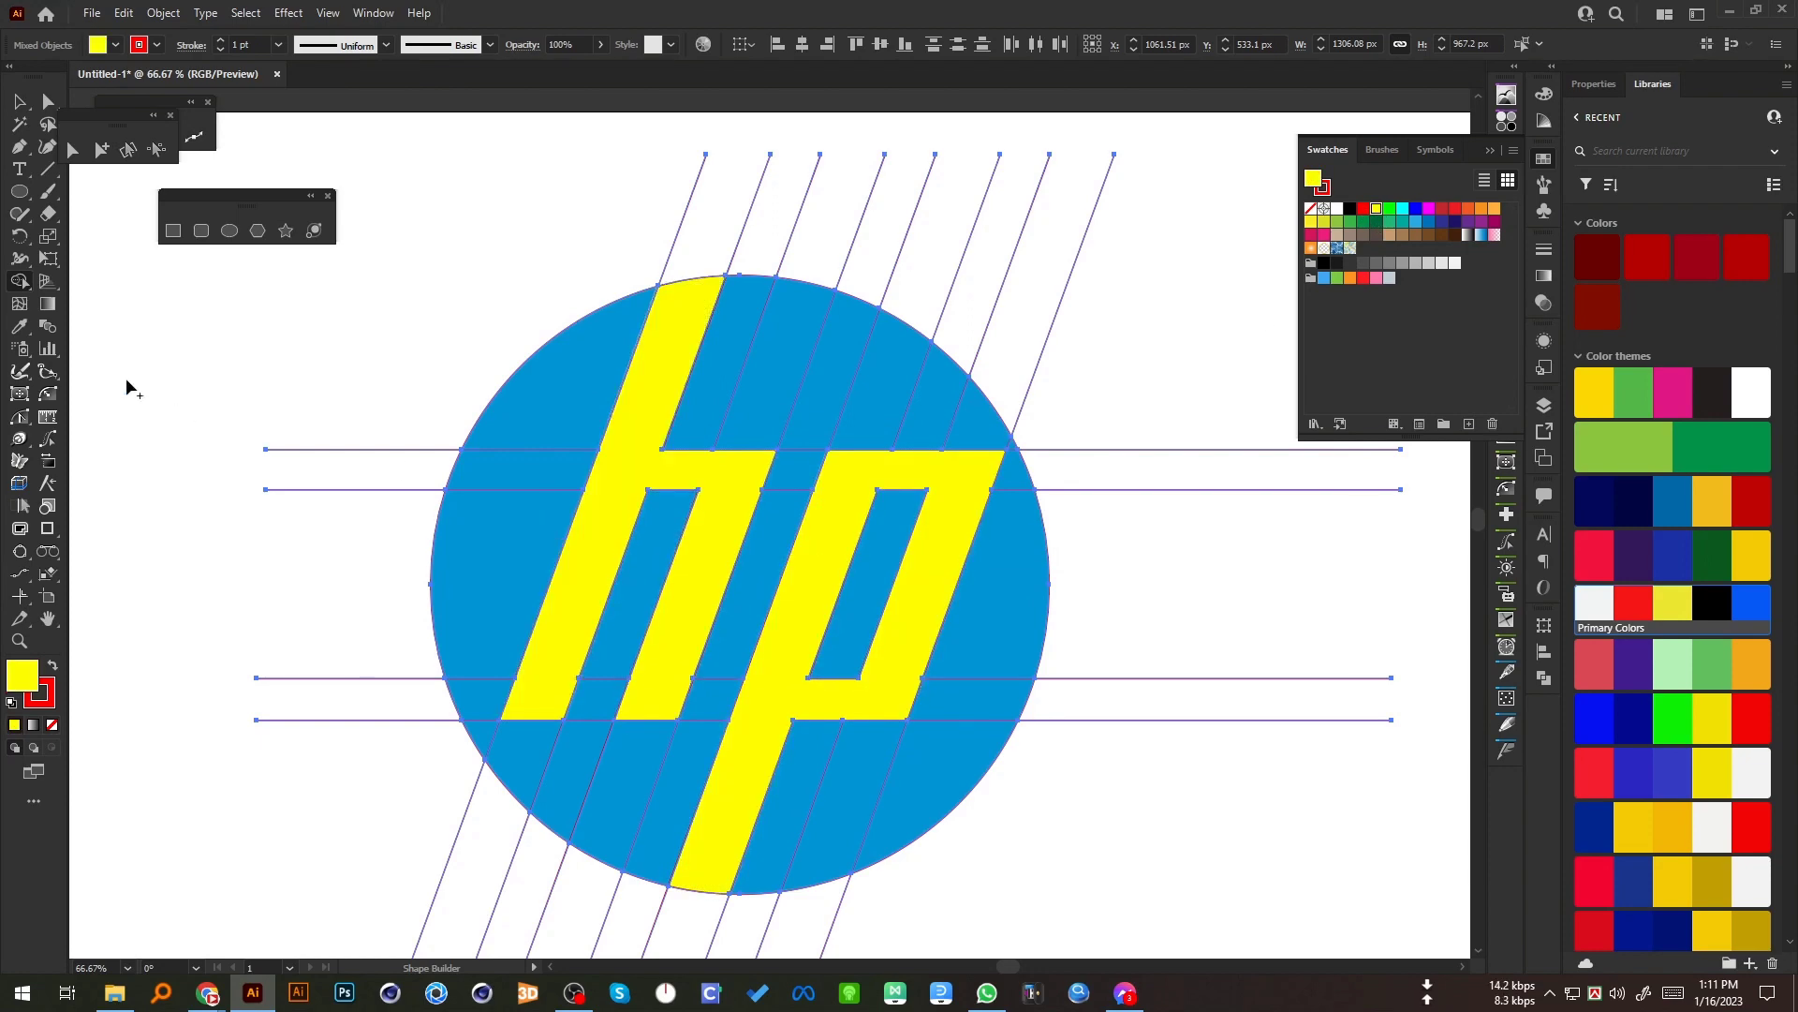
pyautogui.click(21, 101)
pyautogui.click(530, 281)
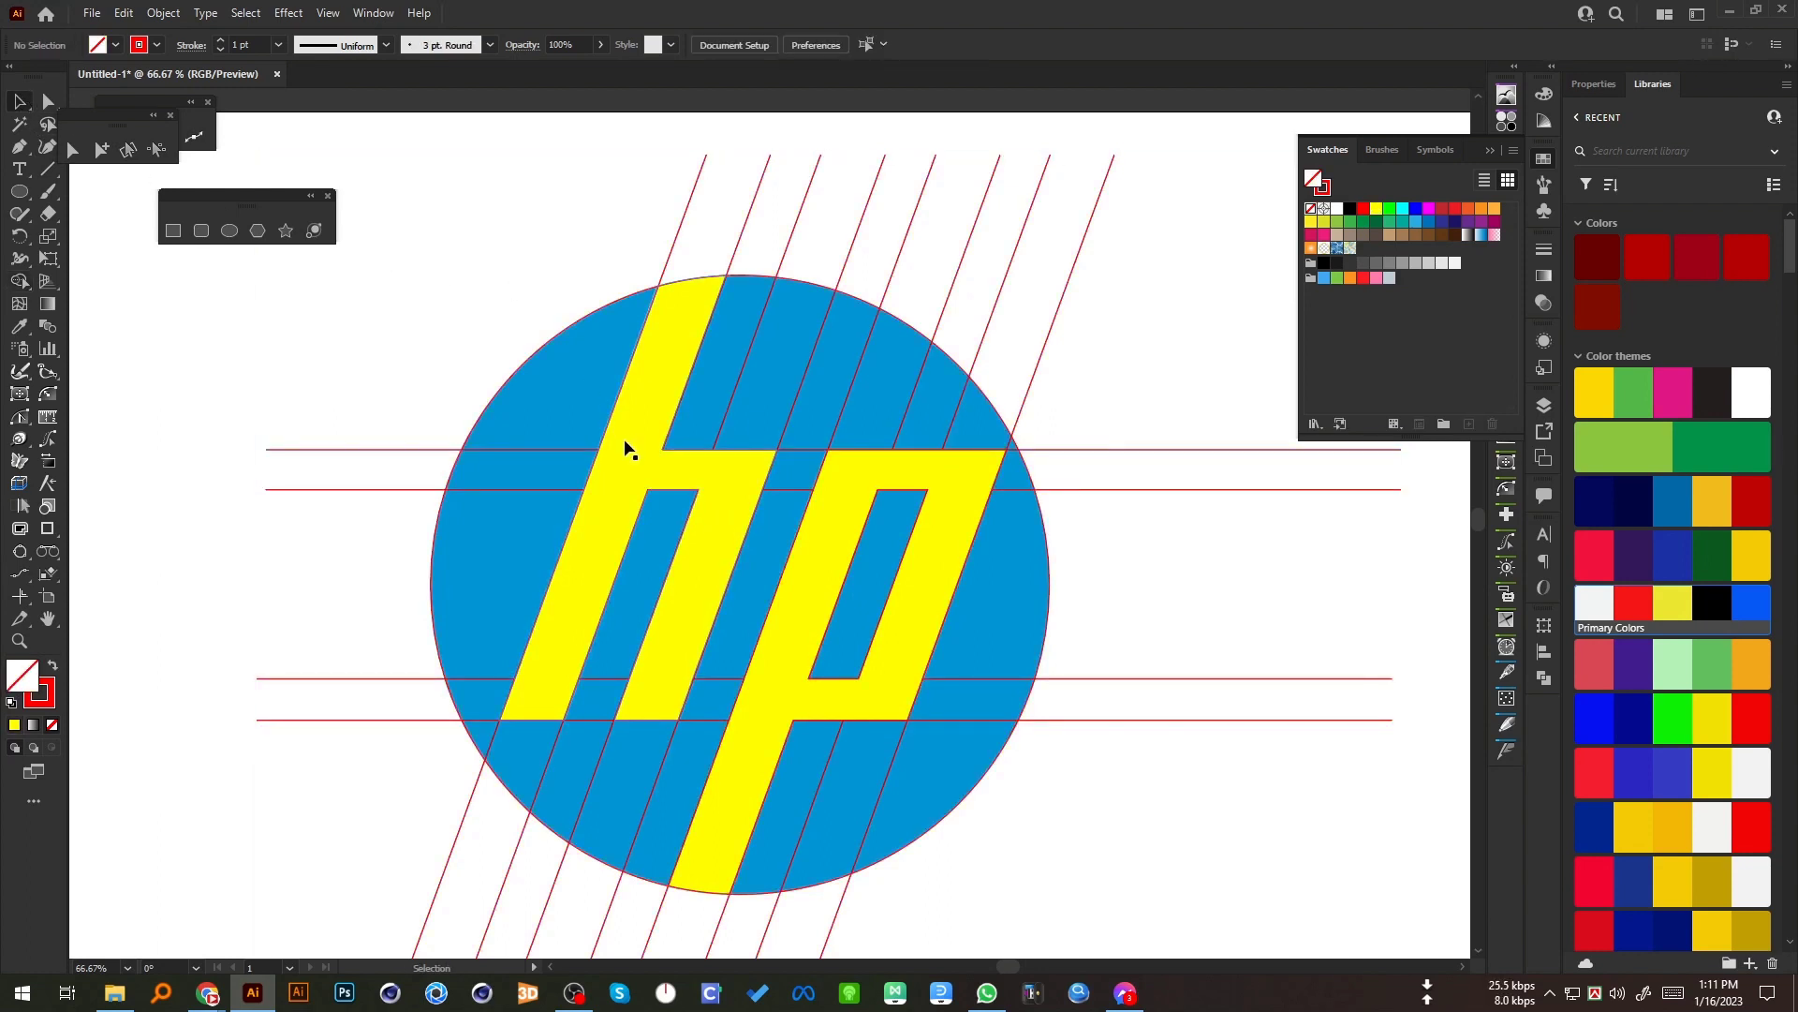
# Step: Hide the circle and the yellow h and p shapes, leaving only the leftover construction lines
pyautogui.click(561, 329)
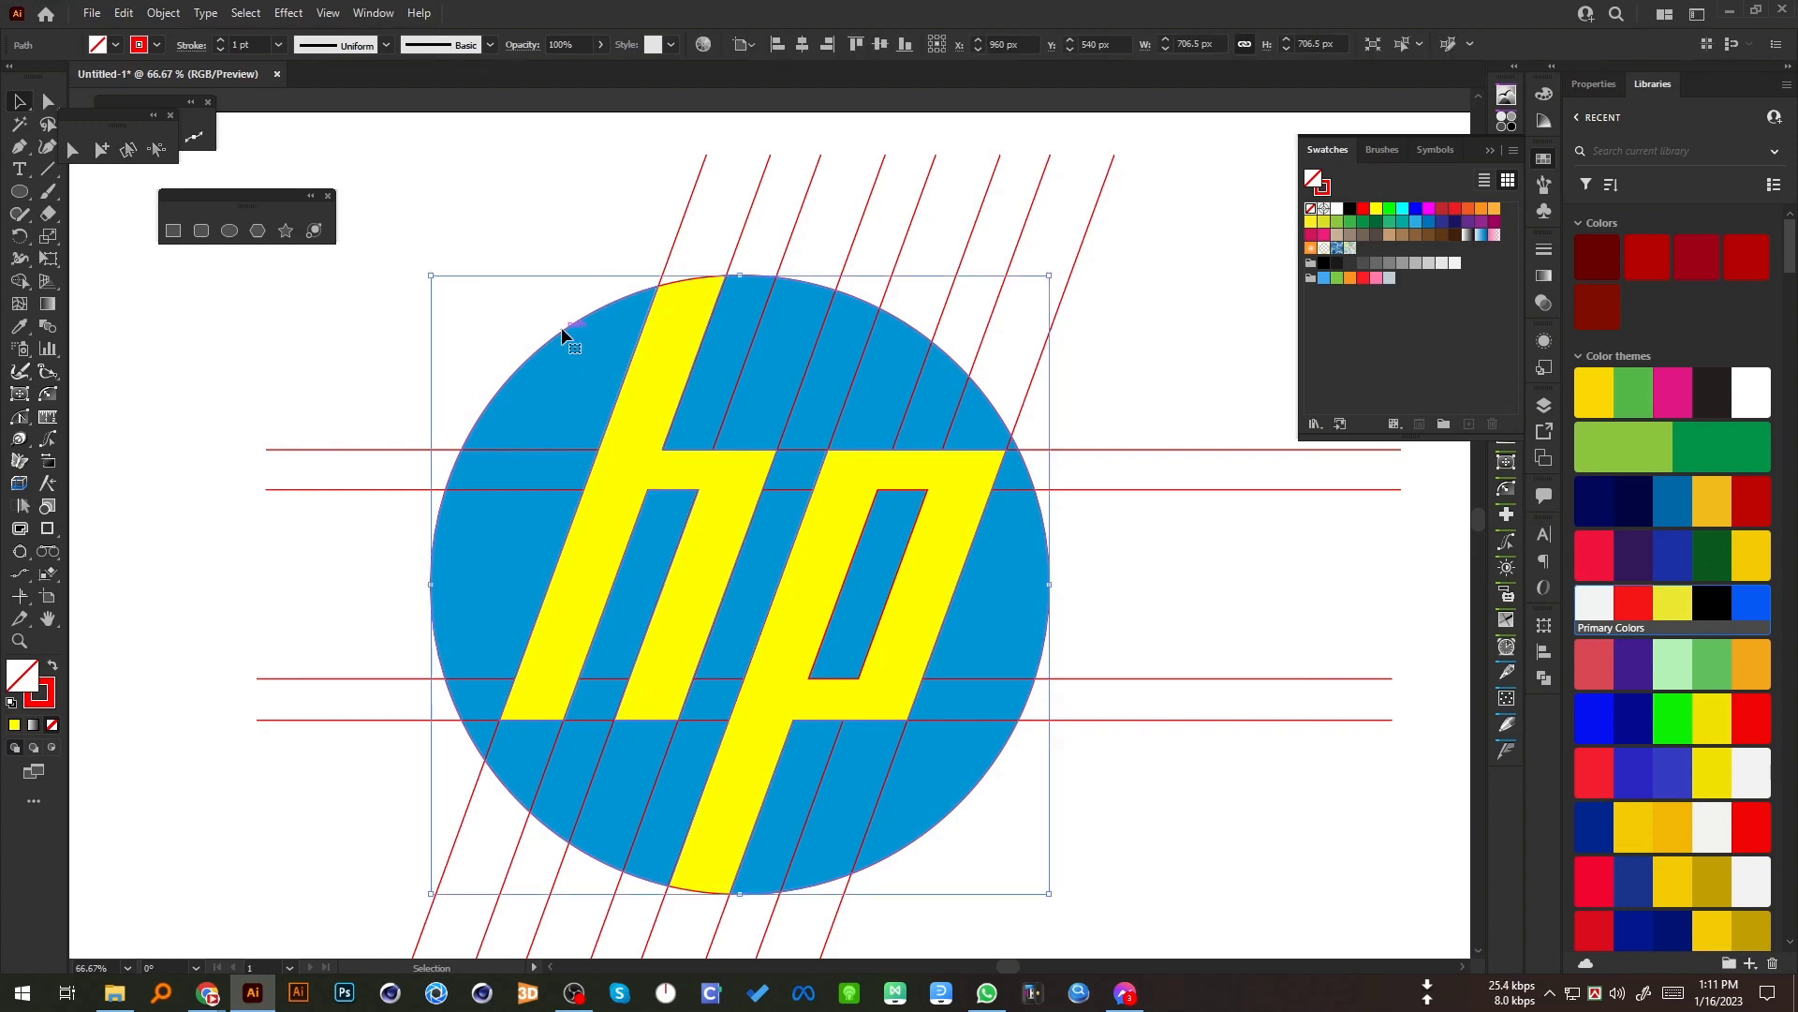
pyautogui.click(560, 328)
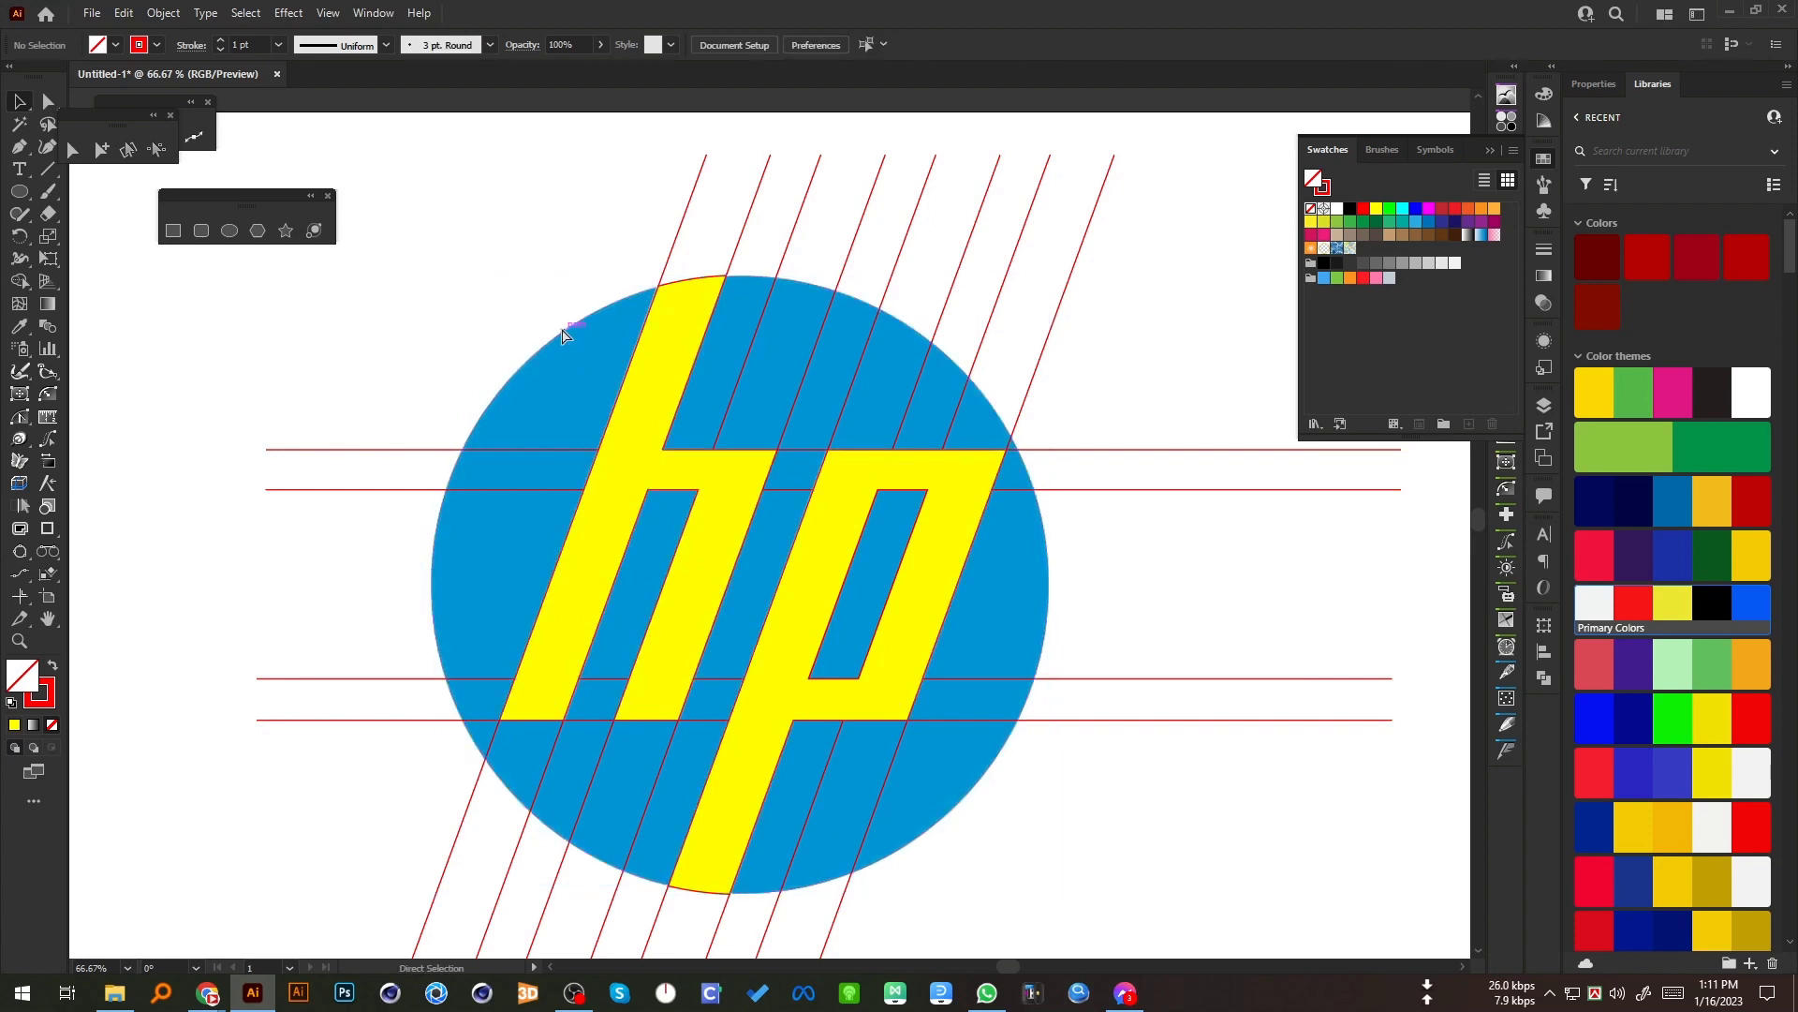
pyautogui.click(670, 365)
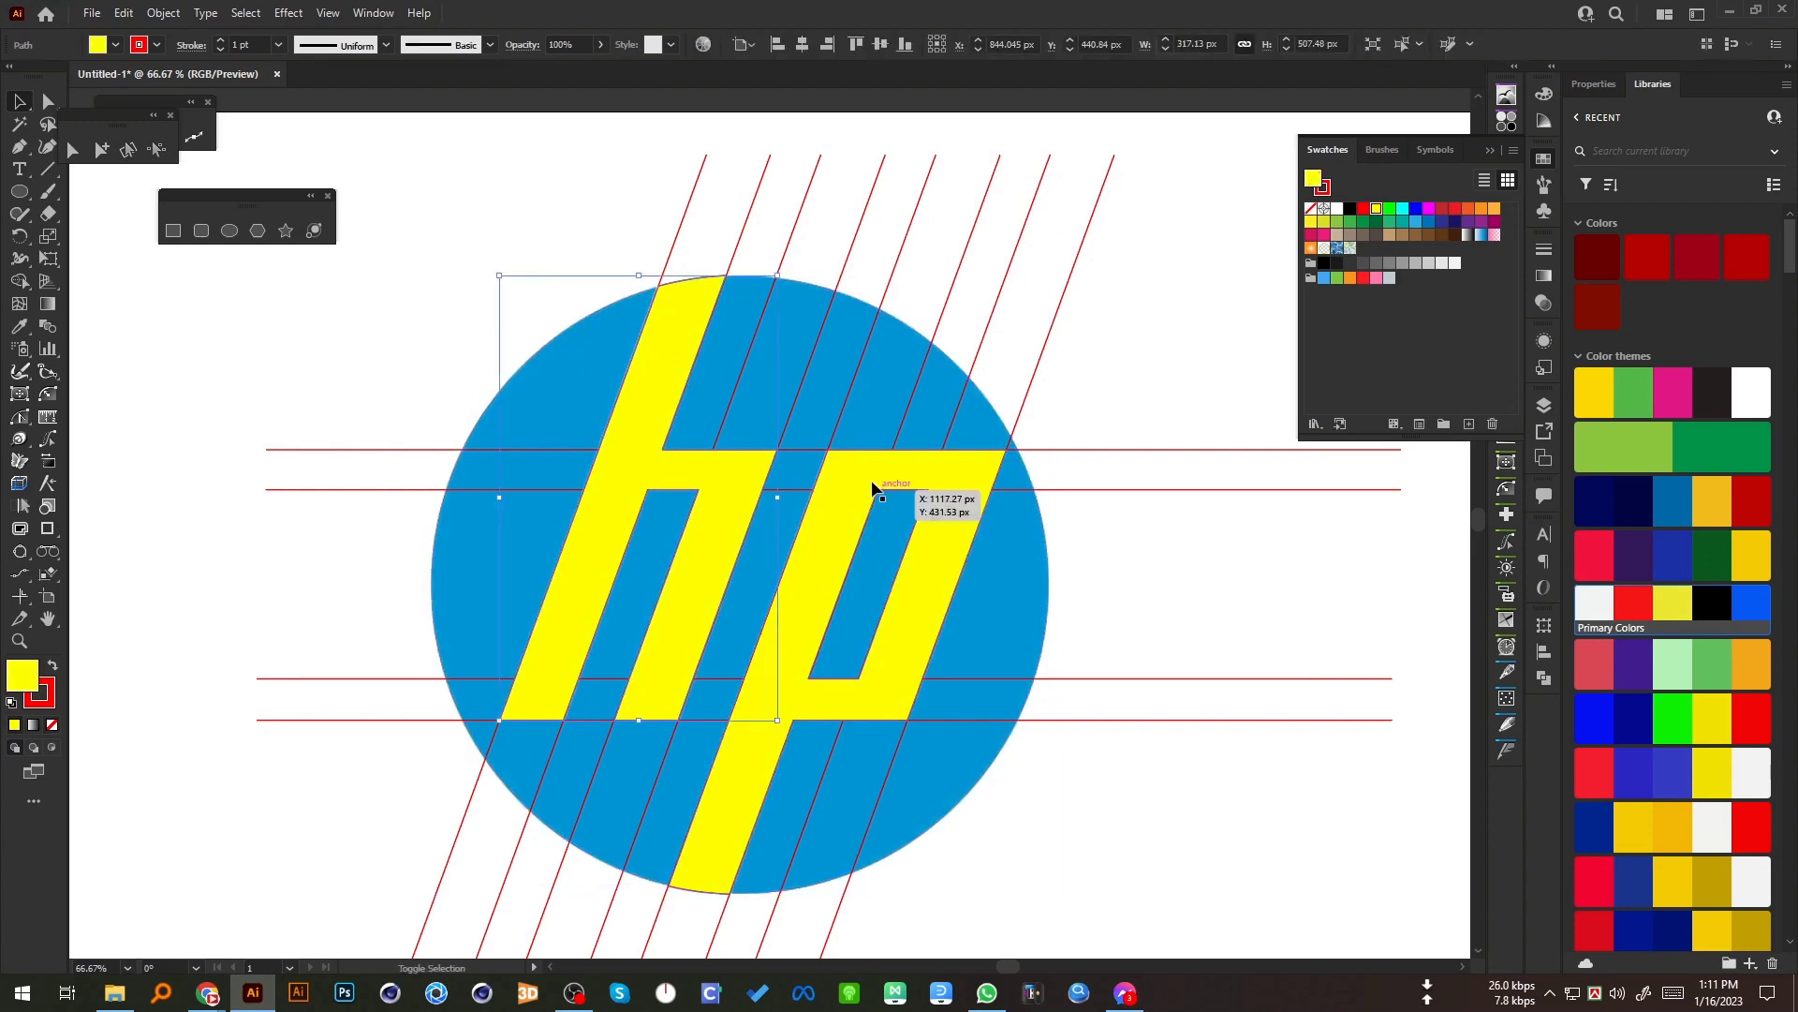
pyautogui.keyDown('shift'); pyautogui.click(871, 482); pyautogui.keyUp('shift')
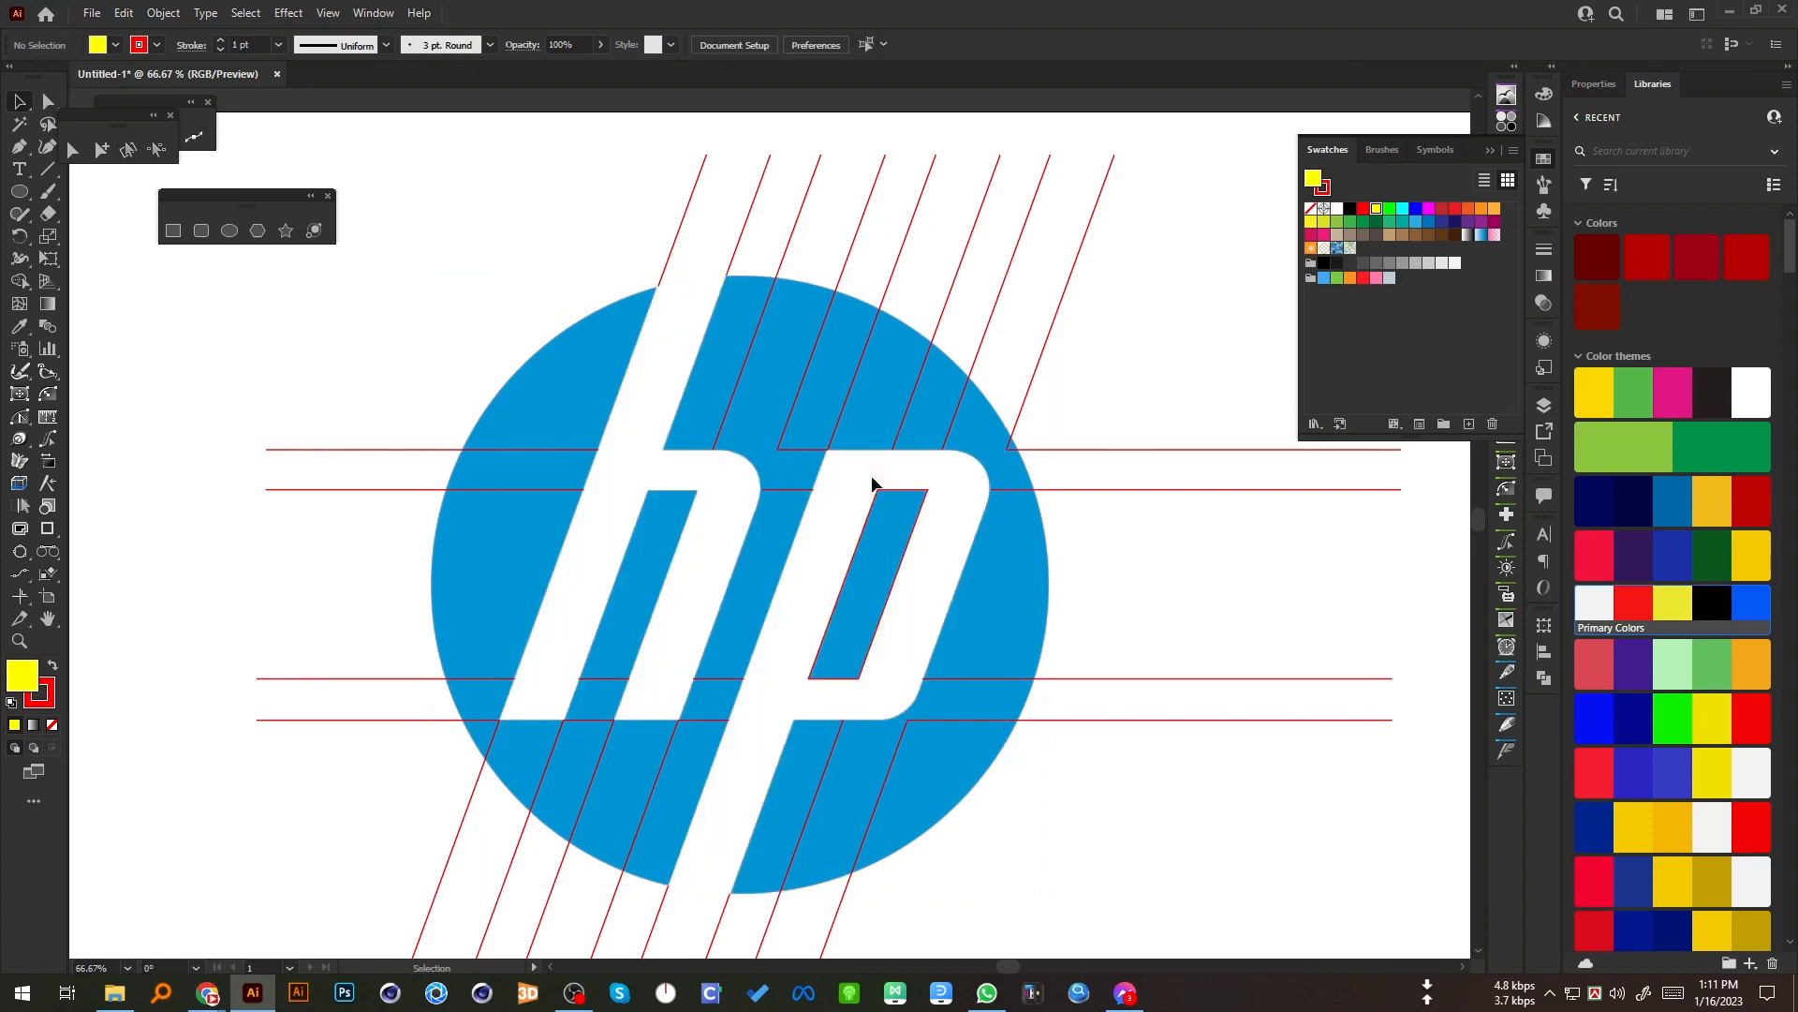
# Step: Delete all leftover construction lines and bring back the hidden circle and letter shapes
pyautogui.hotkey('ctrl', 'a')
pyautogui.press('Delete')
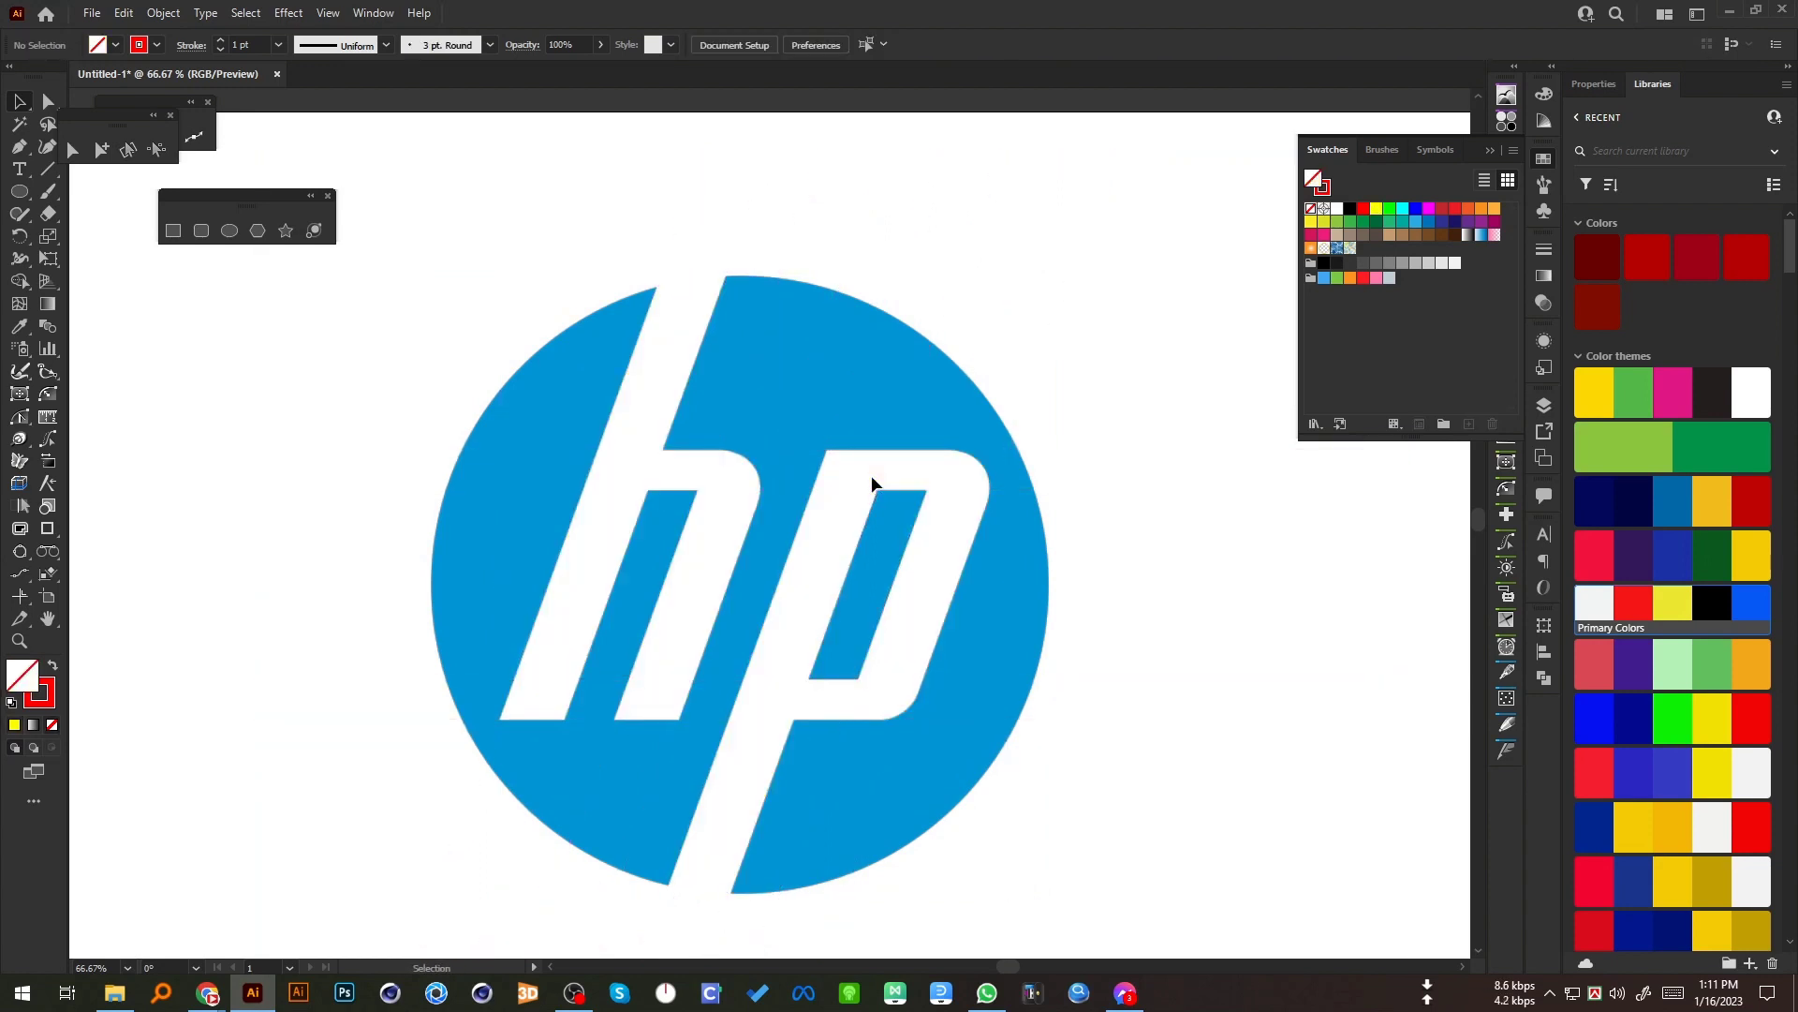
pyautogui.hotkey('ctrl', 'z')
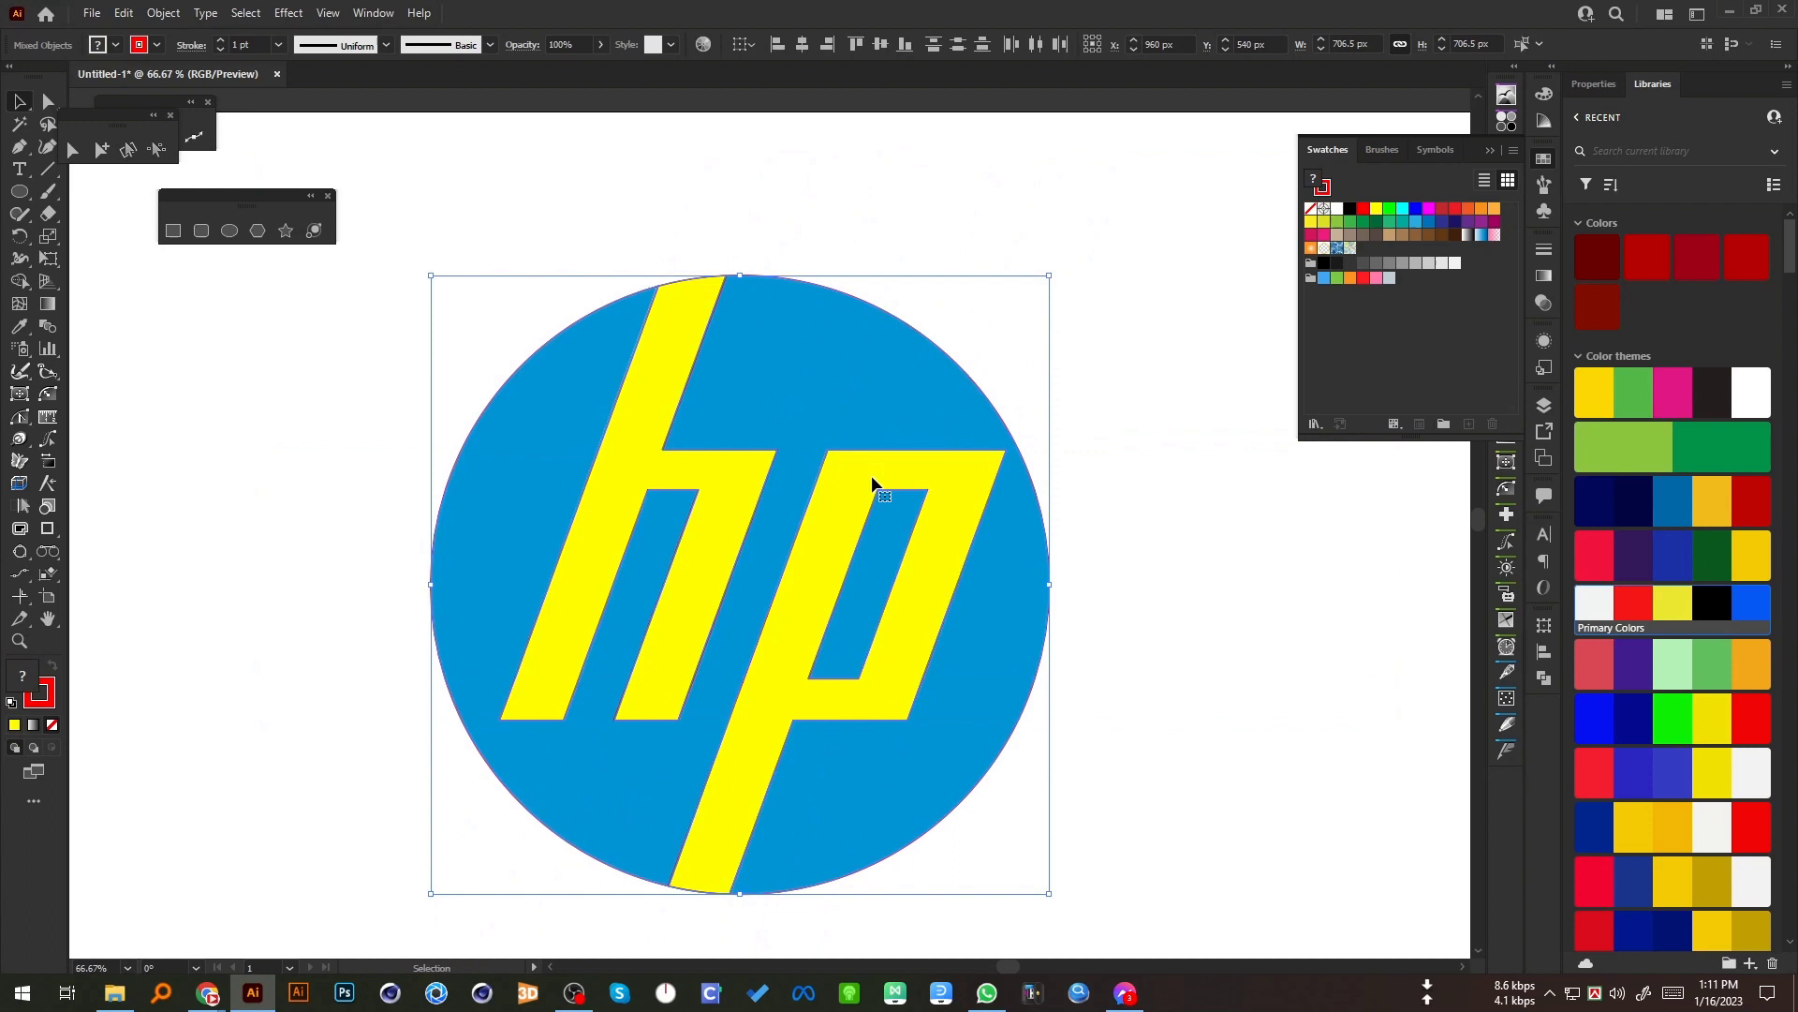
# Step: Select the yellow h and p shapes and reduce their opacity to 50%
pyautogui.click(1207, 524)
pyautogui.hotkey('ctrl', 'a')
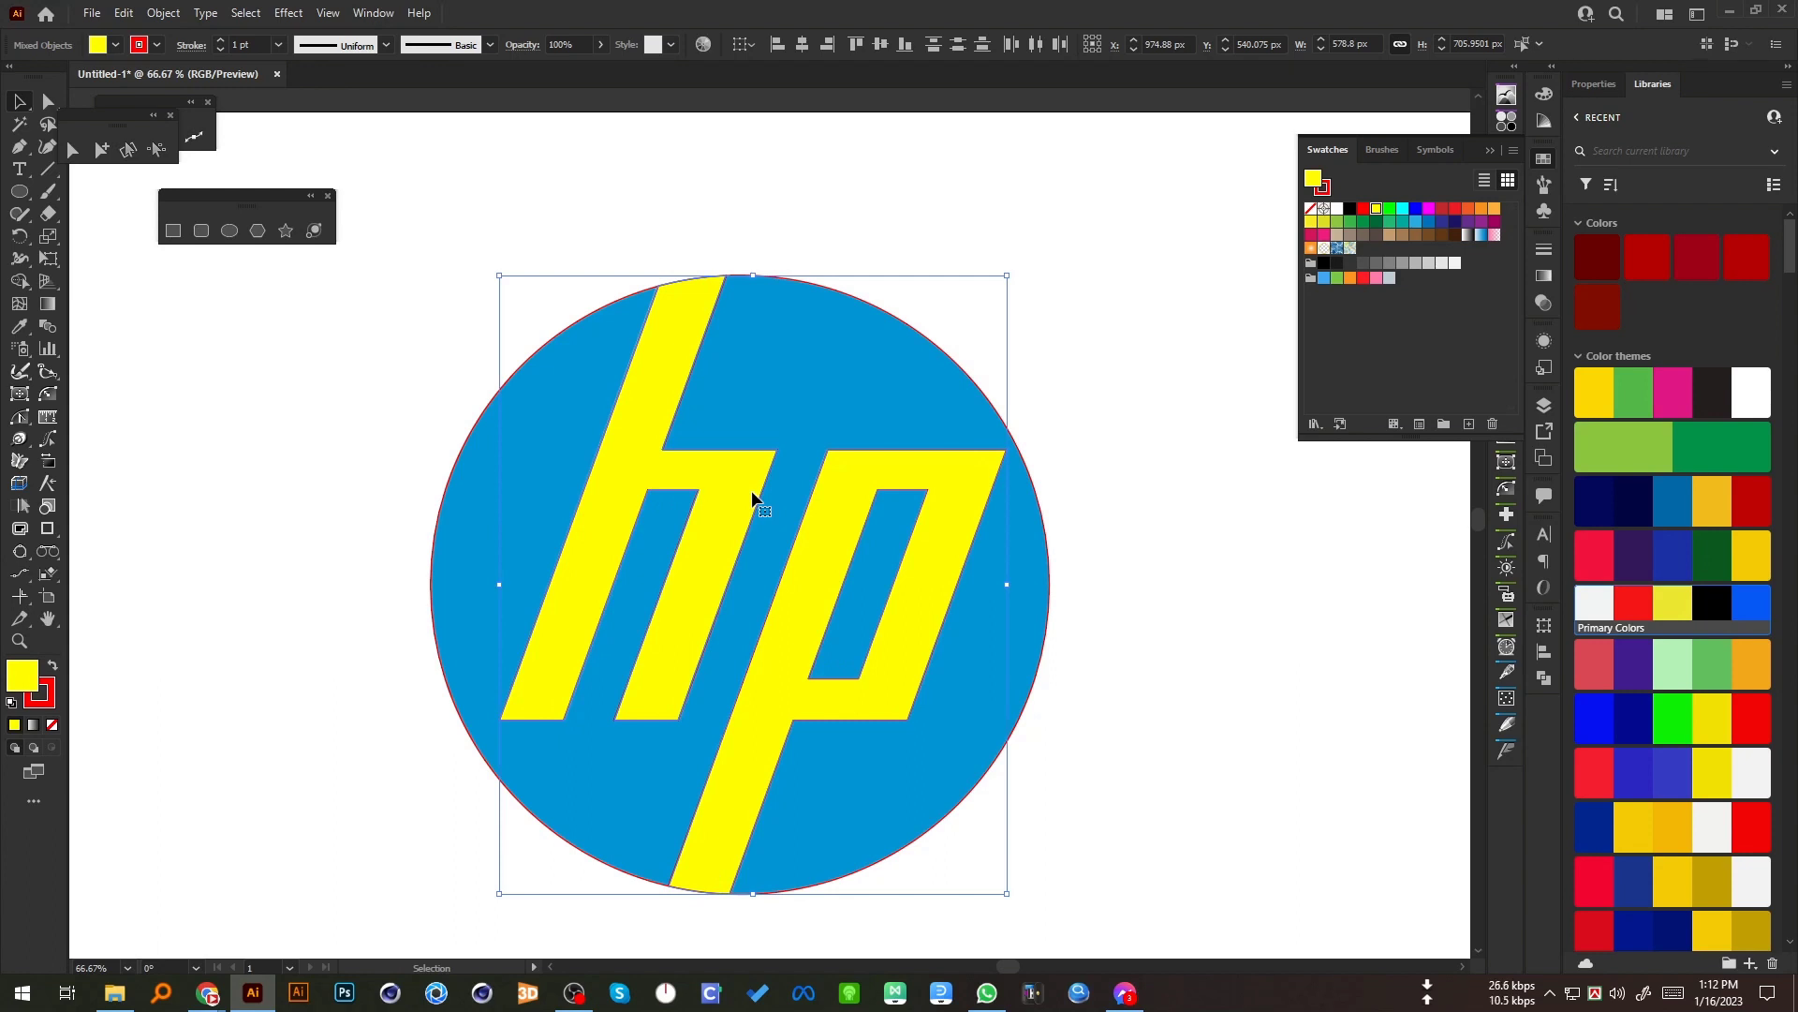
pyautogui.click(1544, 302)
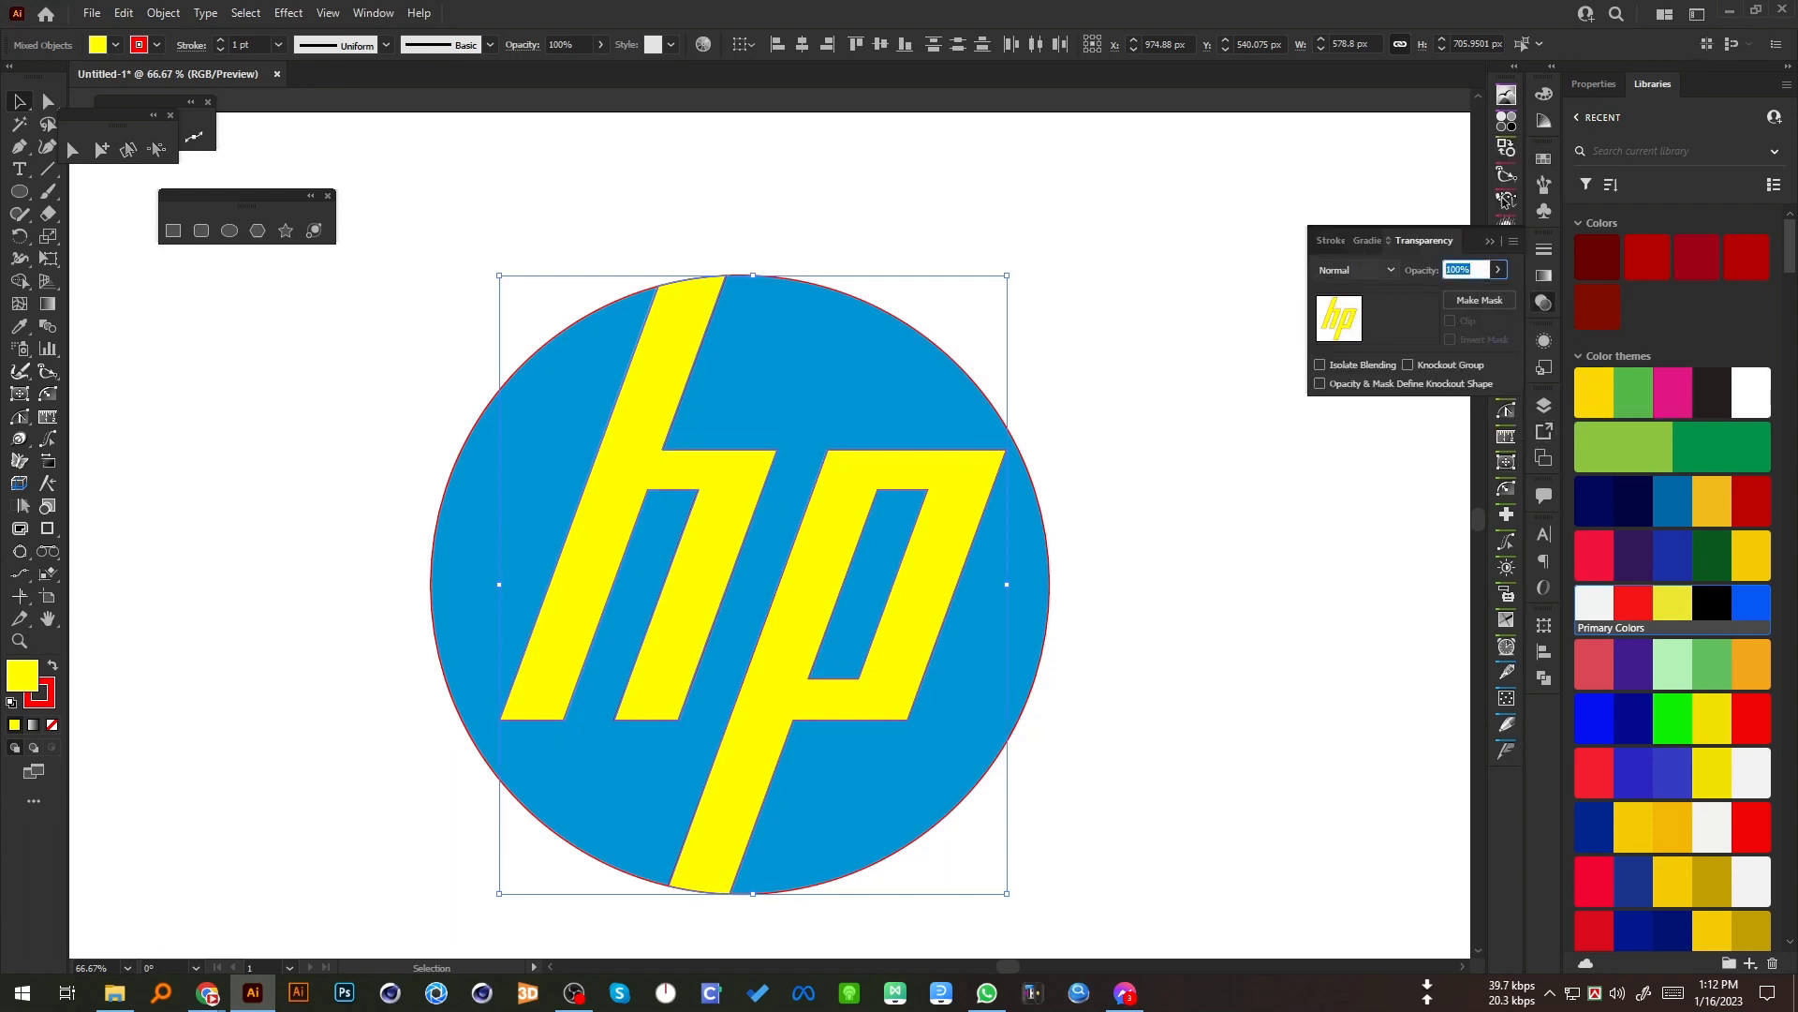
pyautogui.write('50')
pyautogui.press('Return')
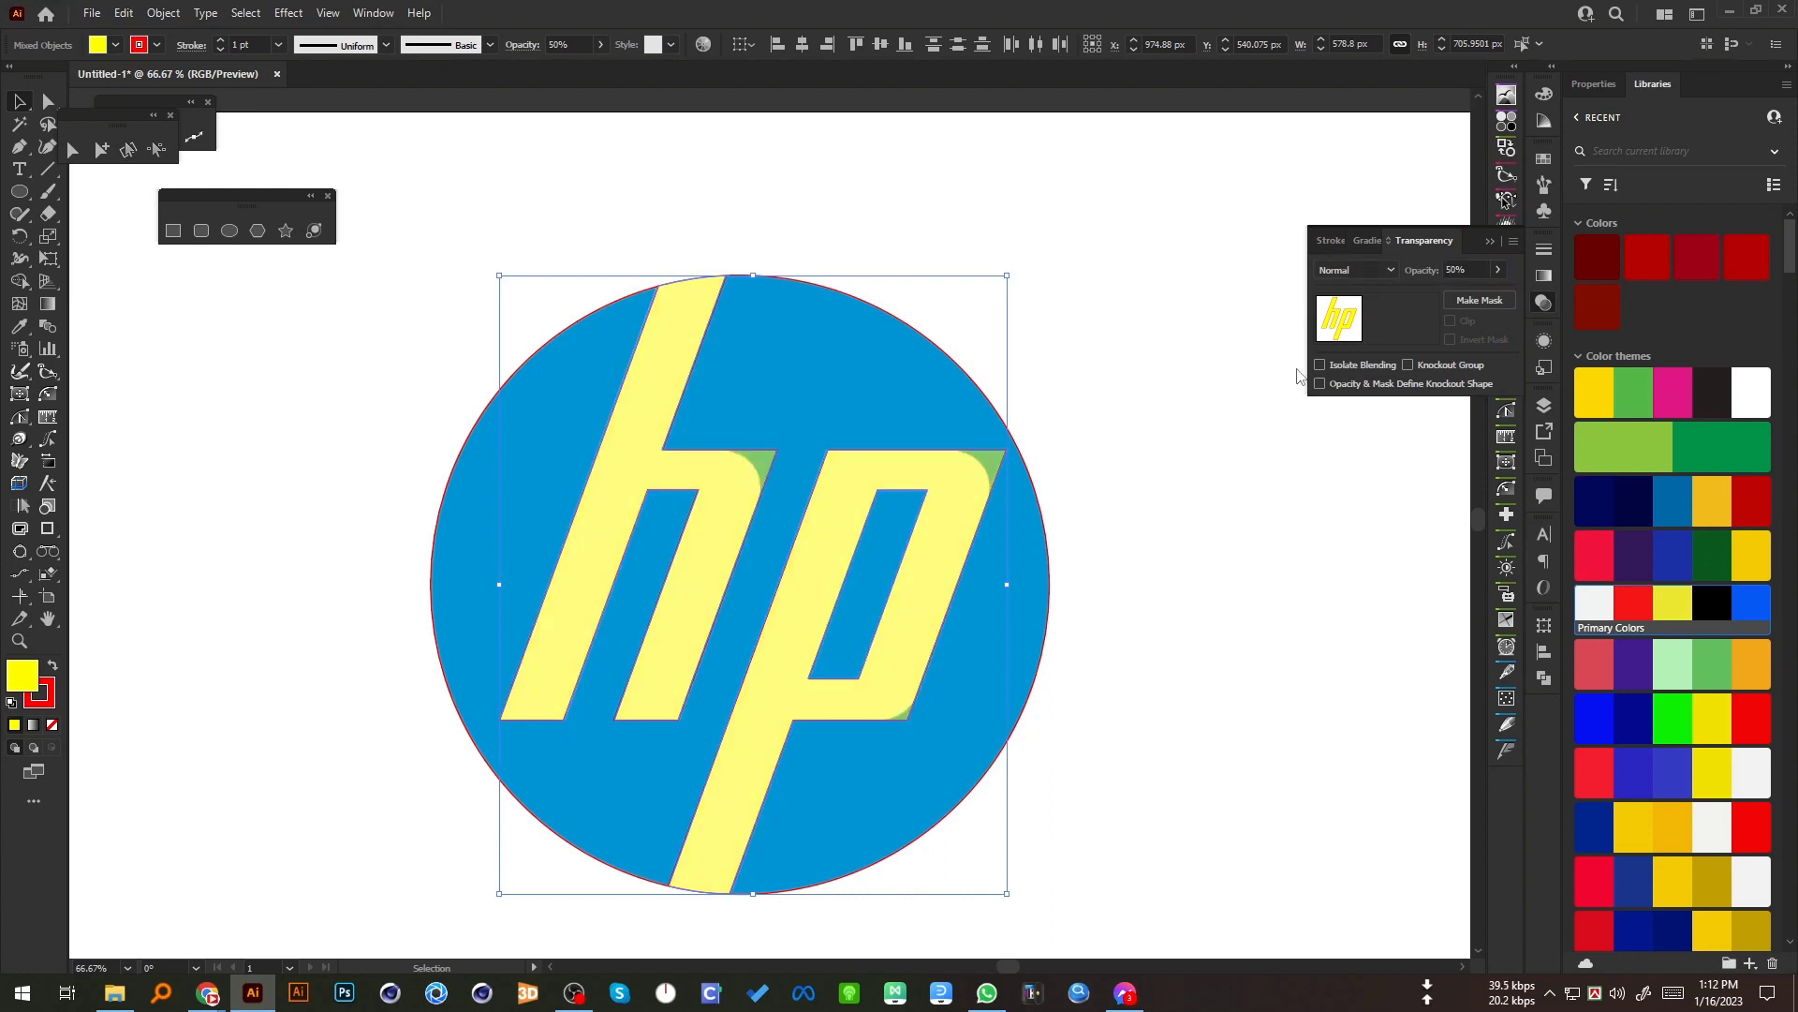
pyautogui.click(1263, 491)
# Step: Remove the extra anchor point below the p's upper-right corner and round that corner to about 42 px, matching the reference
pyautogui.click(49, 102)
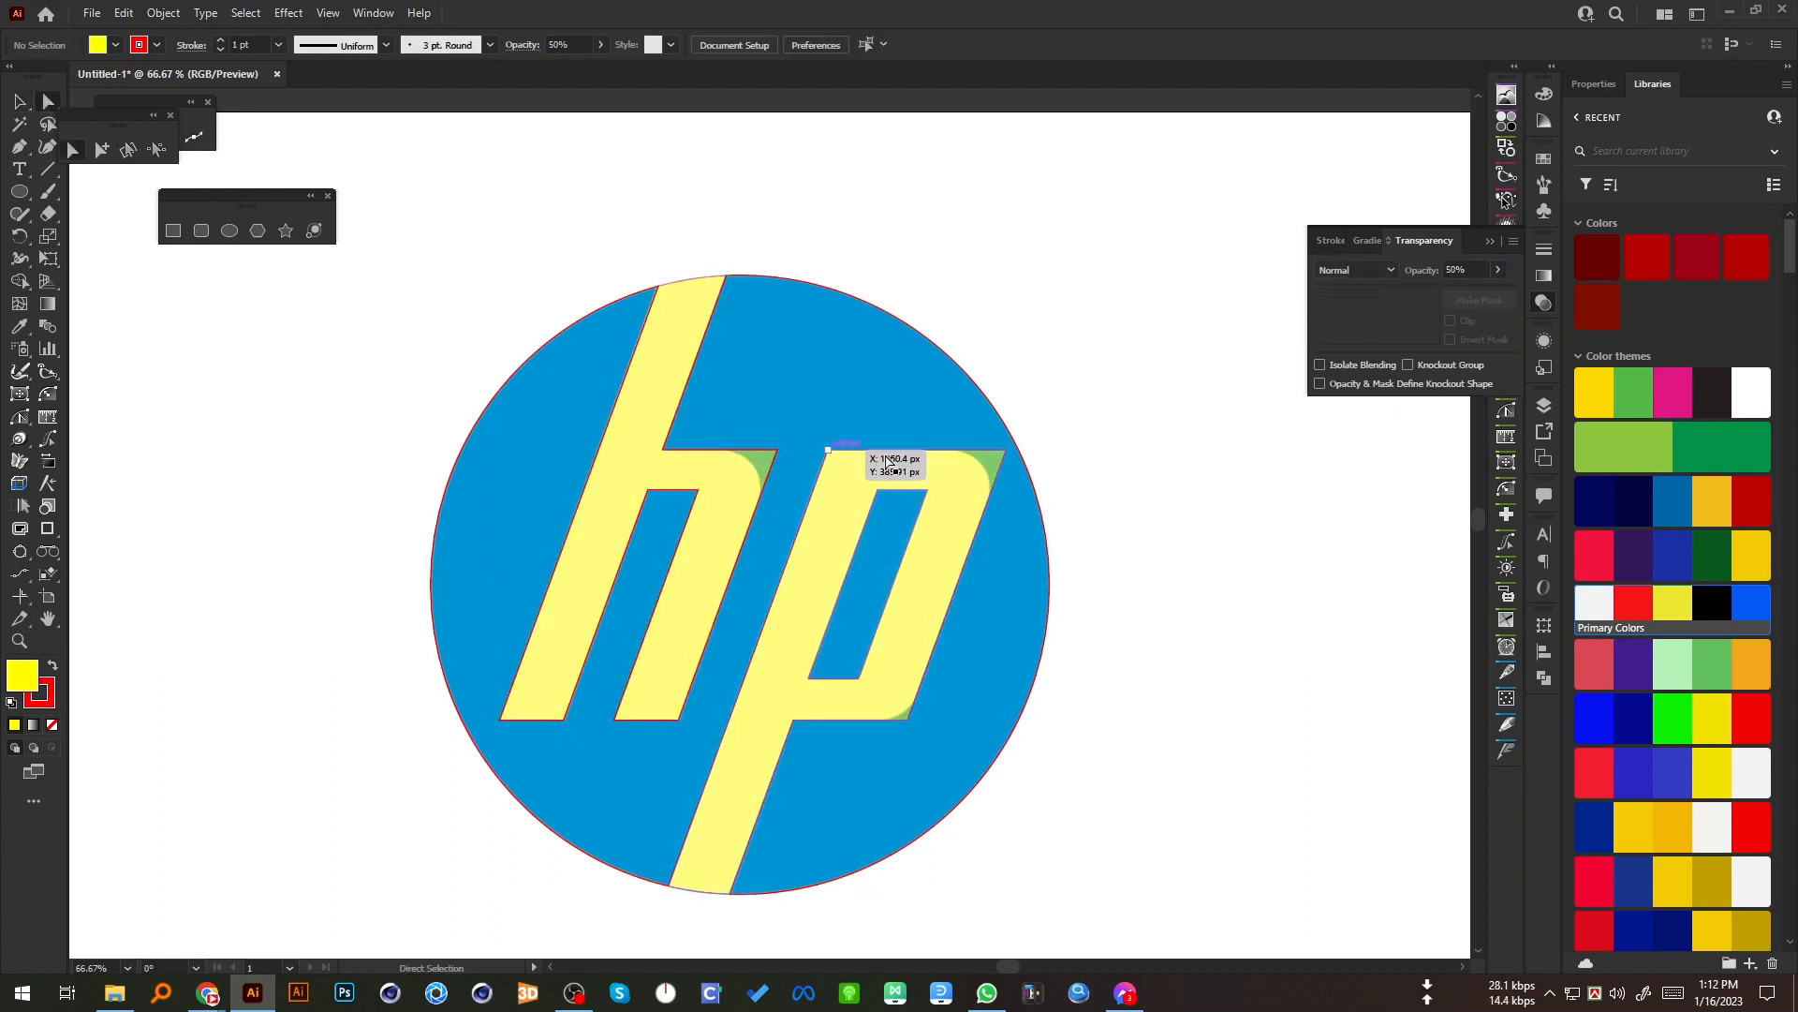
pyautogui.click(941, 481)
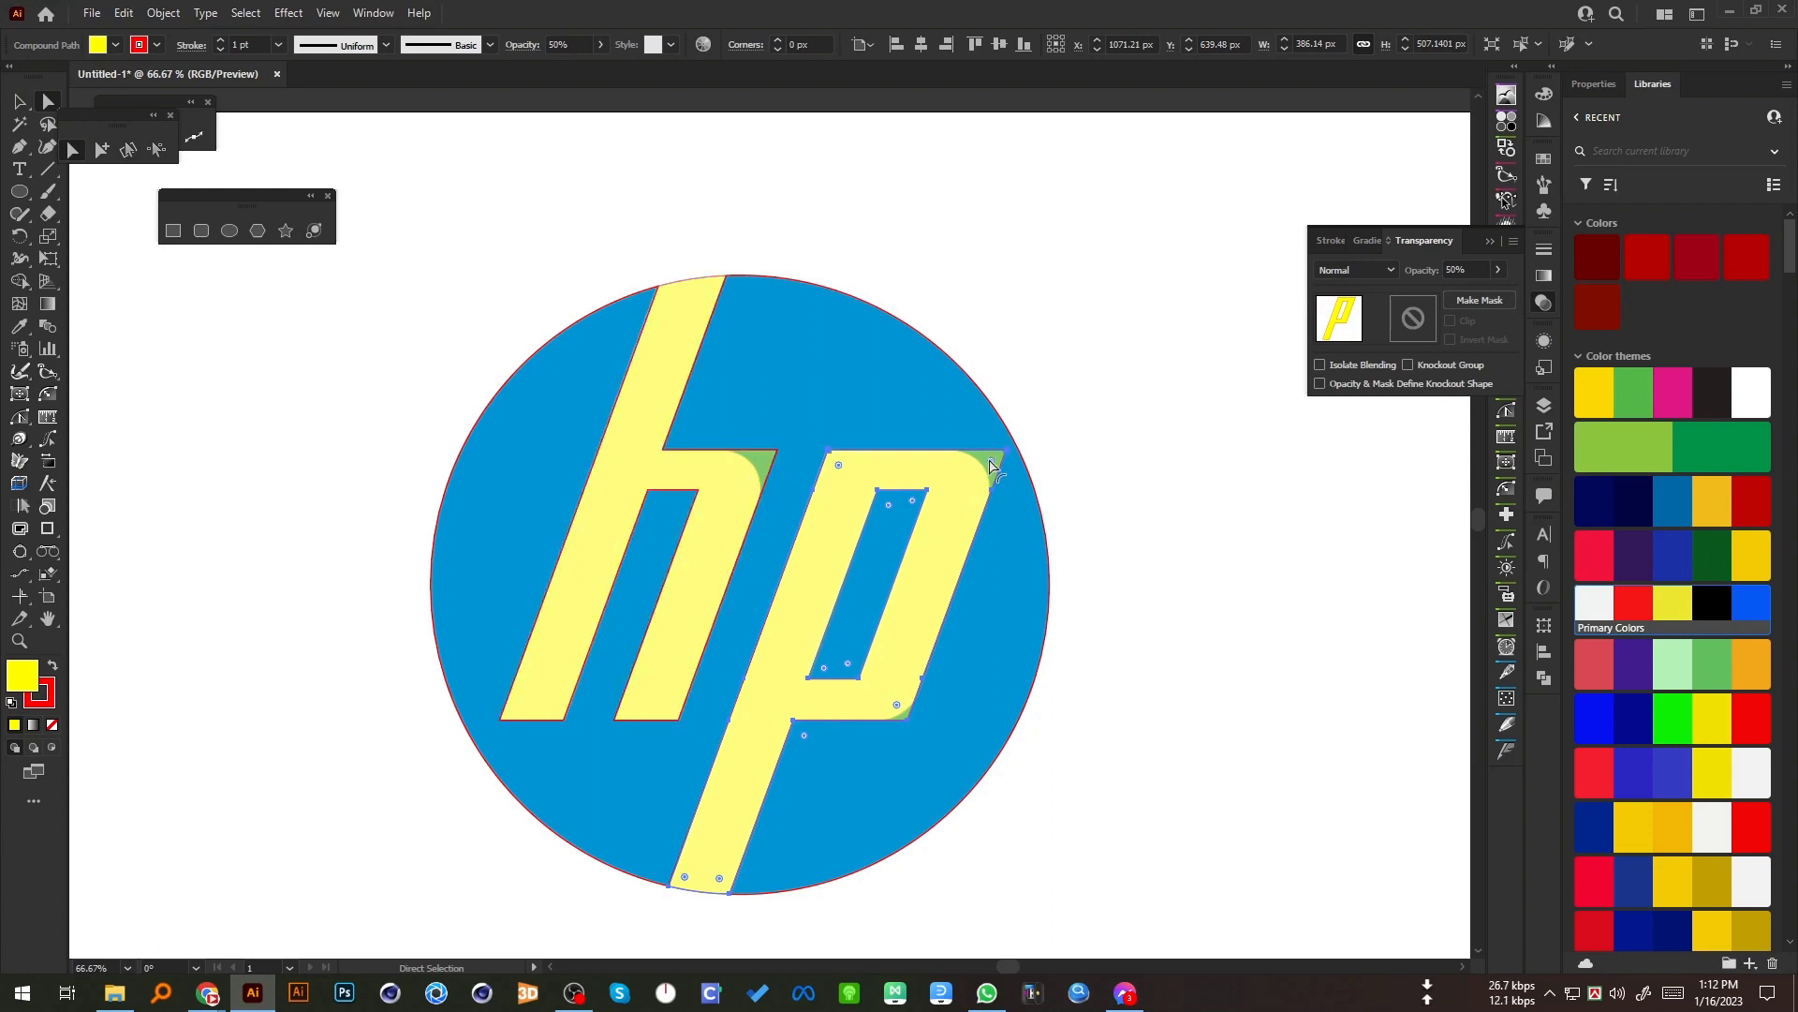
pyautogui.moveTo(991, 464); pyautogui.dragTo(960, 510)
pyautogui.hotkey('ctrl', 'z')
pyautogui.press('p')
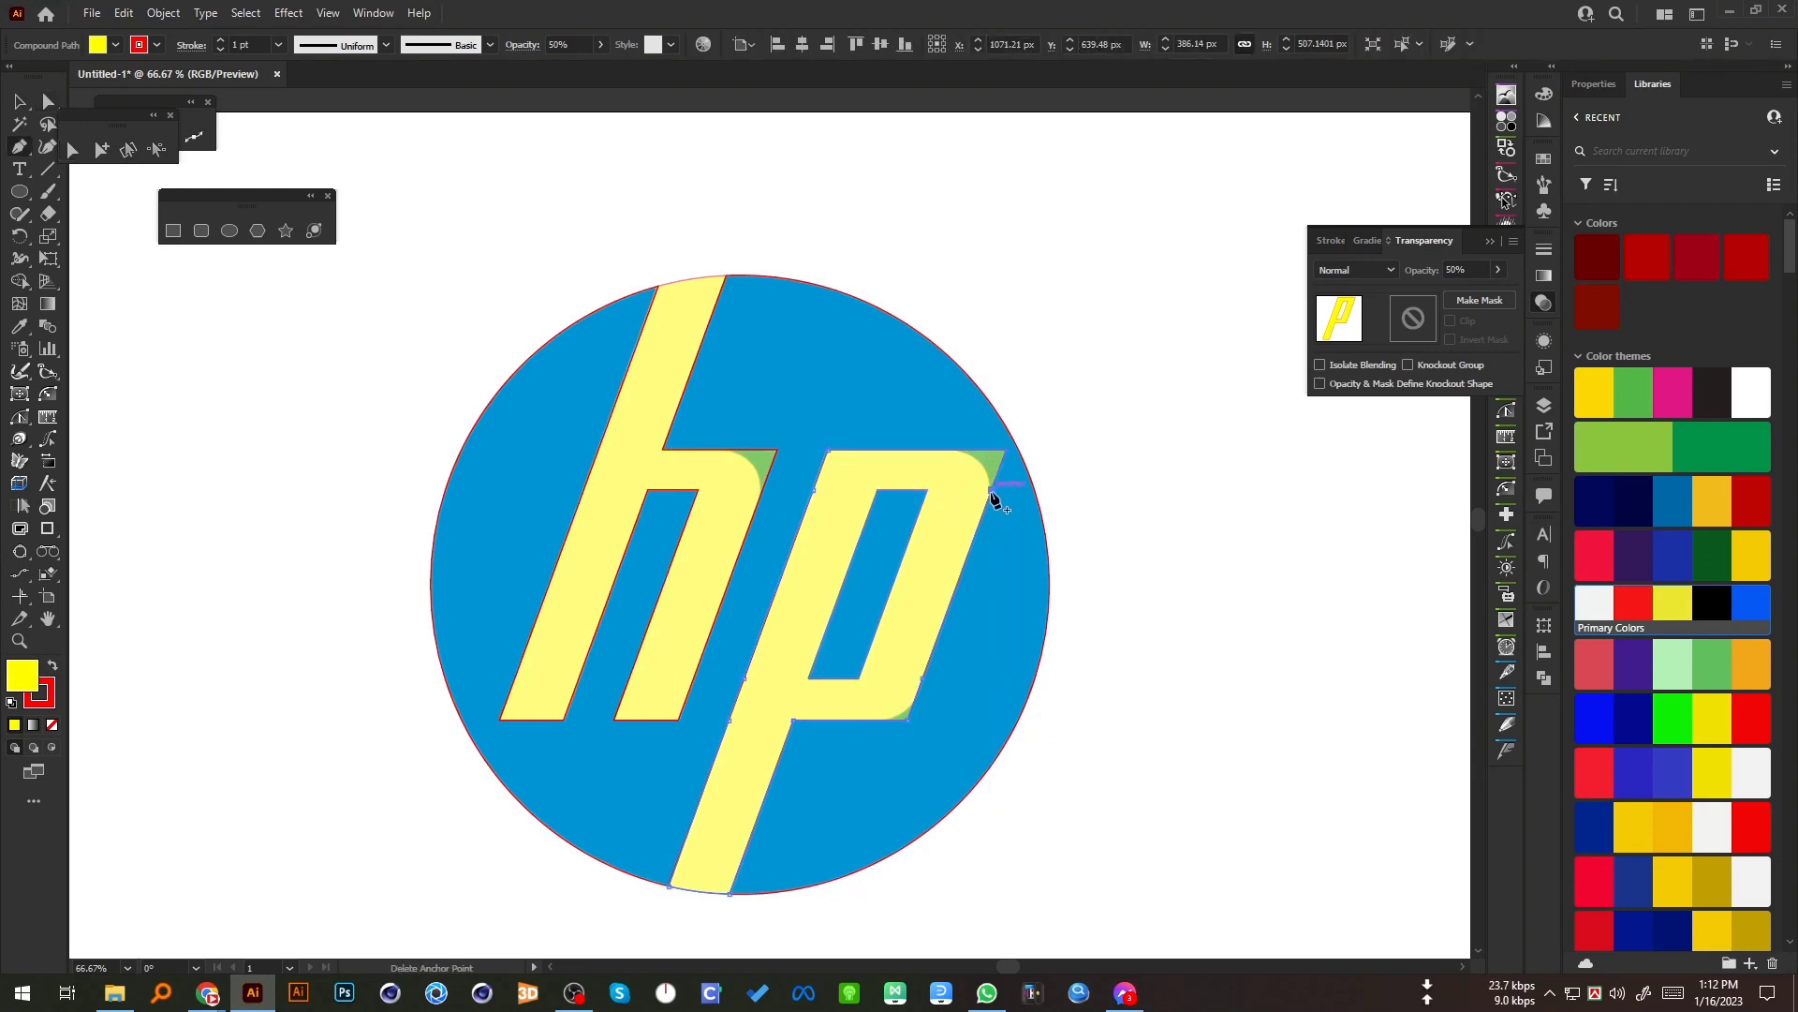
pyautogui.press('a')
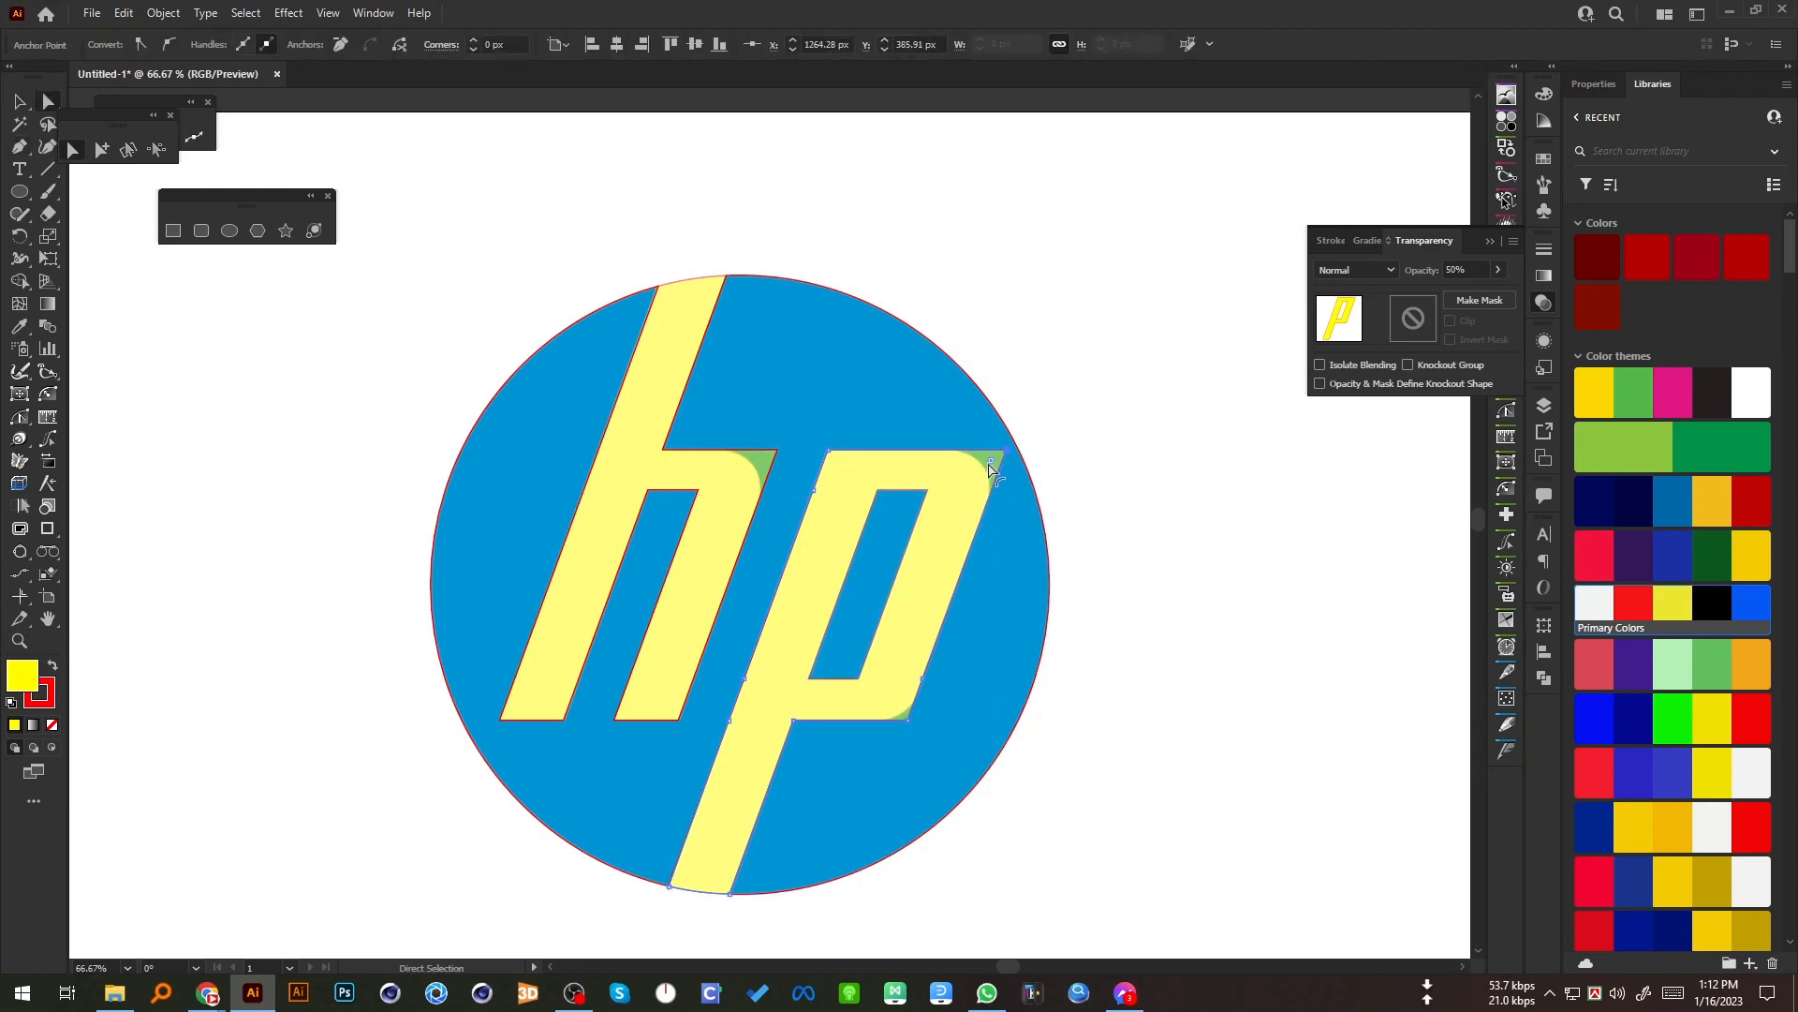
pyautogui.moveTo(994, 466); pyautogui.dragTo(968, 509)
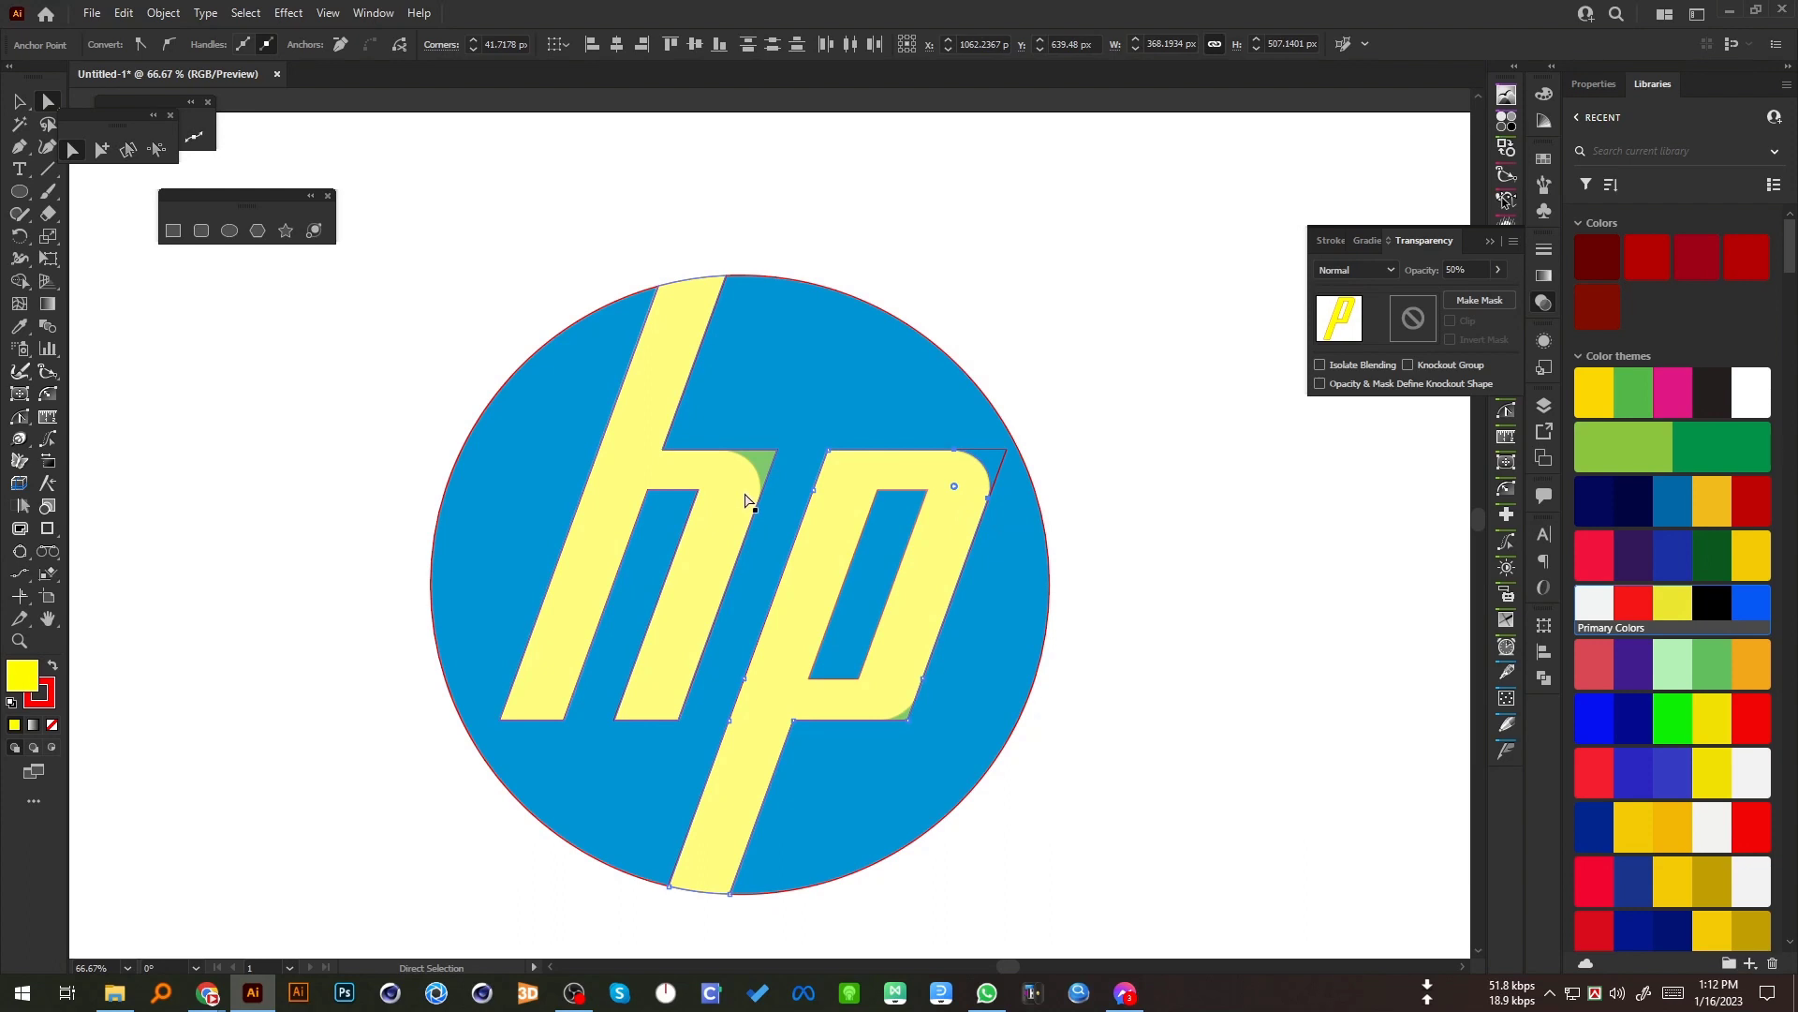
# Step: Remove the extra anchor point below the h's upper-right corner and round that corner to about 43 px
pyautogui.click(746, 500)
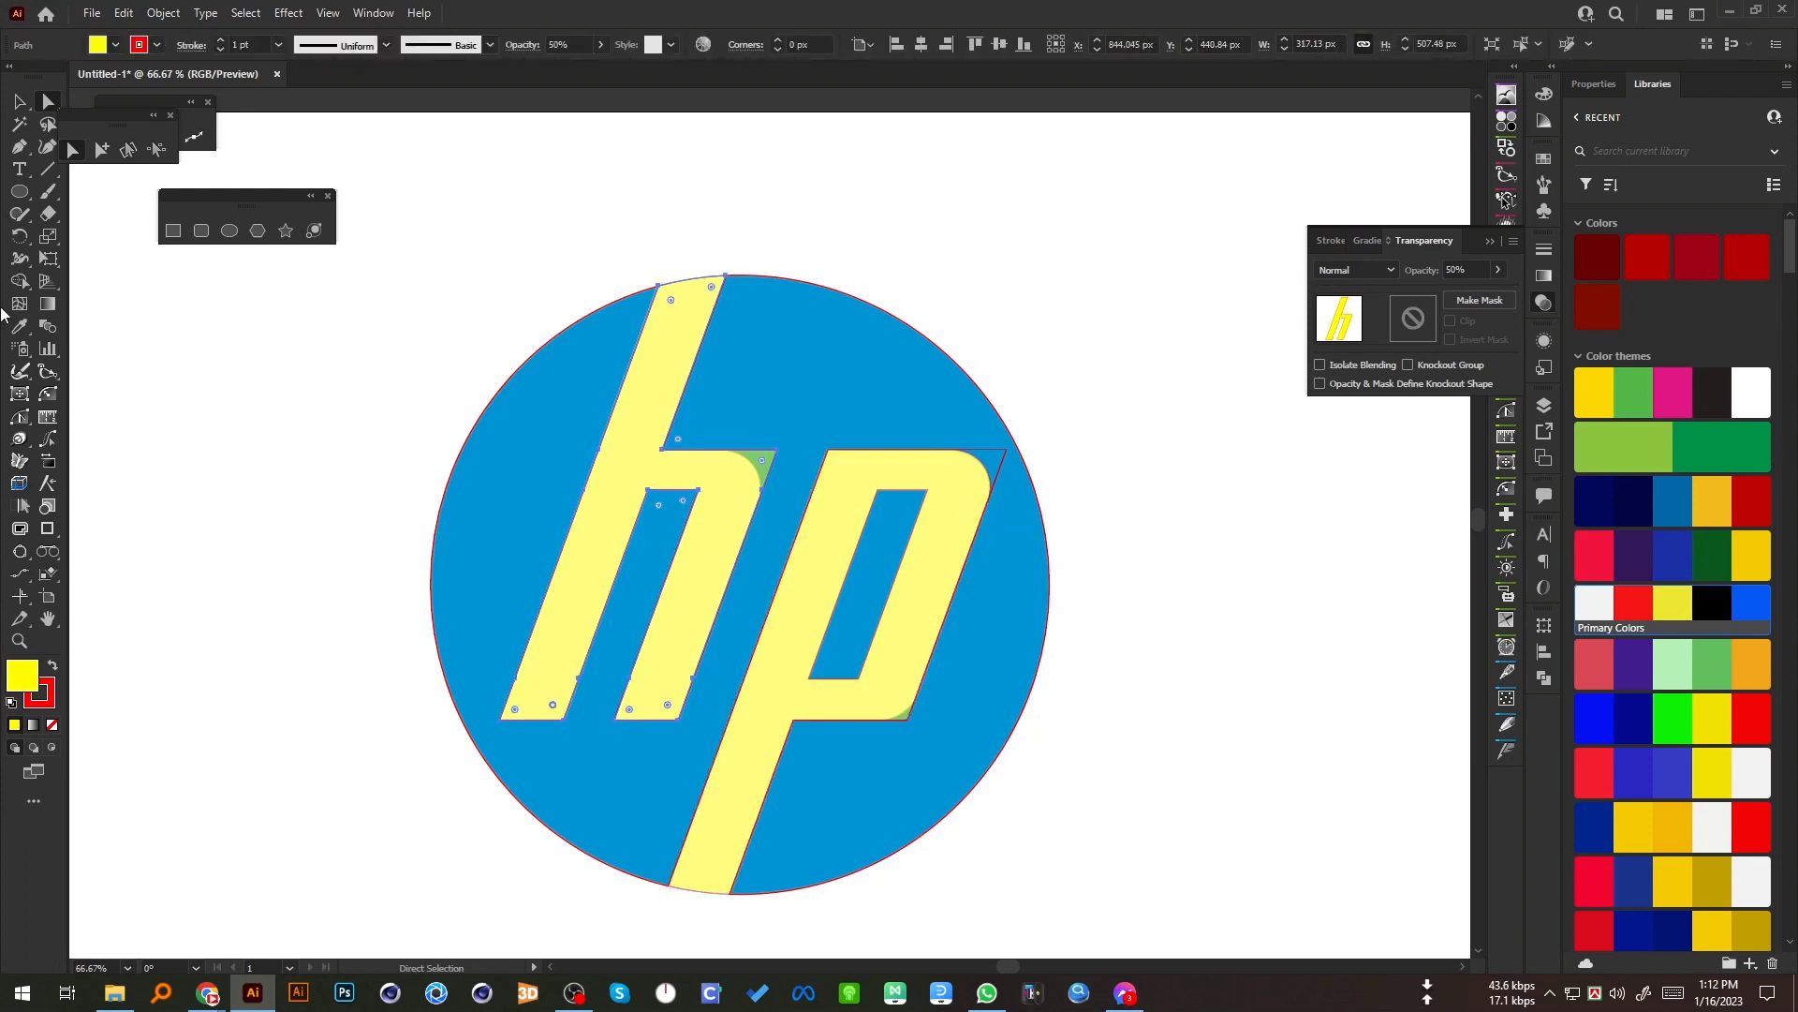
pyautogui.click(22, 148)
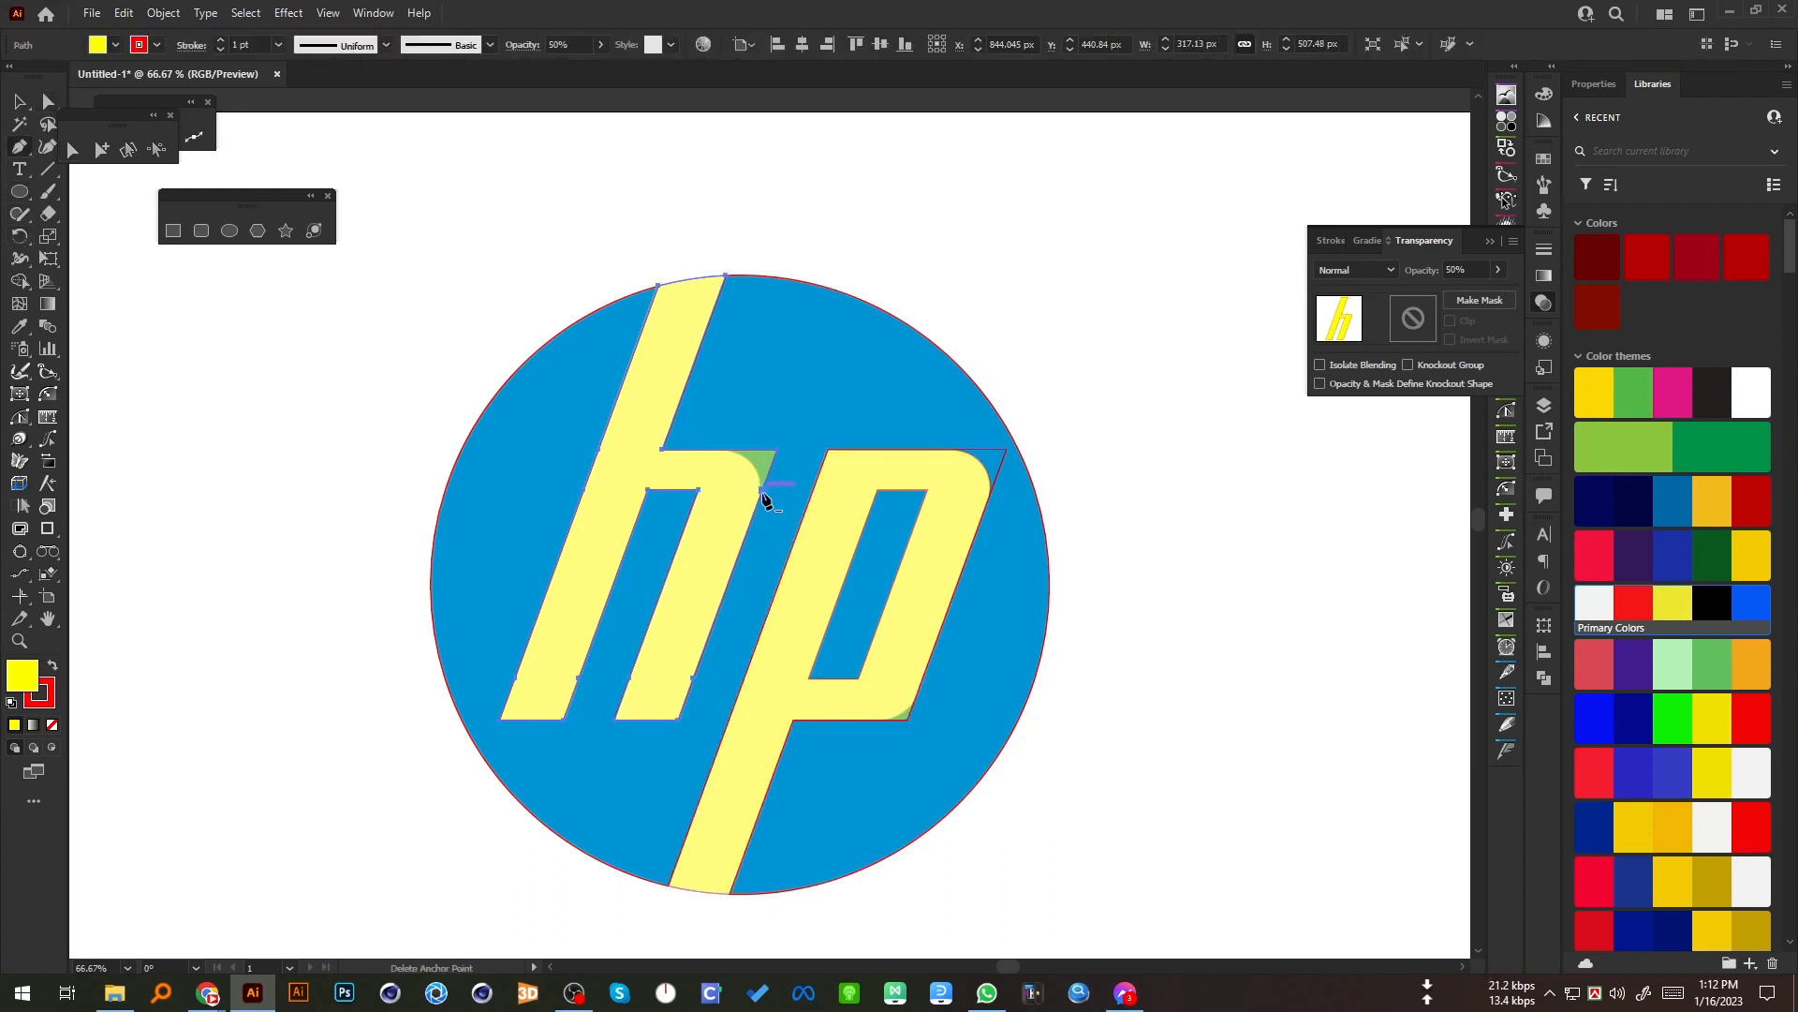
pyautogui.keyDown('ctrl'); pyautogui.click(765, 502); pyautogui.keyUp('ctrl')
pyautogui.press('a')
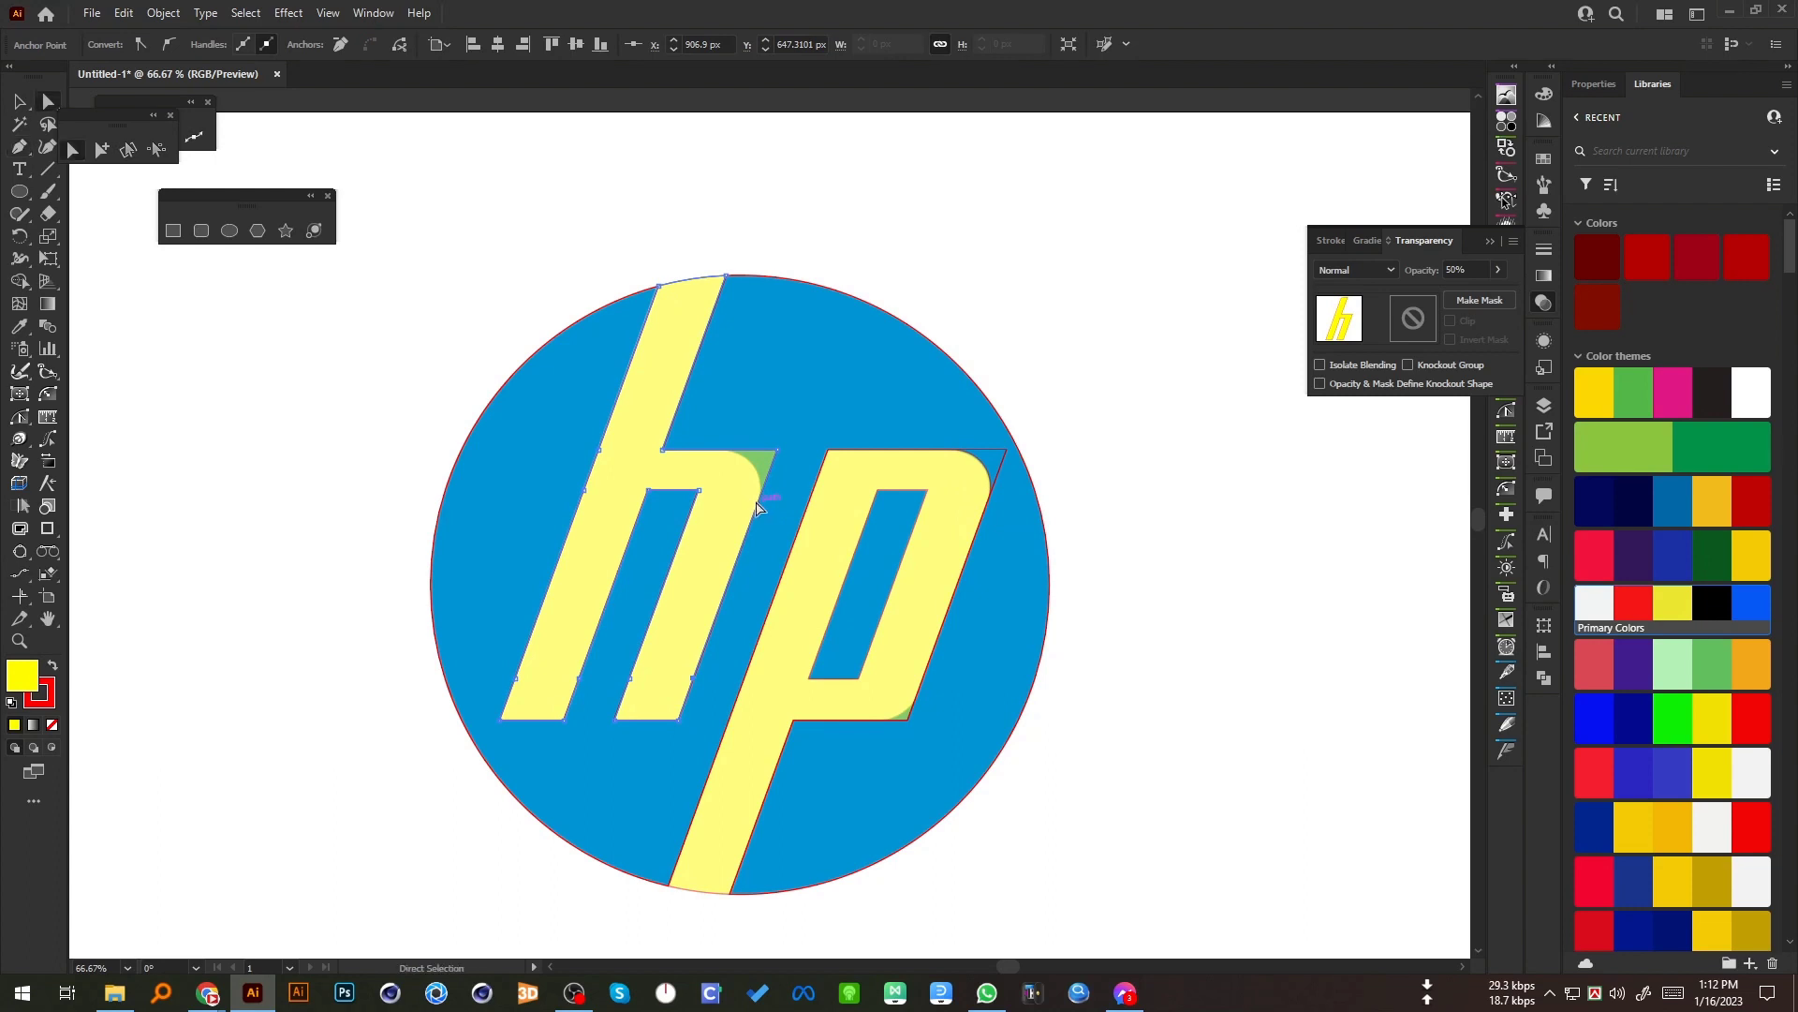
pyautogui.click(774, 455)
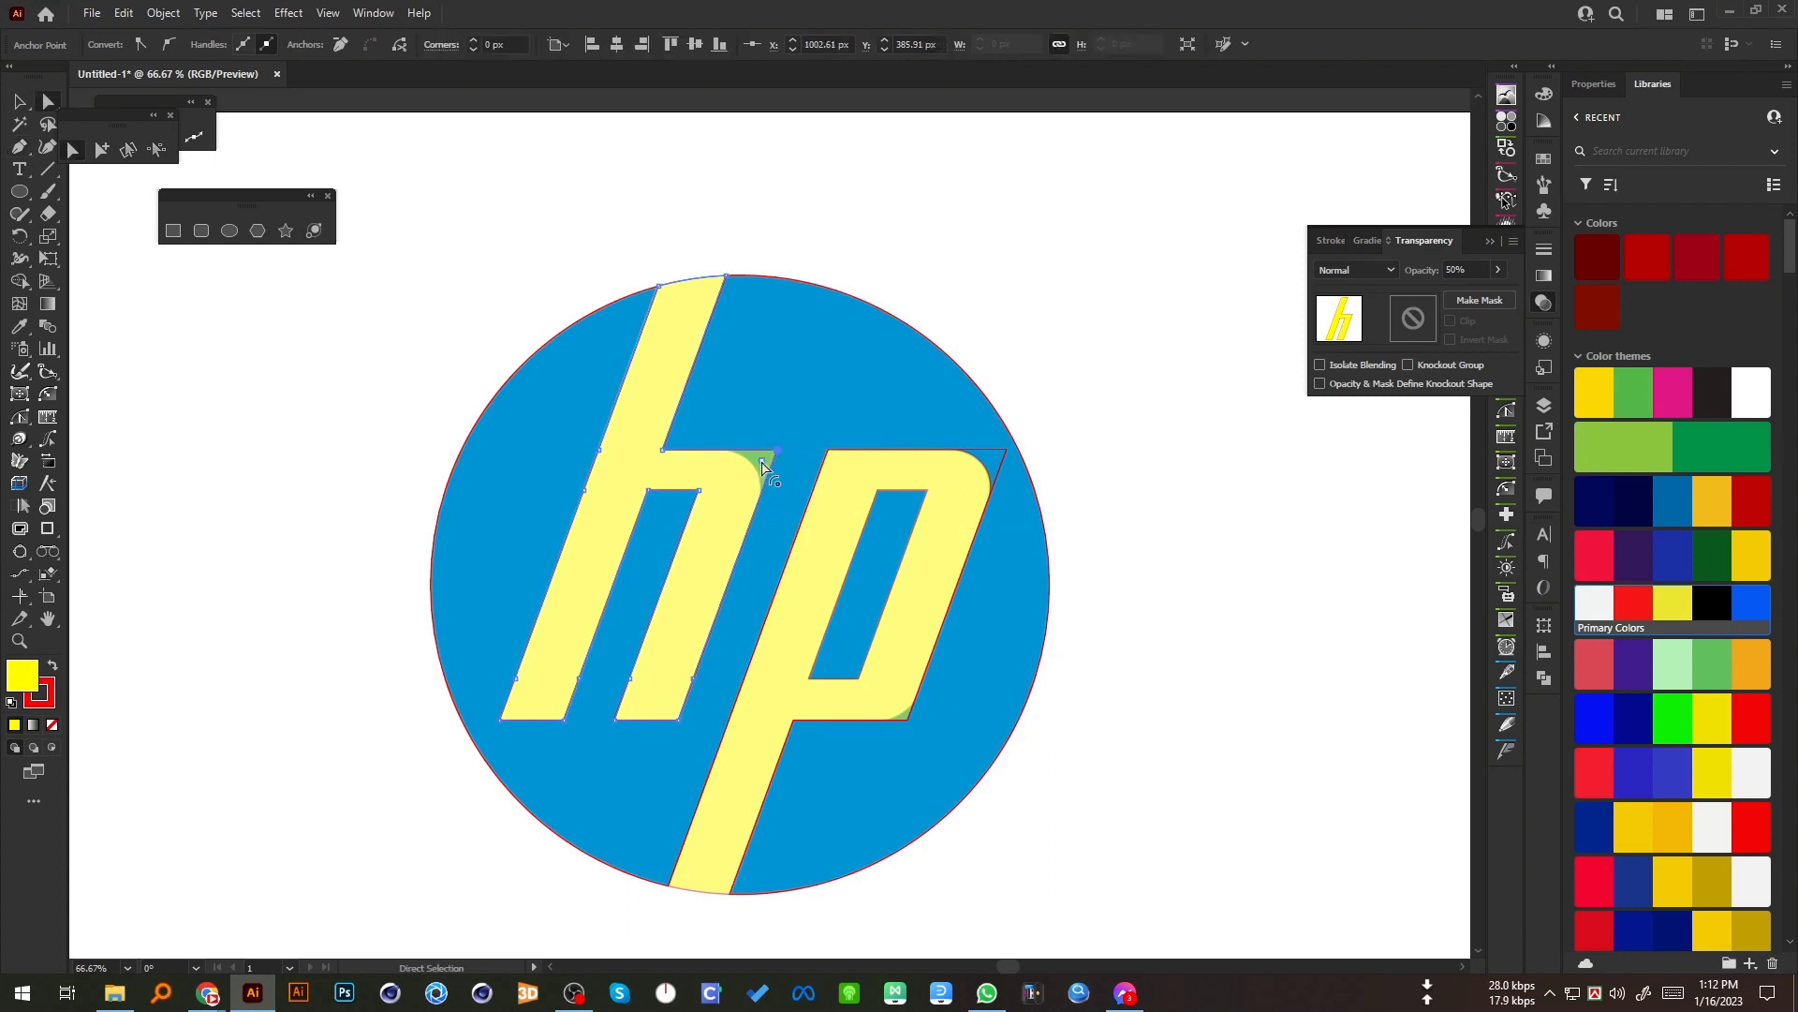
pyautogui.moveTo(763, 467); pyautogui.dragTo(731, 504)
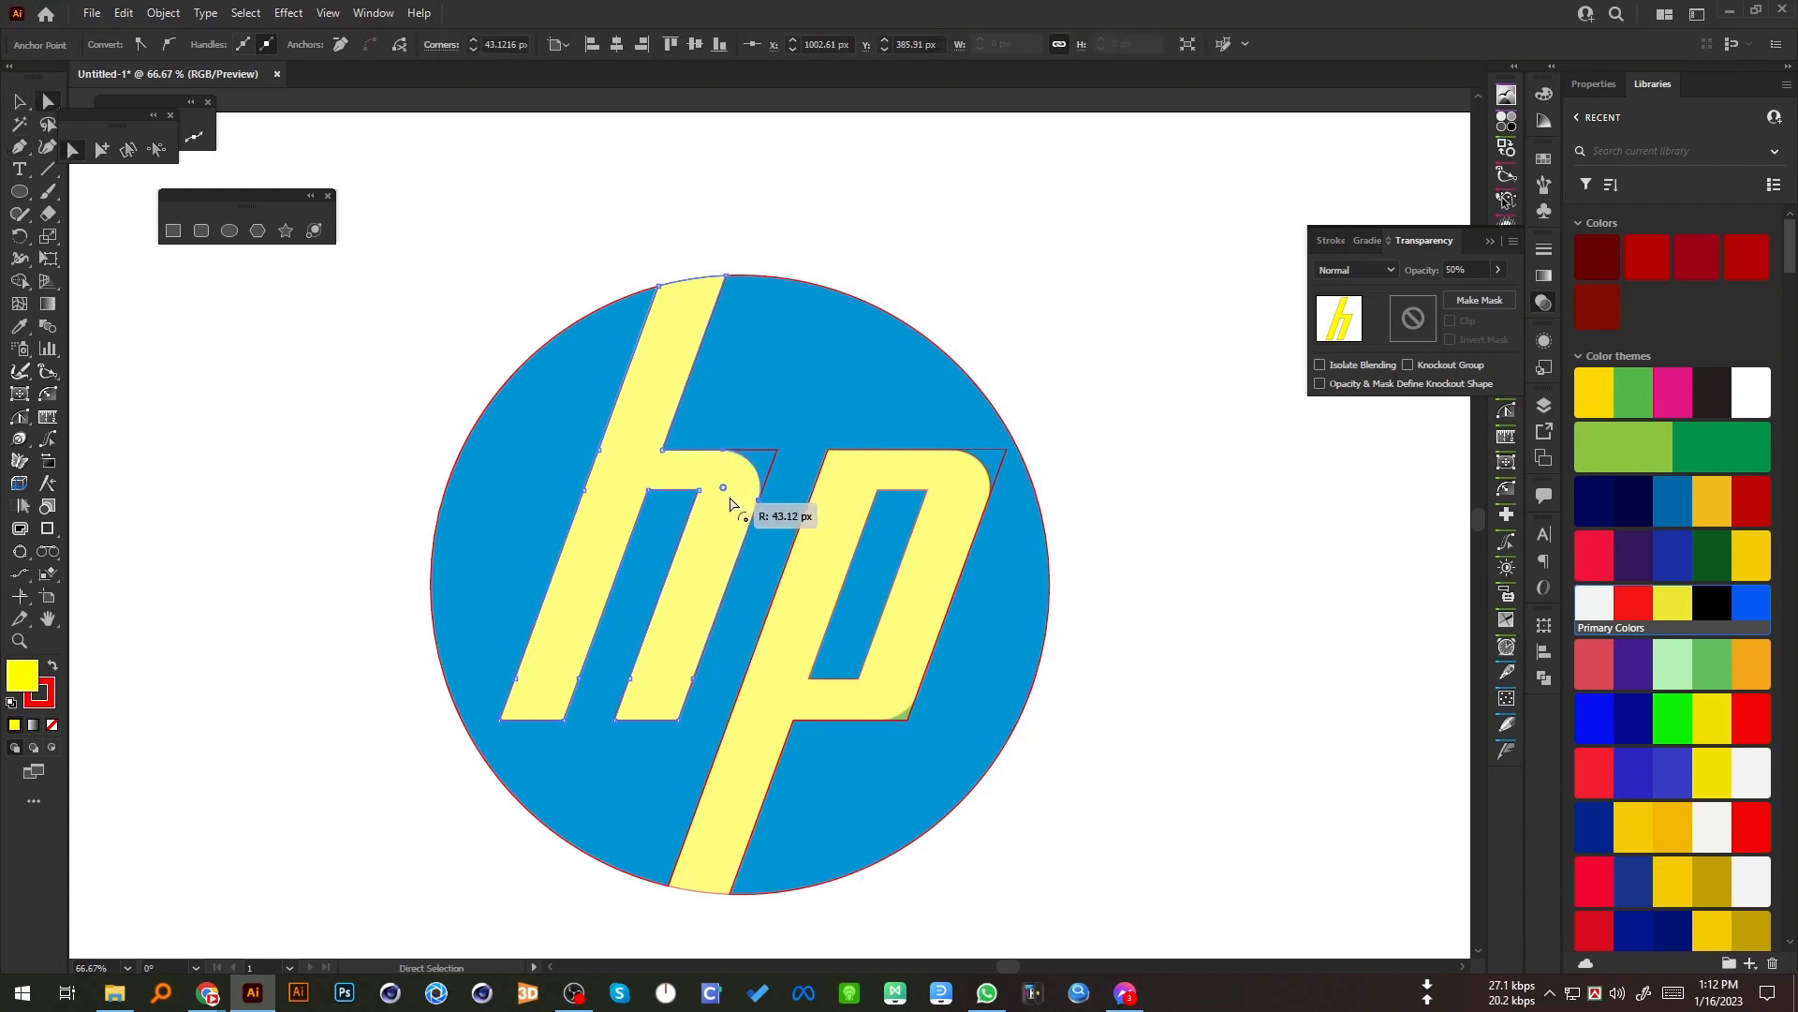
# Step: Round the p's lower-right outer corner slightly to follow the reference image and deselect everything
pyautogui.click(881, 704)
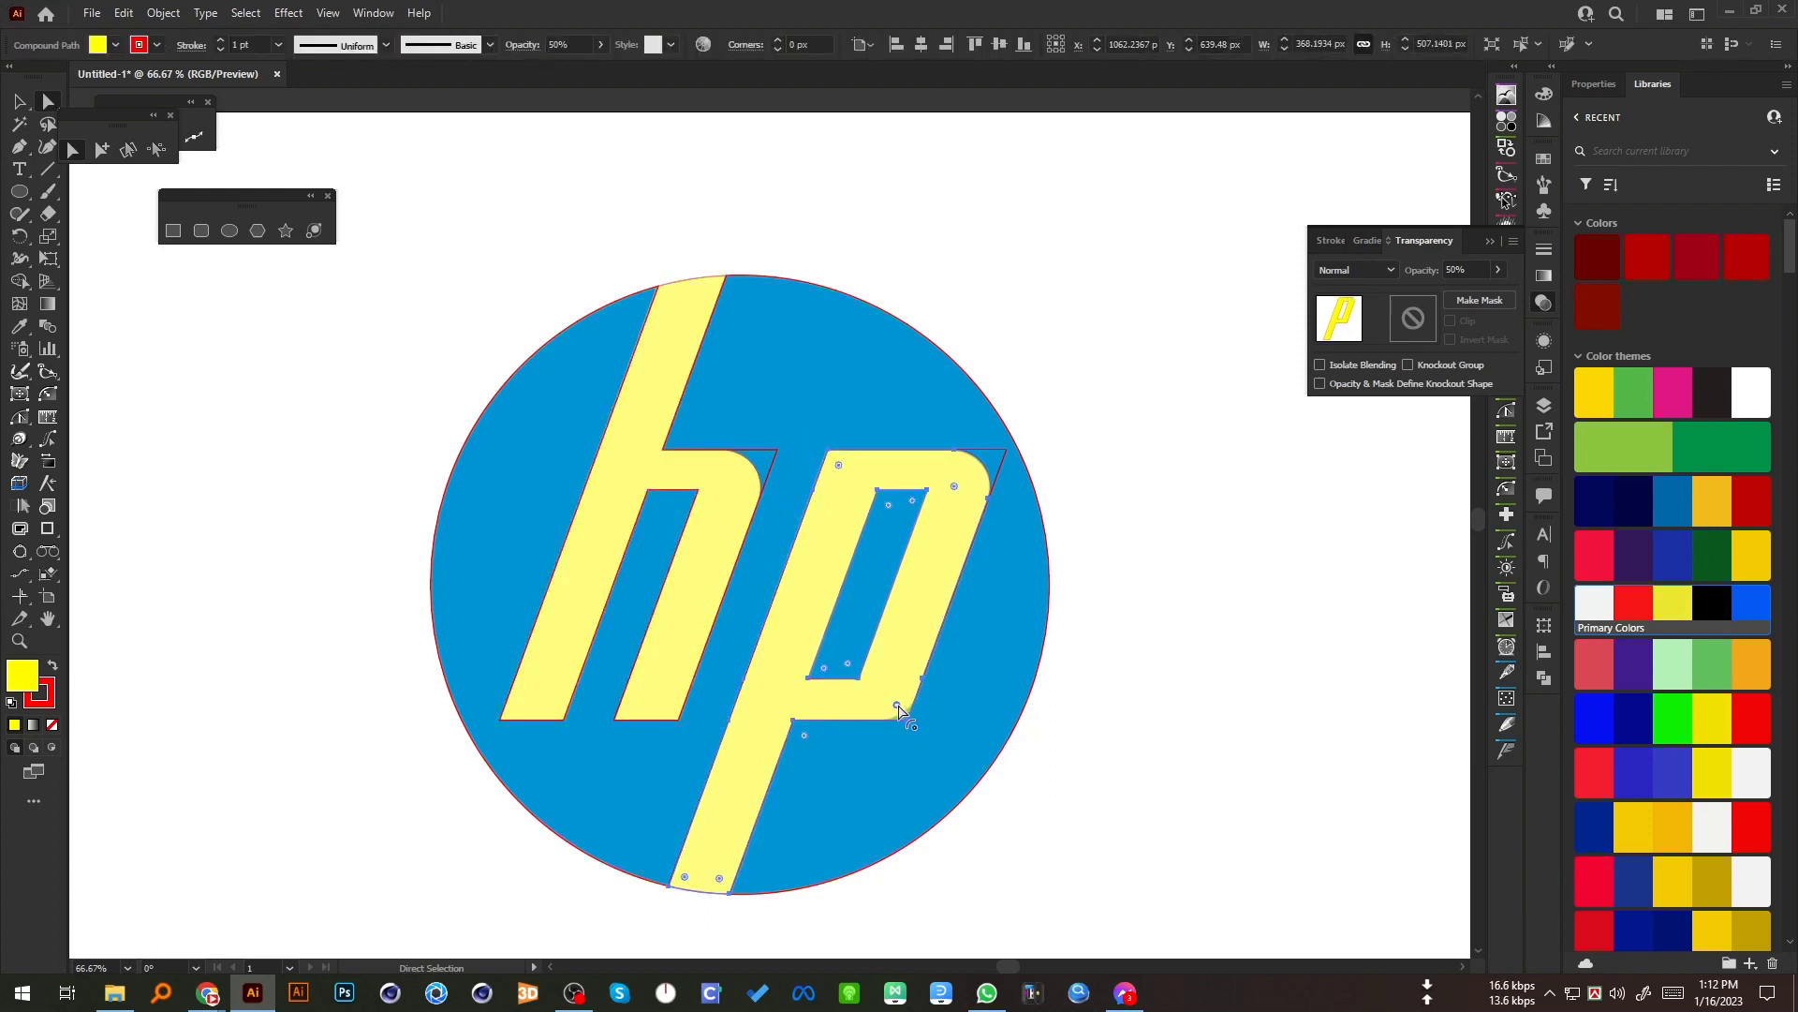
pyautogui.moveTo(897, 708); pyautogui.dragTo(888, 691)
pyautogui.click(17, 103)
pyautogui.click(244, 409)
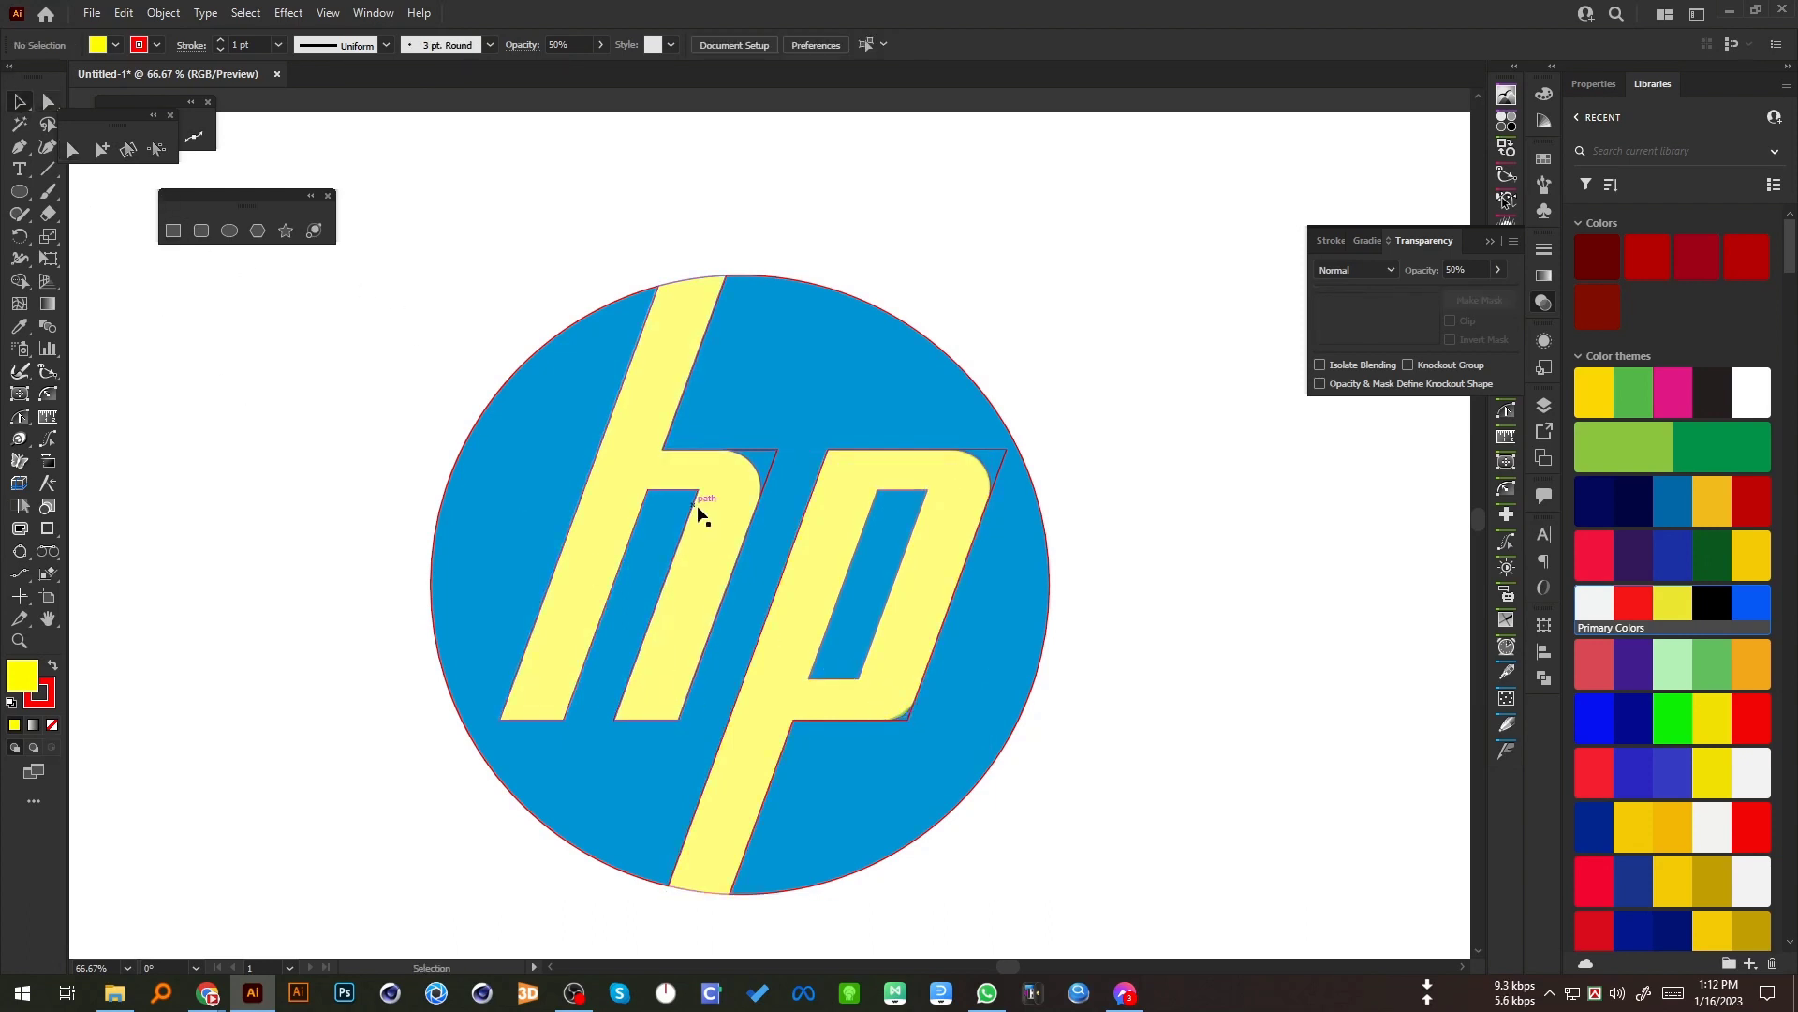
# Step: Remove the stroke from the h and p shapes and set their opacity to 100%
pyautogui.click(655, 464)
pyautogui.keyDown('shift'); pyautogui.click(875, 482); pyautogui.keyUp('shift')
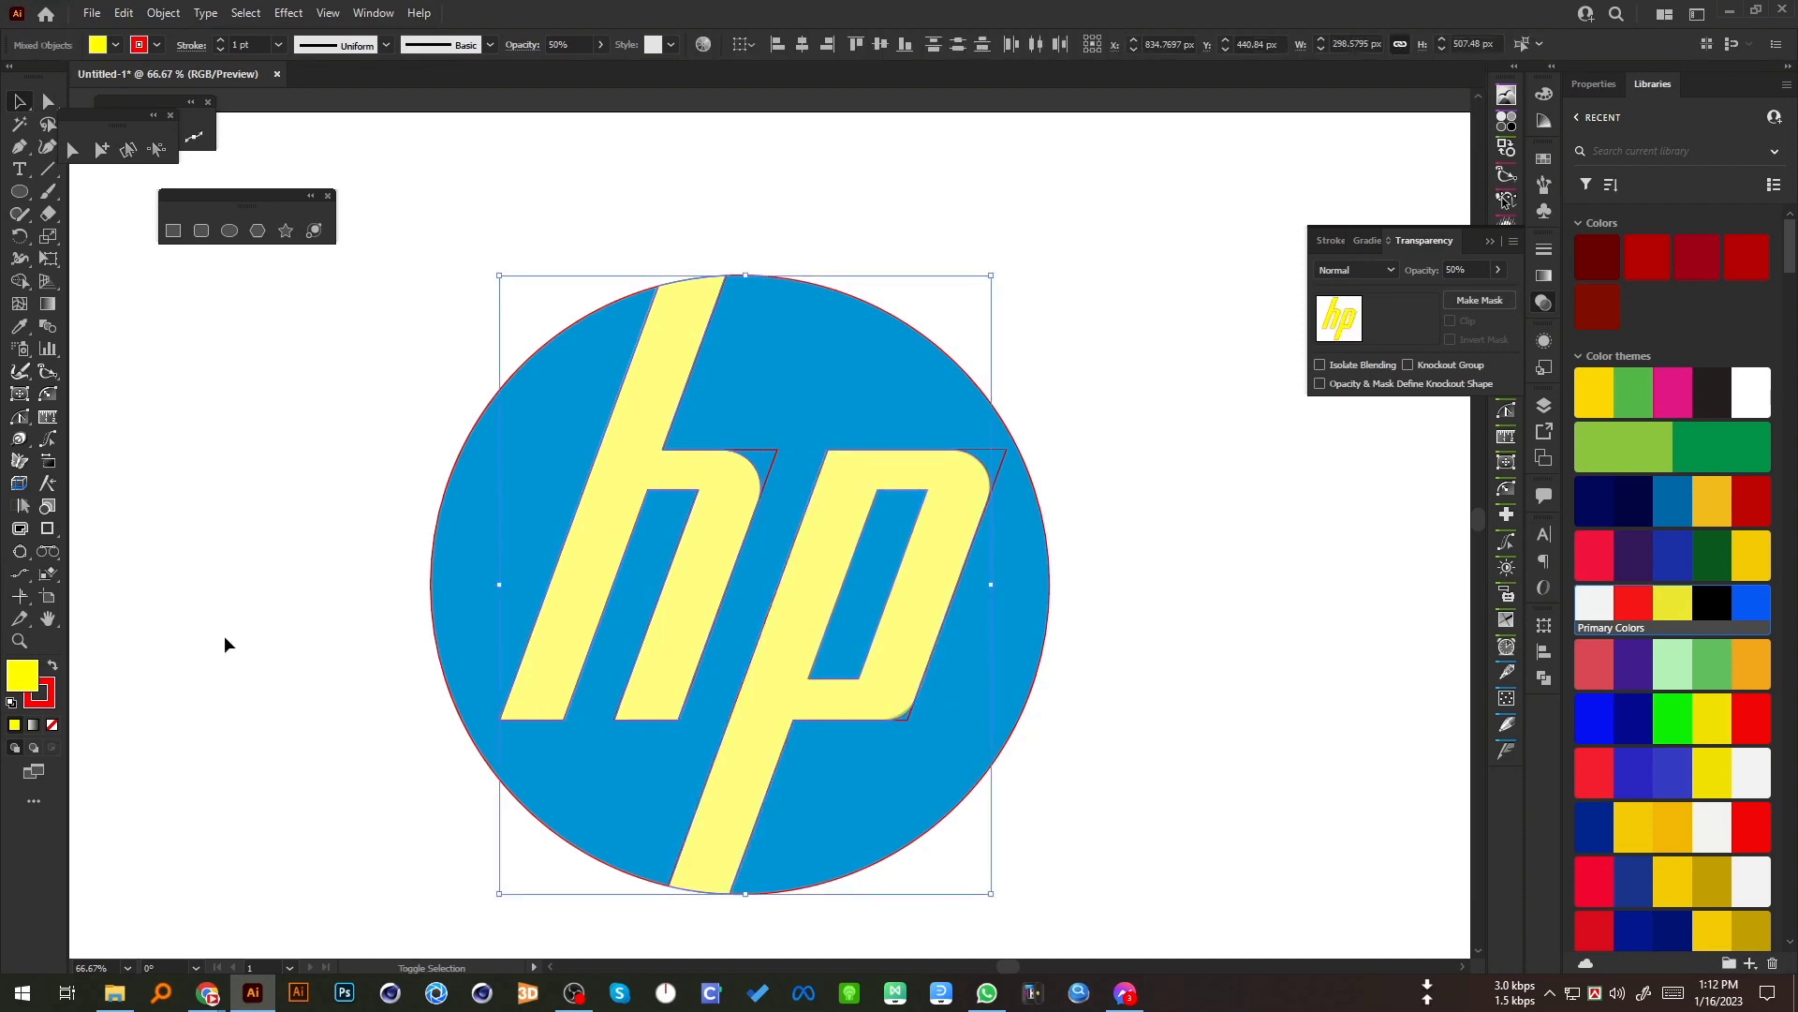
pyautogui.press('x')
pyautogui.press('/')
pyautogui.press('x')
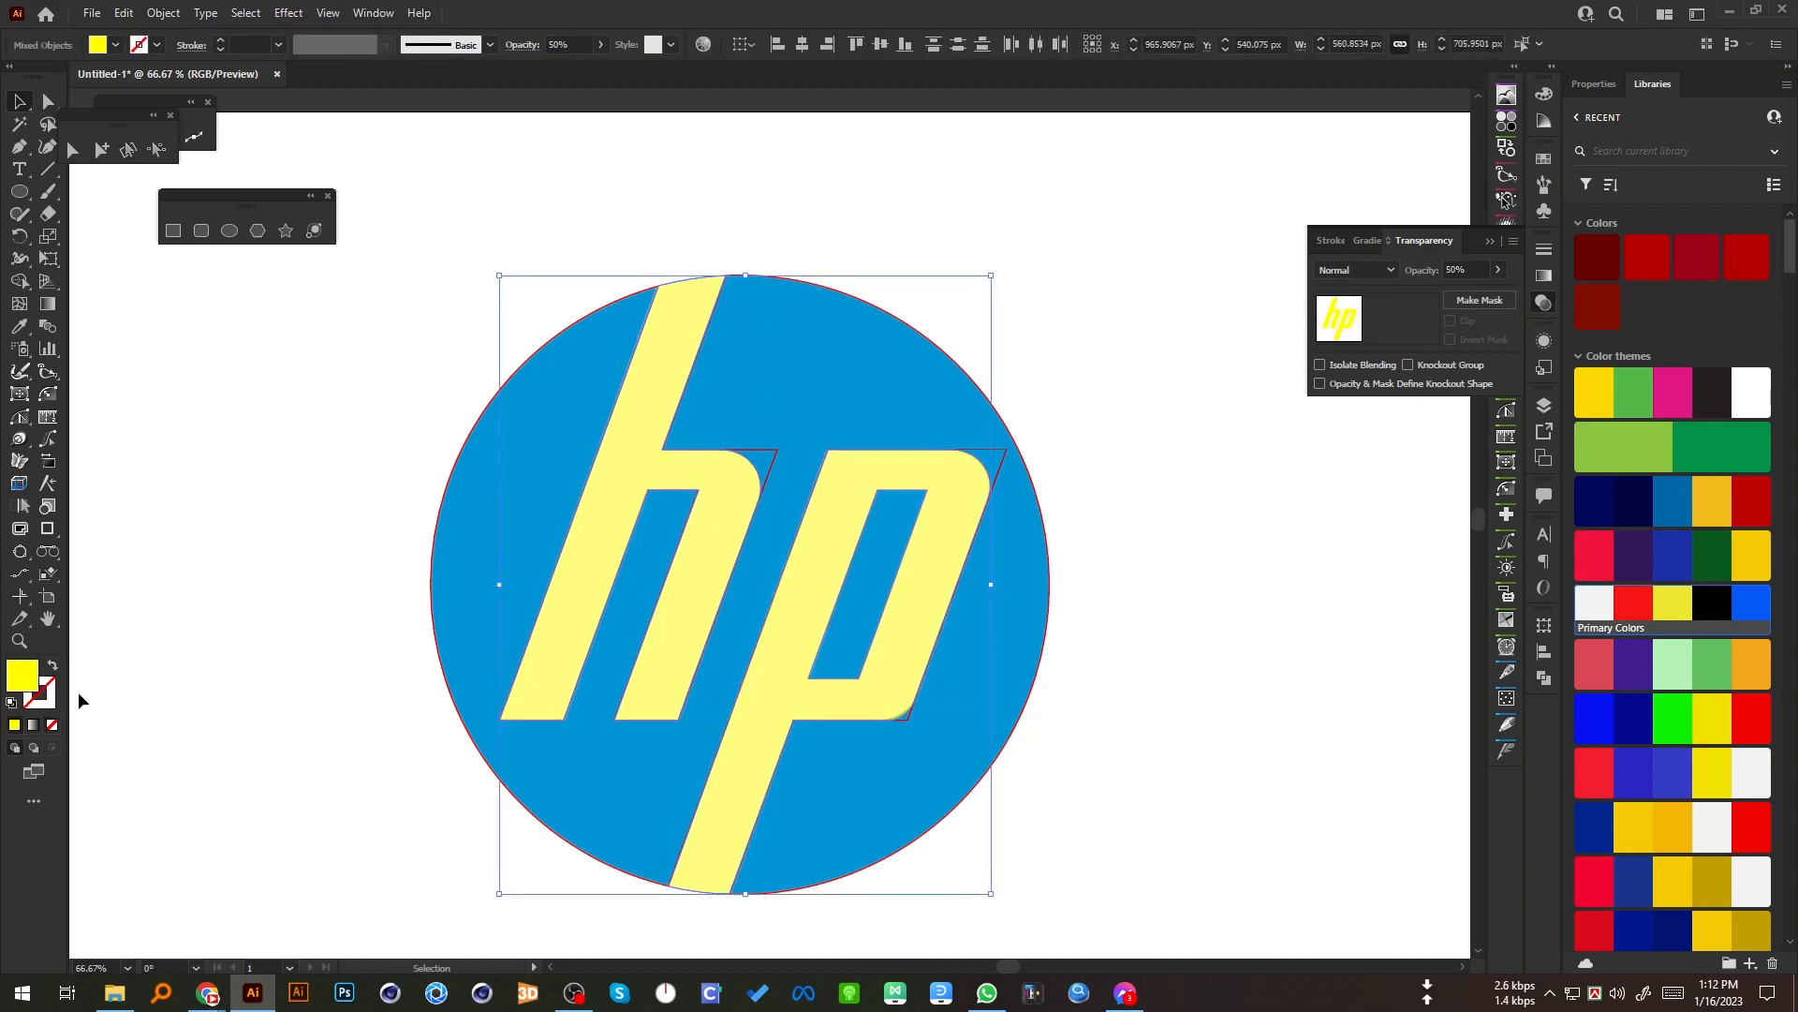
pyautogui.click(1475, 270)
pyautogui.write('100')
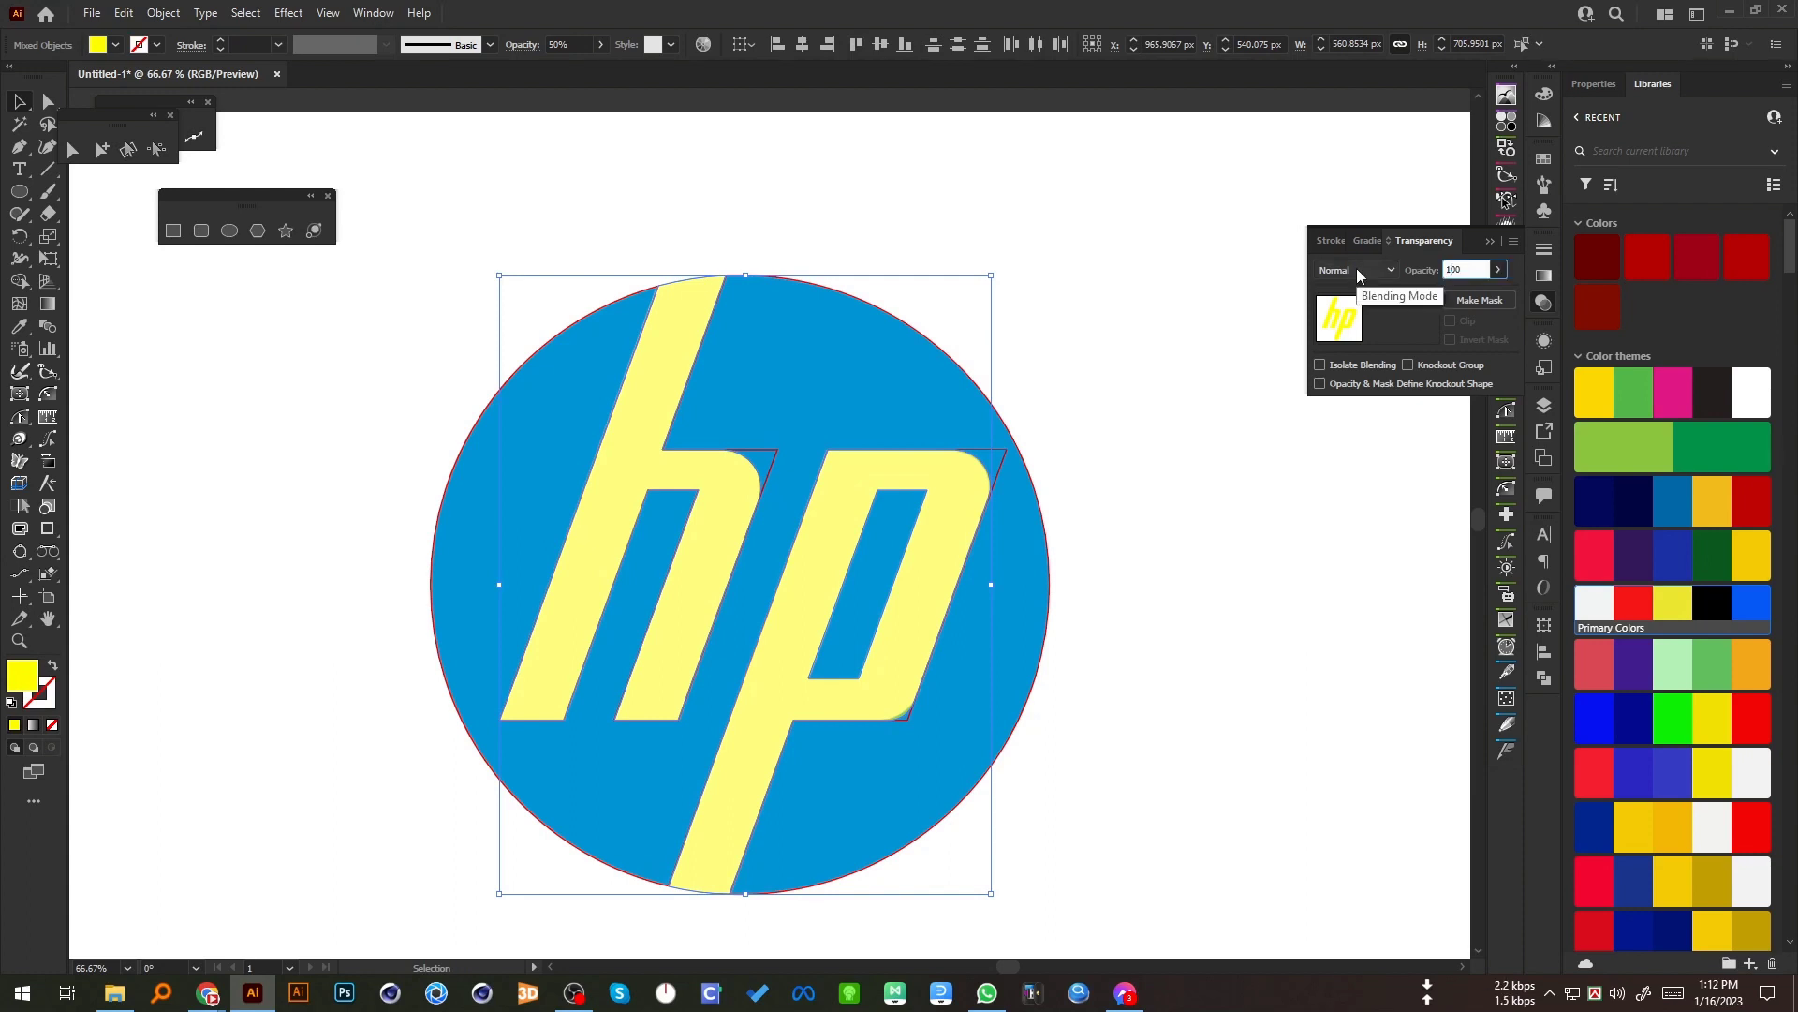
pyautogui.press('Return')
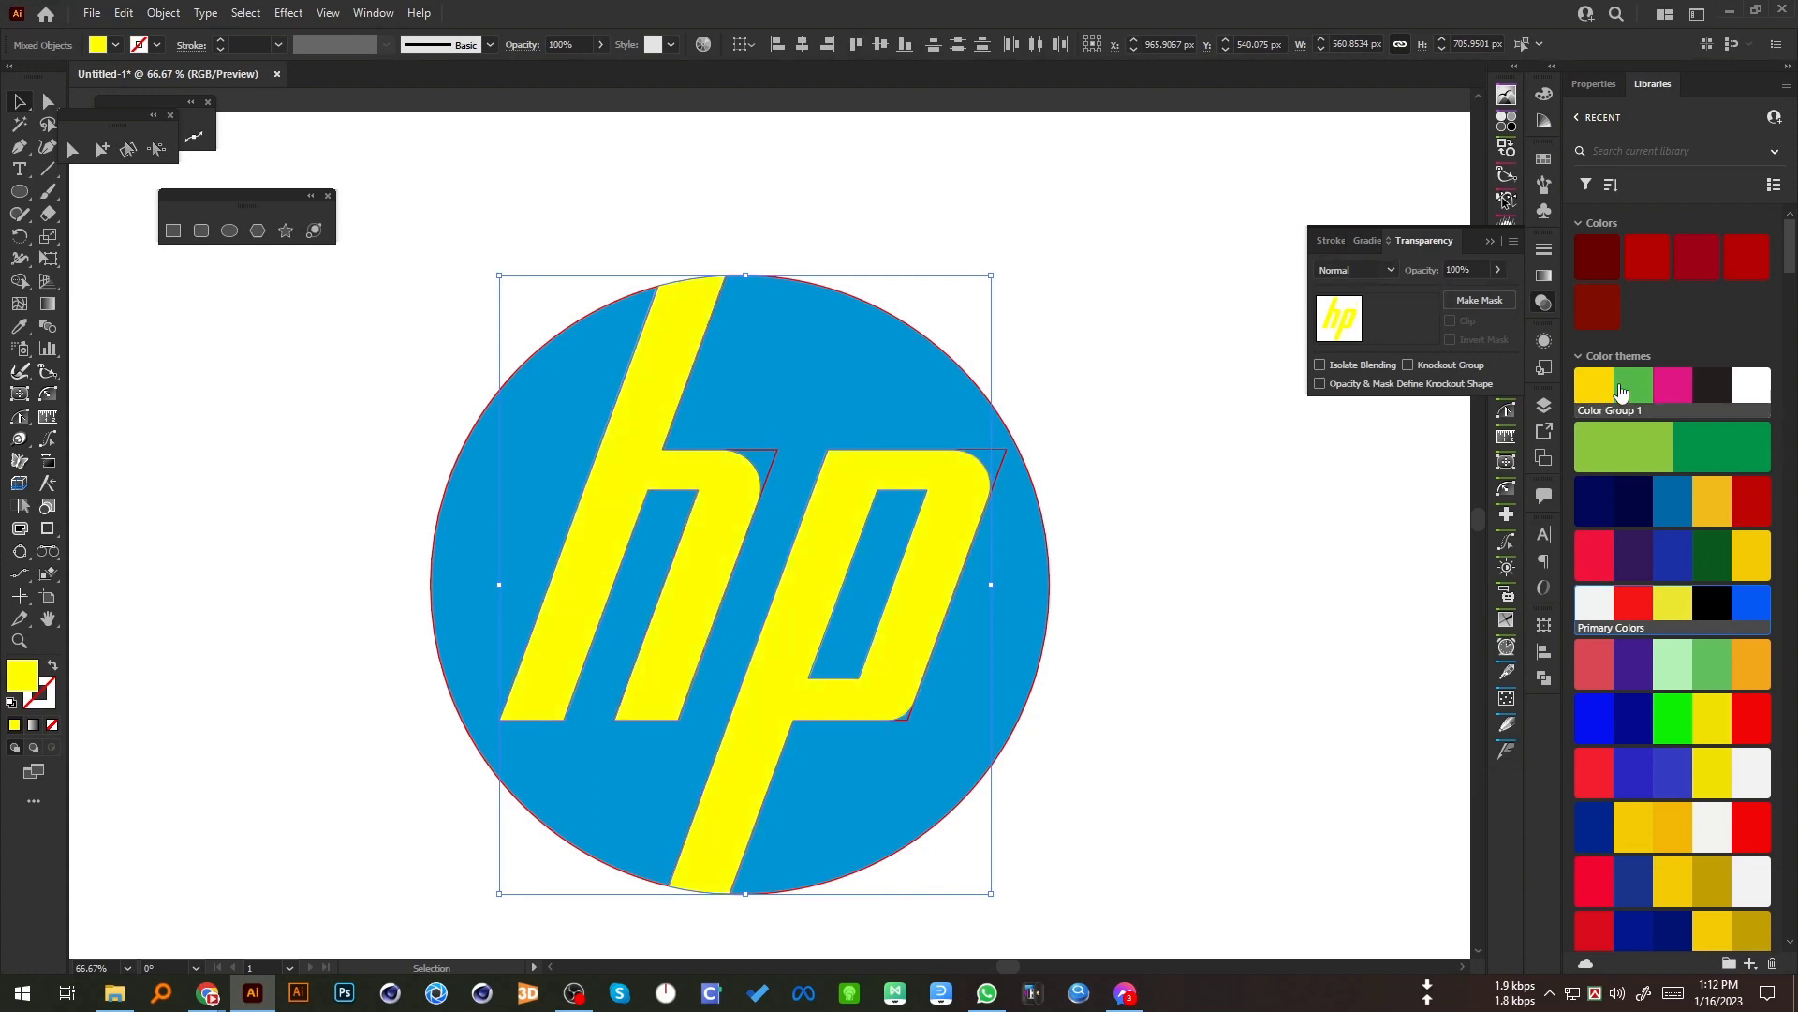
pyautogui.click(1202, 555)
# Step: Group the yellow h and p shapes and copy the group to the clipboard
pyautogui.click(968, 489)
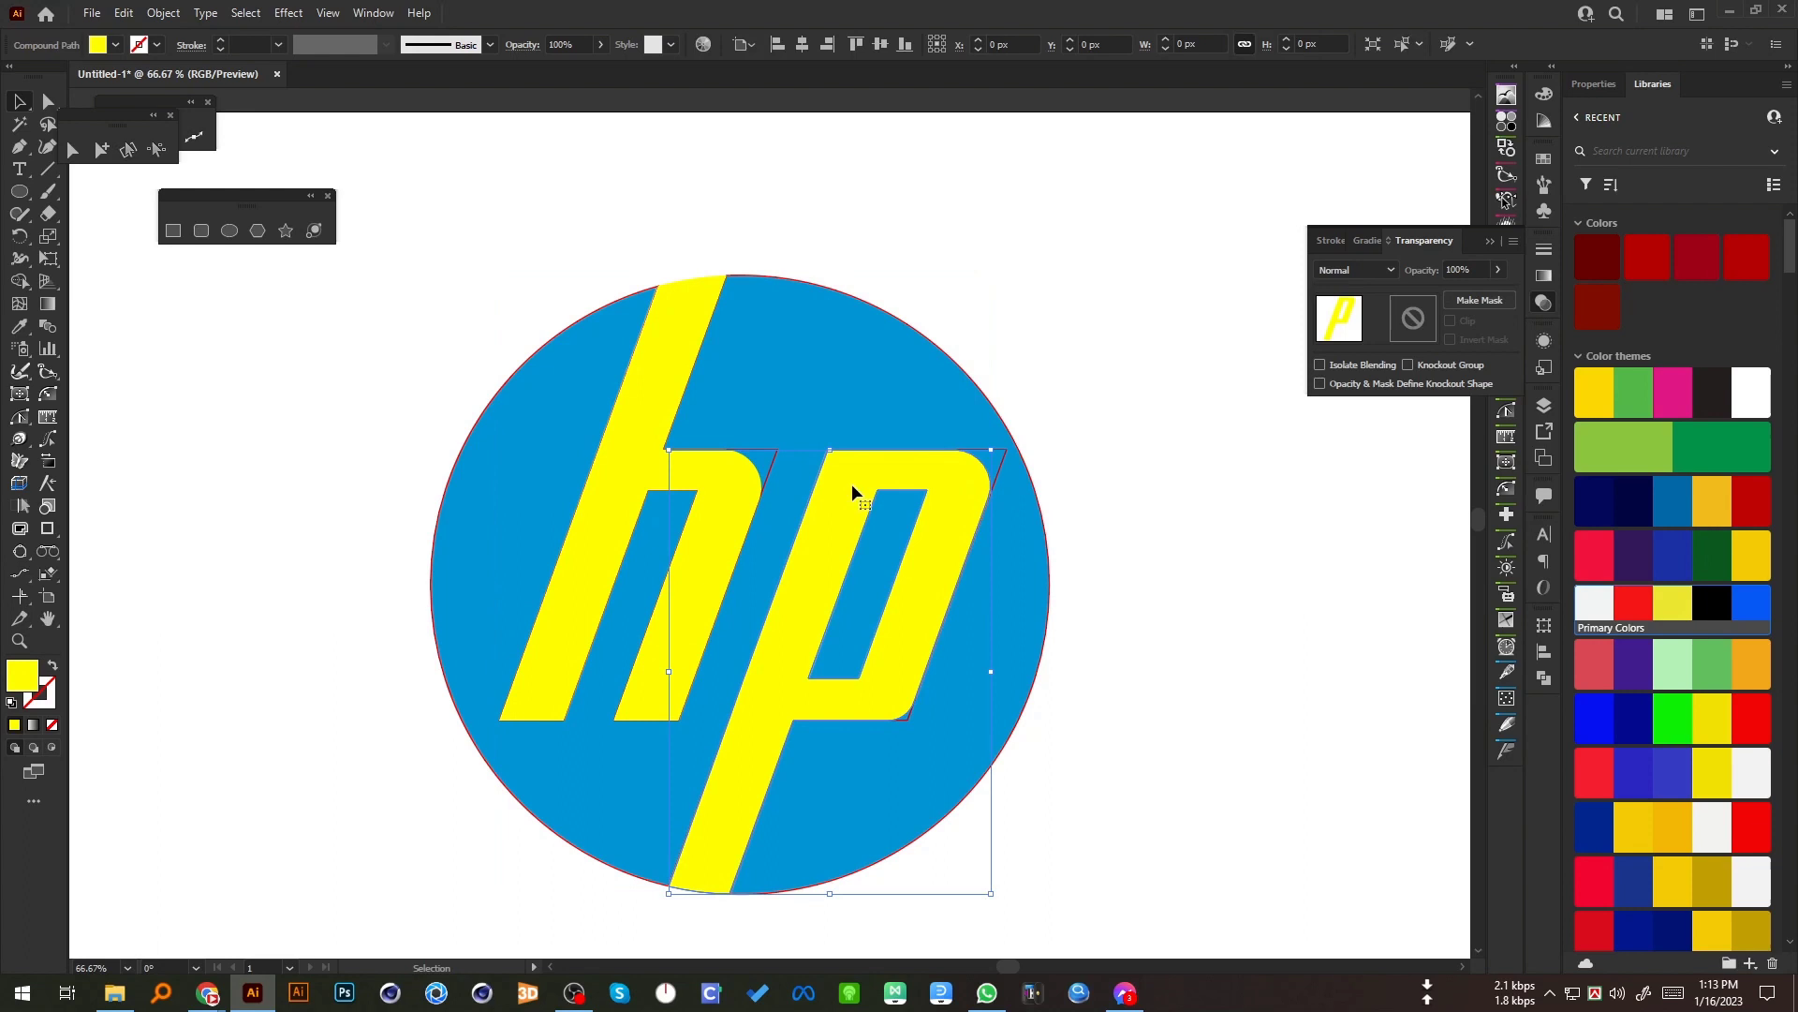
pyautogui.click(711, 498)
pyautogui.press('a')
pyautogui.press('v')
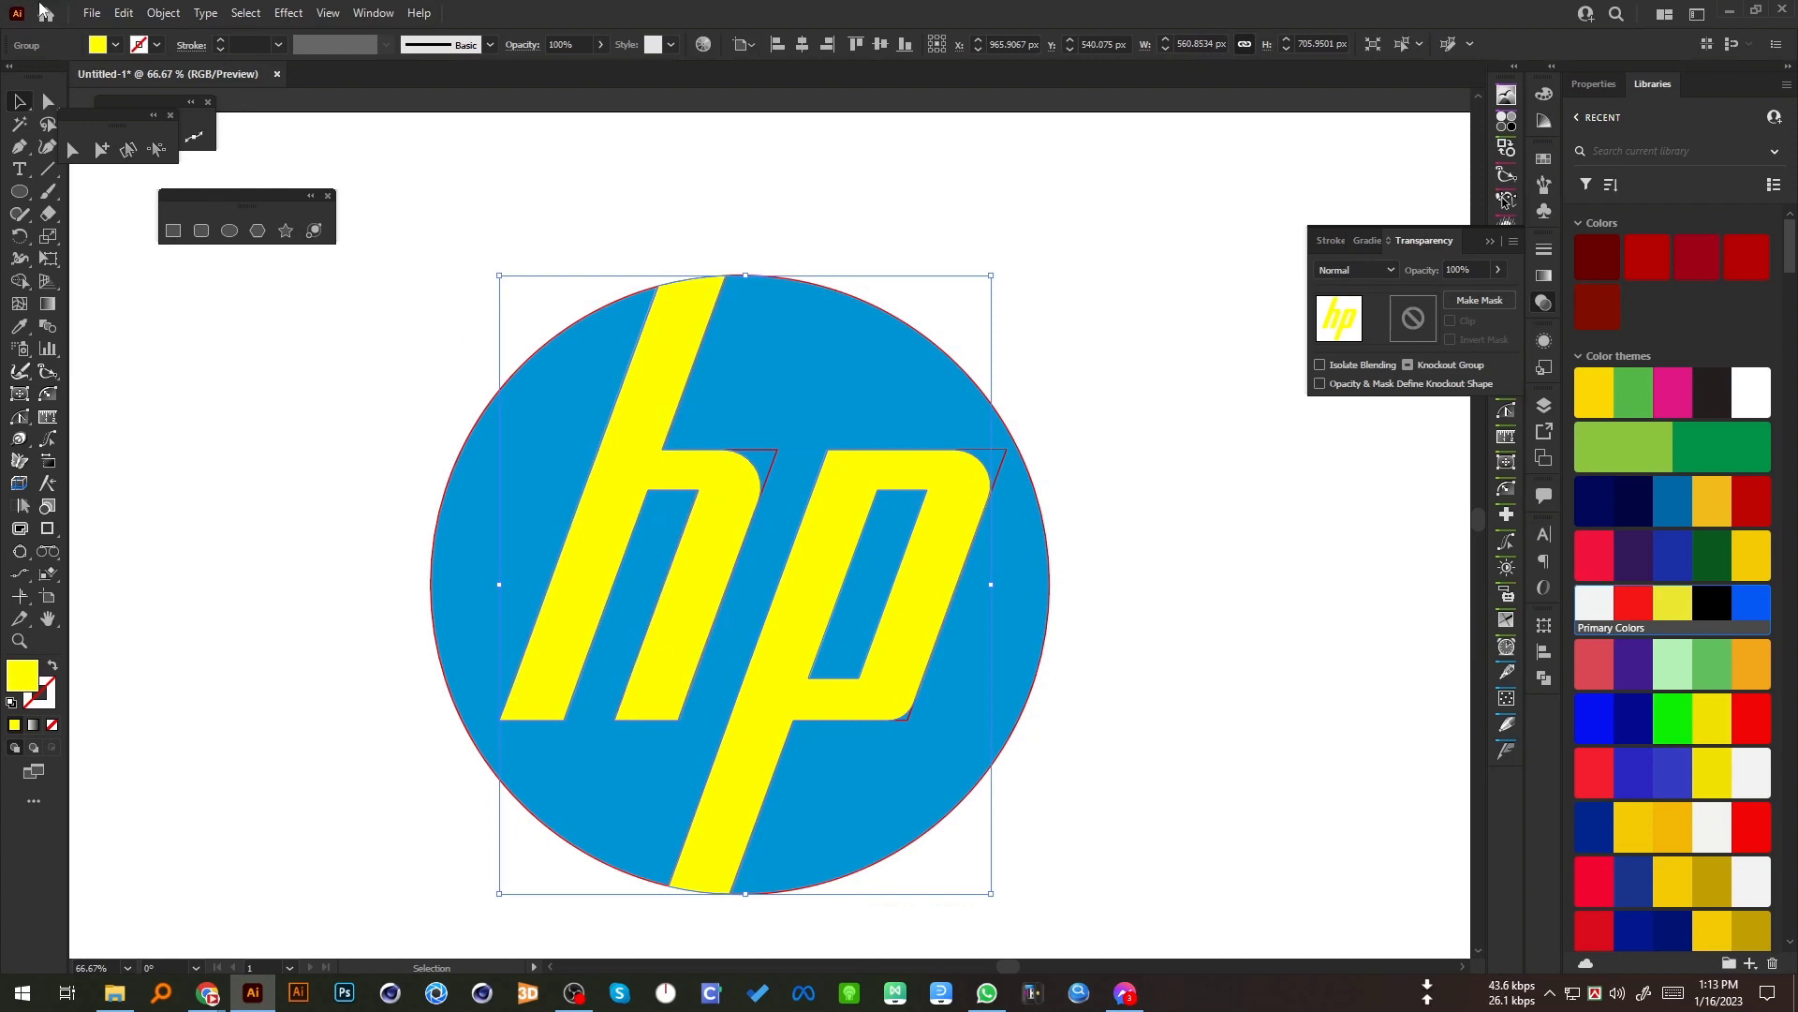
pyautogui.click(124, 13)
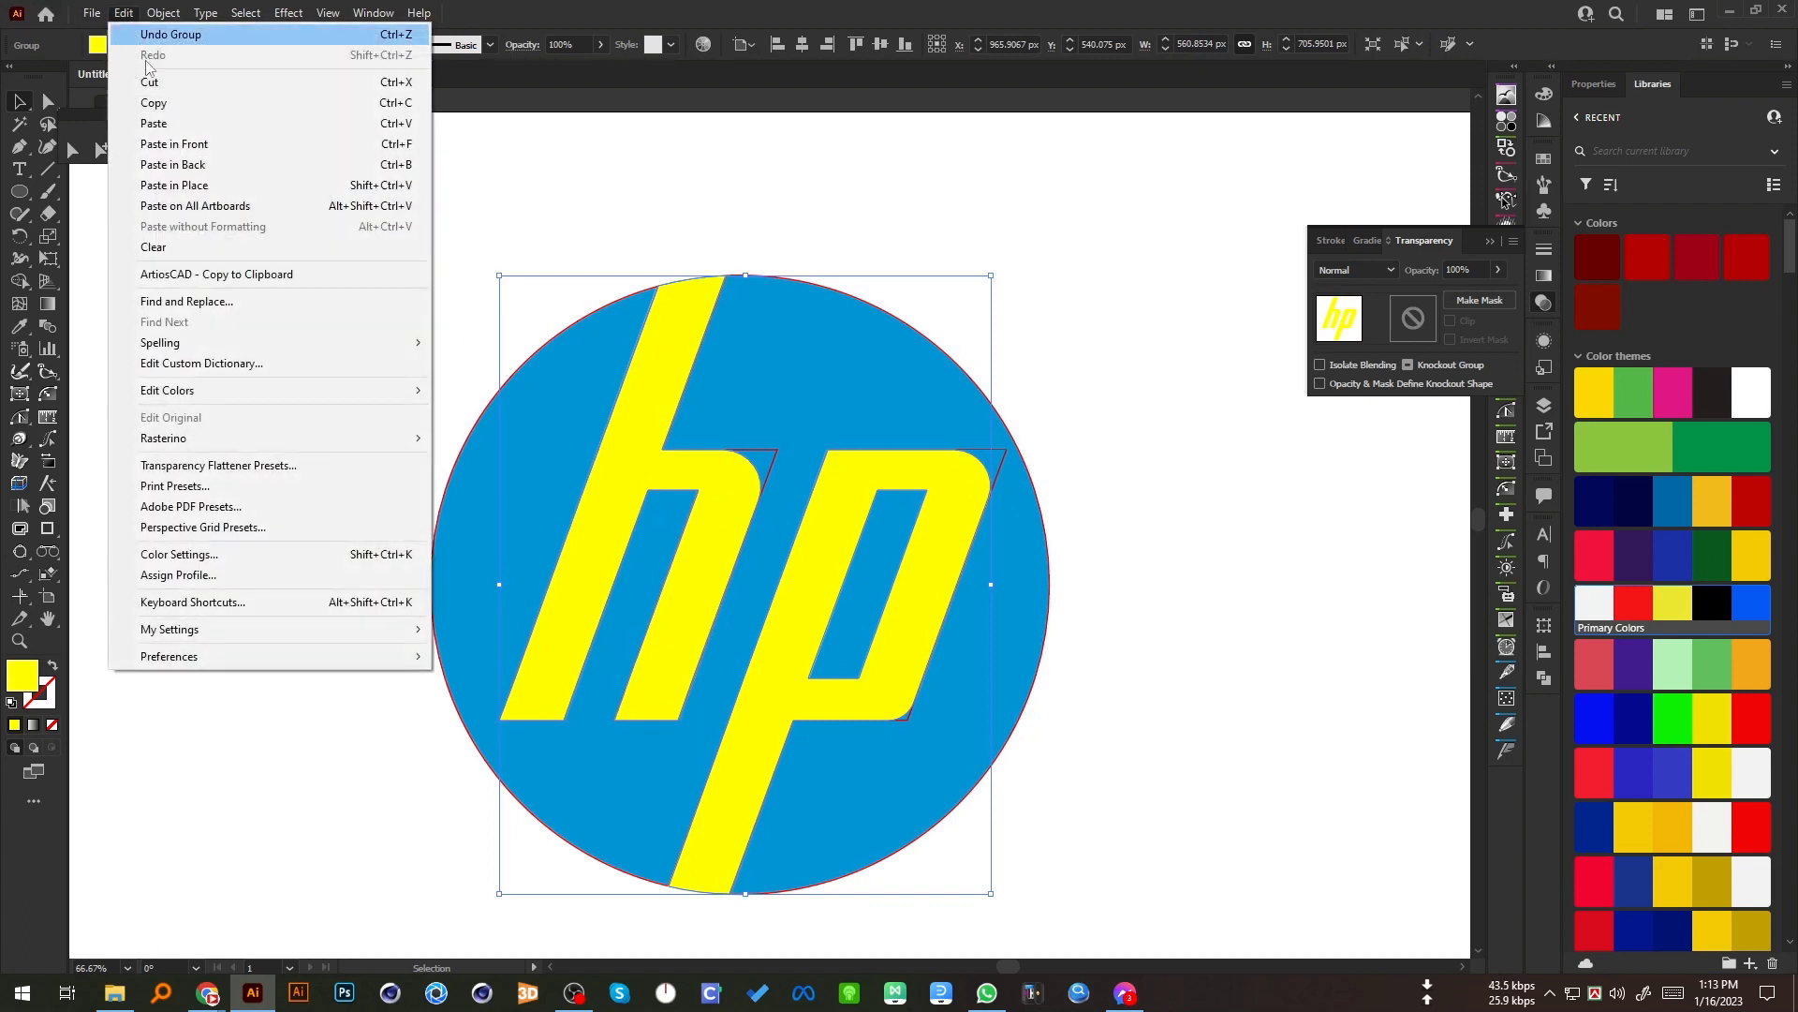
pyautogui.click(173, 105)
# Step: Select the circle and all letter shapes, divide them and unite them into a single disc with Pathfinder
pyautogui.moveTo(399, 272); pyautogui.dragTo(1197, 894)
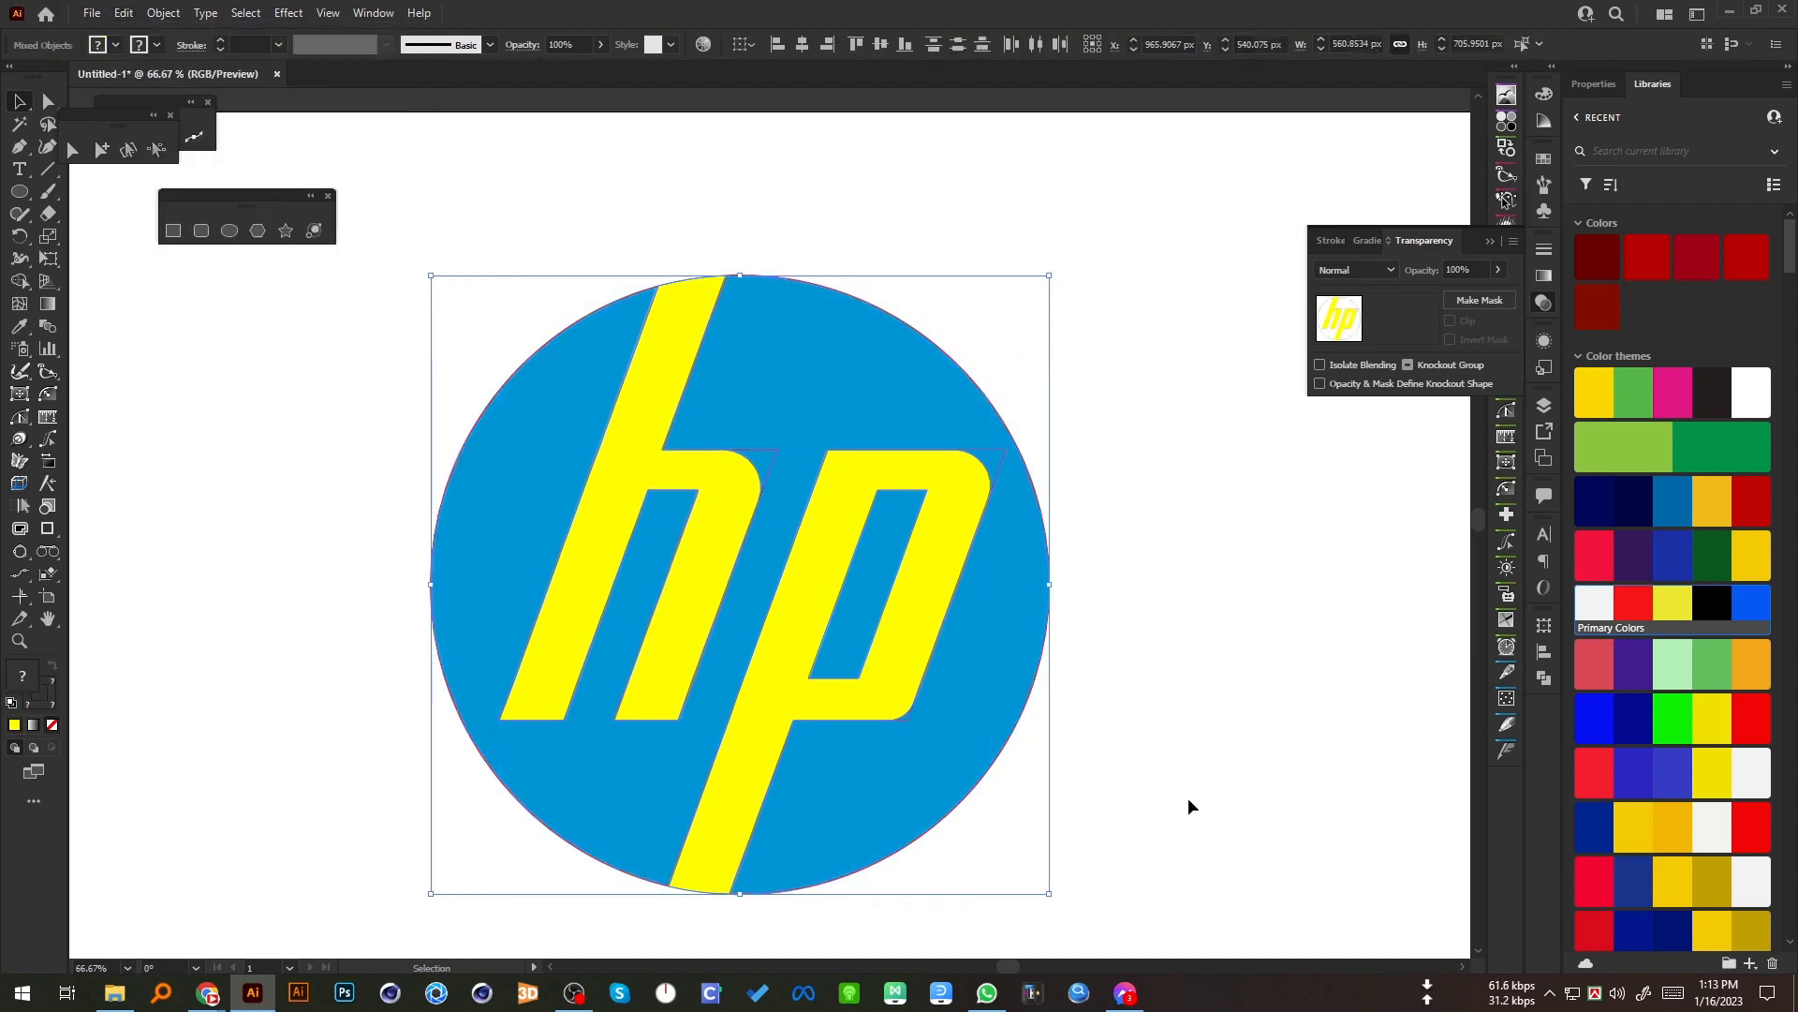
pyautogui.click(1542, 679)
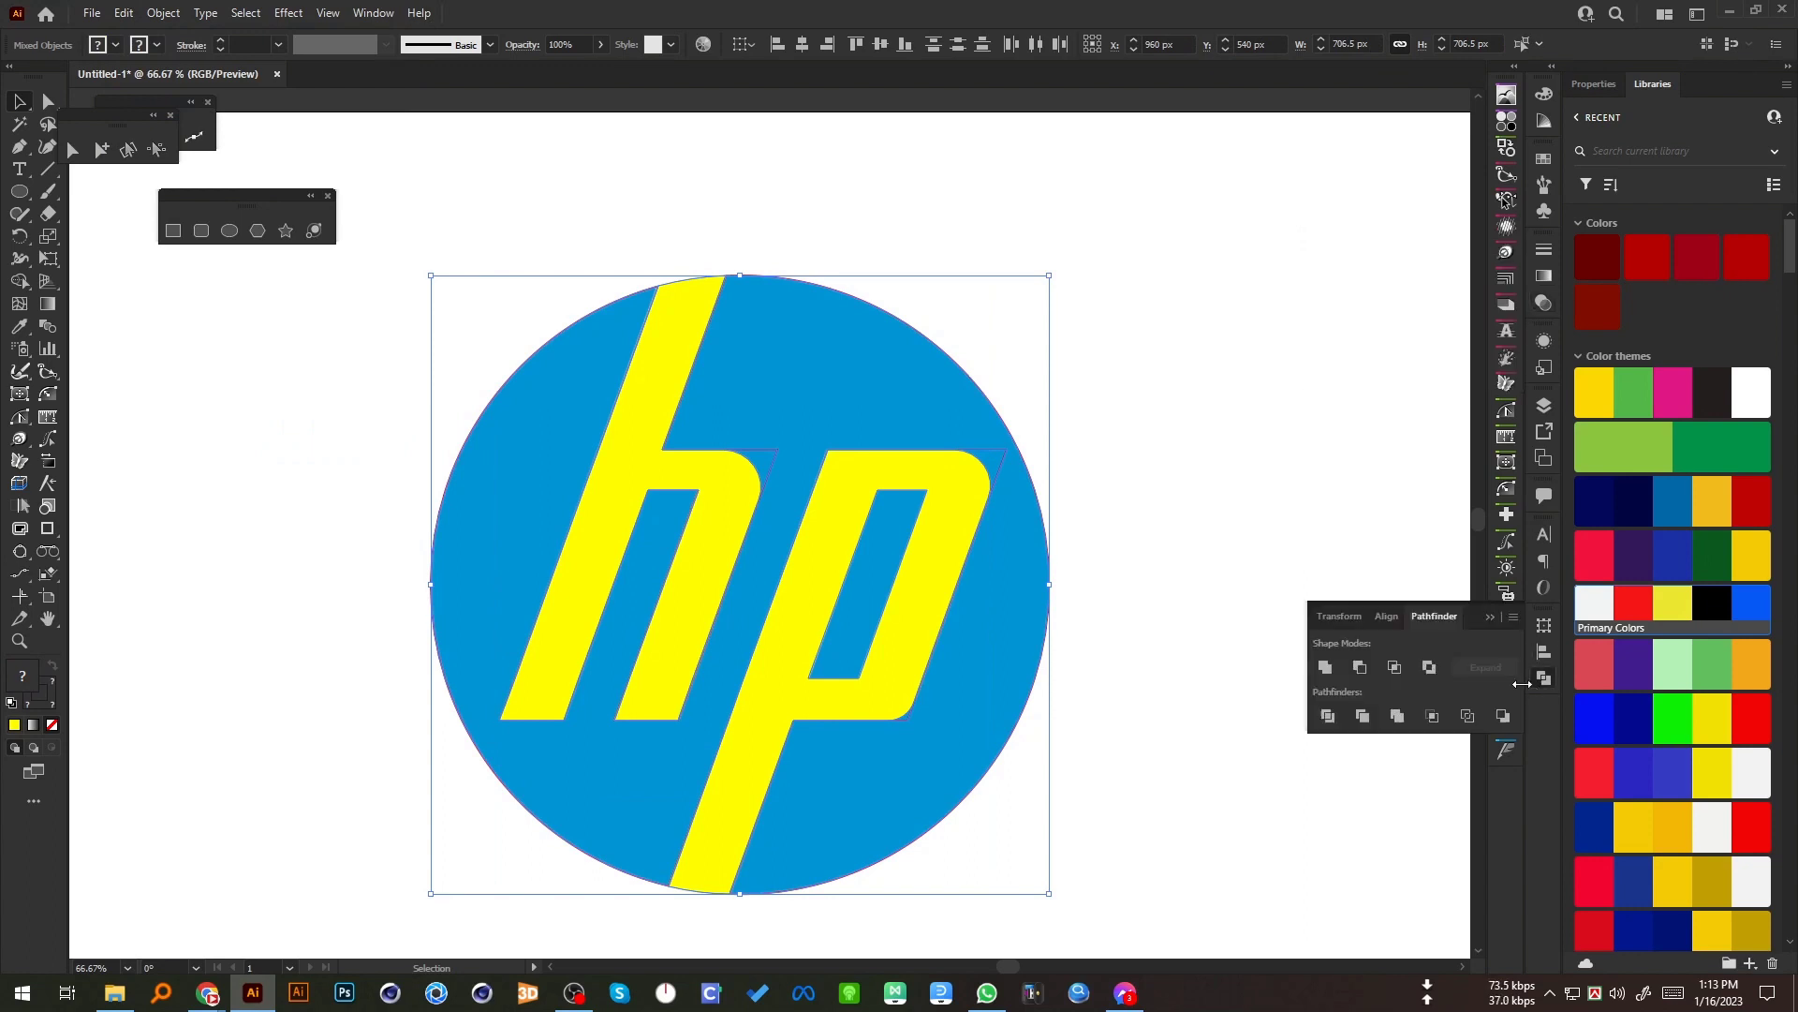
pyautogui.click(1328, 716)
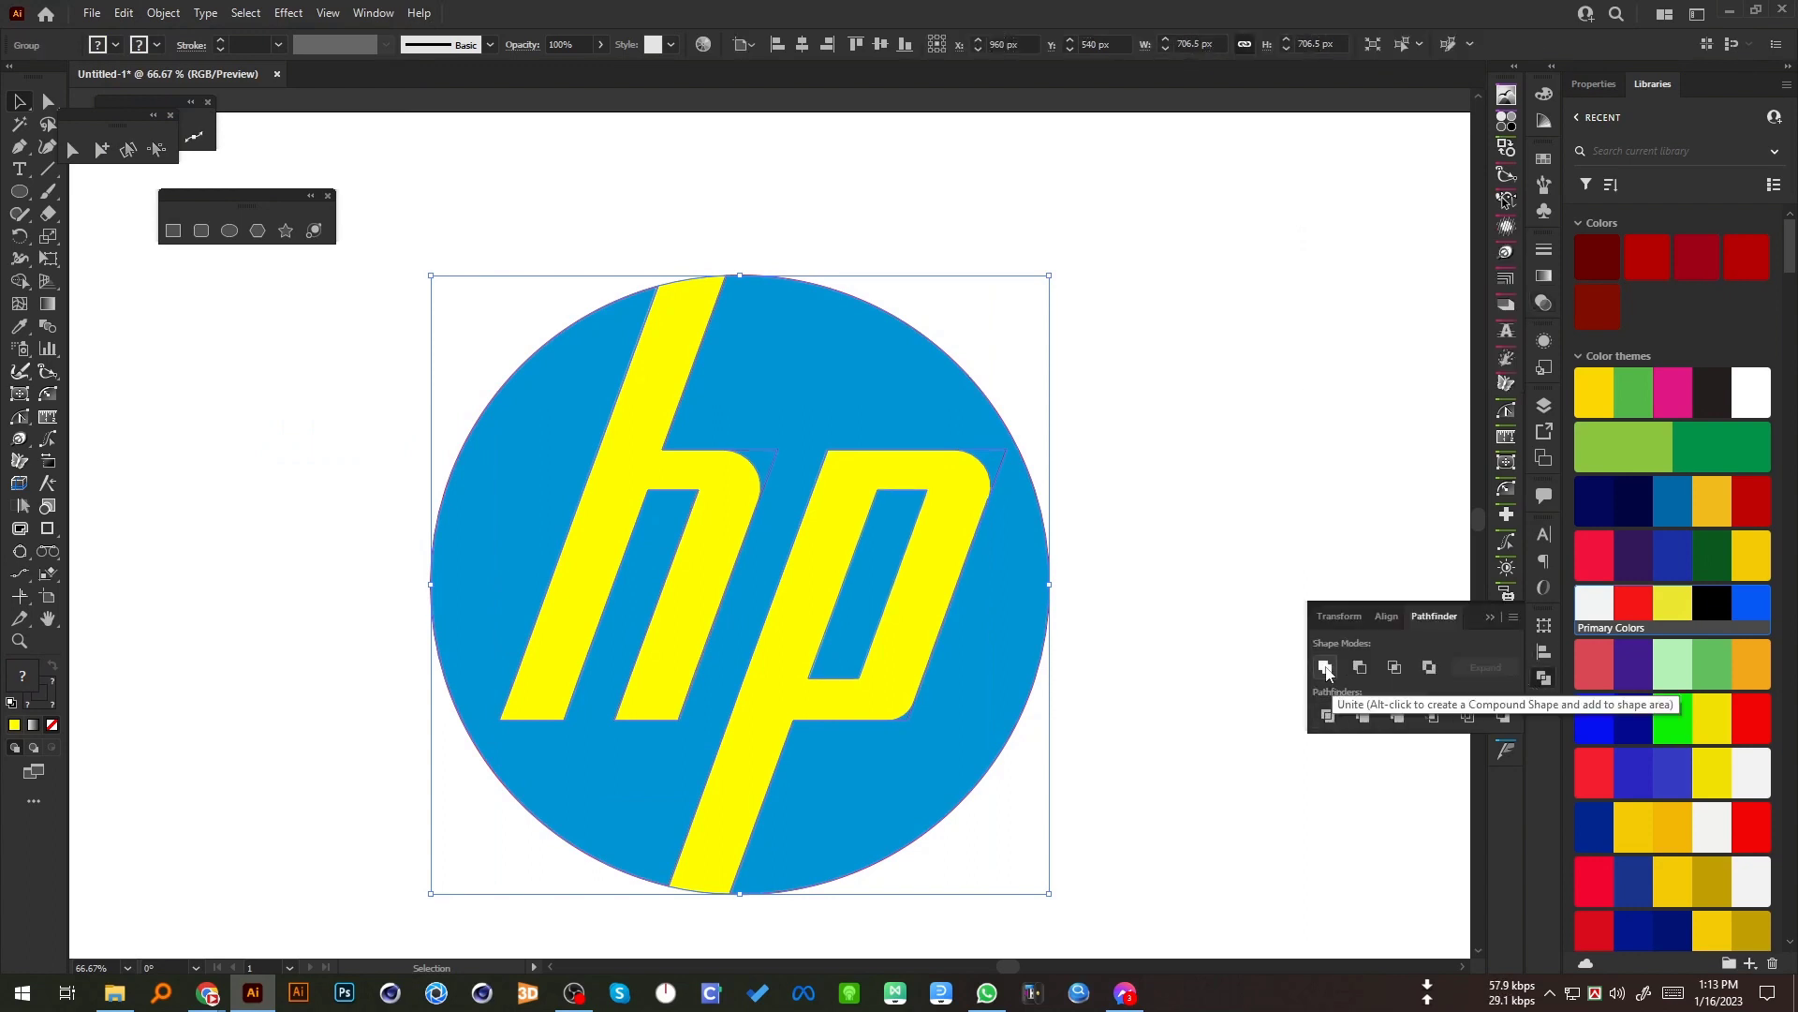
pyautogui.click(1325, 668)
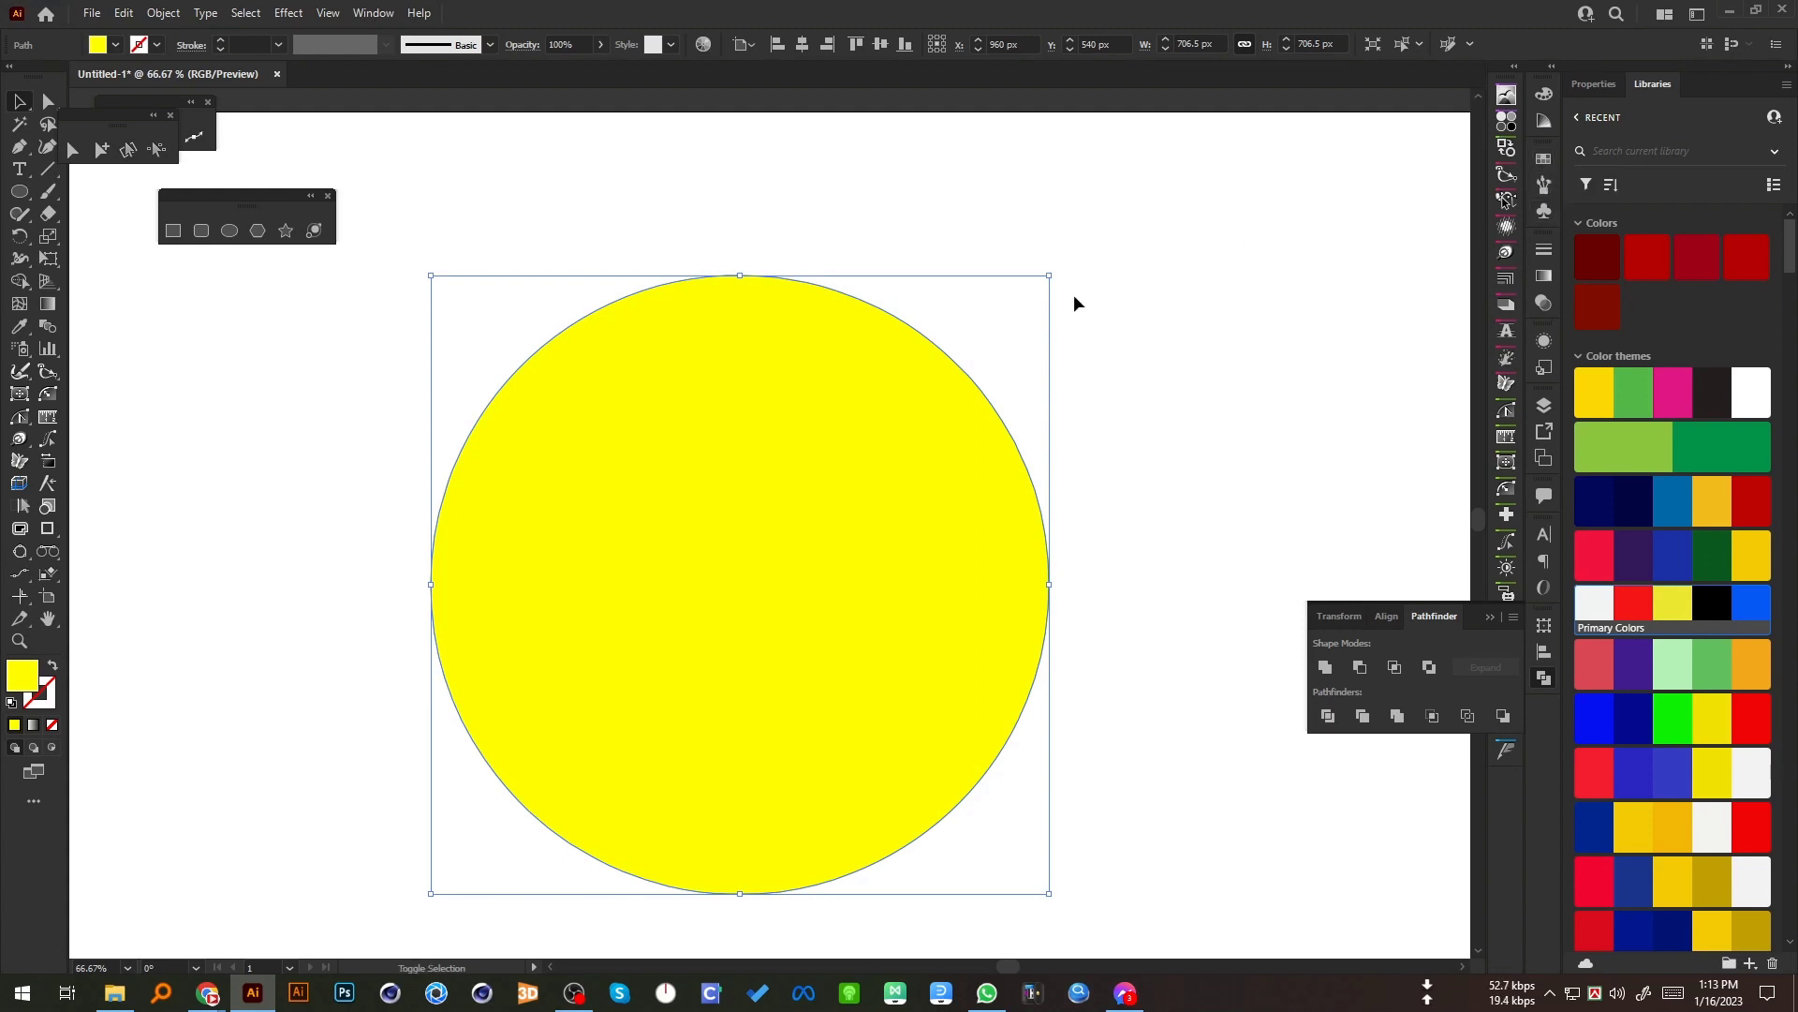
# Step: Swap the disc's fill and stroke to reveal the reference image and sample its blue as the disc's fill
pyautogui.hotkey('shift', 'x')
pyautogui.press('i')
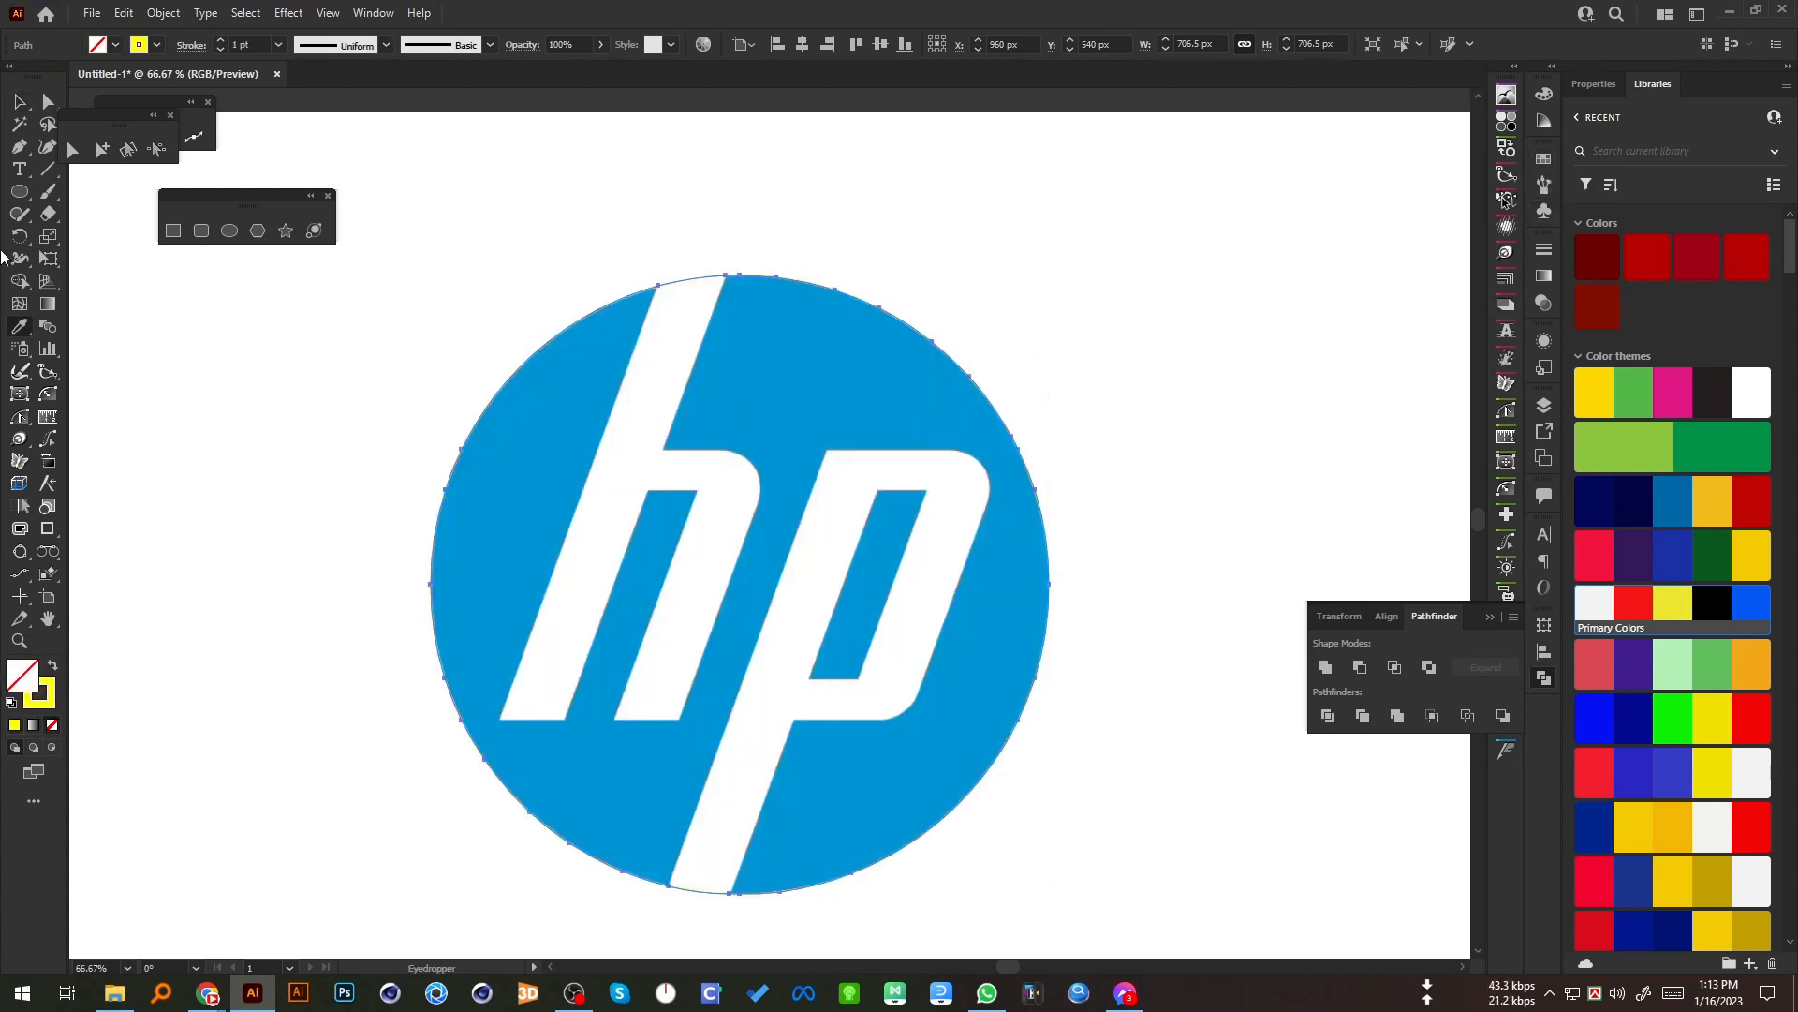
pyautogui.click(905, 406)
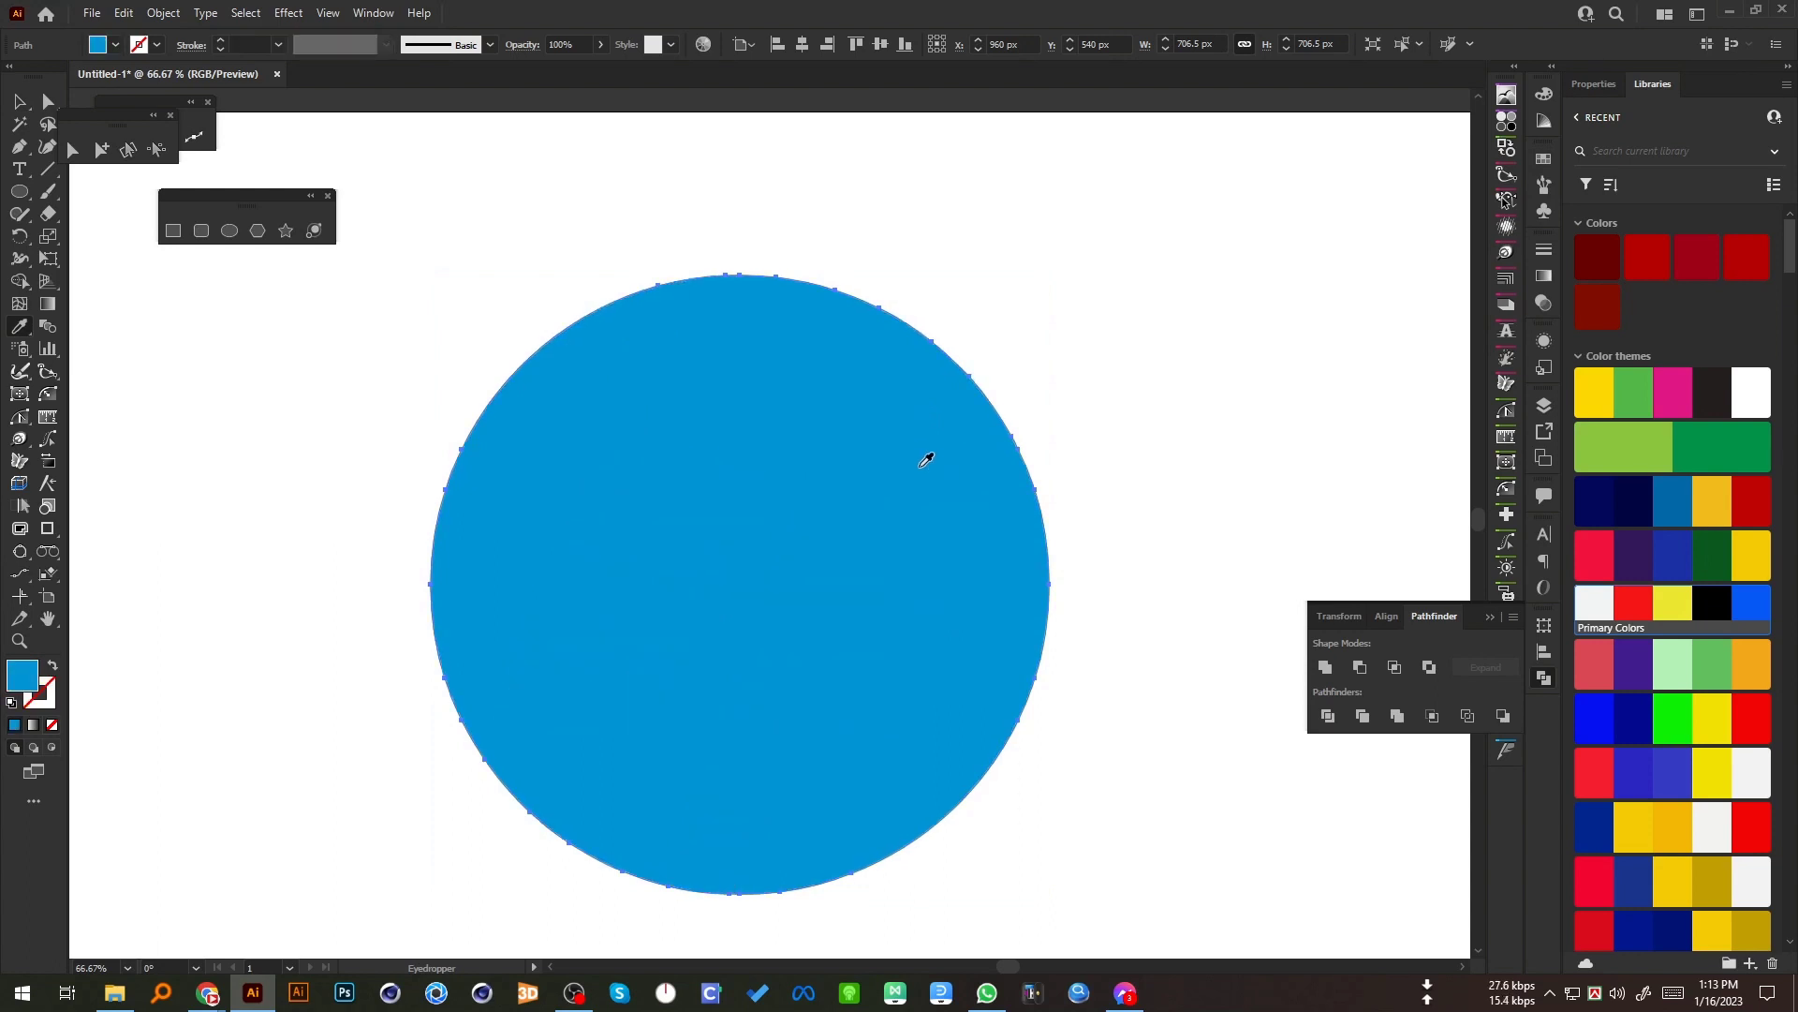
# Step: Paste the copied hp letters in place on top of the blue disc and fill them with white
pyautogui.press('v')
pyautogui.click(216, 427)
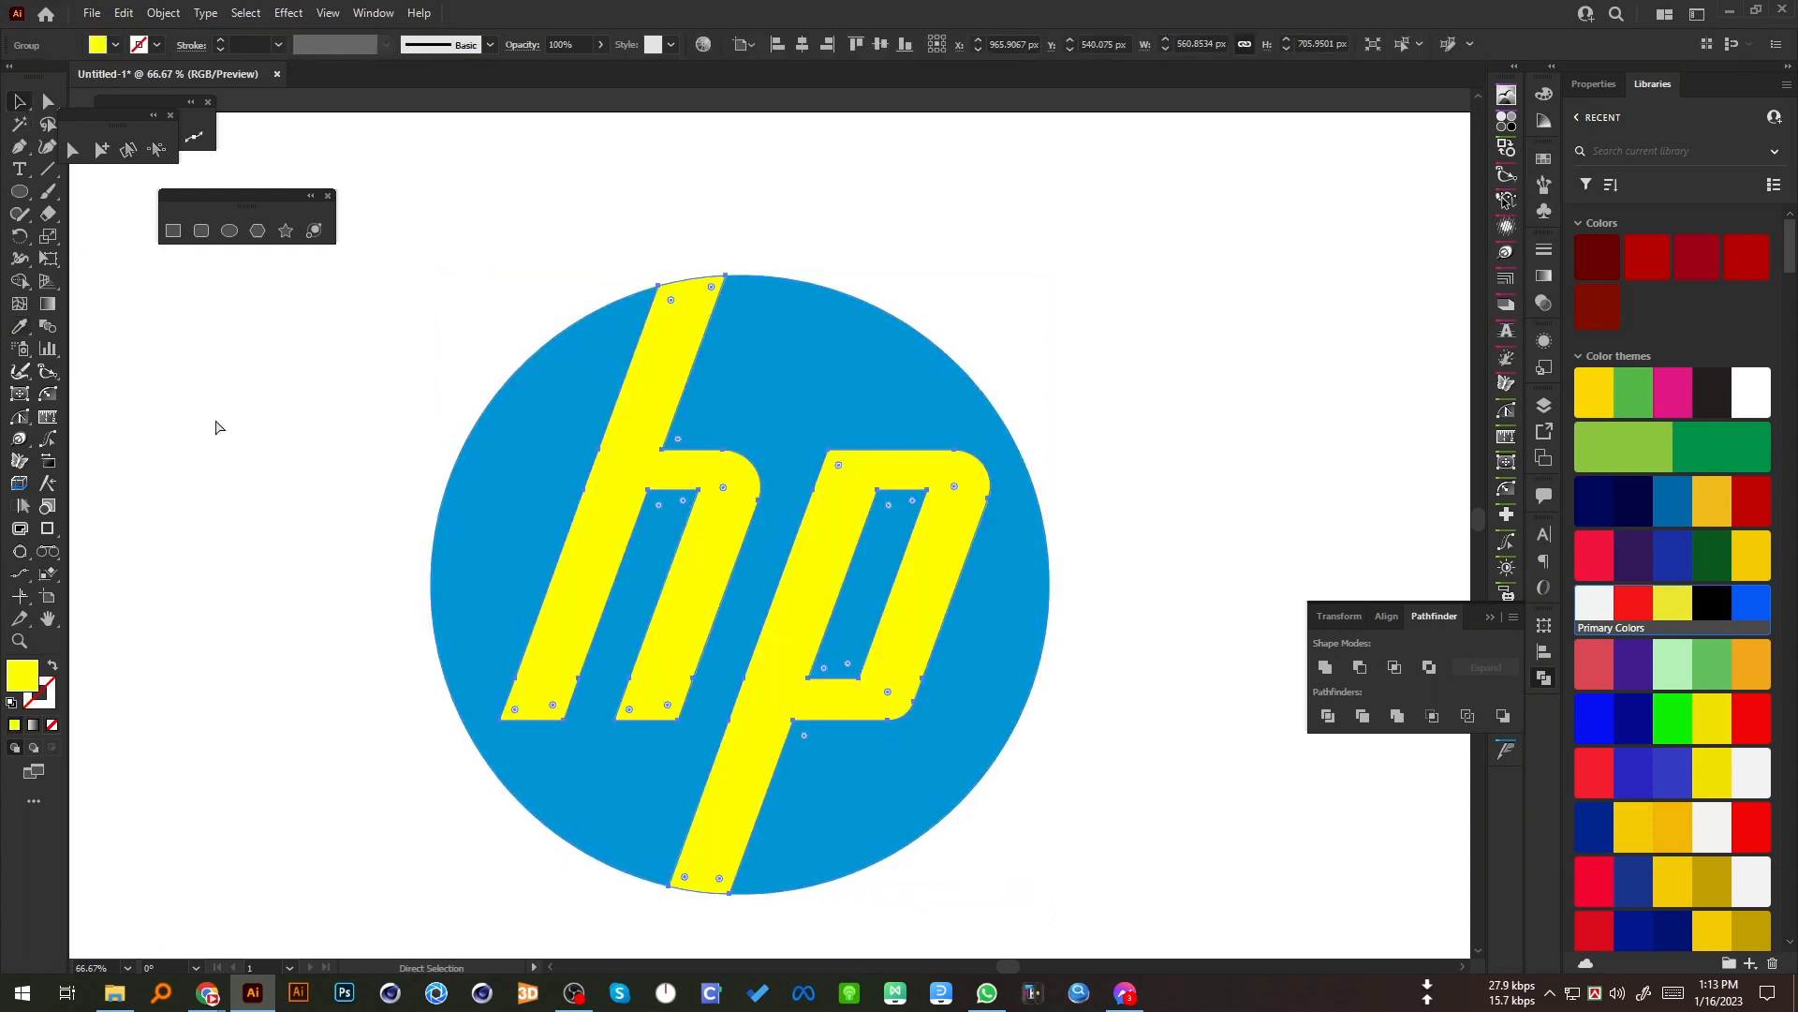
pyautogui.press('v')
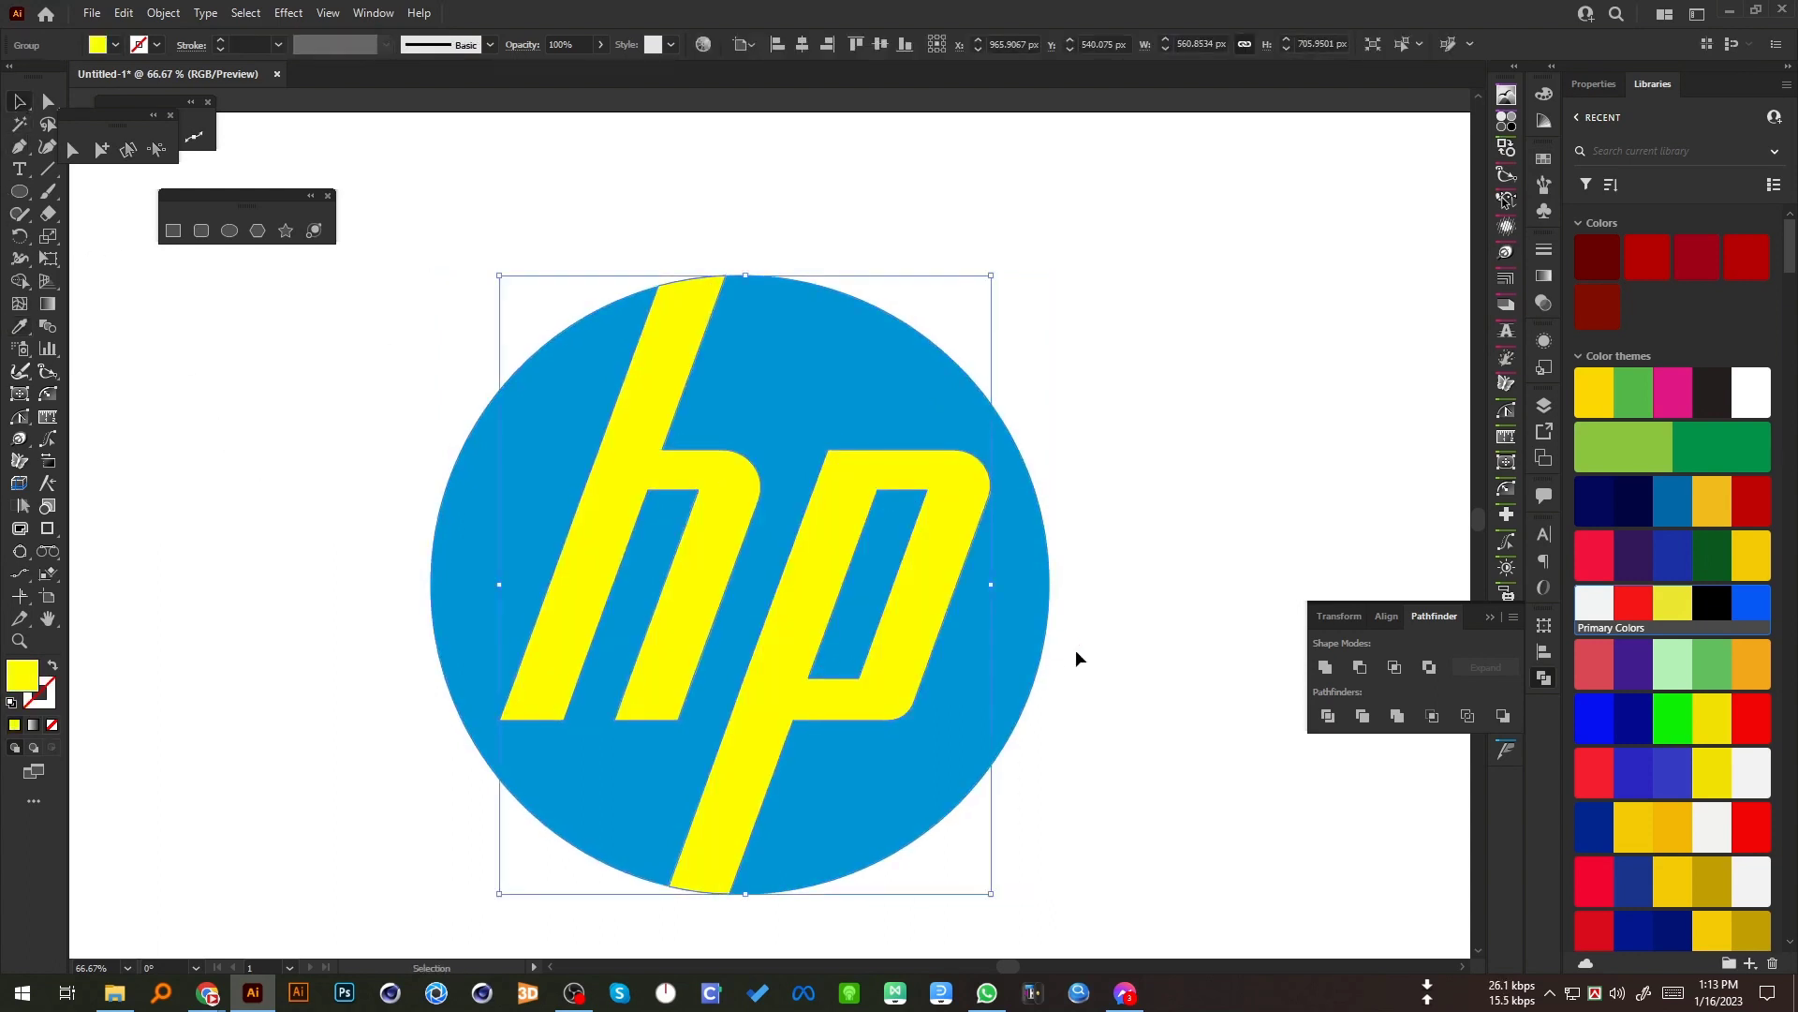
pyautogui.click(1544, 159)
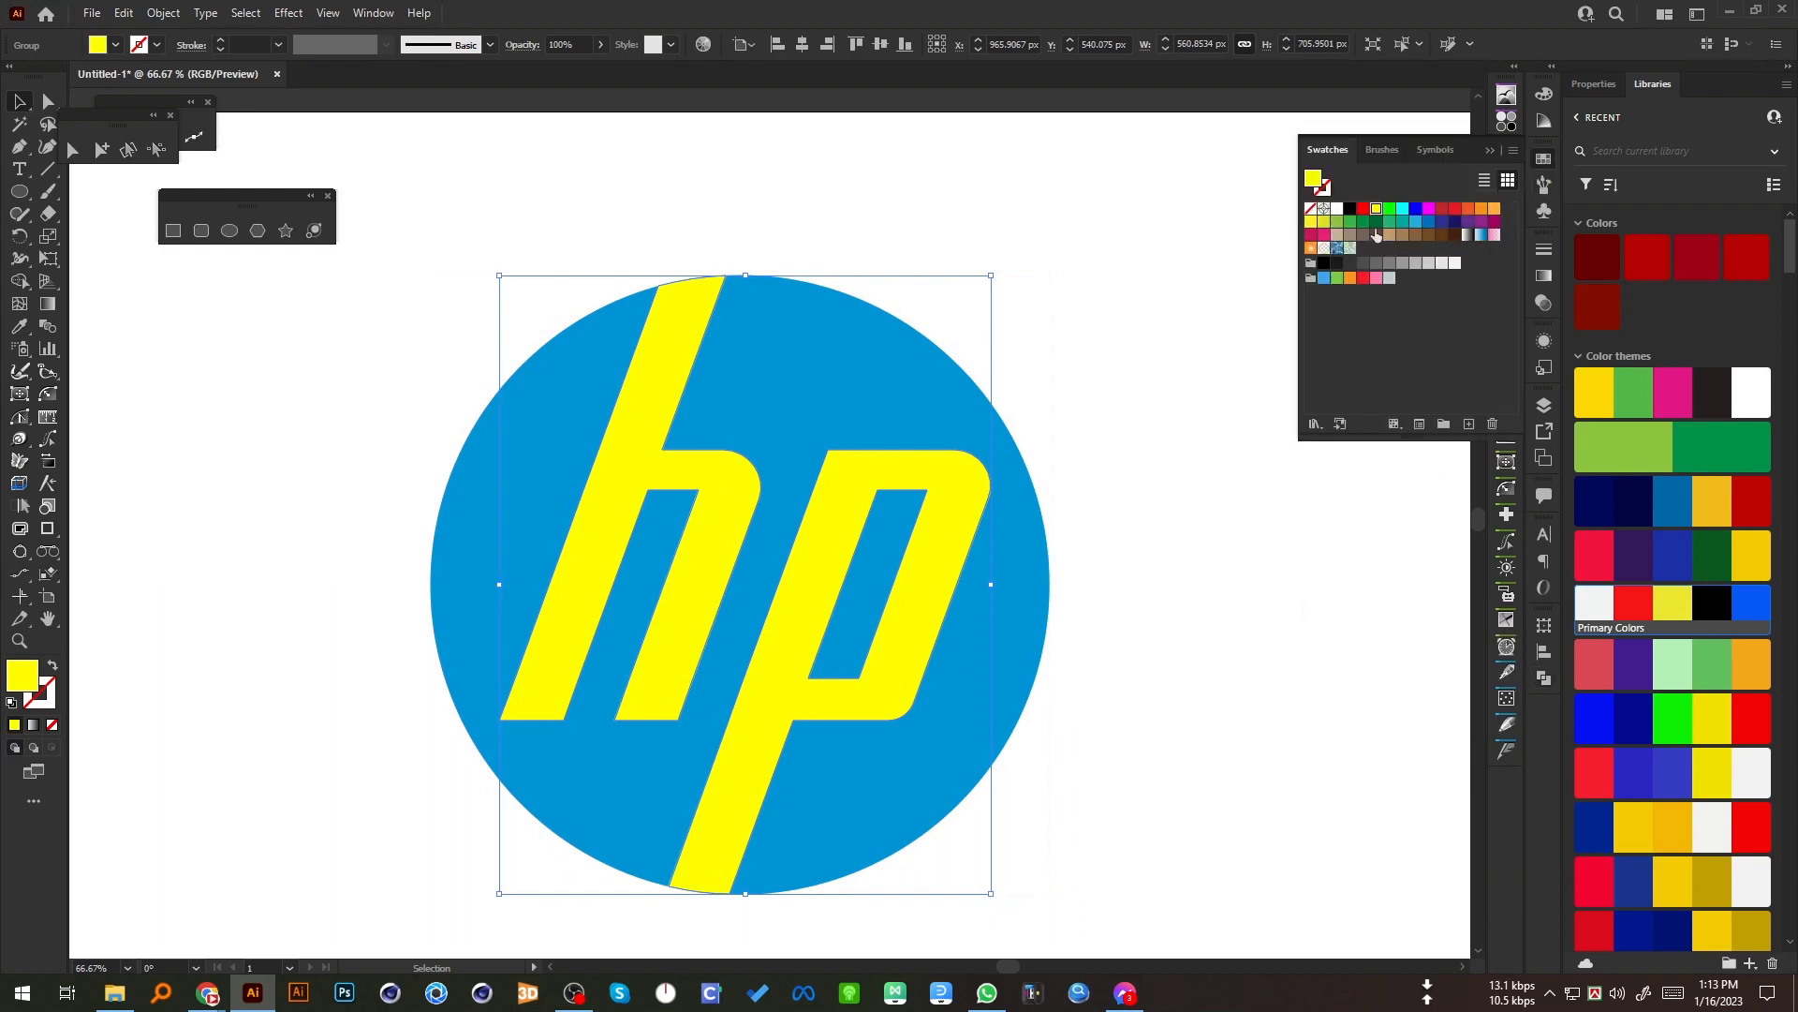
pyautogui.click(1337, 208)
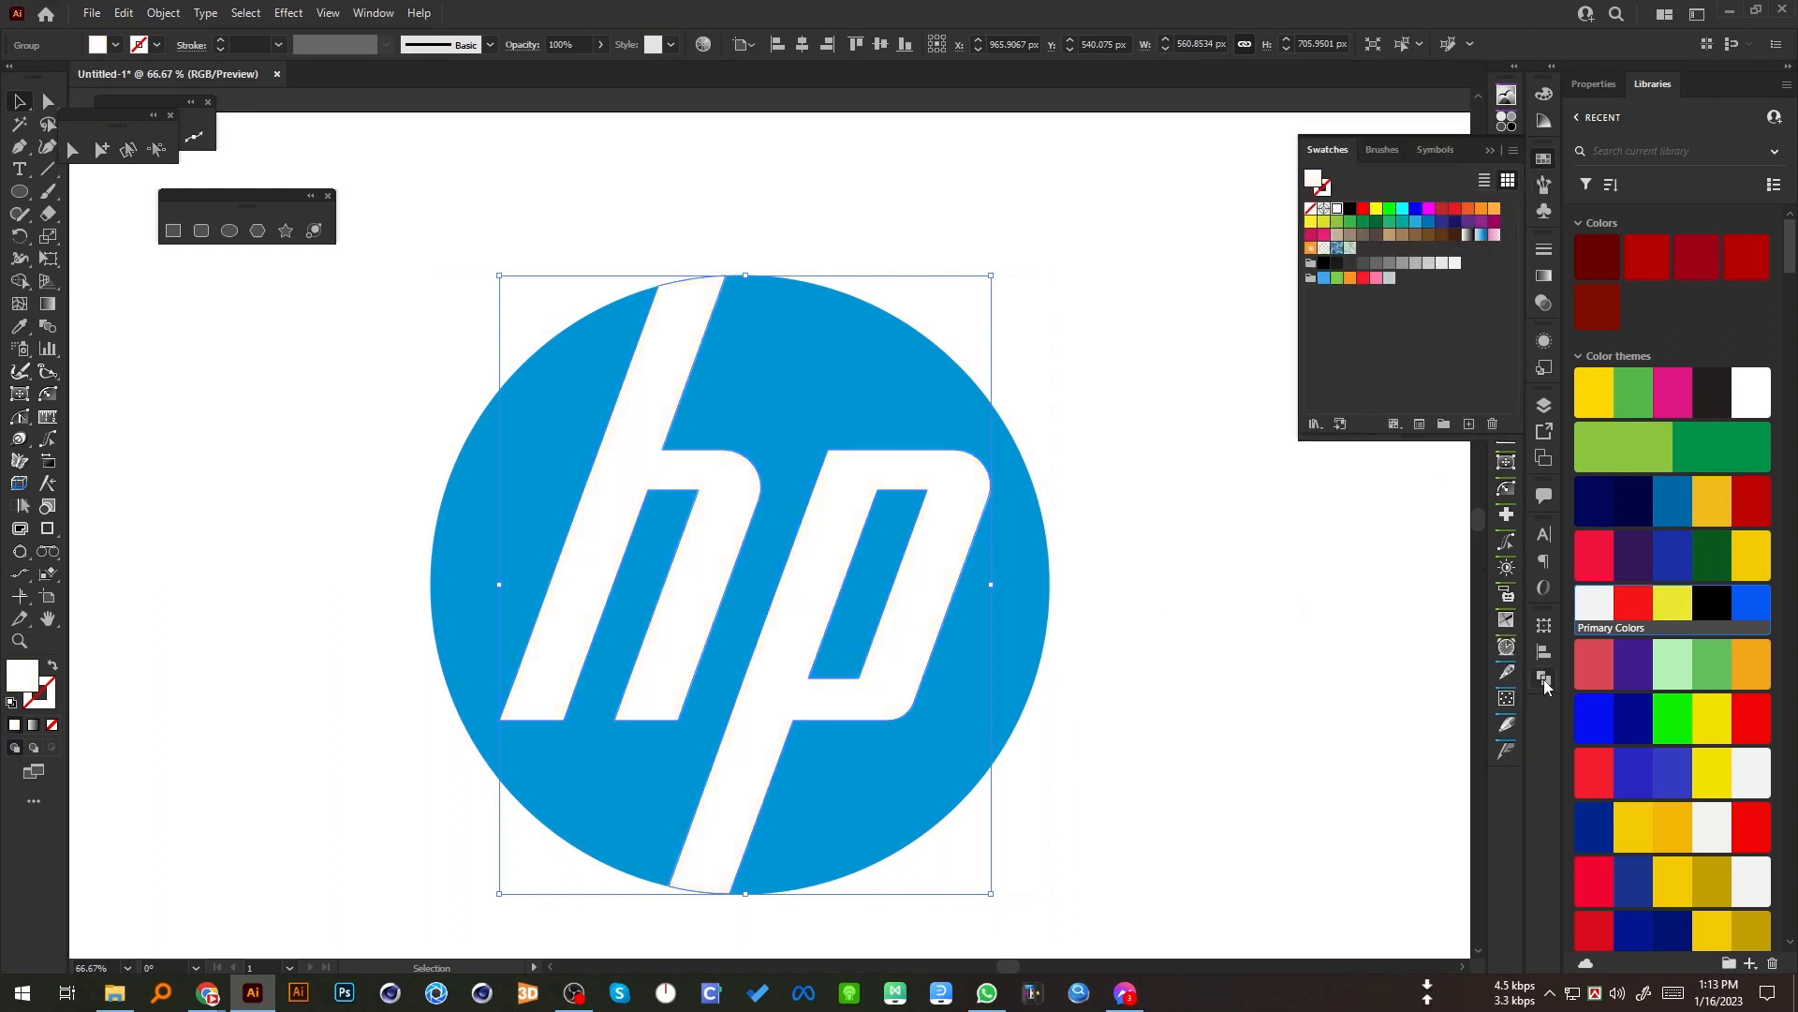
# Step: Unite the white letters with Pathfinder and select them together with the blue disc, with the whole artboard in view
pyautogui.click(1544, 680)
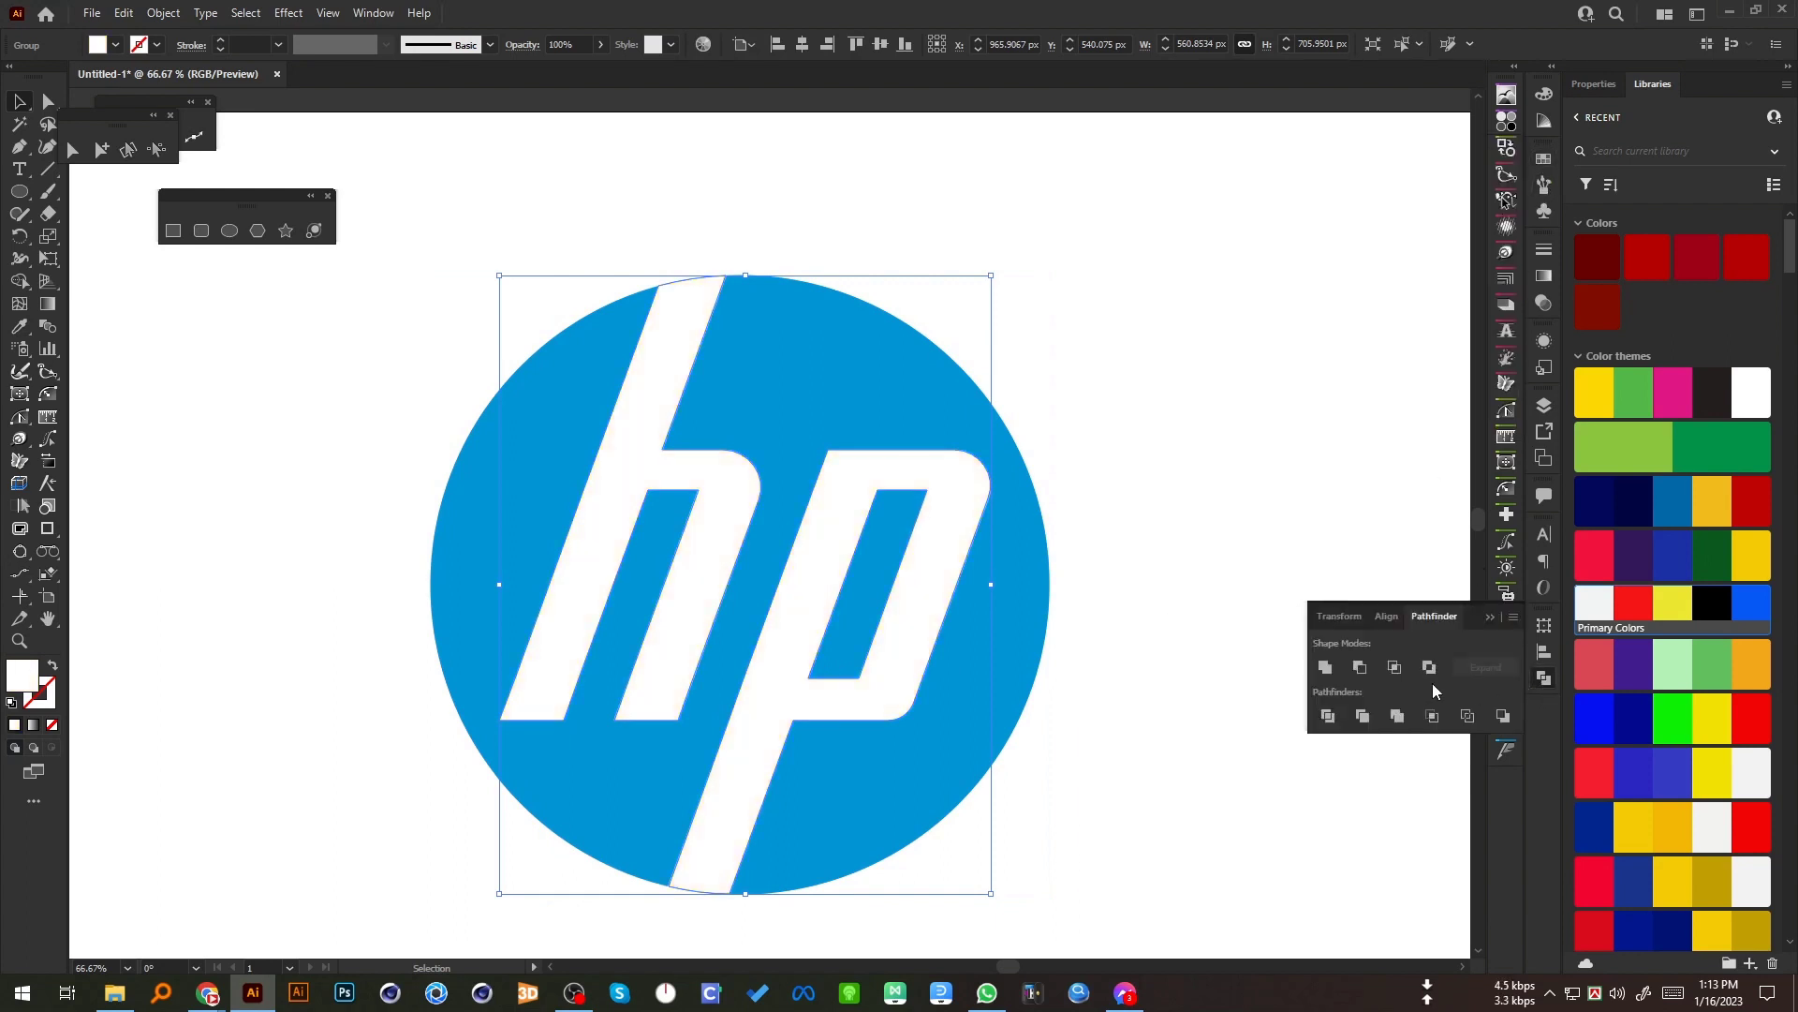
pyautogui.click(1328, 672)
pyautogui.keyDown('shift'); pyautogui.click(1003, 610); pyautogui.keyUp('shift')
pyautogui.press('a')
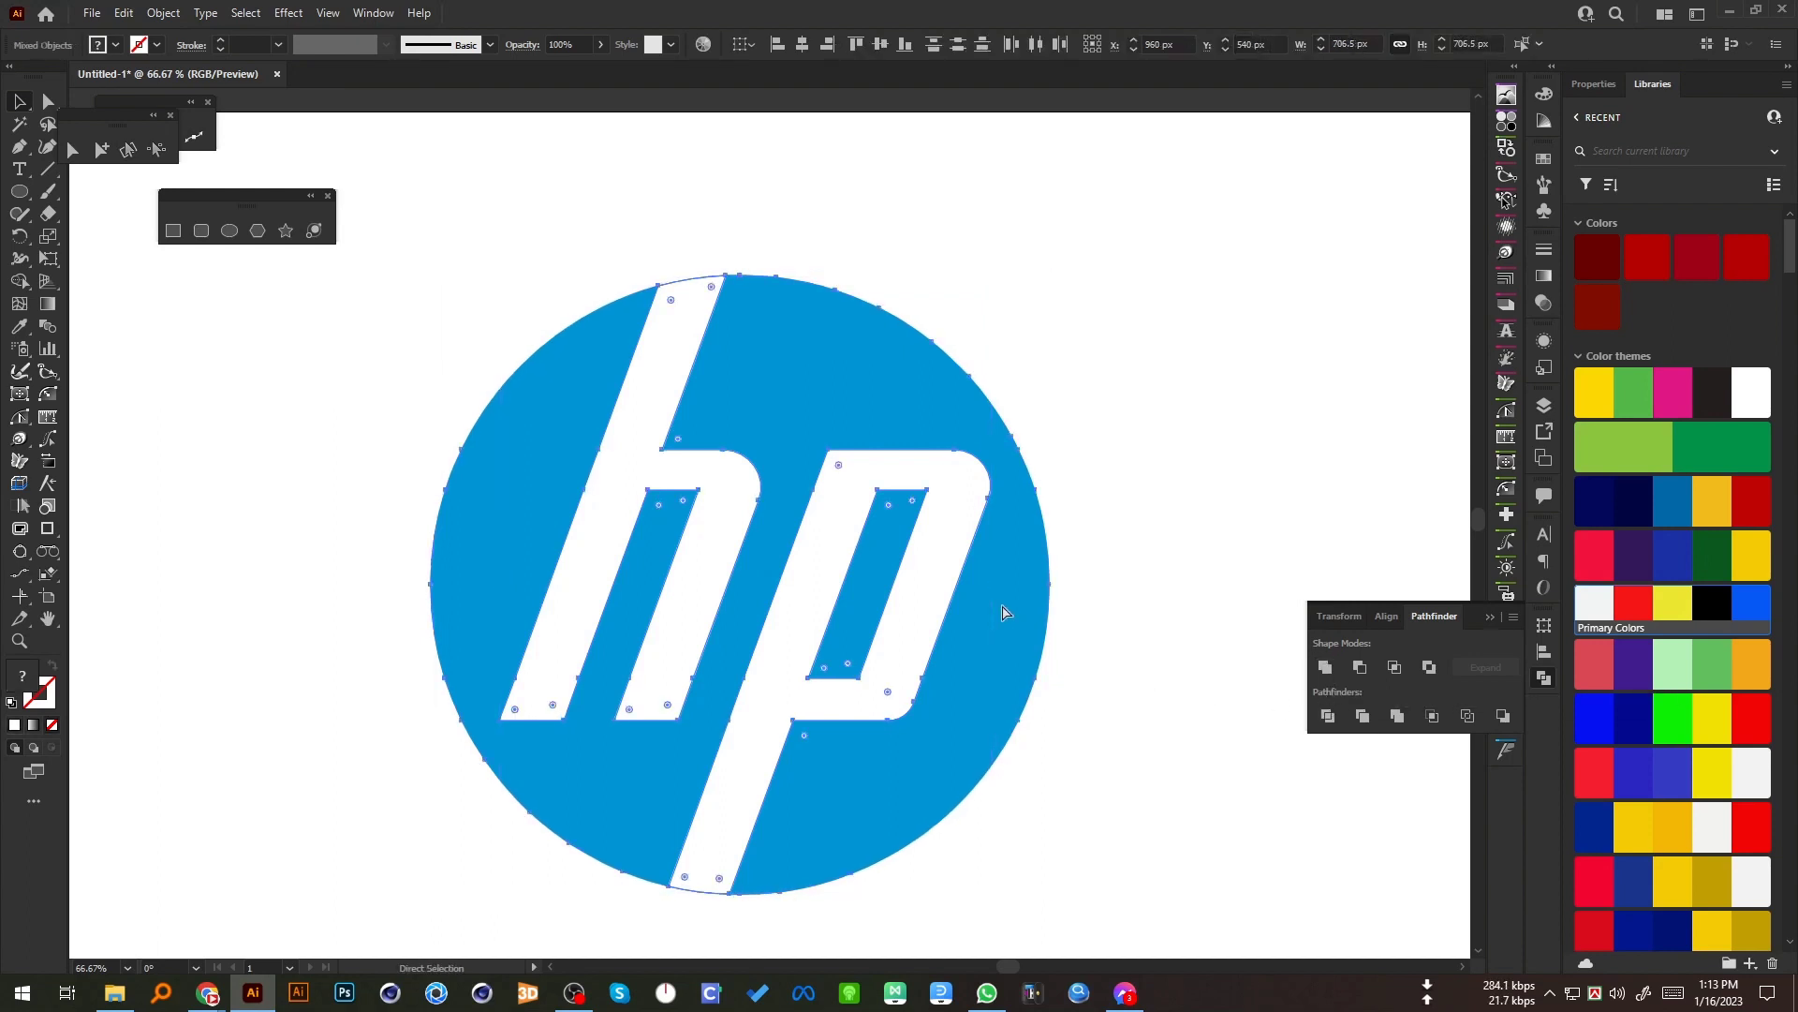
pyautogui.press('v')
pyautogui.hotkey('ctrl', '-')
pyautogui.hotkey('ctrl', '-')
pyautogui.hotkey('ctrl', '-')
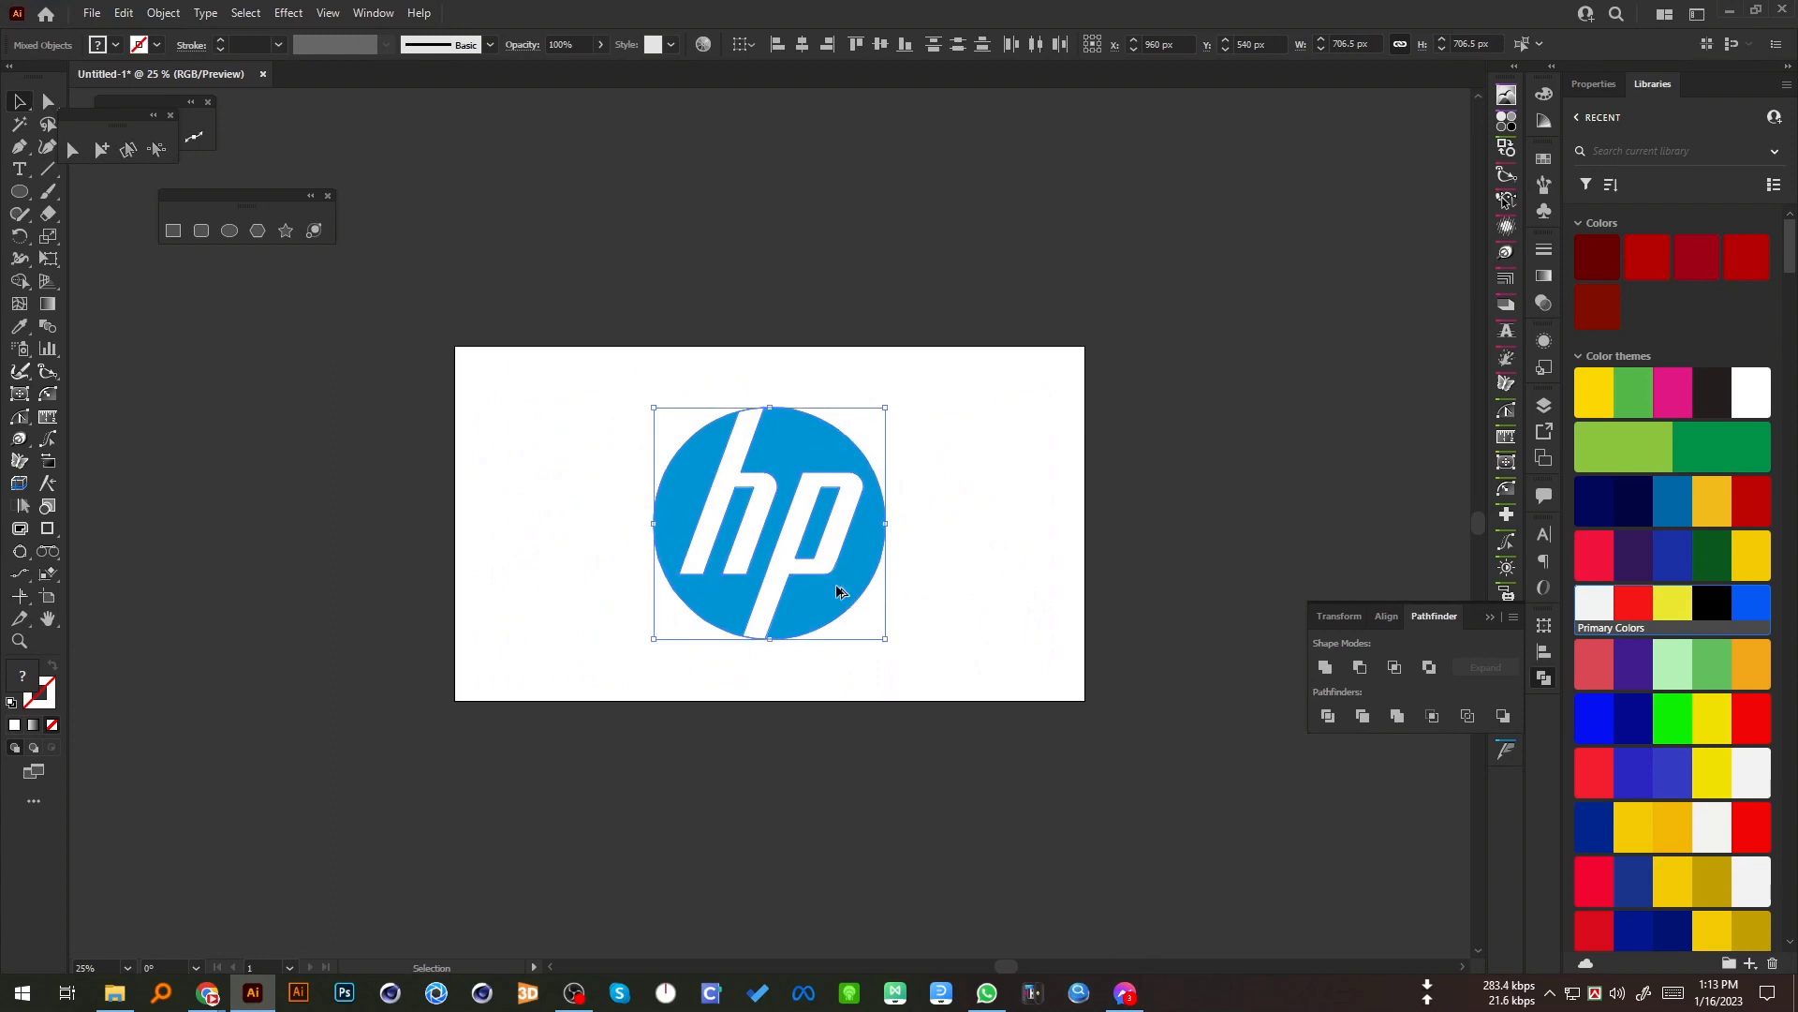
# Step: Place a spare copy of the logo beside the artboard, and cut the white letters out of the original disc with Minus Front
pyautogui.moveTo(848, 596); pyautogui.dragTo(1321, 596)
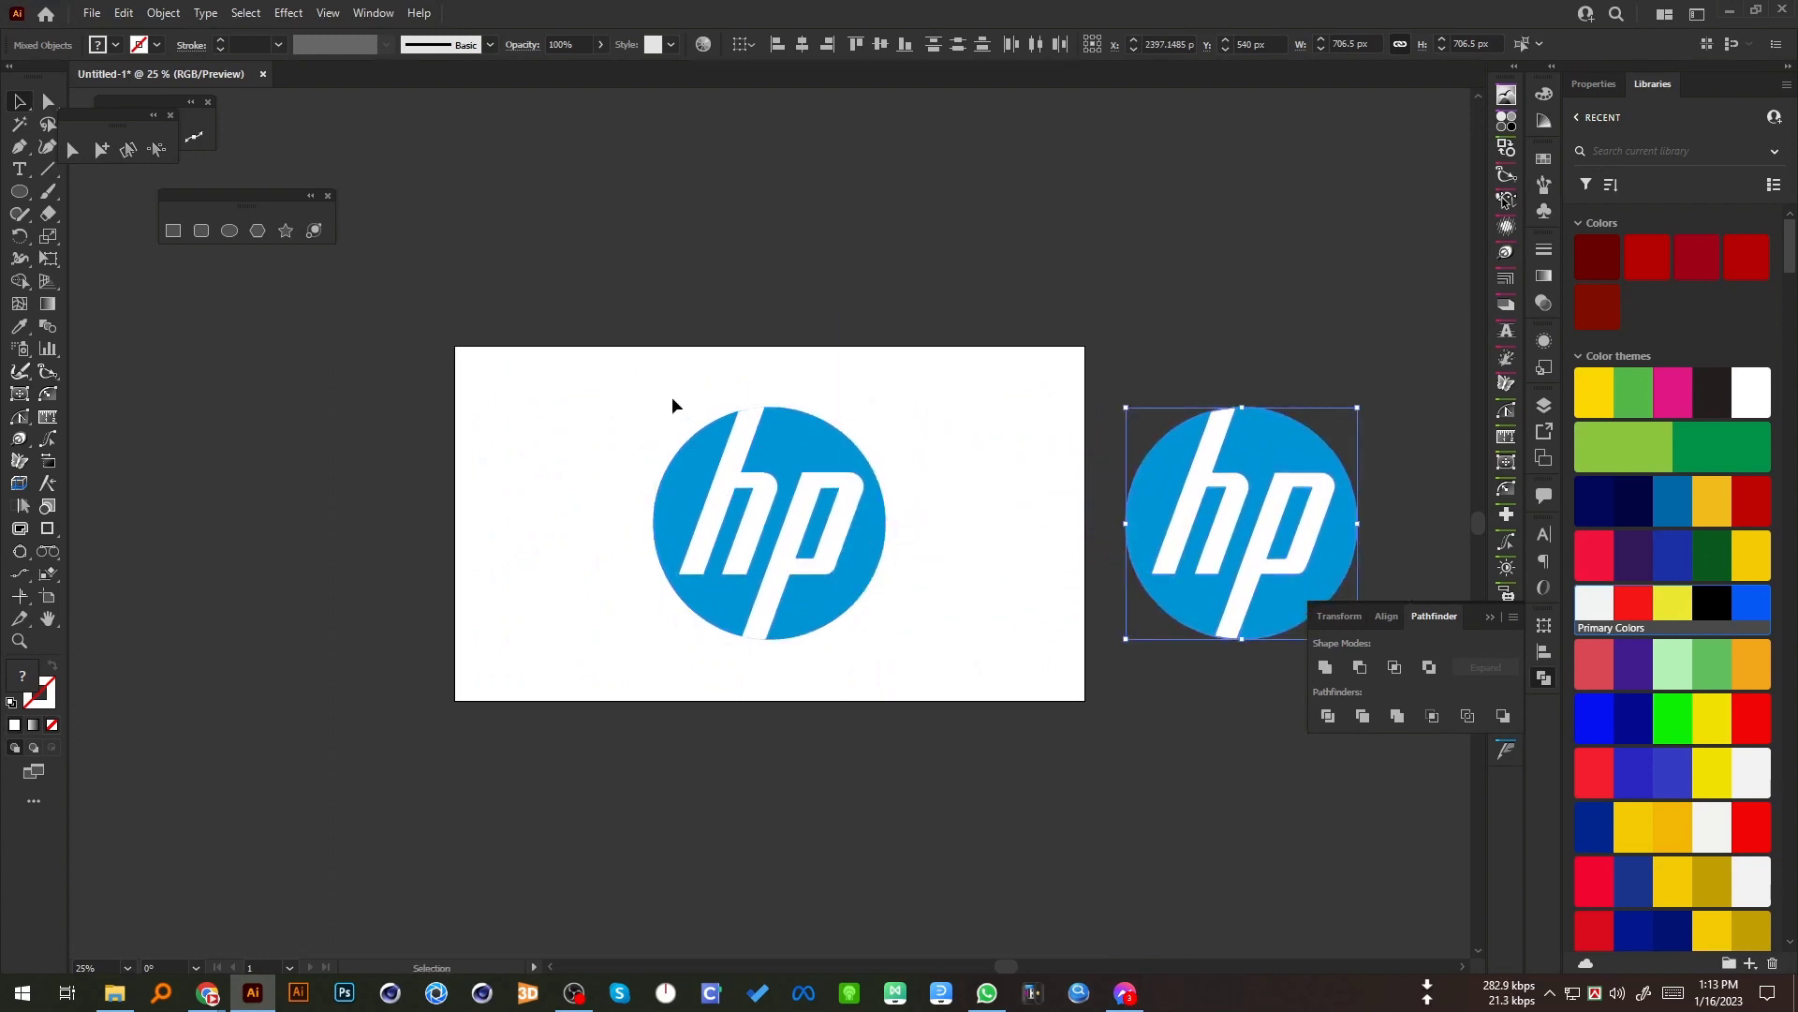
pyautogui.moveTo(667, 373); pyautogui.dragTo(370, 592)
pyautogui.click(1369, 676)
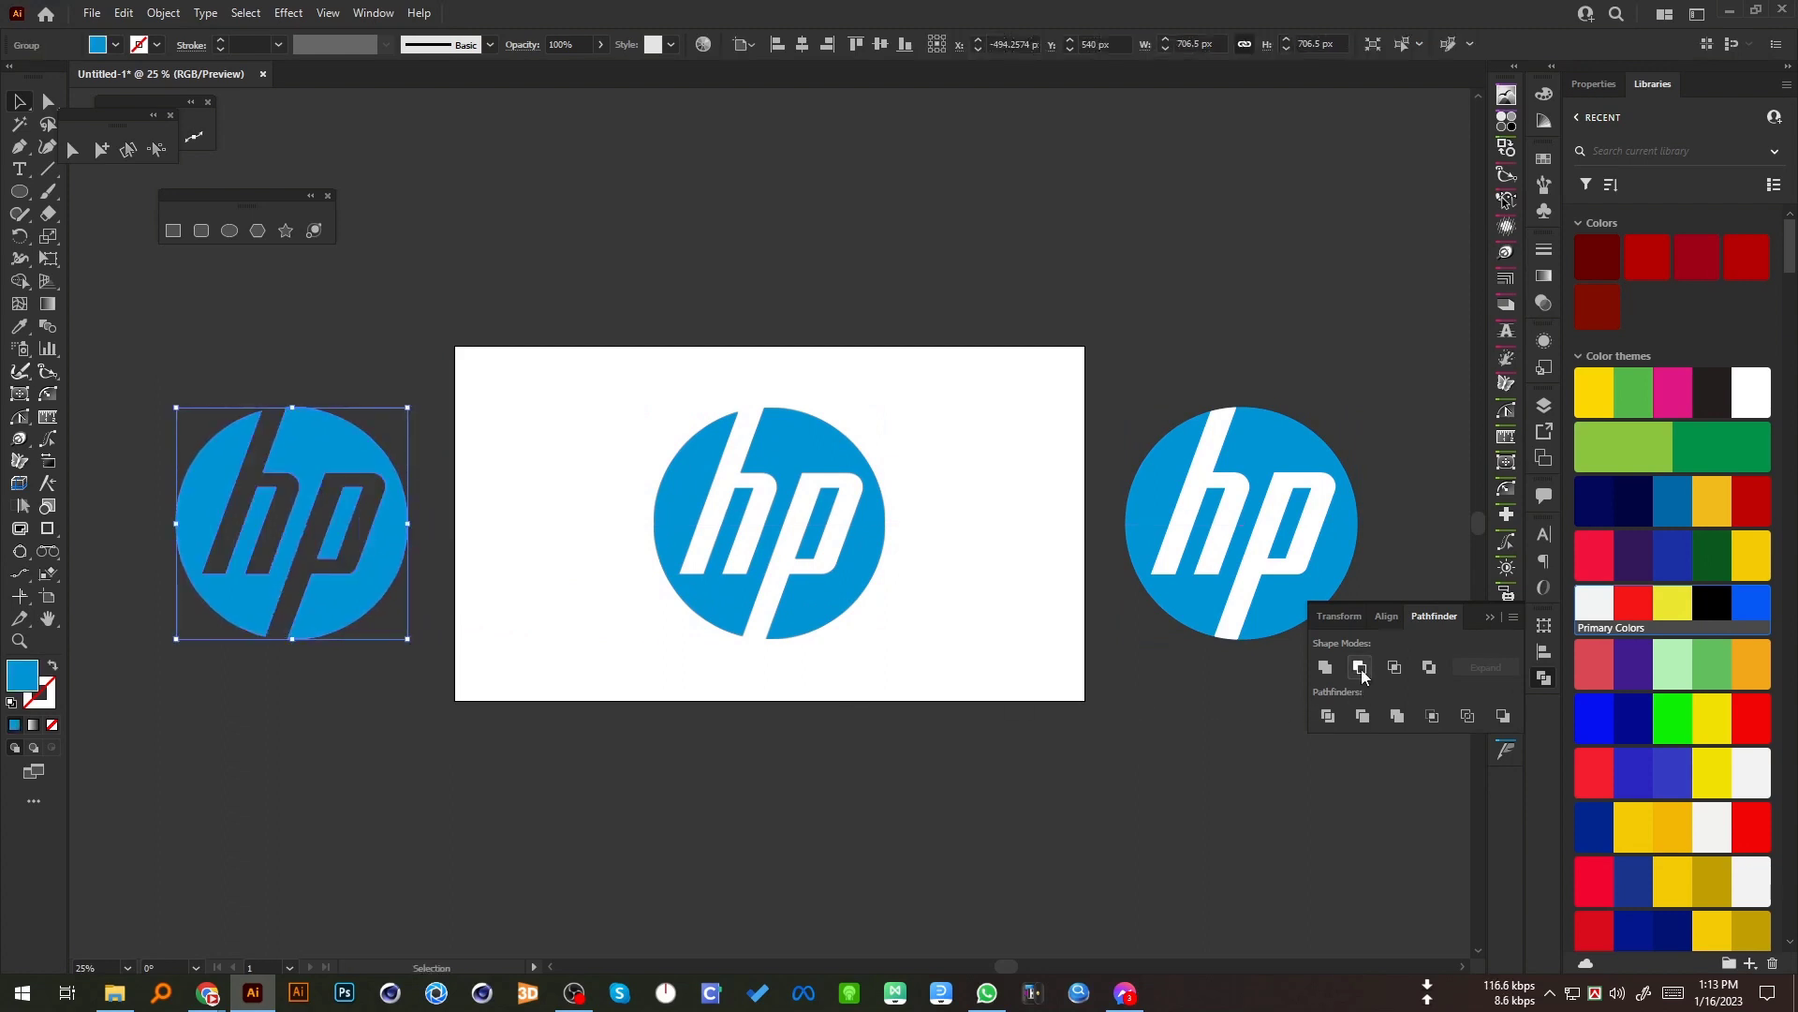
# Step: Move the linked HP reference image off the artboard, below its lower-left corner
pyautogui.click(789, 782)
pyautogui.click(774, 641)
pyautogui.press('v')
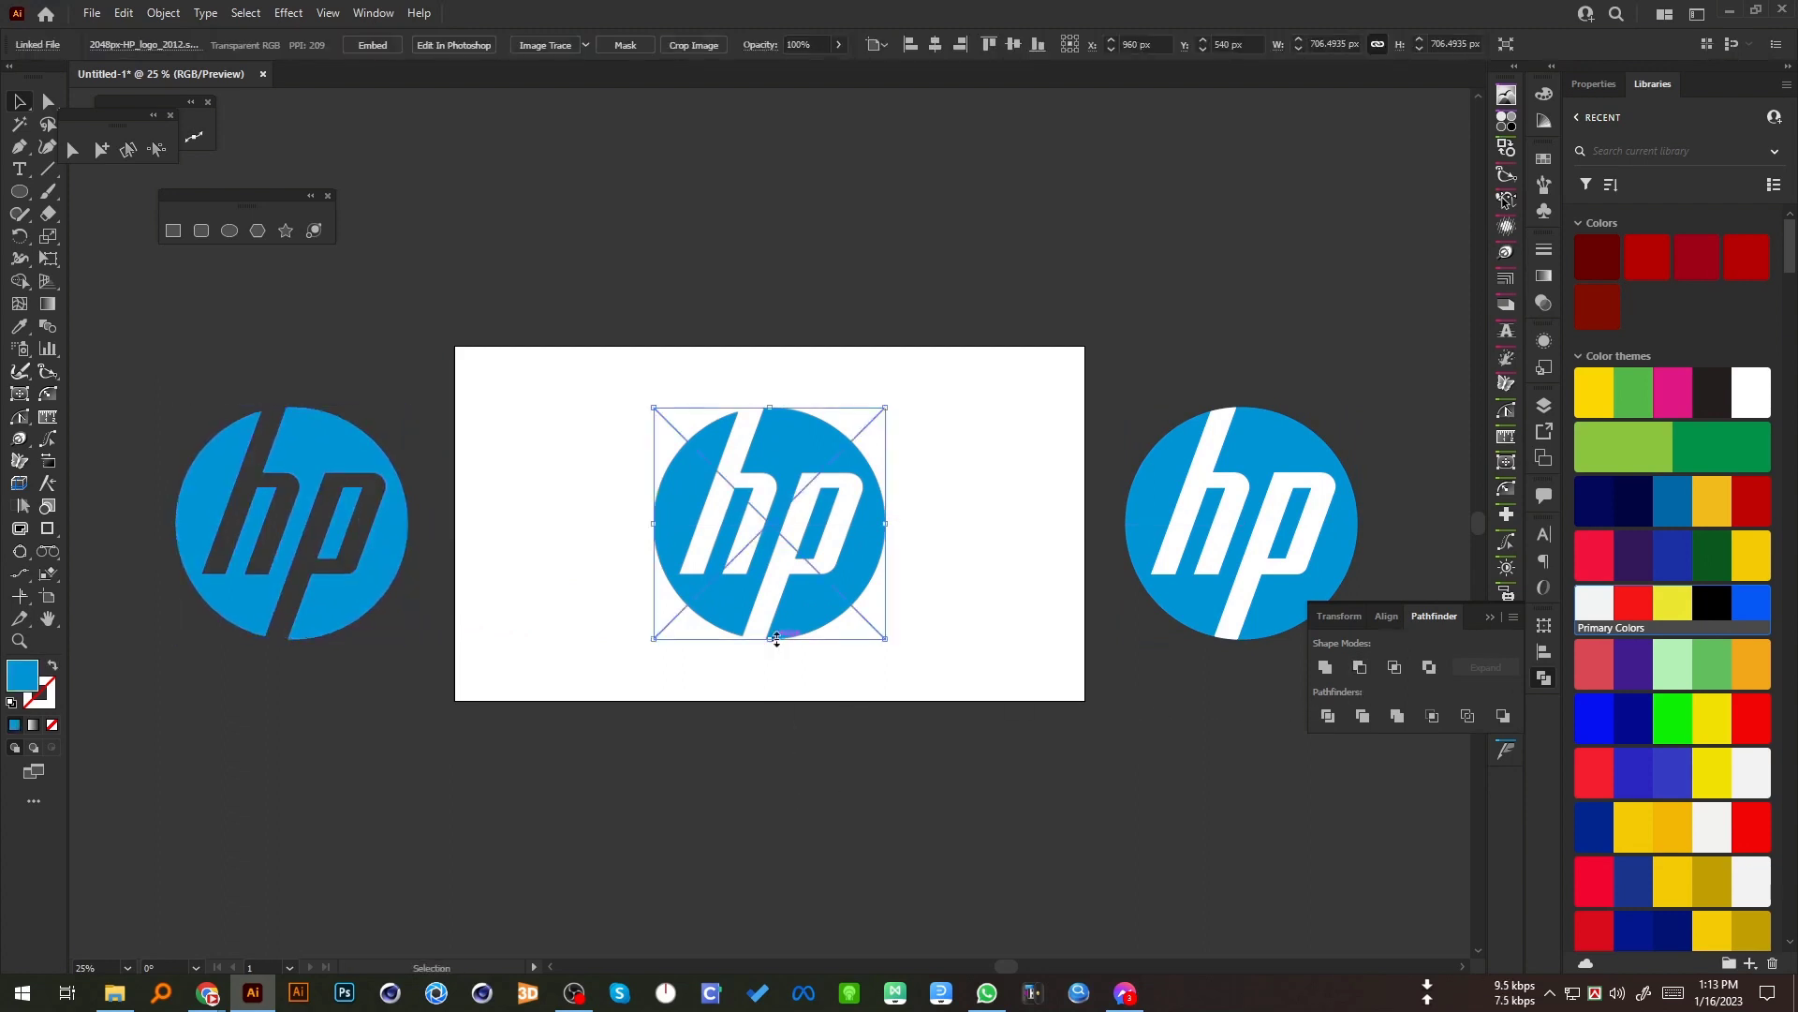
pyautogui.moveTo(791, 524); pyautogui.dragTo(452, 811)
# Step: Center the cut-out logo horizontally on the artboard and scale it down proportionally about its center to about 636 px wide
pyautogui.click(380, 617)
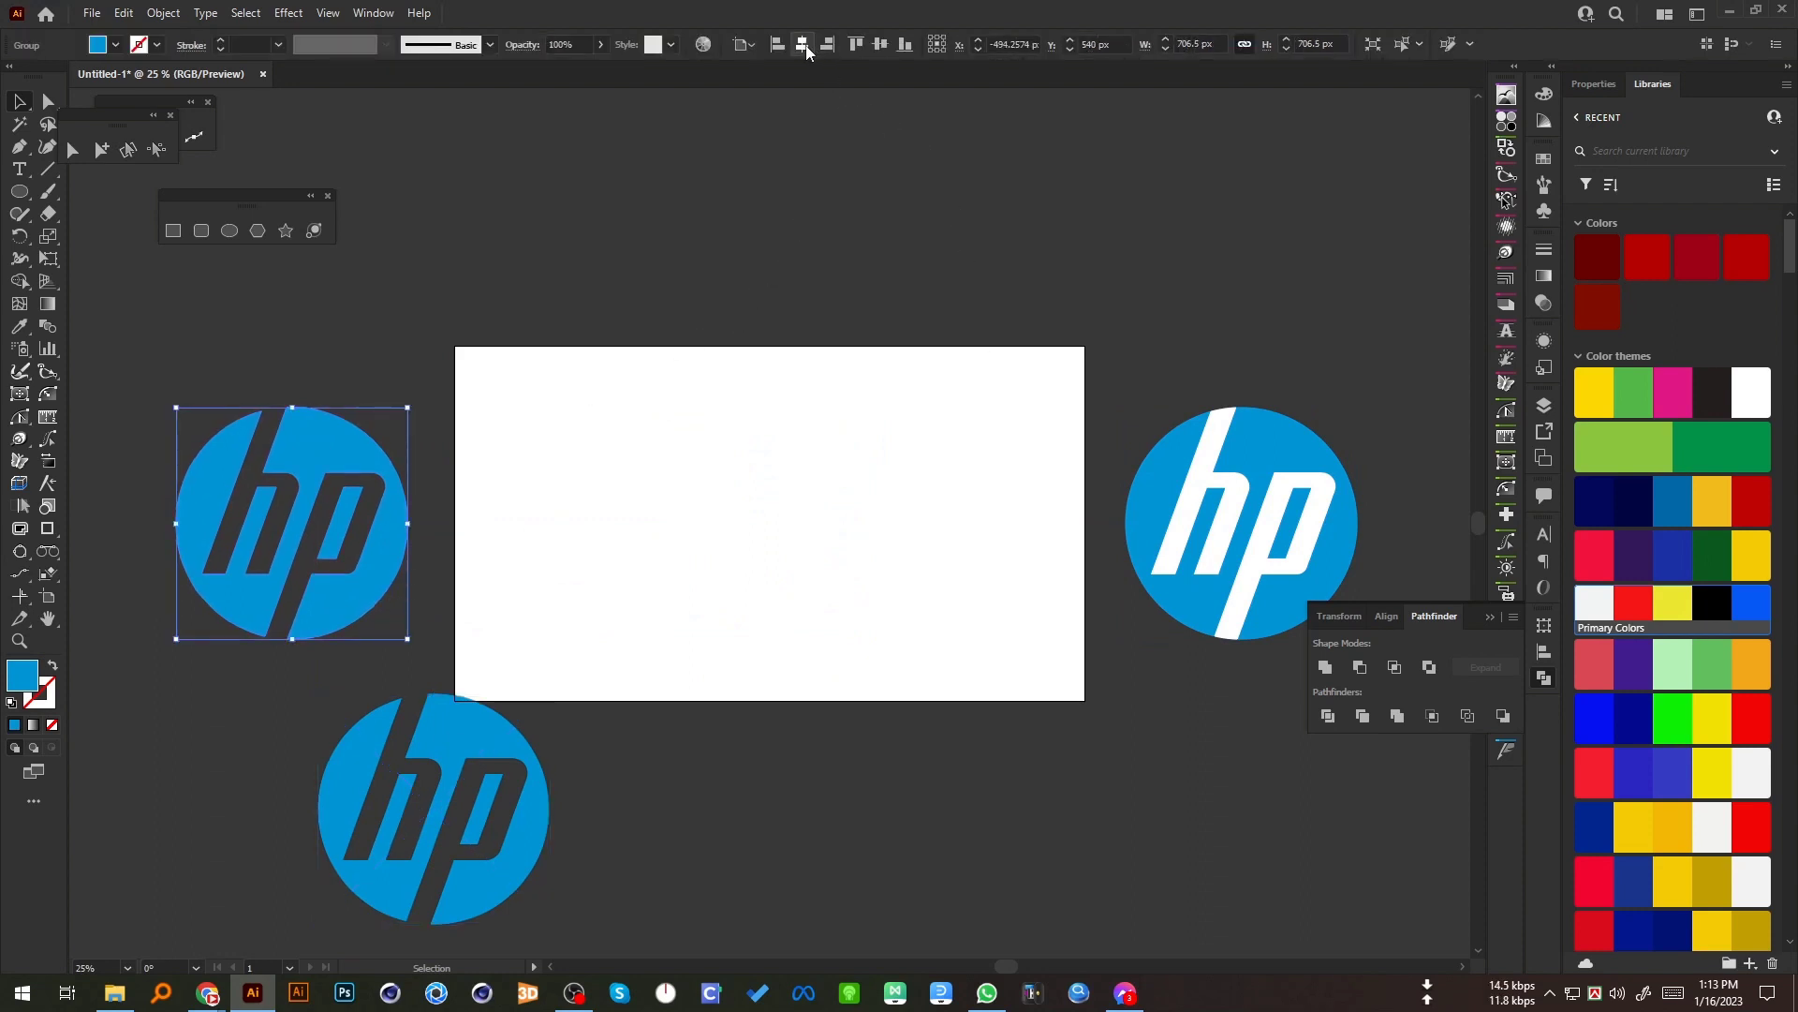
pyautogui.click(803, 45)
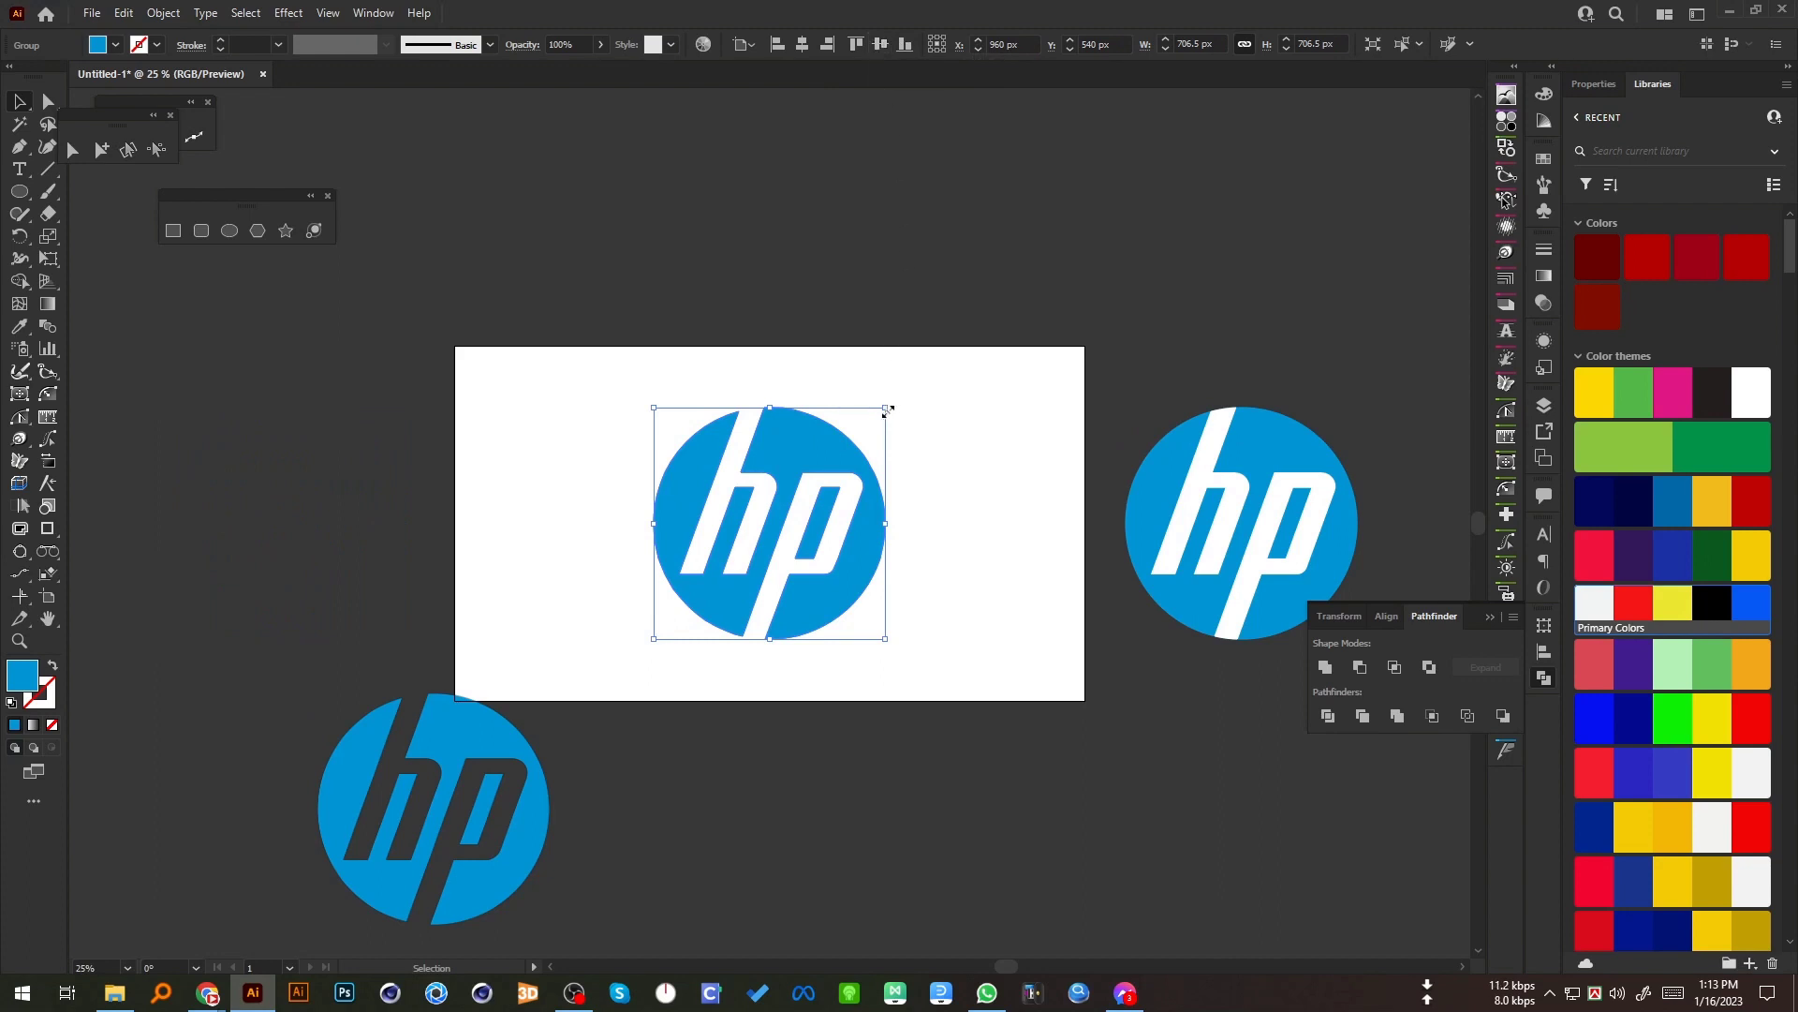
pyautogui.moveTo(885, 407); pyautogui.dragTo(874, 418)
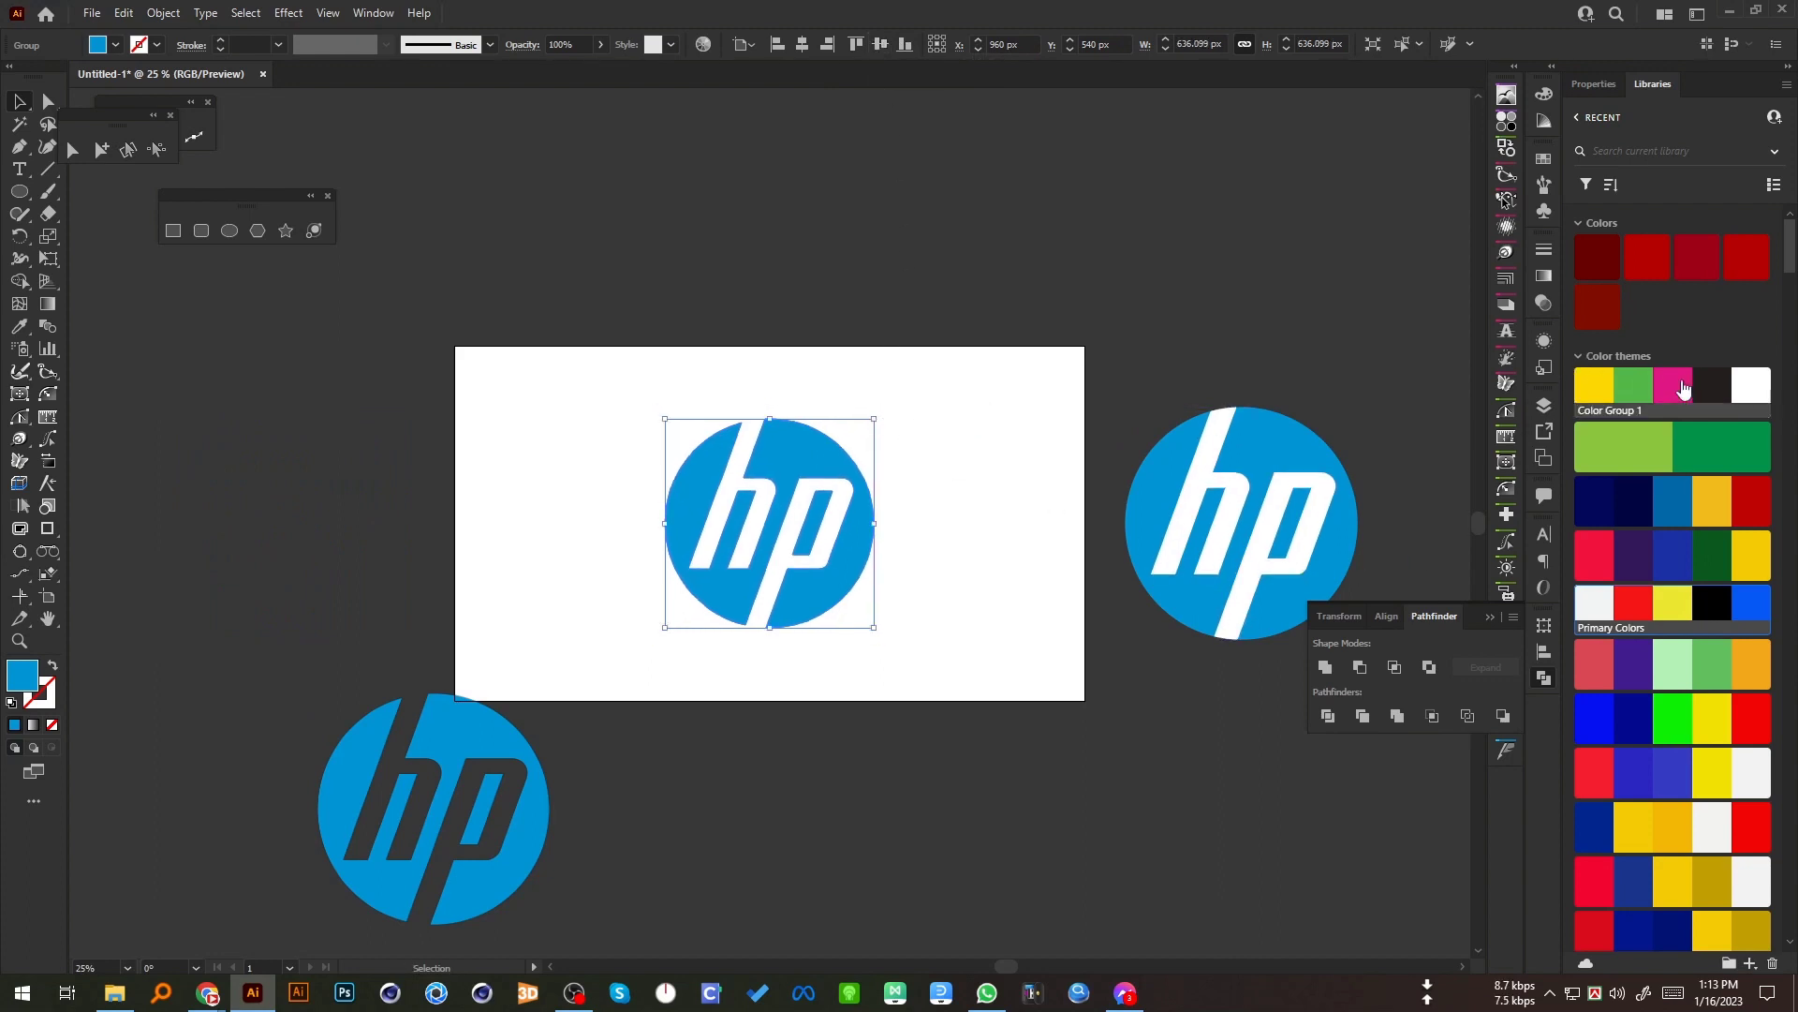
# Step: Copy the blue logo to the artboard's right half, fill the copy with dark gray and nudge the blue one slightly toward it
pyautogui.click(1545, 159)
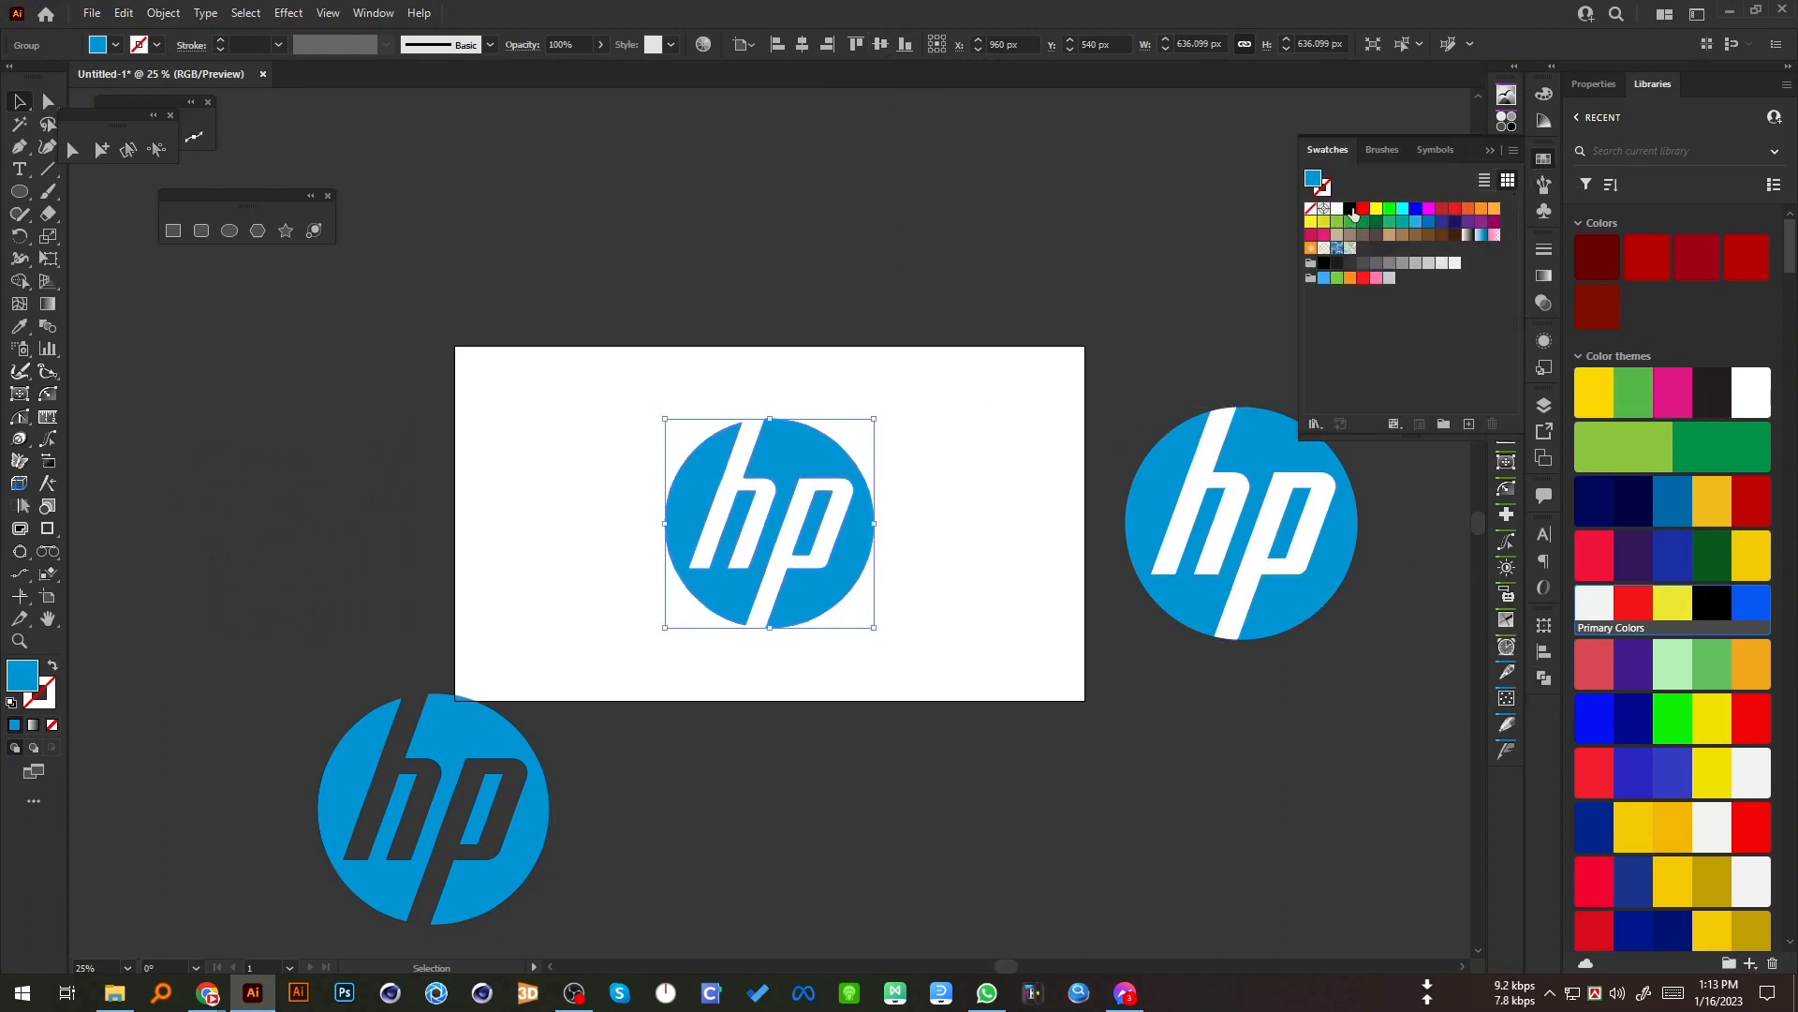
pyautogui.moveTo(857, 504); pyautogui.dragTo(1031, 528)
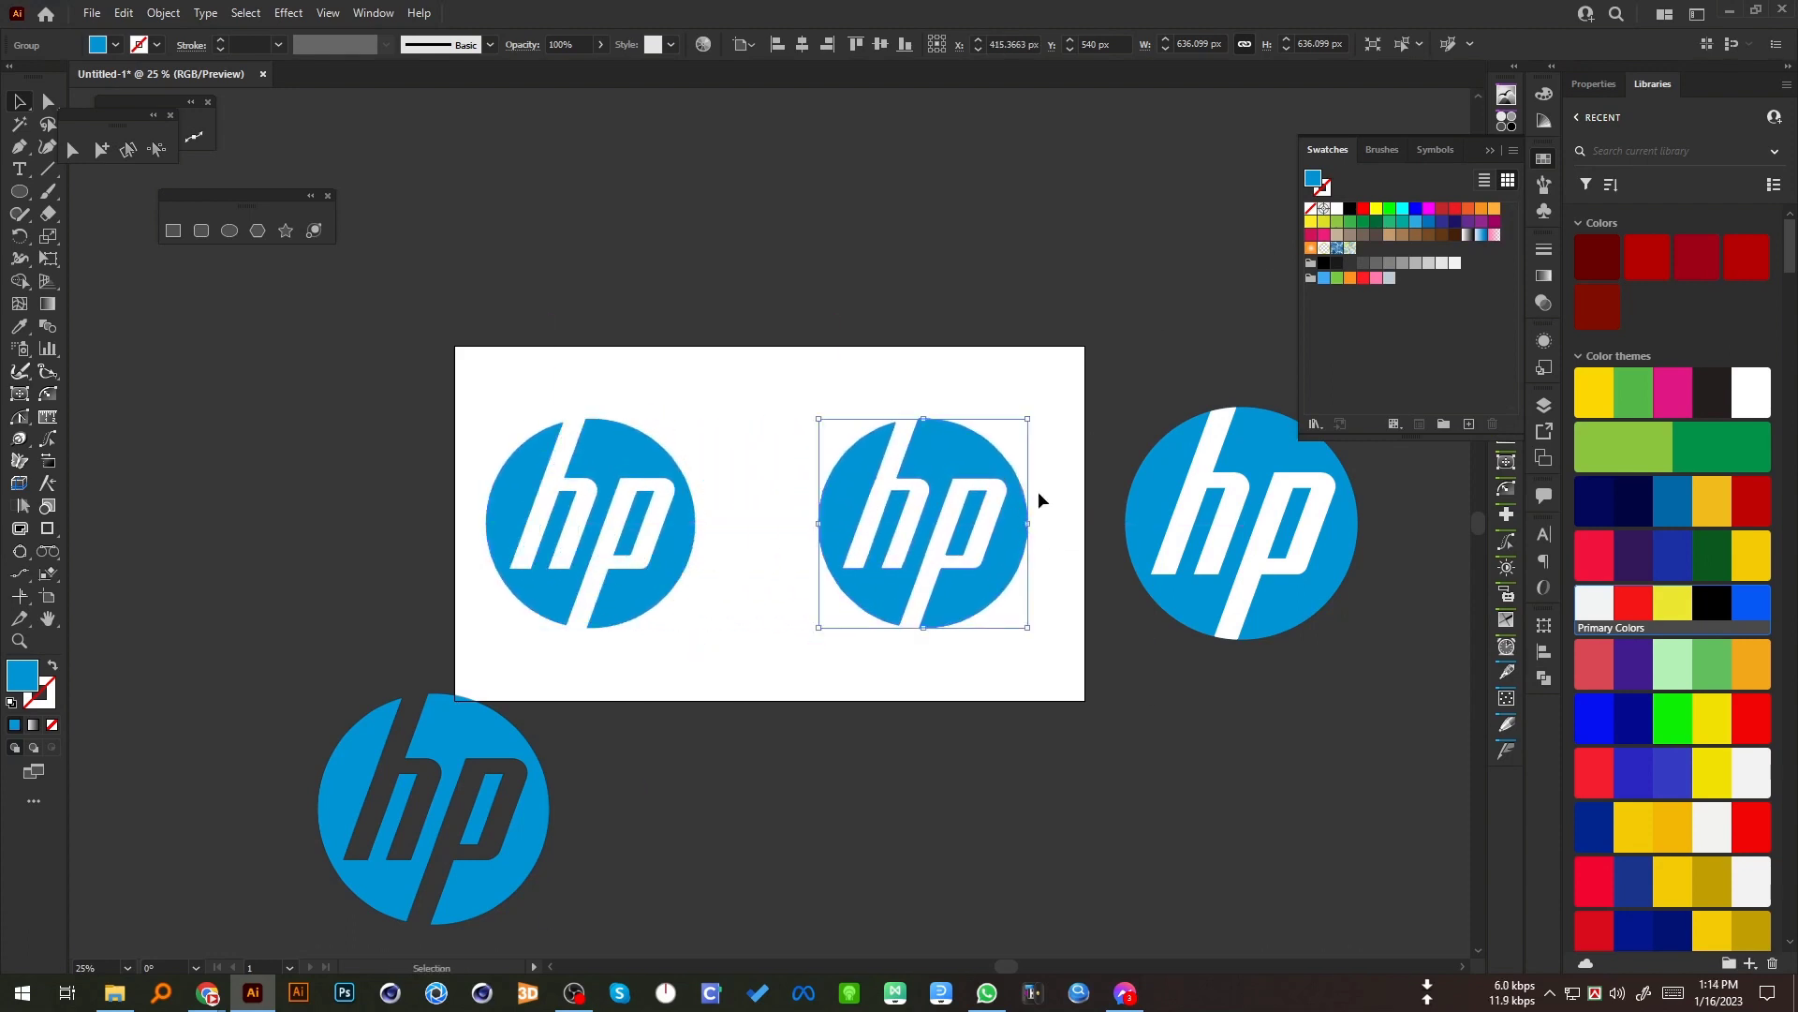
pyautogui.click(1350, 209)
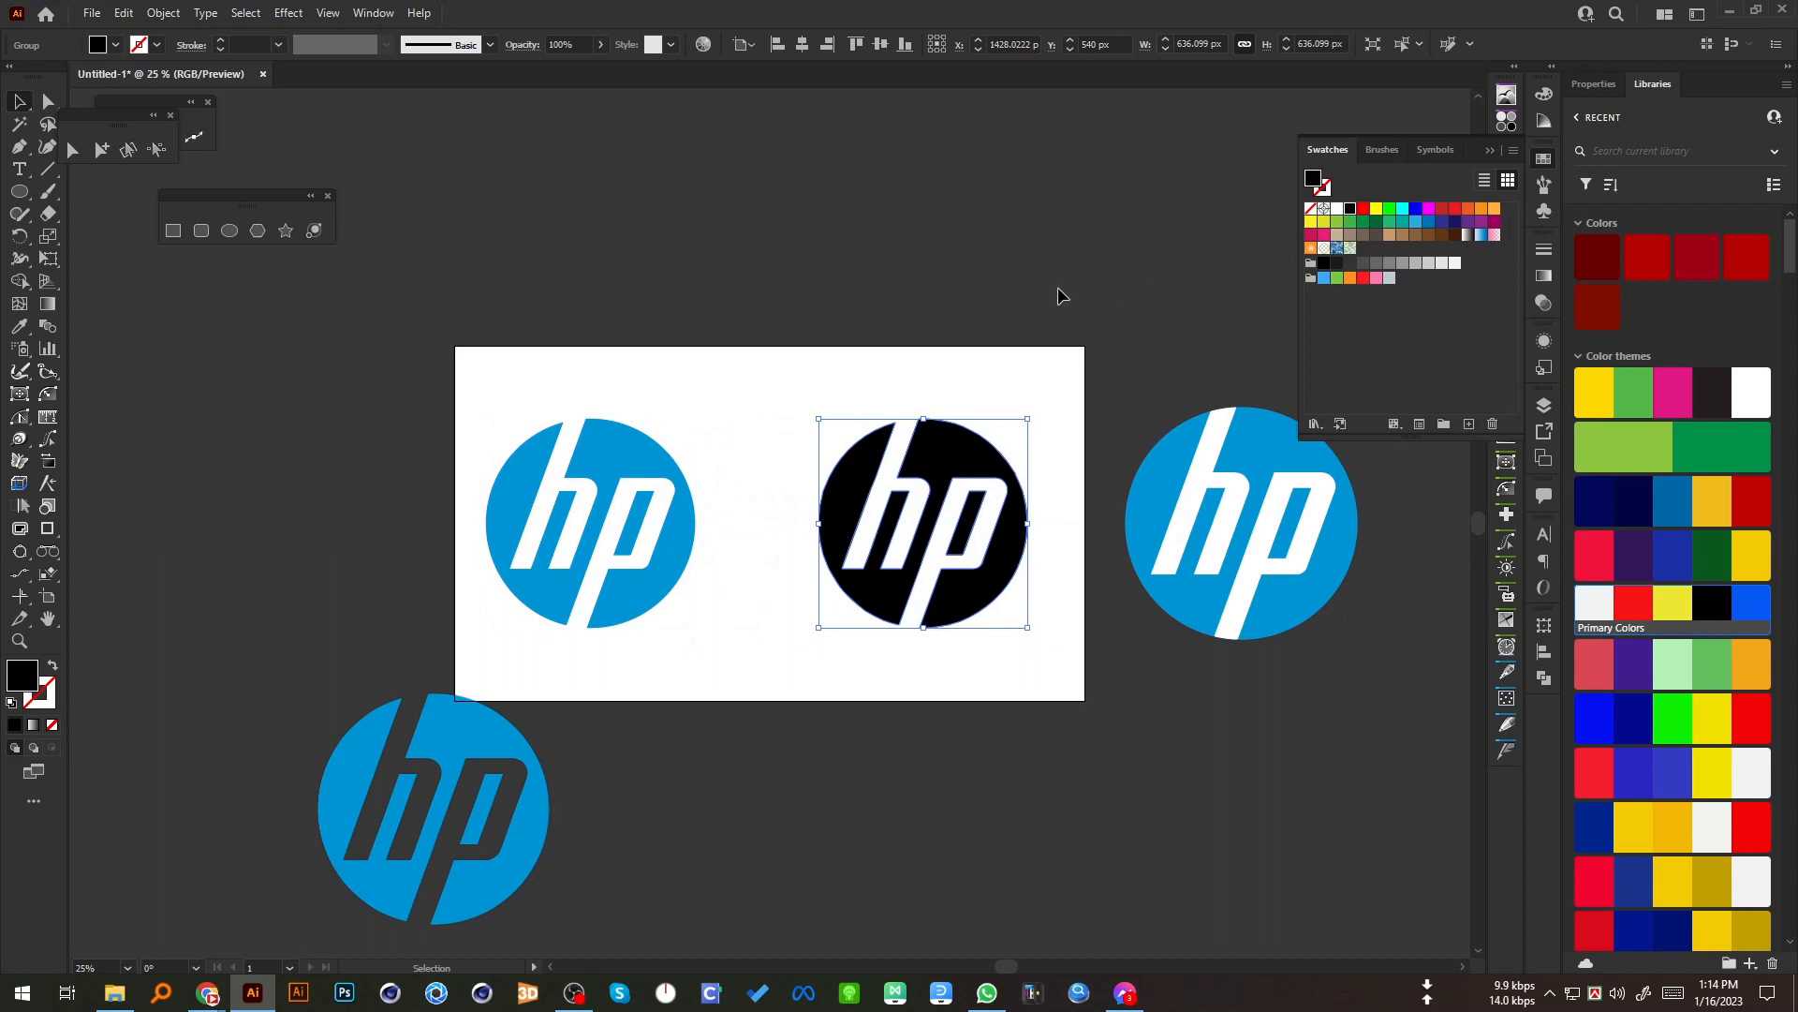
pyautogui.click(1351, 264)
pyautogui.click(969, 288)
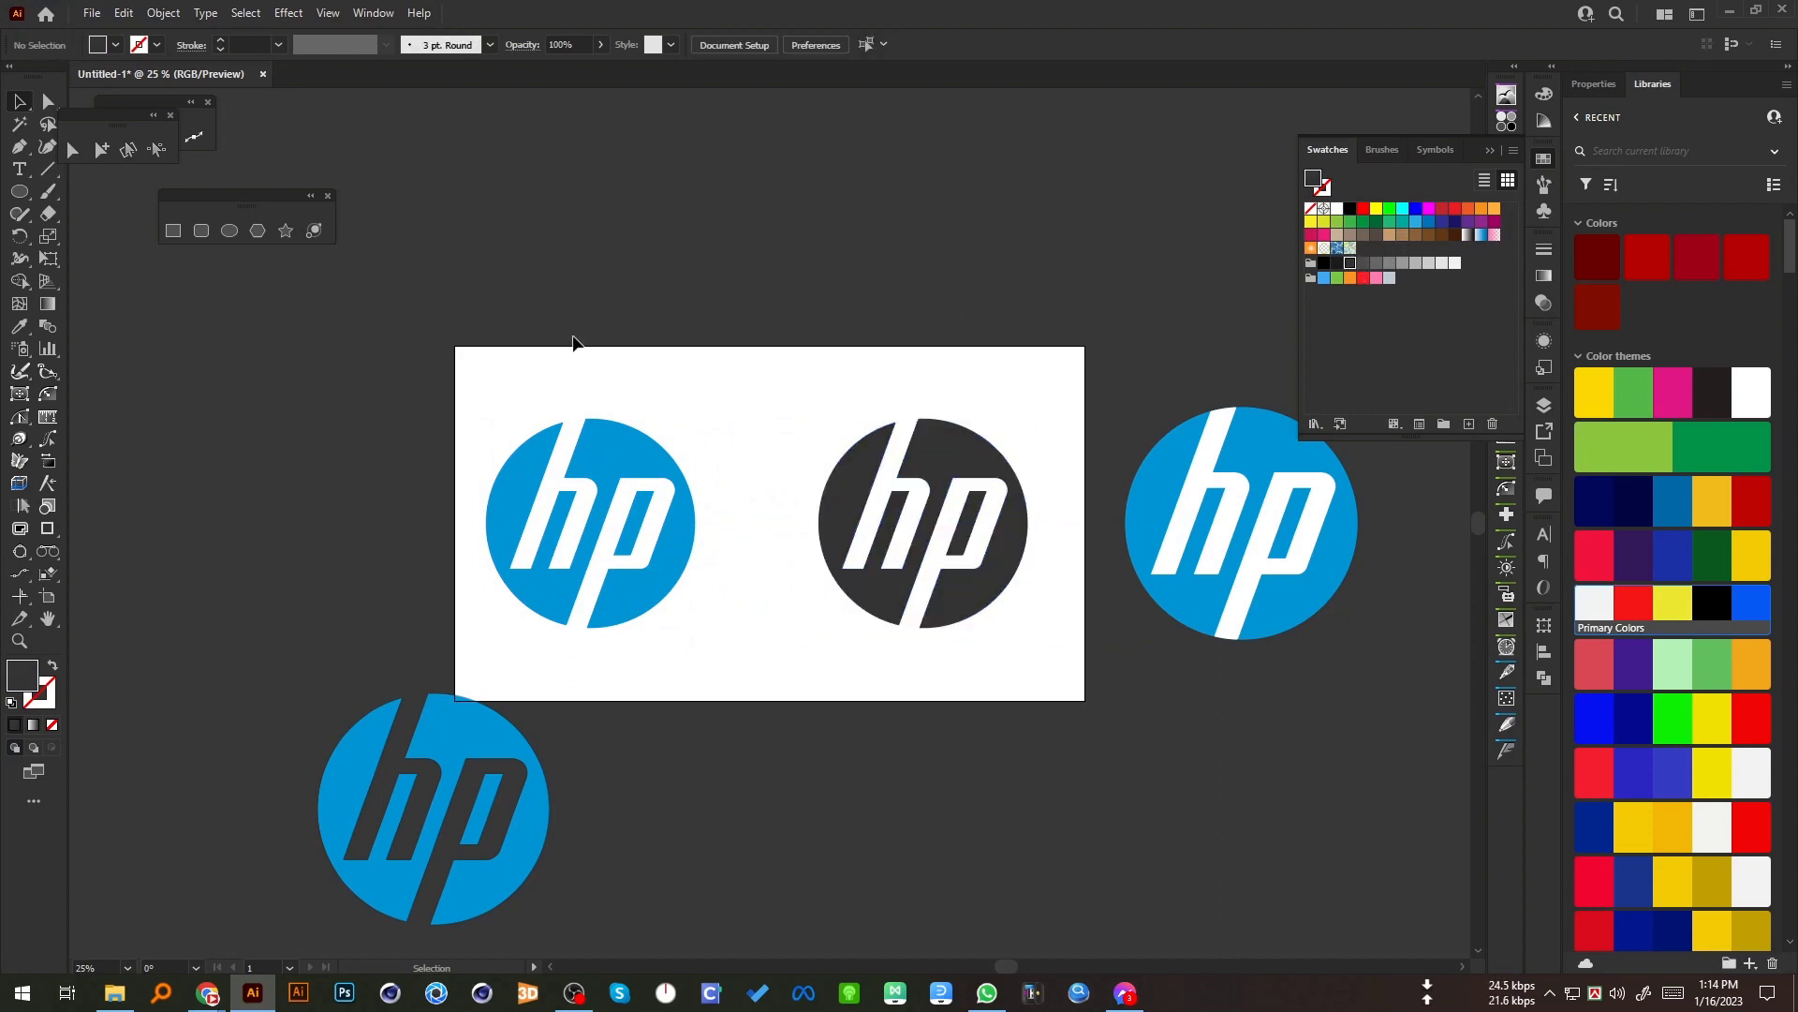
pyautogui.moveTo(632, 476); pyautogui.dragTo(665, 476)
pyautogui.click(818, 376)
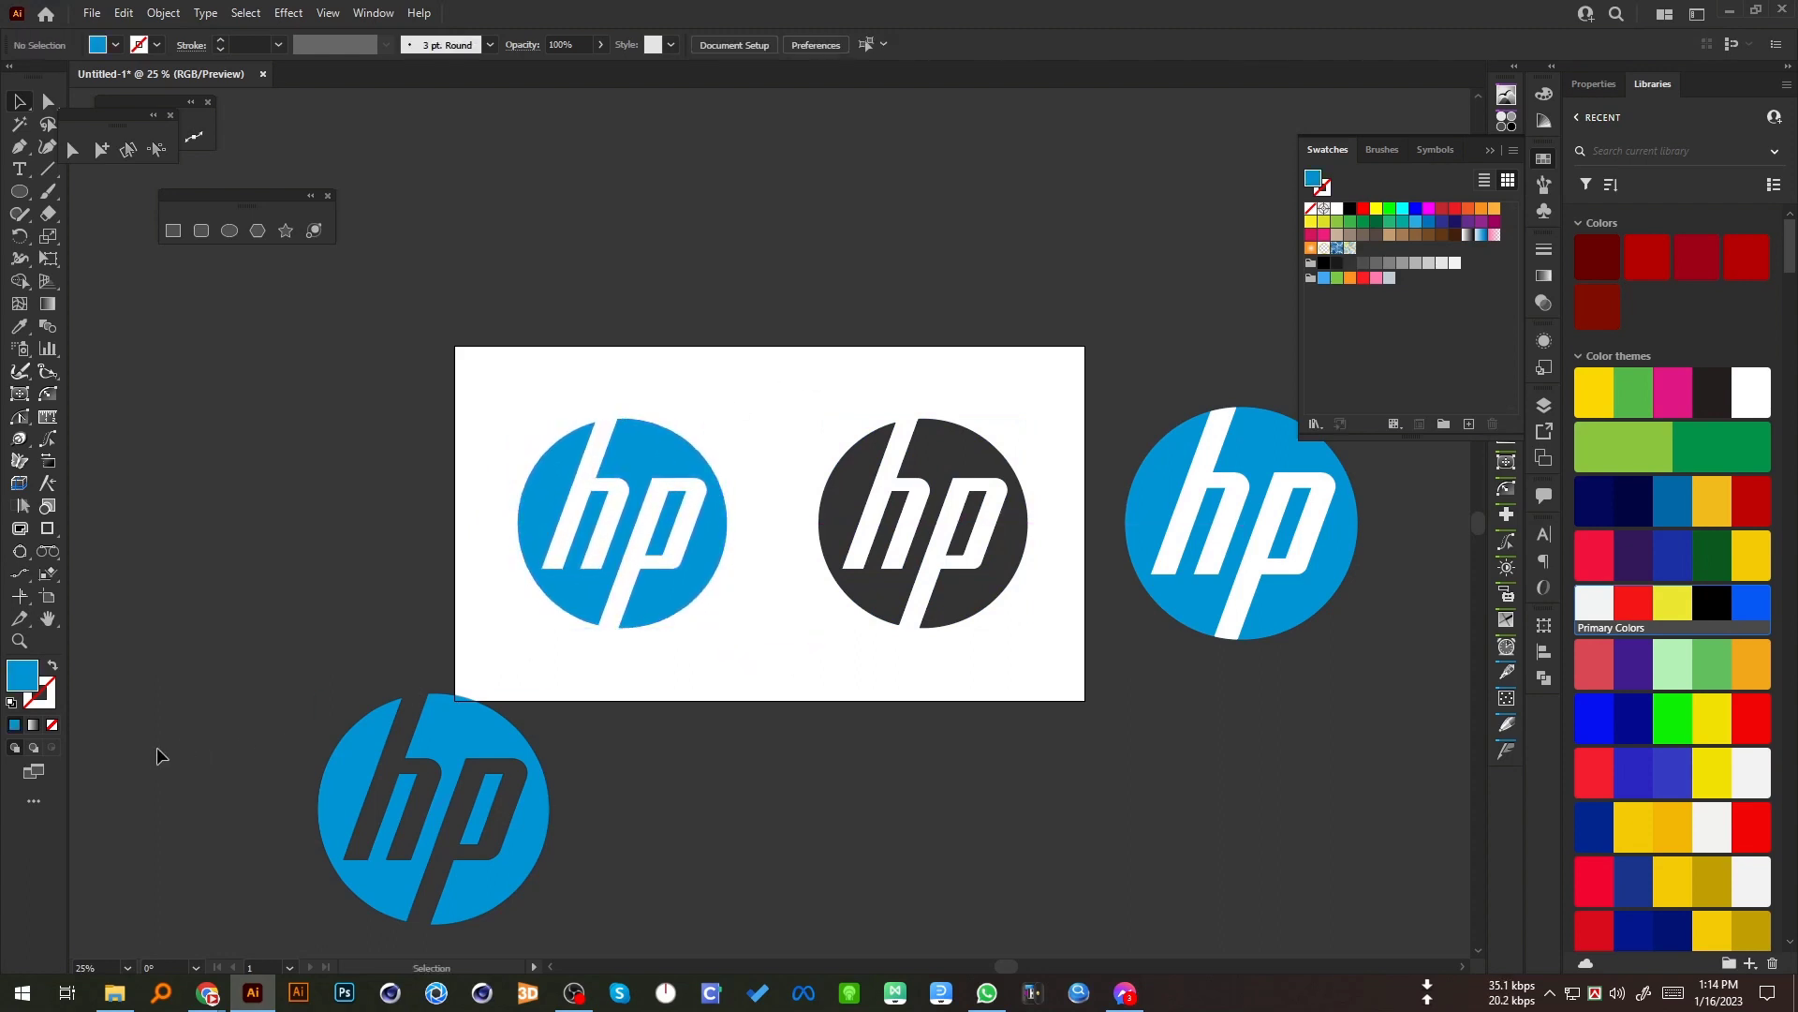
# Step: Delete the reference image and the spare logo copy lying outside the artboard
pyautogui.moveTo(636, 846); pyautogui.dragTo(634, 843)
pyautogui.press('Delete')
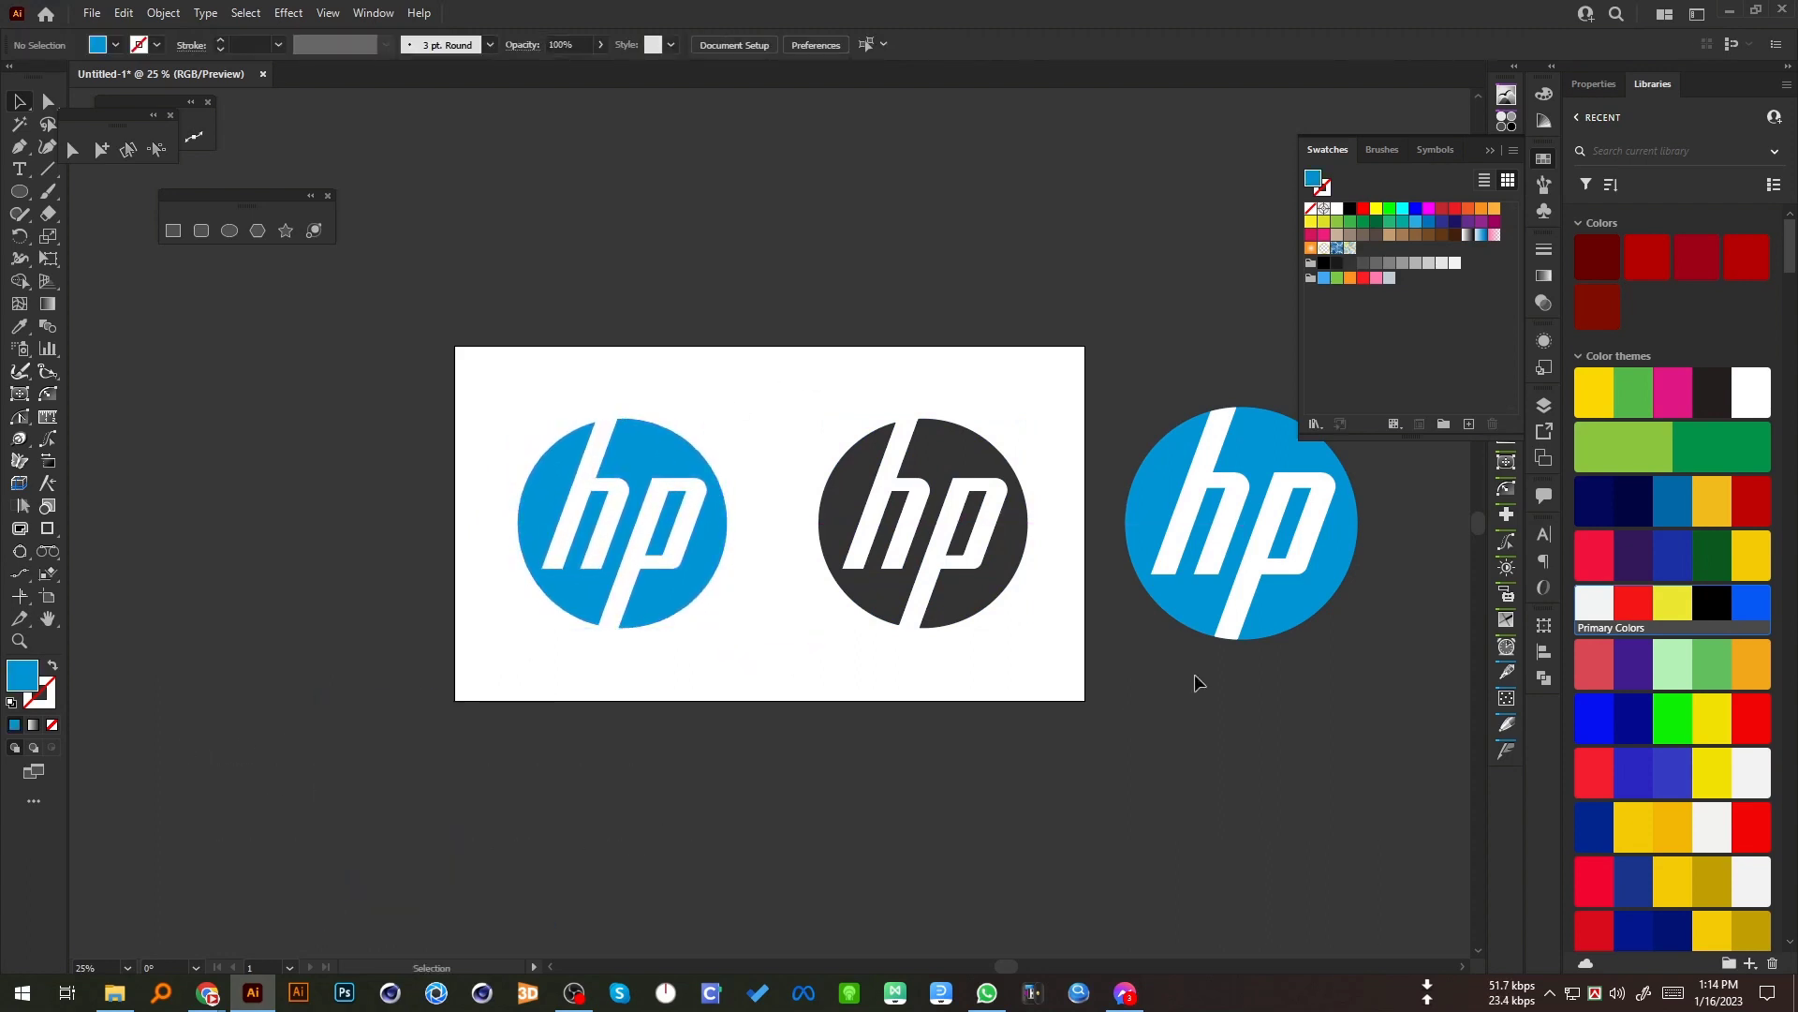
pyautogui.moveTo(1141, 387); pyautogui.dragTo(1357, 739)
pyautogui.press('Delete')
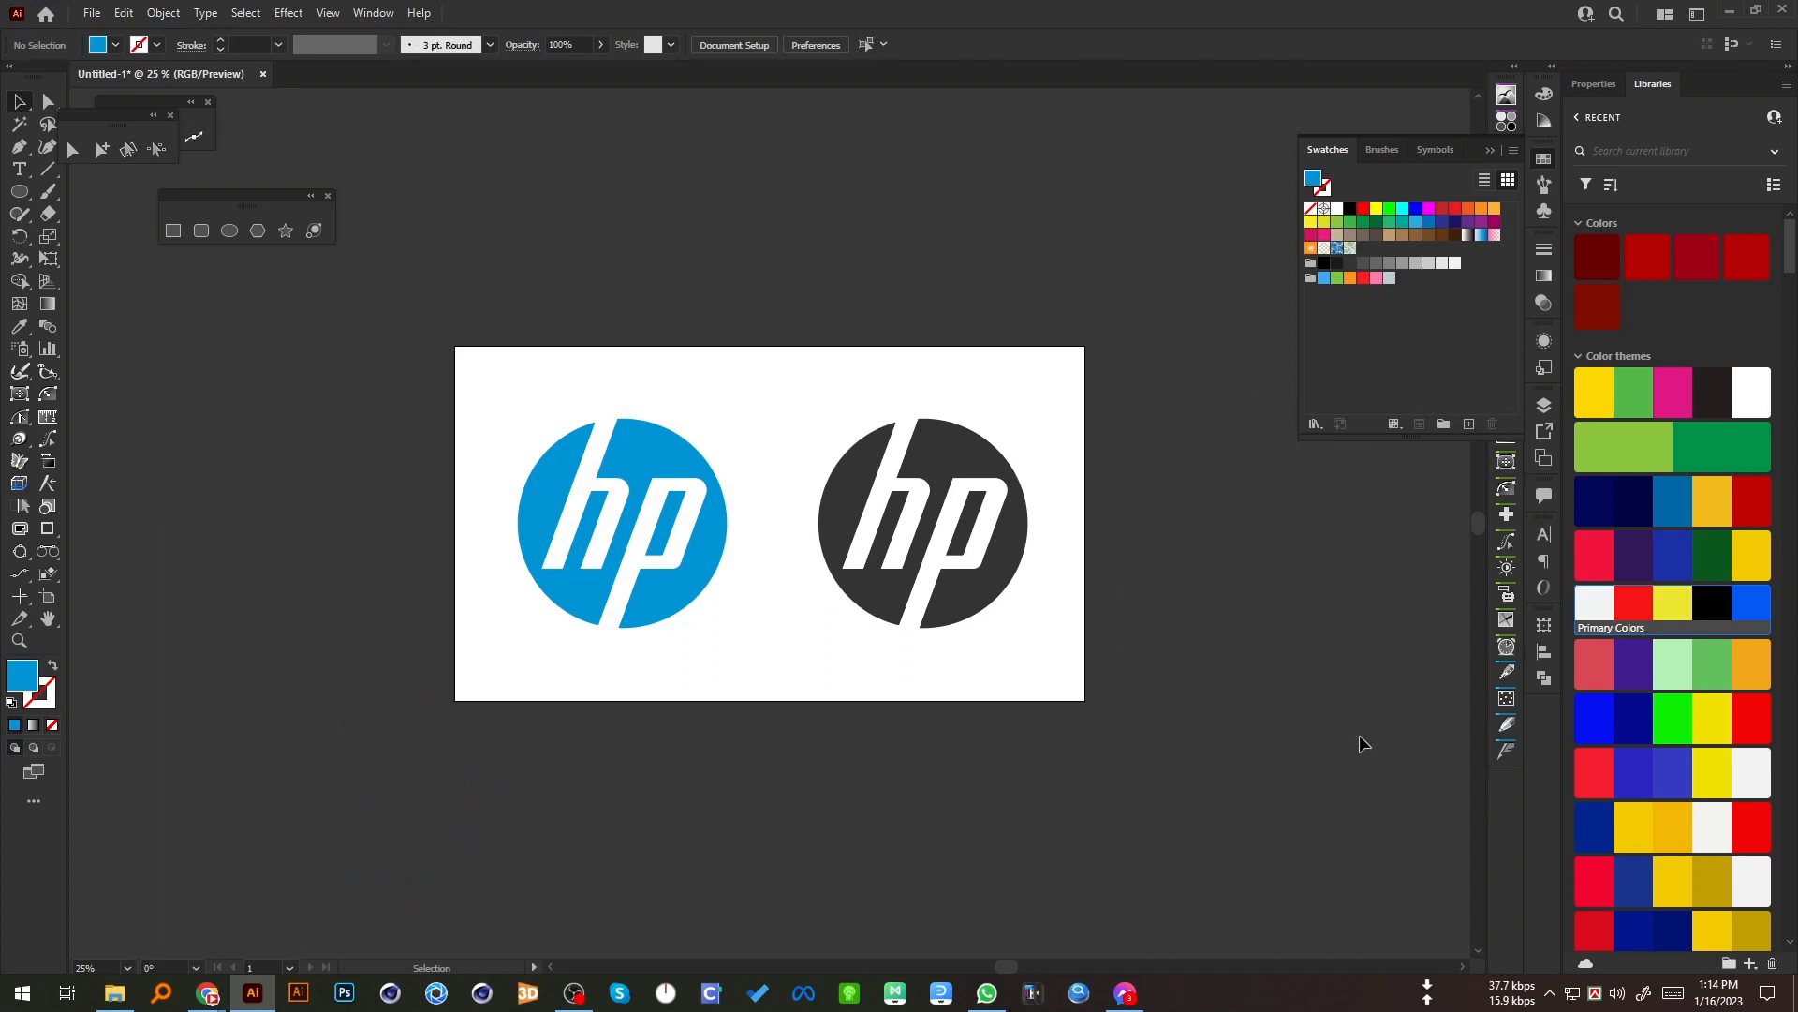
# Step: Close the floating tool palettes and collapse the Swatches panel to clear the view of the artboard
pyautogui.hotkey('ctrl', '0')
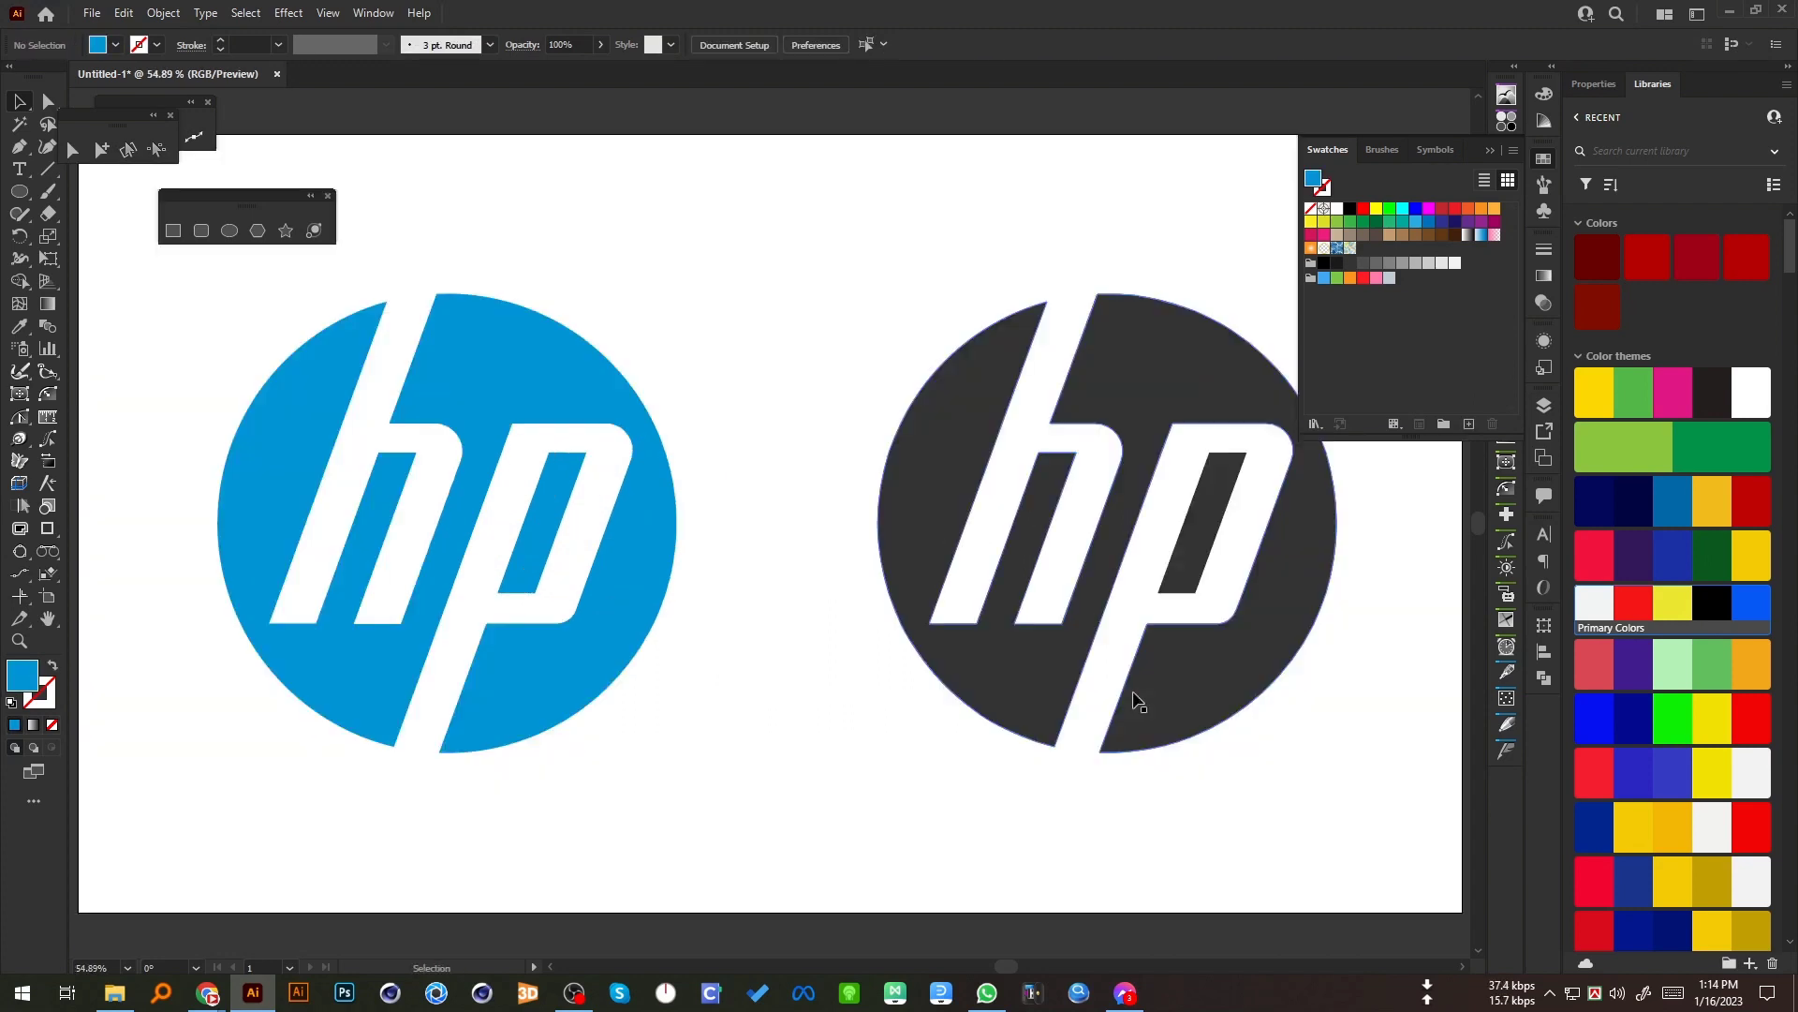
pyautogui.hotkey('ctrl', '-')
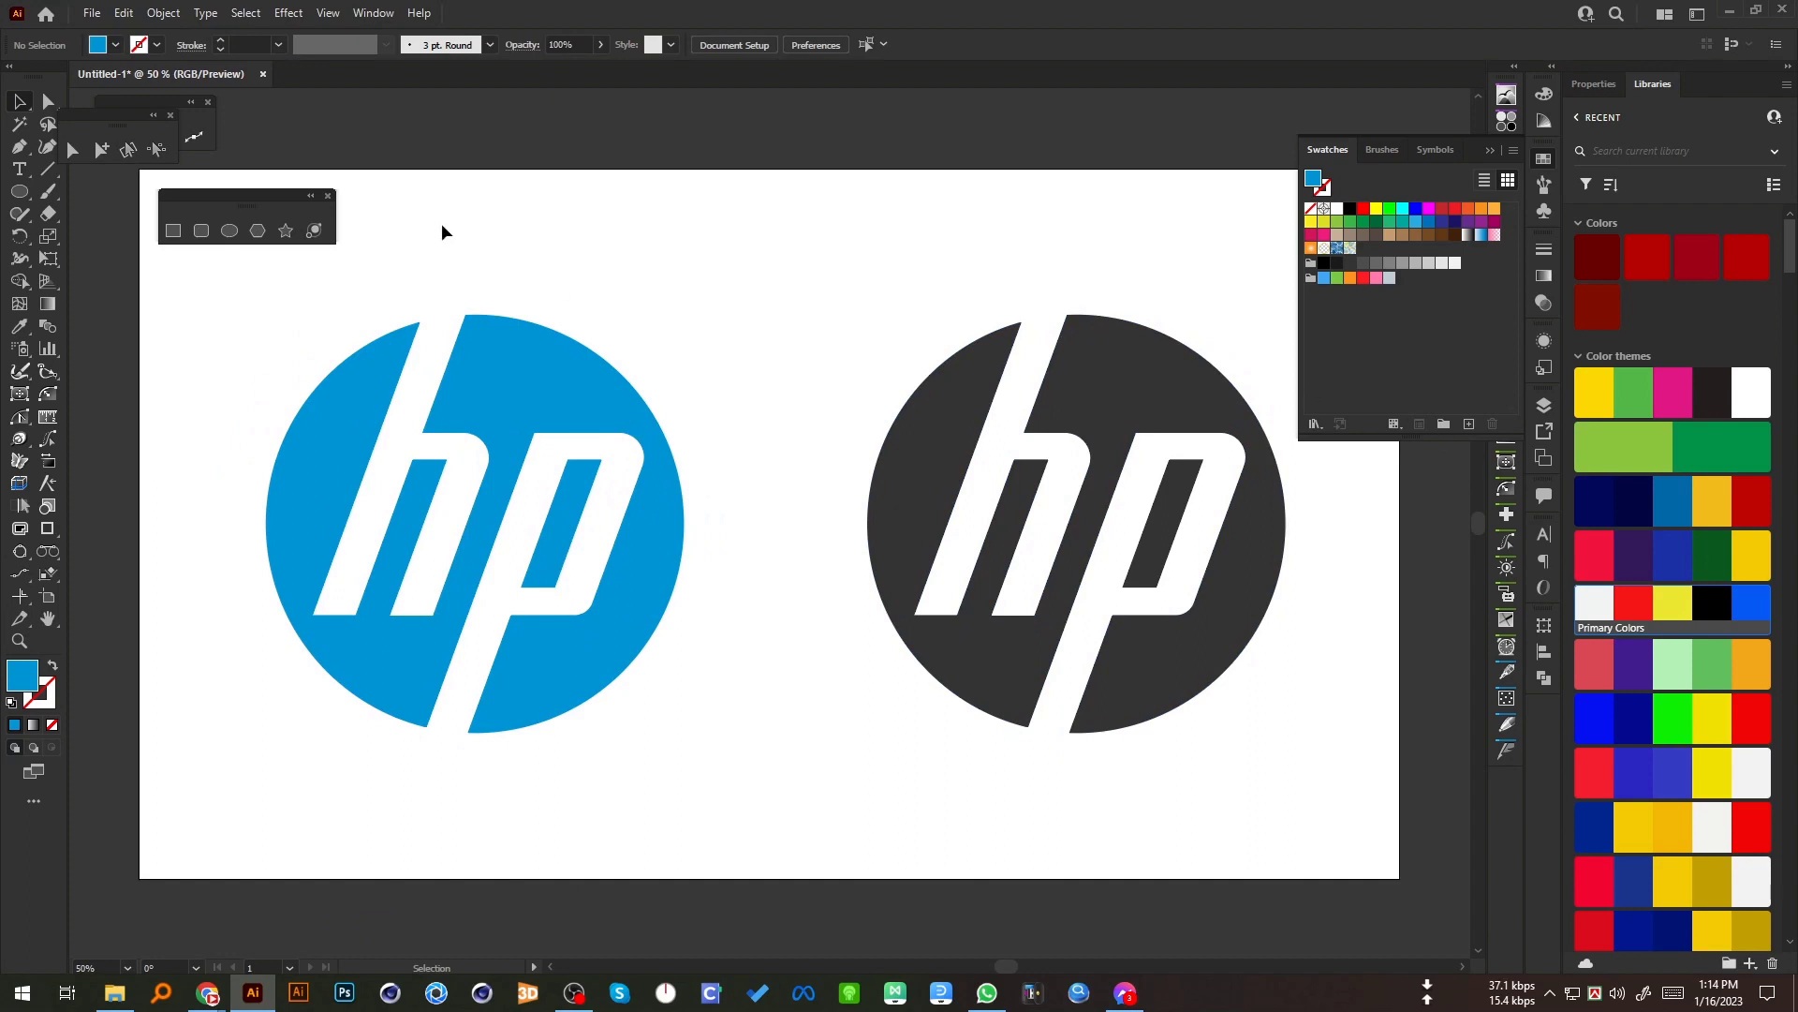
pyautogui.click(327, 196)
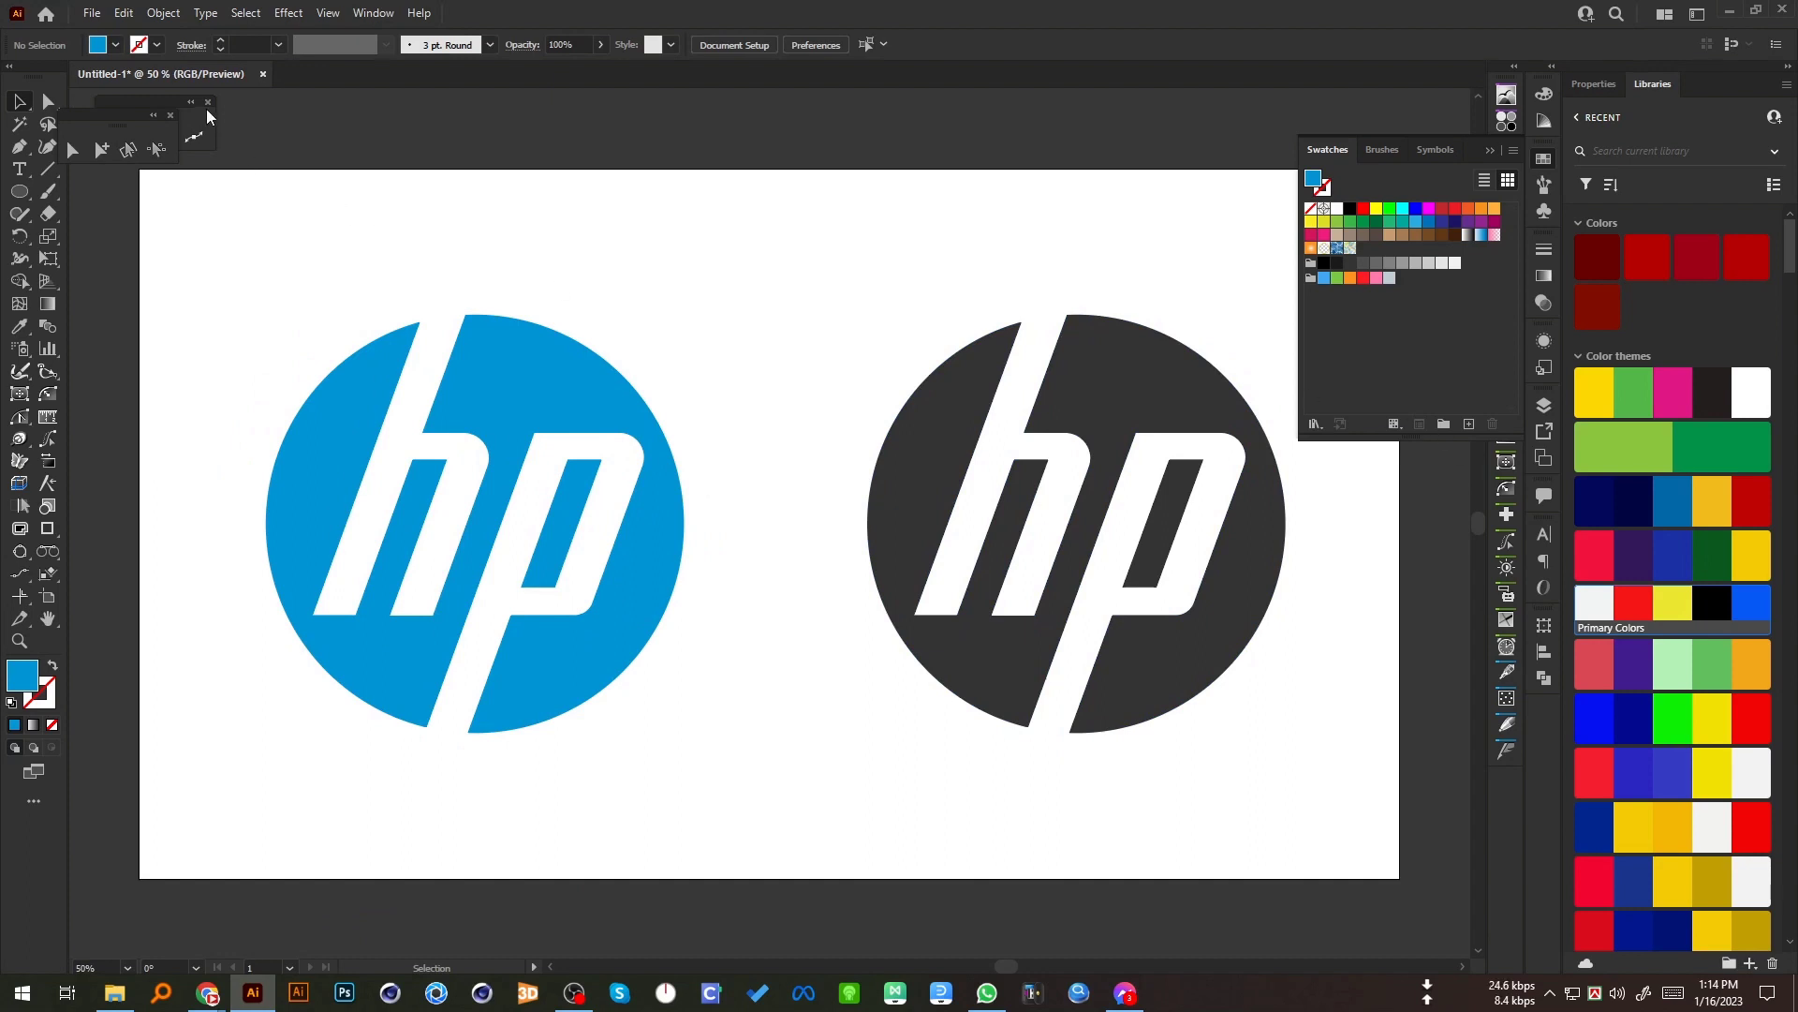
pyautogui.click(191, 109)
pyautogui.click(208, 102)
pyautogui.click(171, 113)
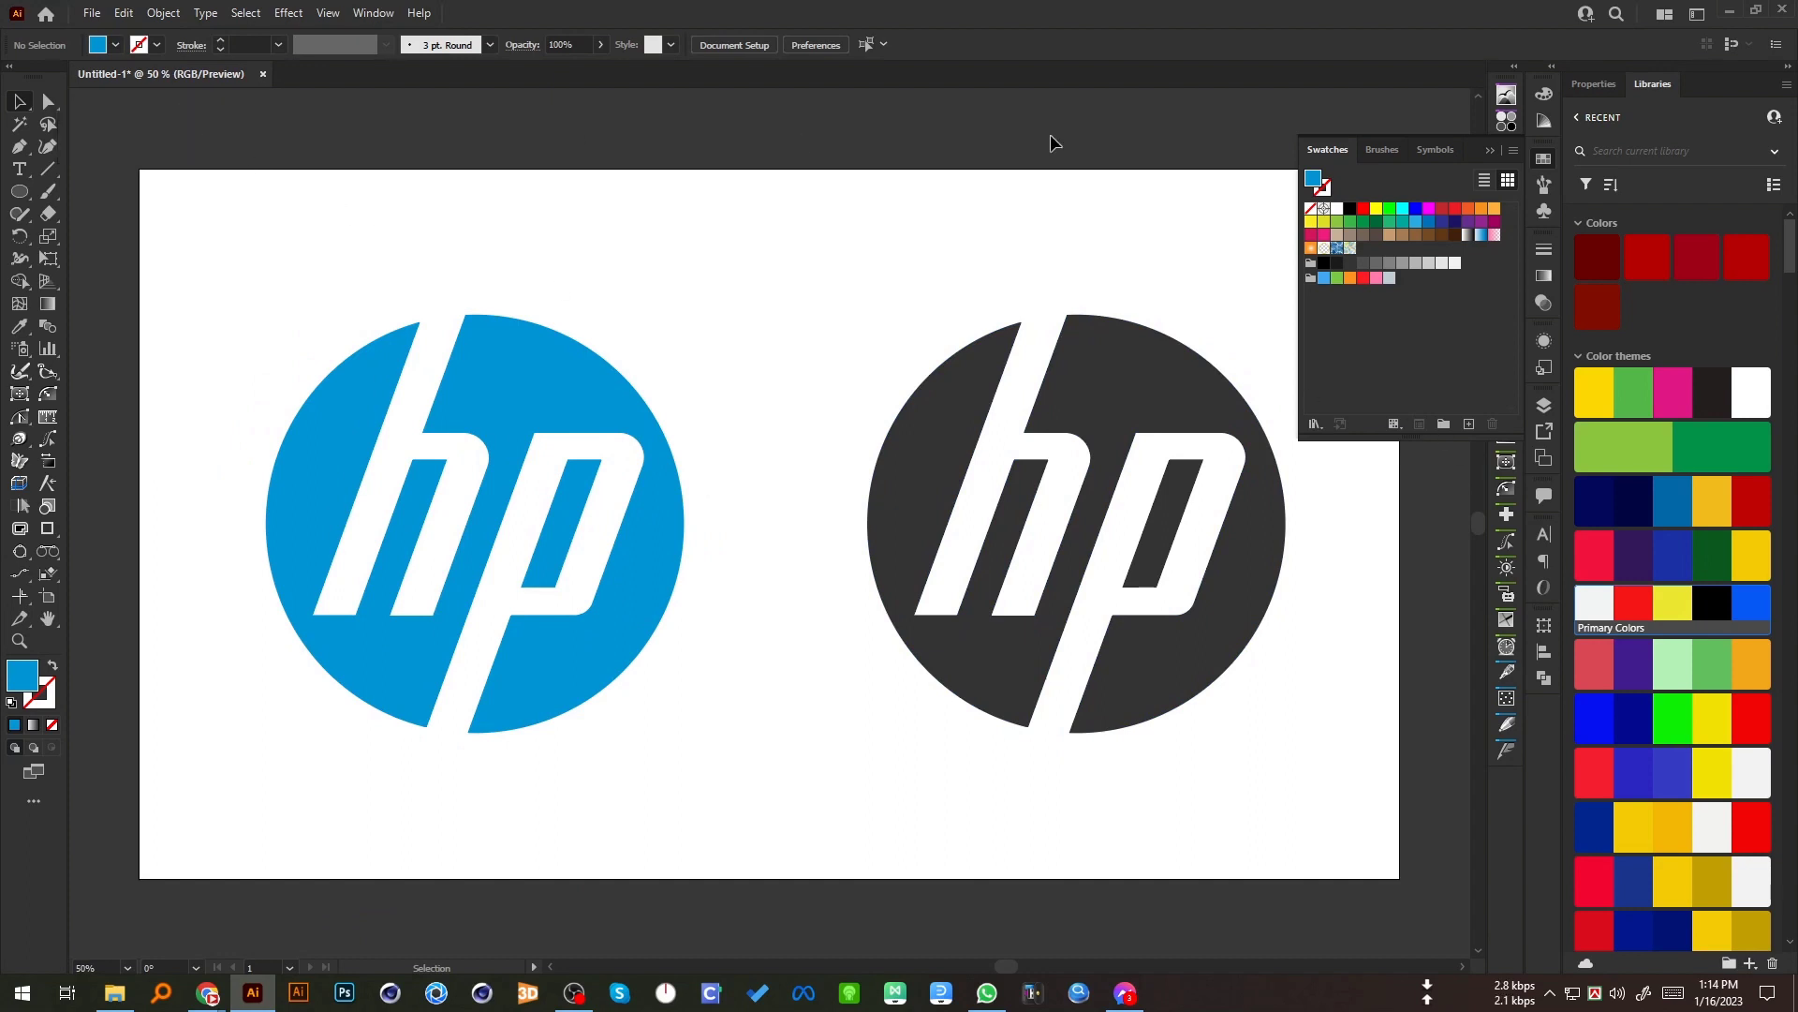
pyautogui.click(1489, 151)
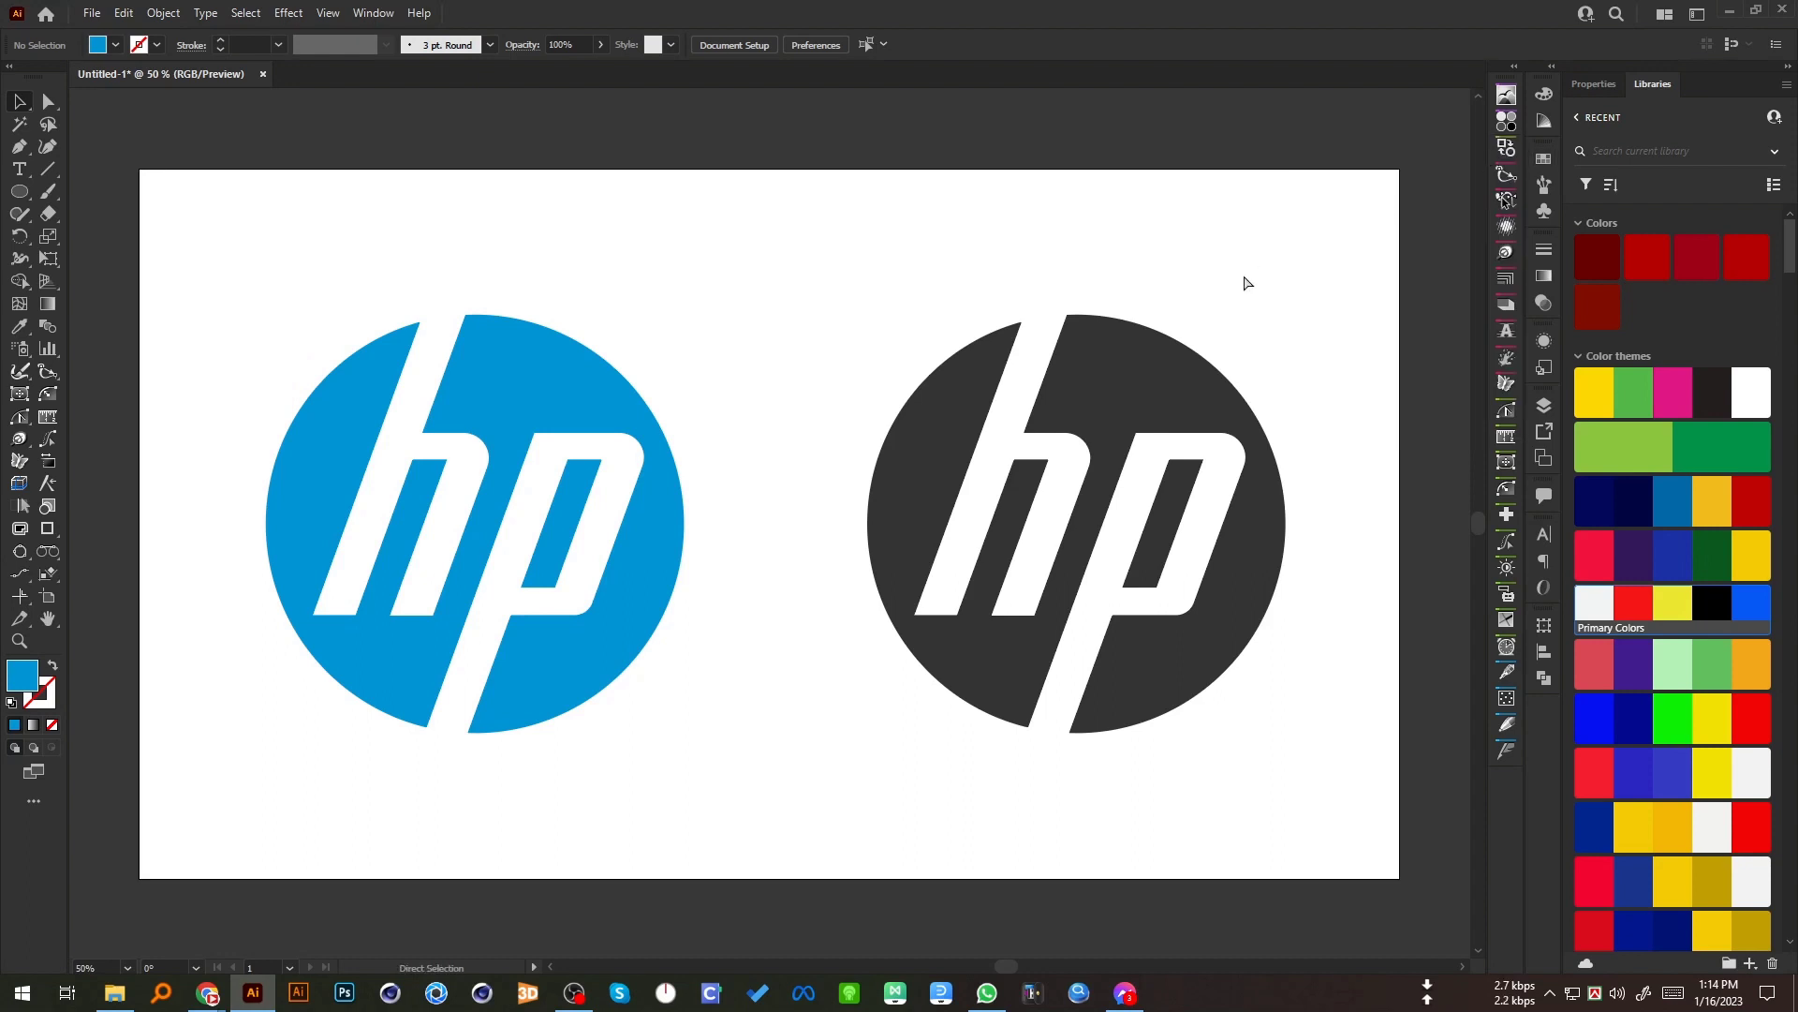
# Step: Draw a 1920 × 1080 px blue rectangle covering the whole artboard and place it behind the logos
pyautogui.hotkey('ctrl', '0')
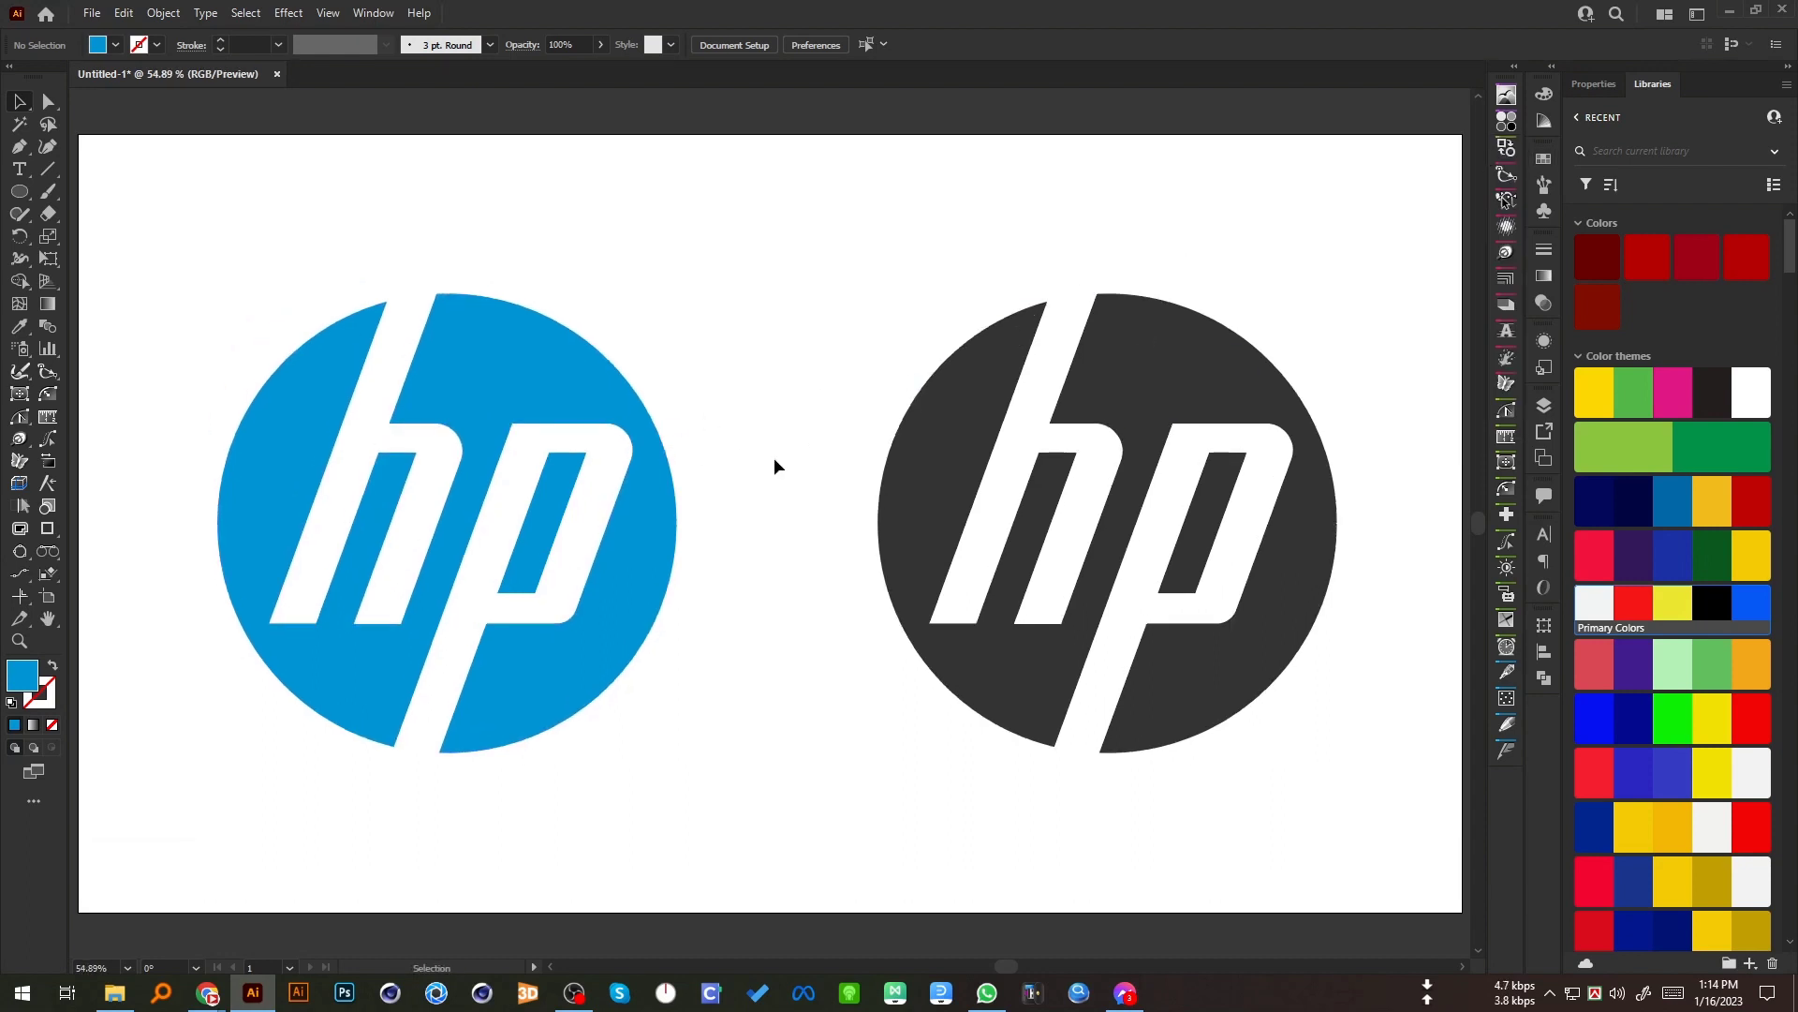
pyautogui.press('m')
pyautogui.moveTo(80, 133); pyautogui.dragTo(1459, 908)
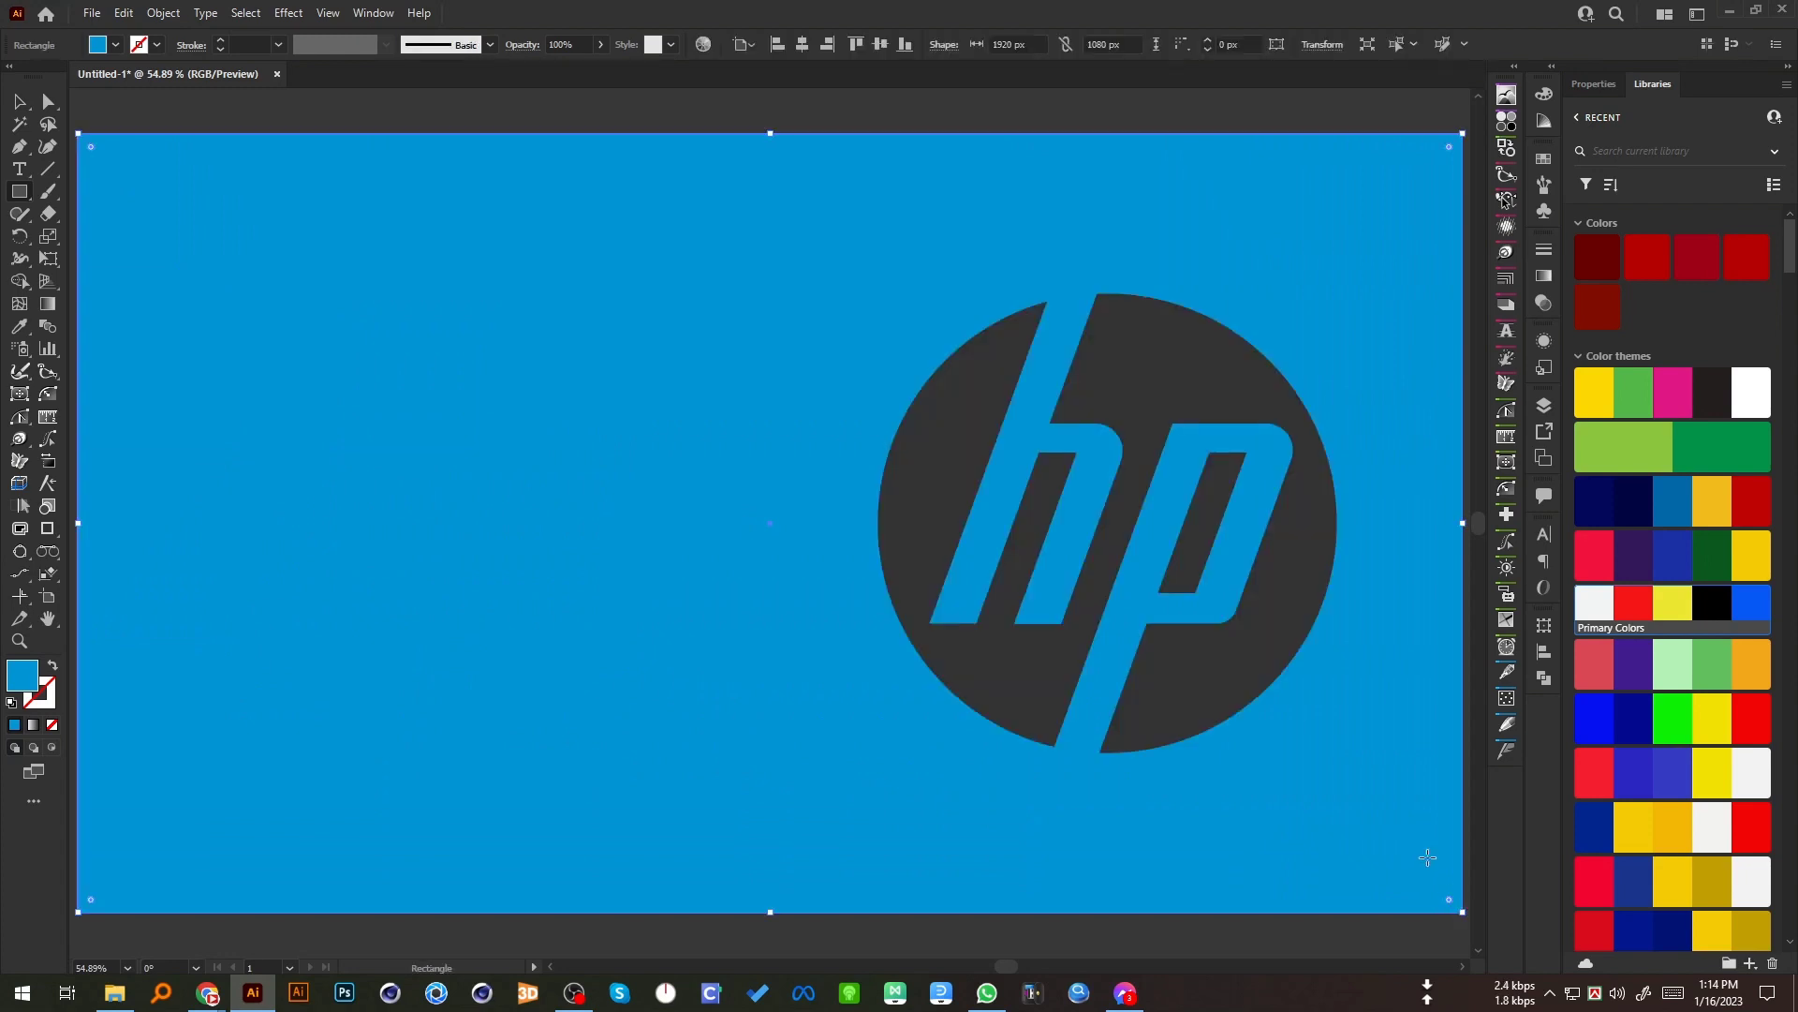
pyautogui.press('ctrl')
# Step: Split the background rectangle into one row and two columns with Split Into Grid
pyautogui.hotkey('ctrl', 'alt', 'shift', 'g')
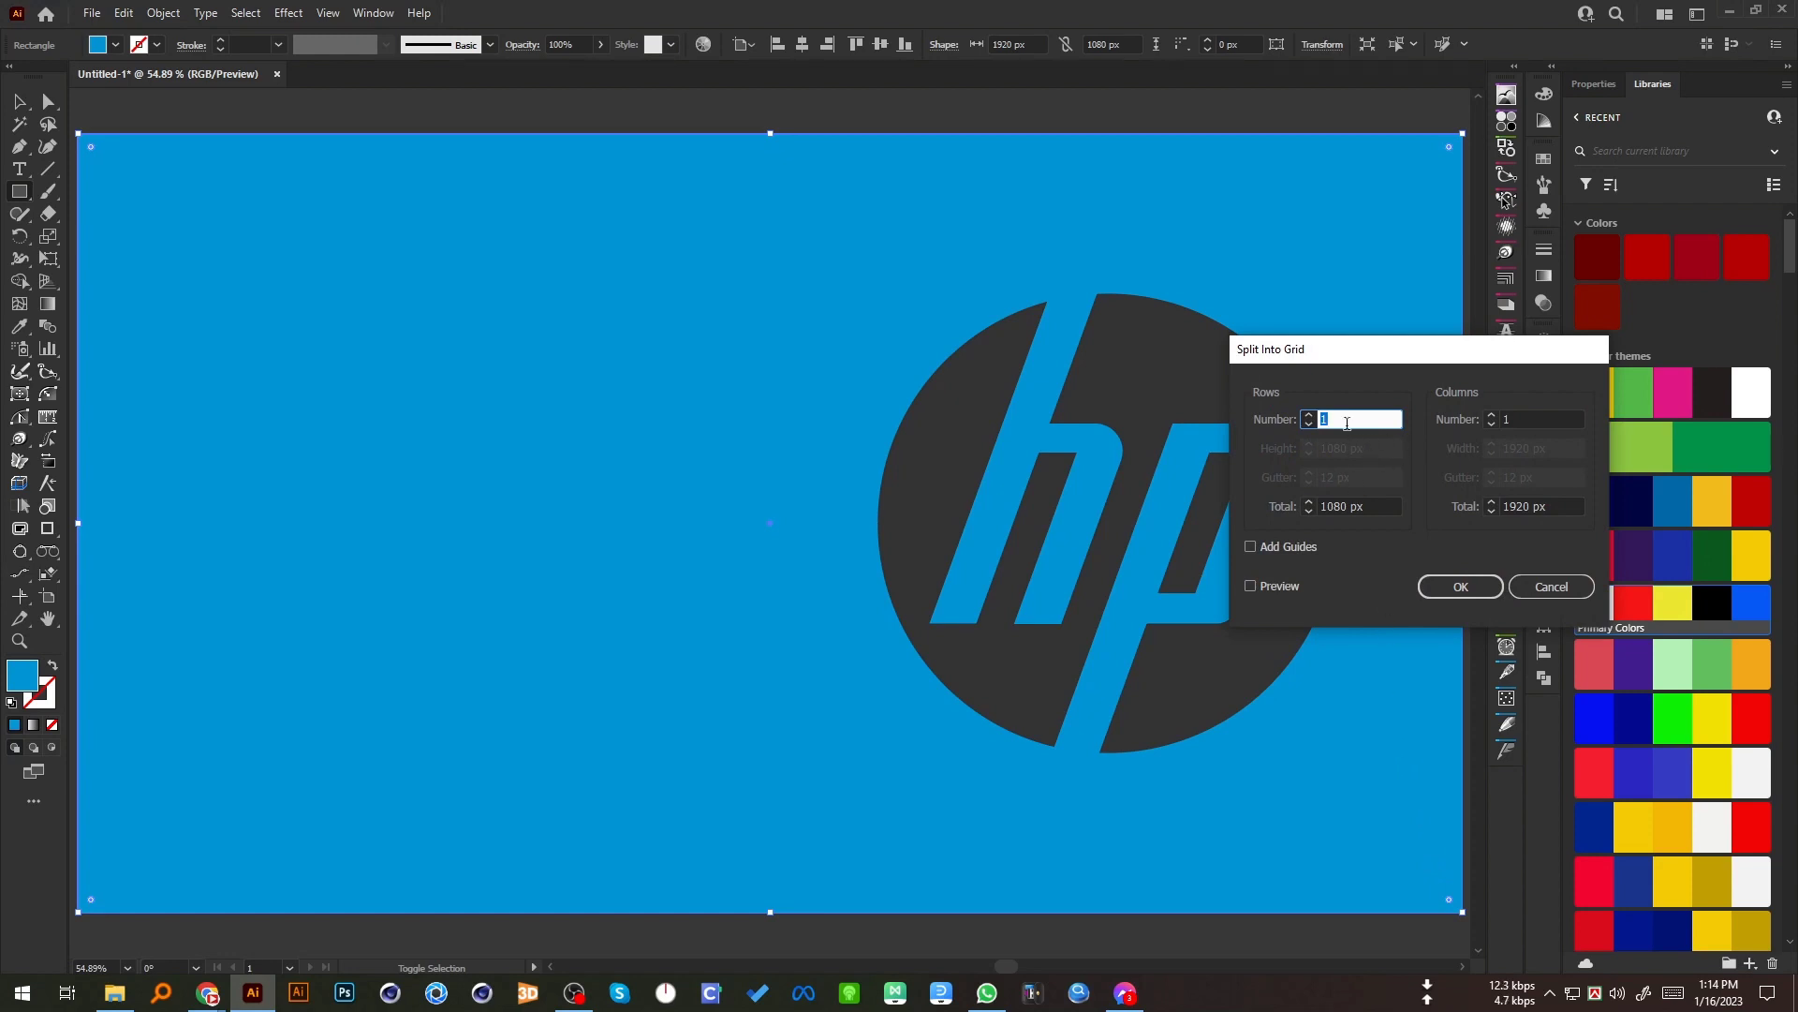
pyautogui.write('2')
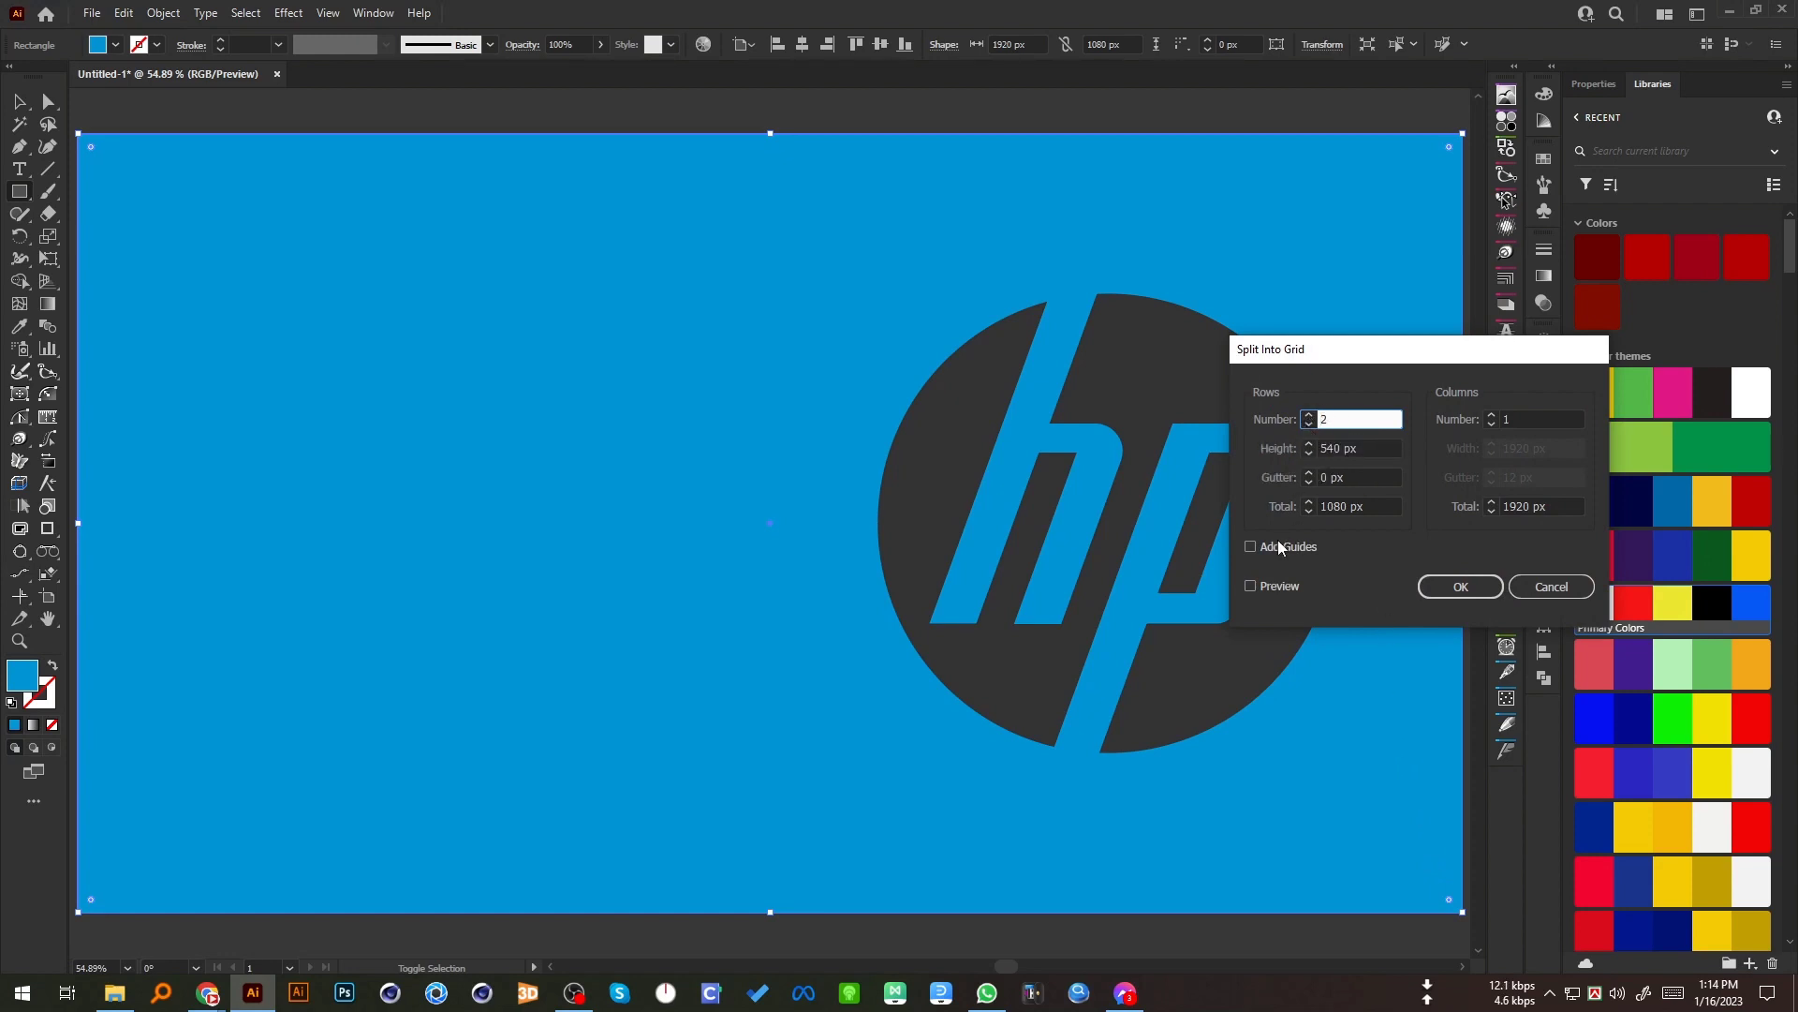
pyautogui.click(1250, 586)
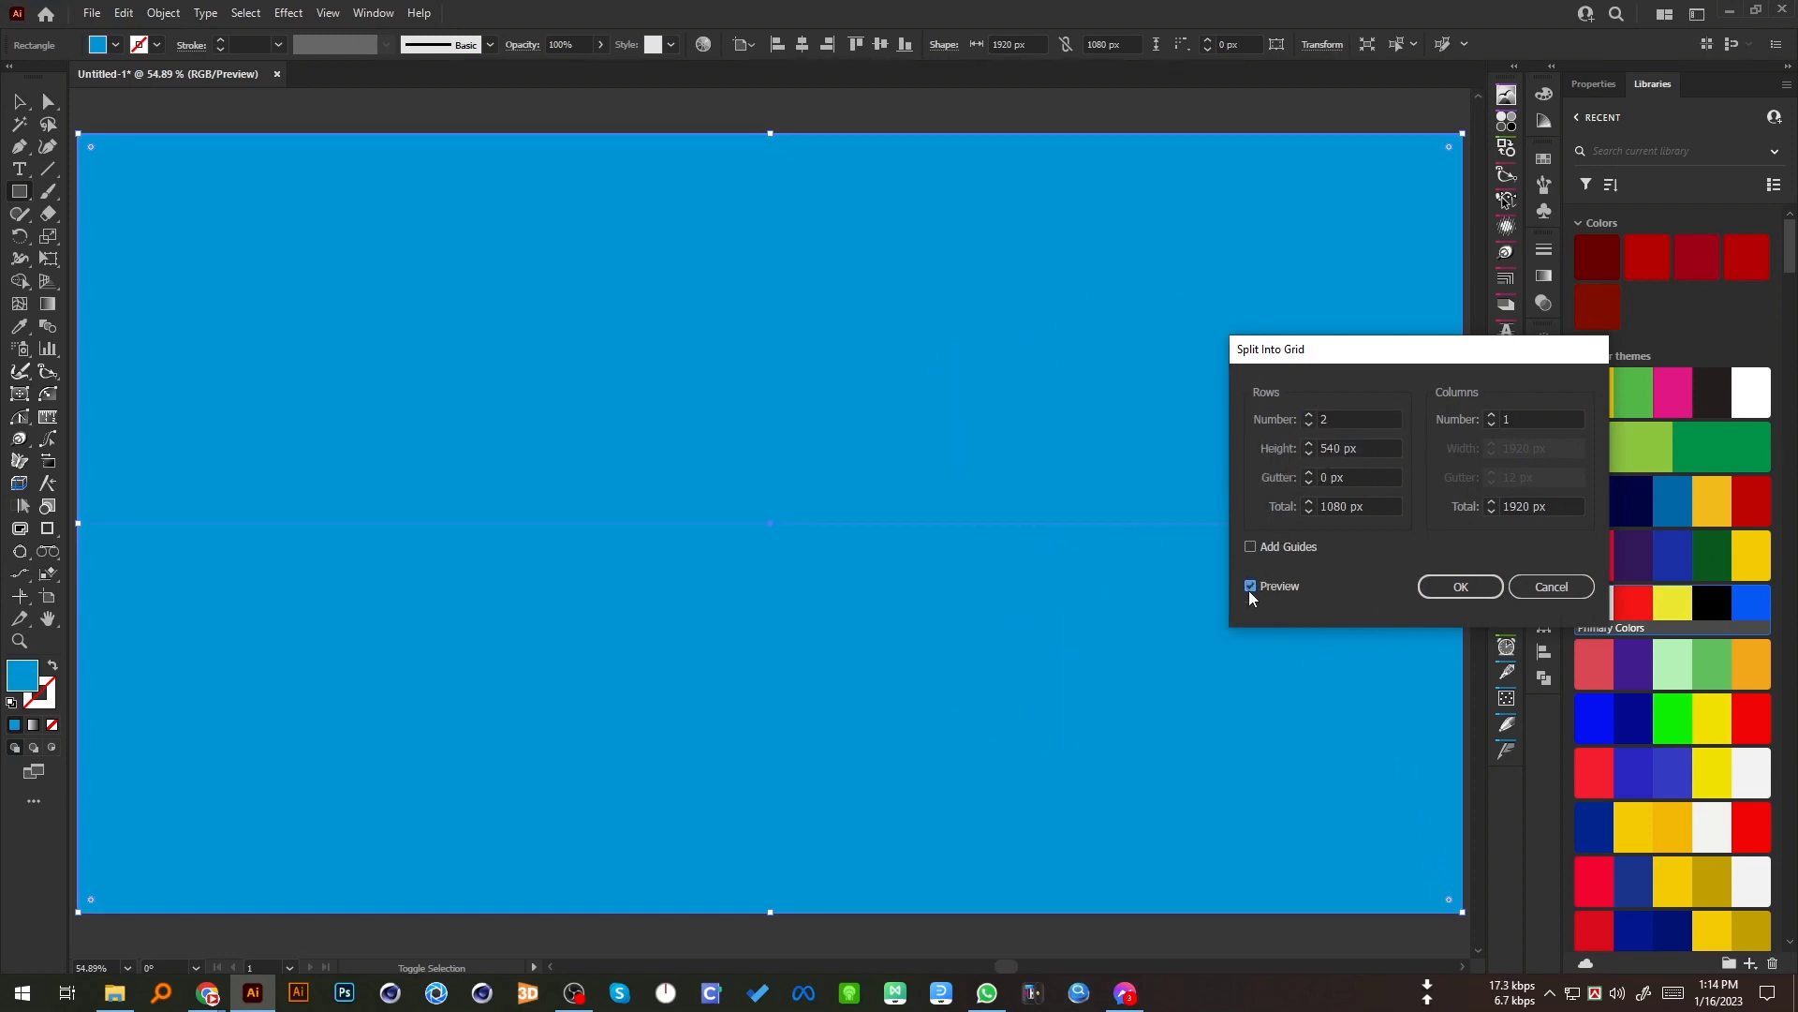
pyautogui.click(1250, 587)
pyautogui.click(1310, 424)
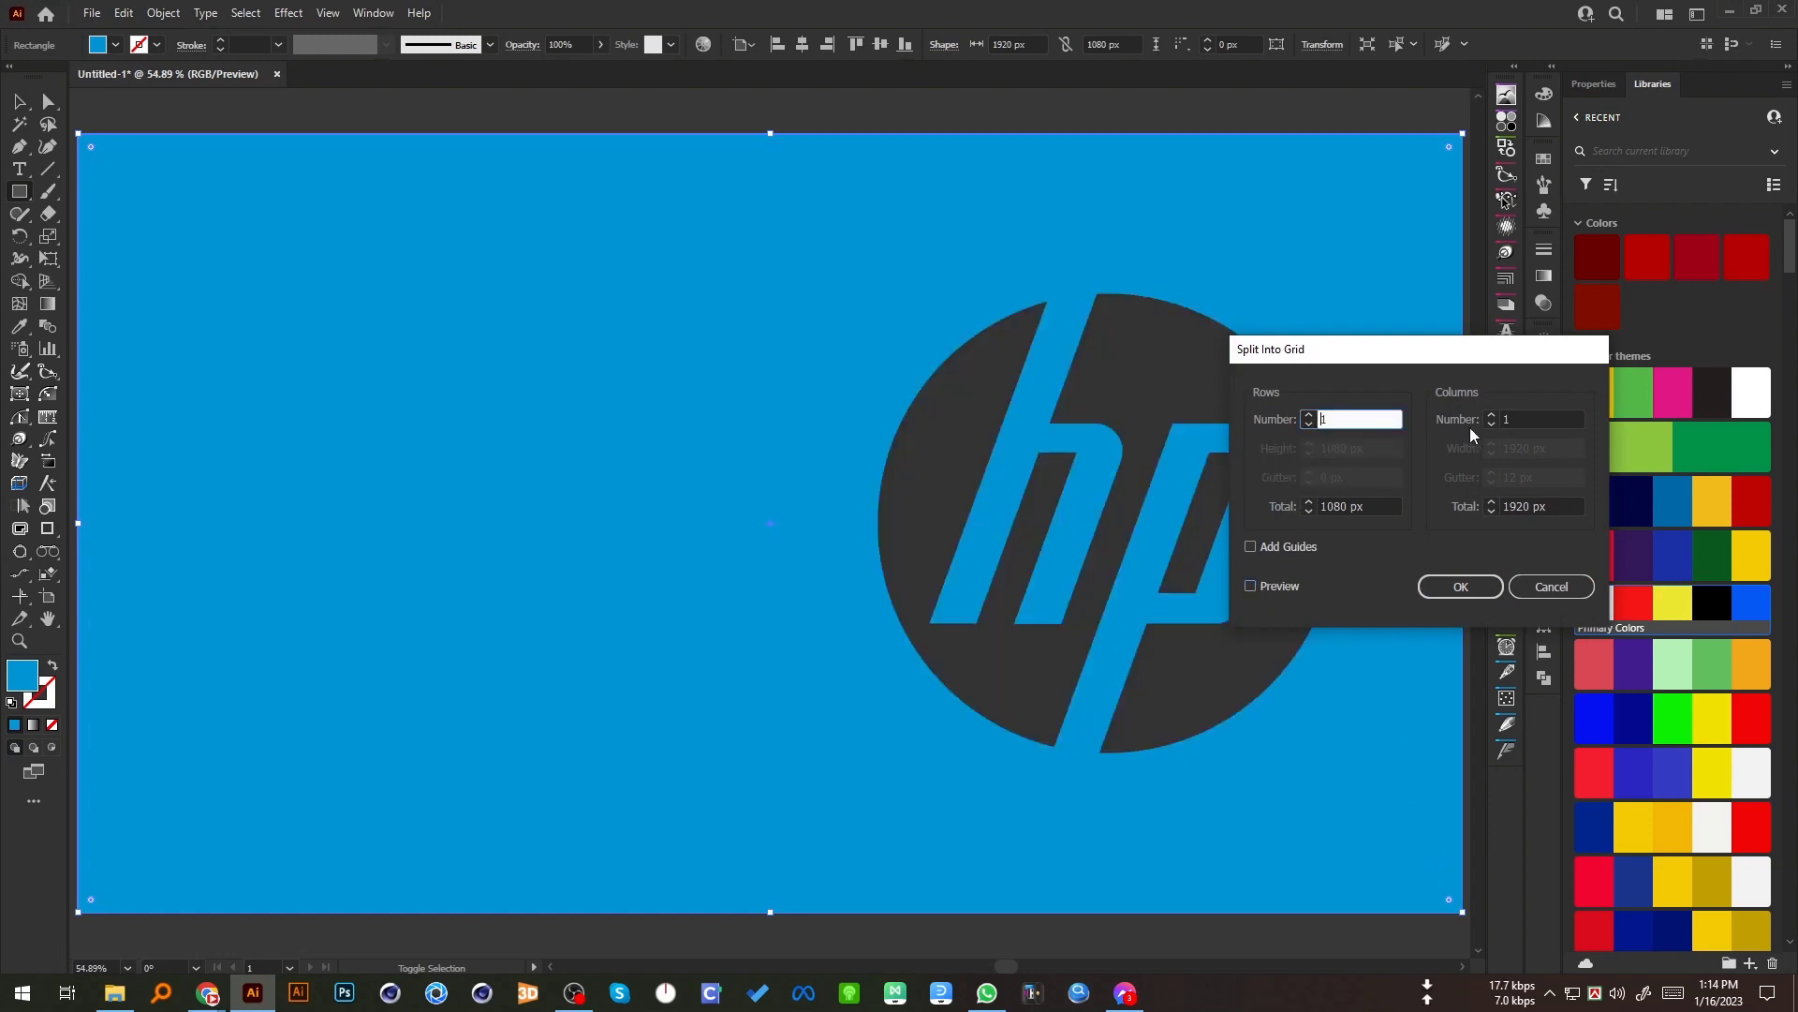
pyautogui.click(1492, 414)
pyautogui.click(1251, 587)
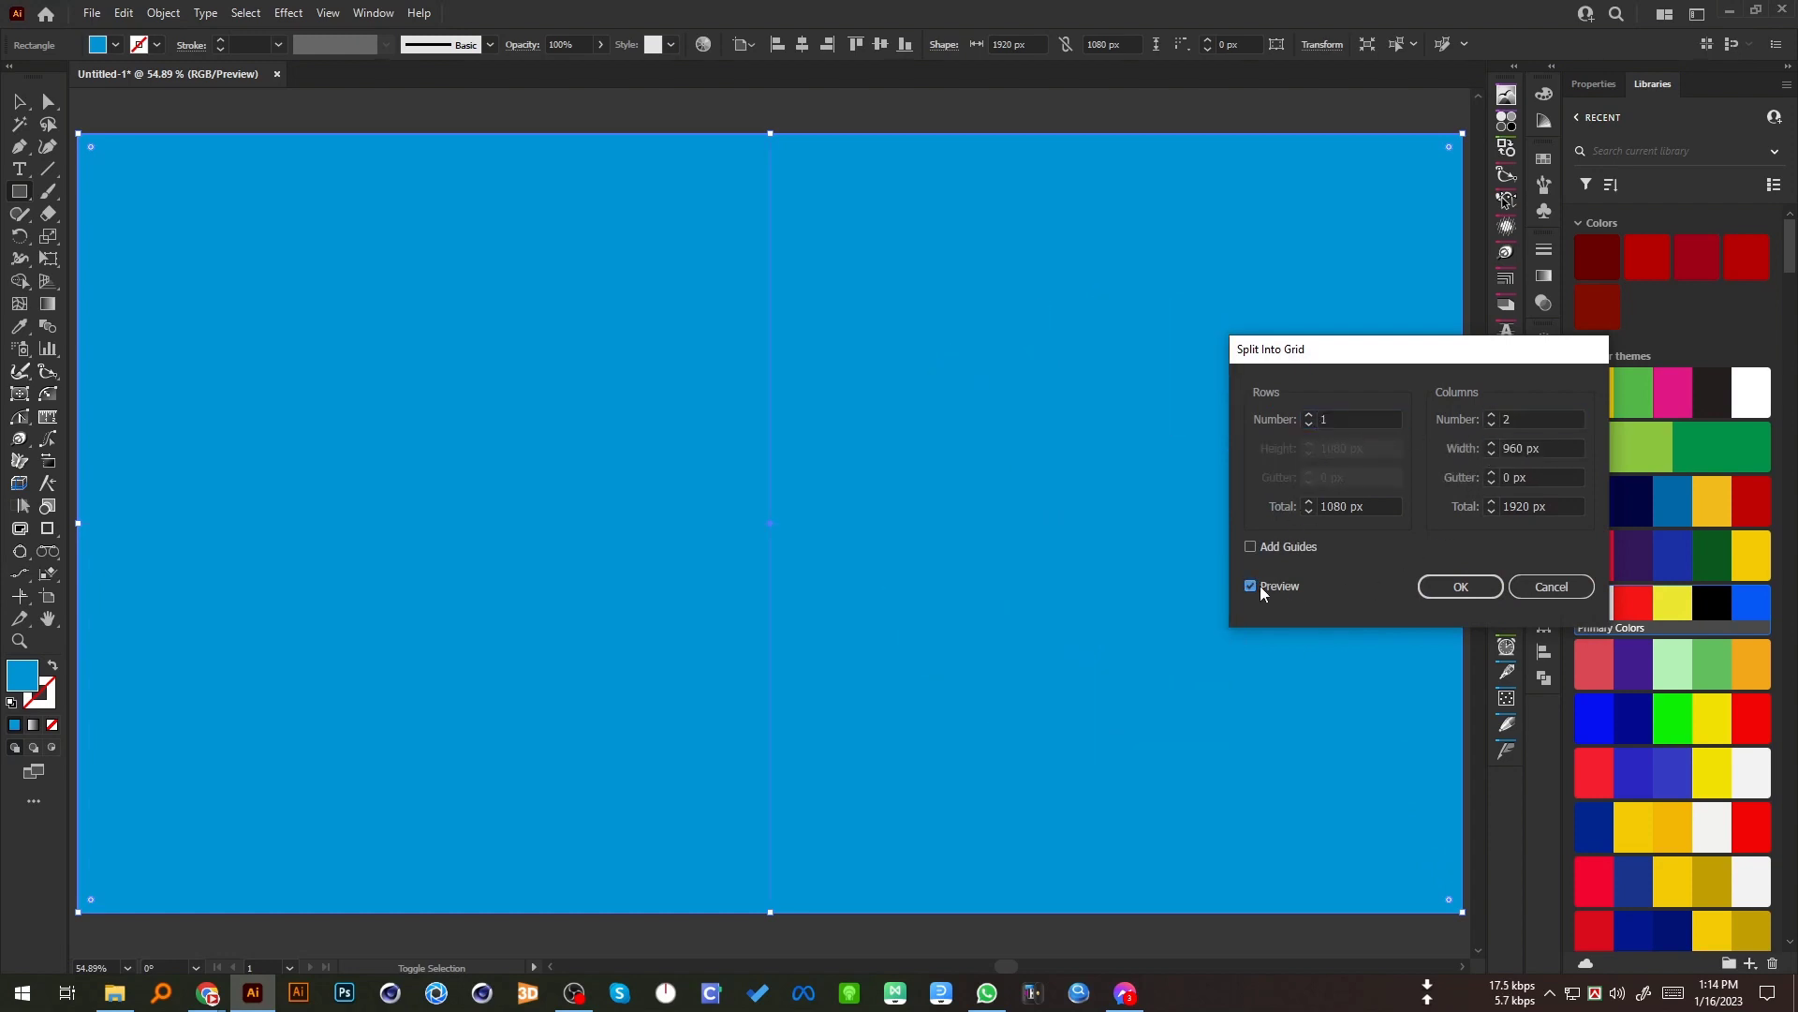
pyautogui.click(1460, 586)
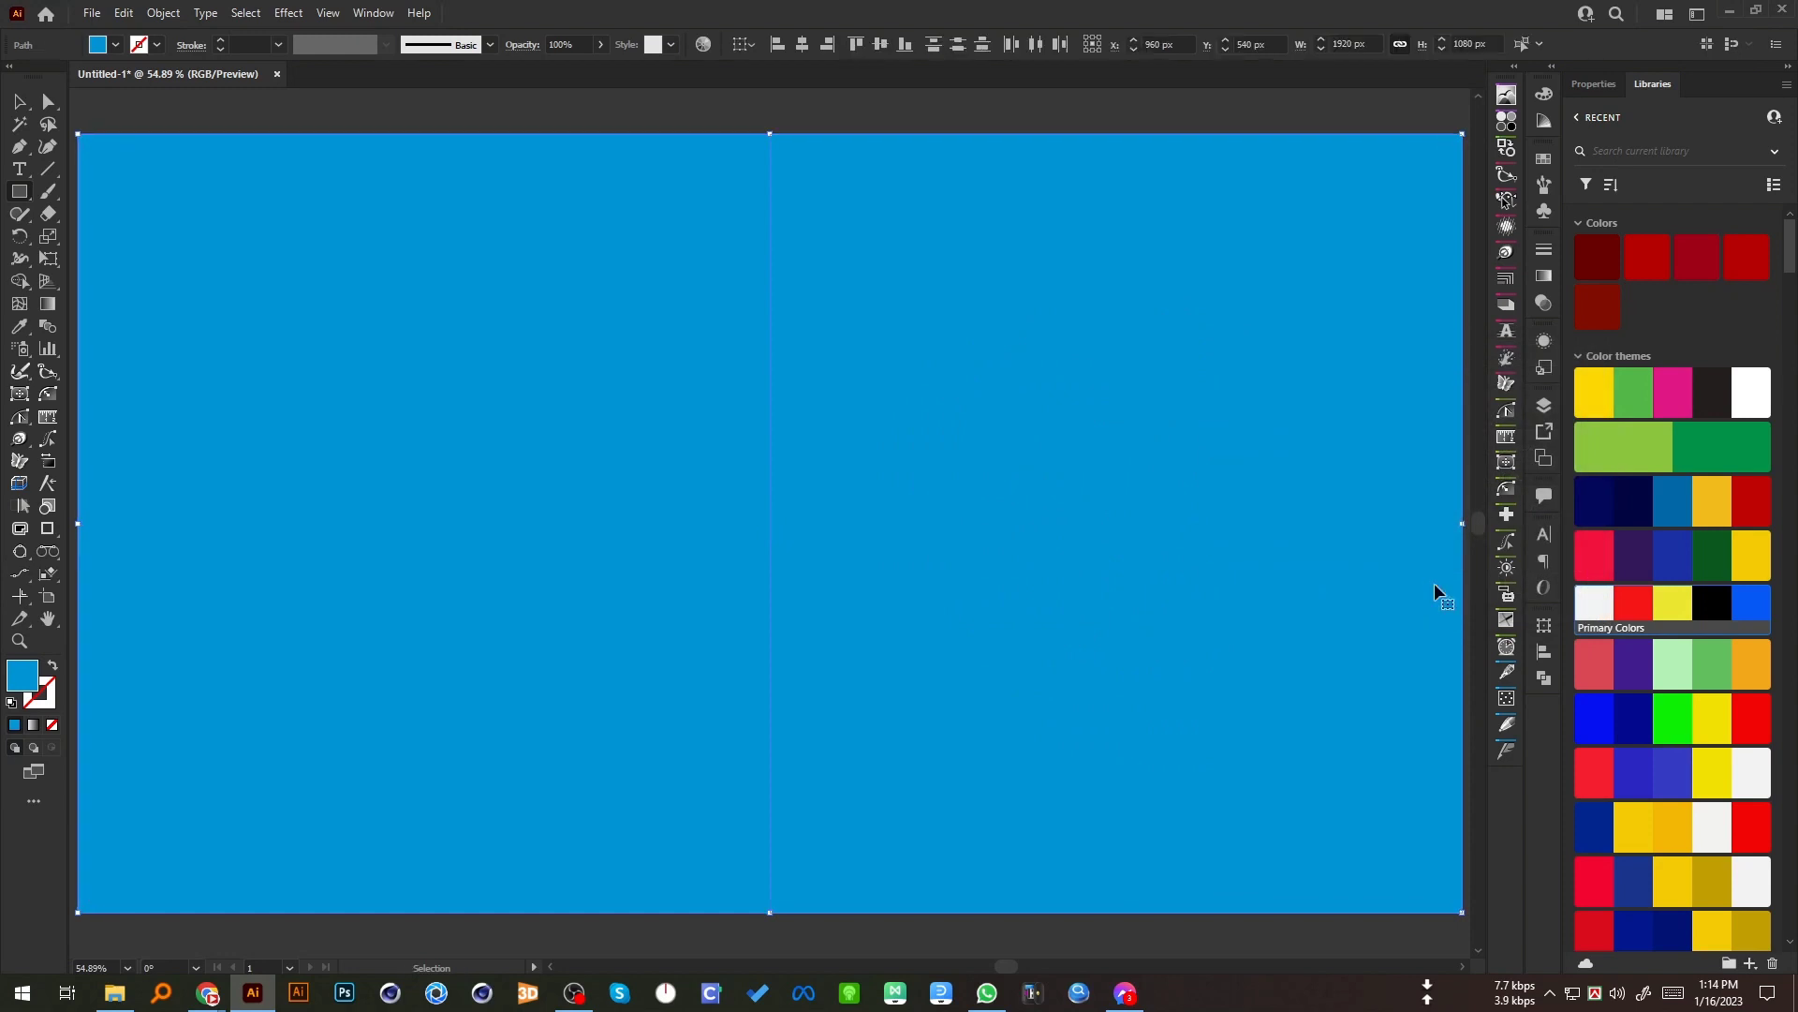
# Step: Send the two background halves behind the logos and fill the right half with white
pyautogui.press('v')
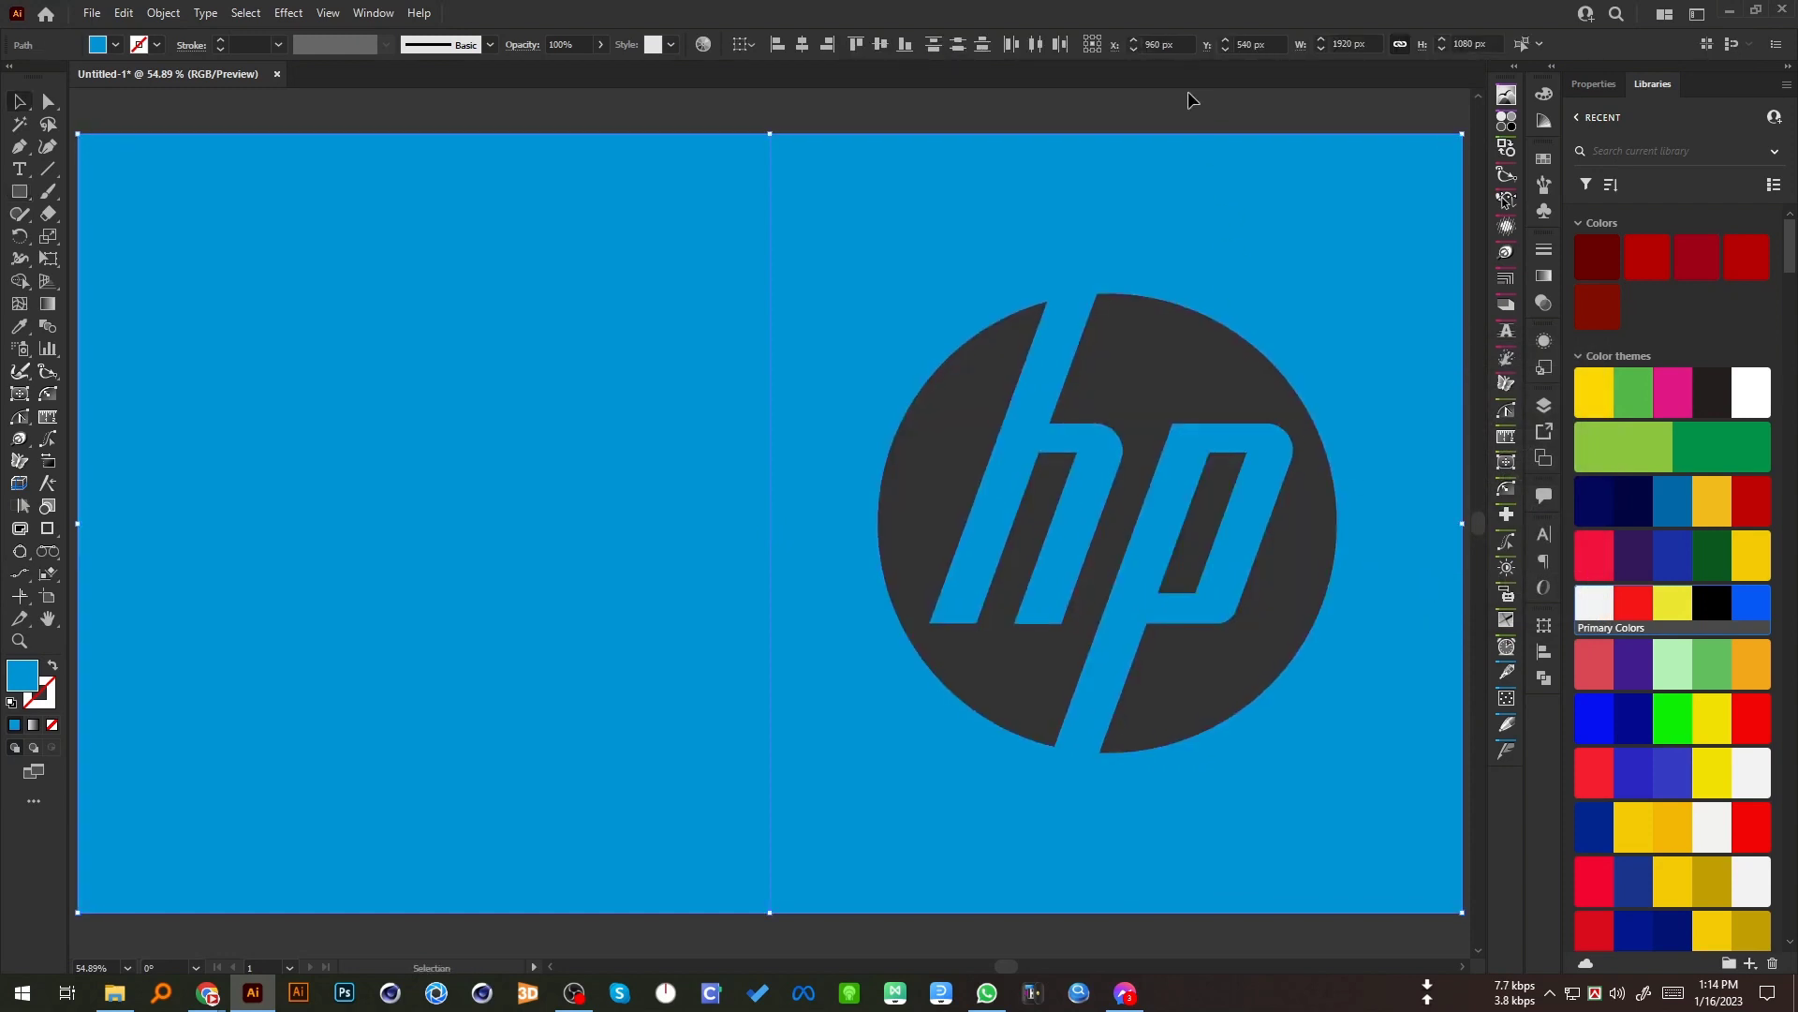
pyautogui.click(1188, 116)
pyautogui.click(1026, 211)
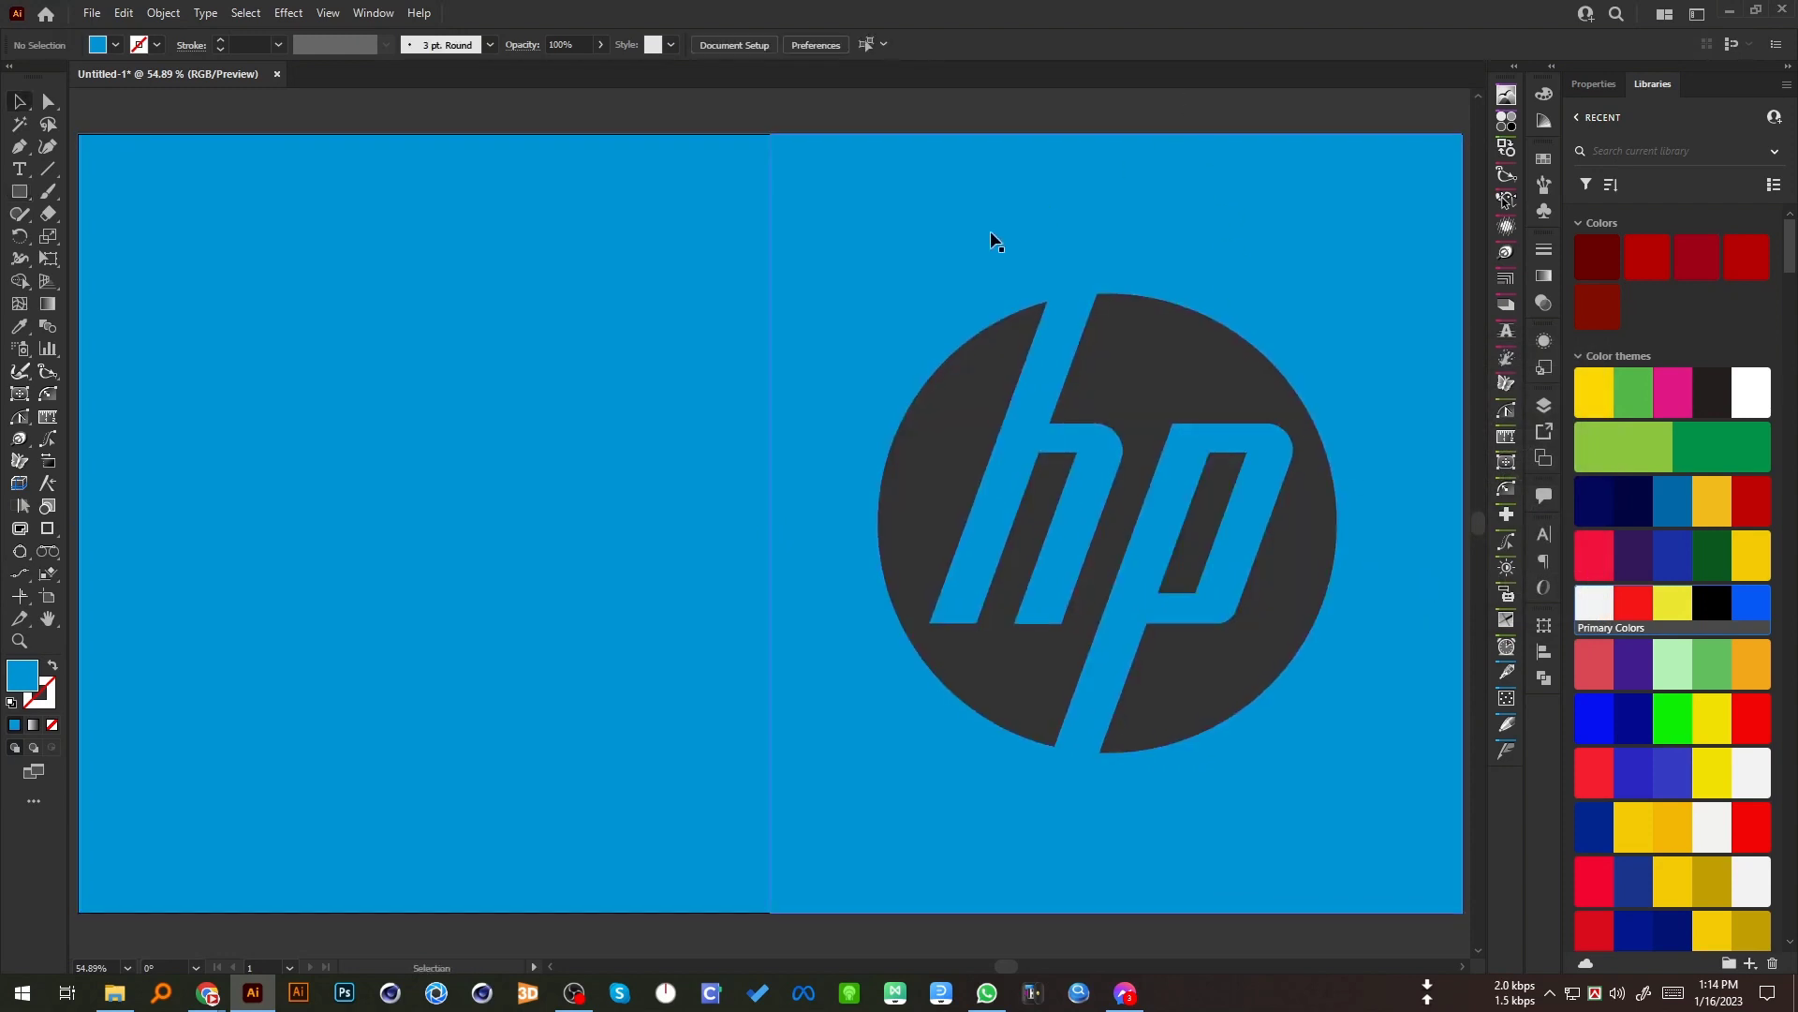
pyautogui.click(1546, 163)
pyautogui.click(1337, 208)
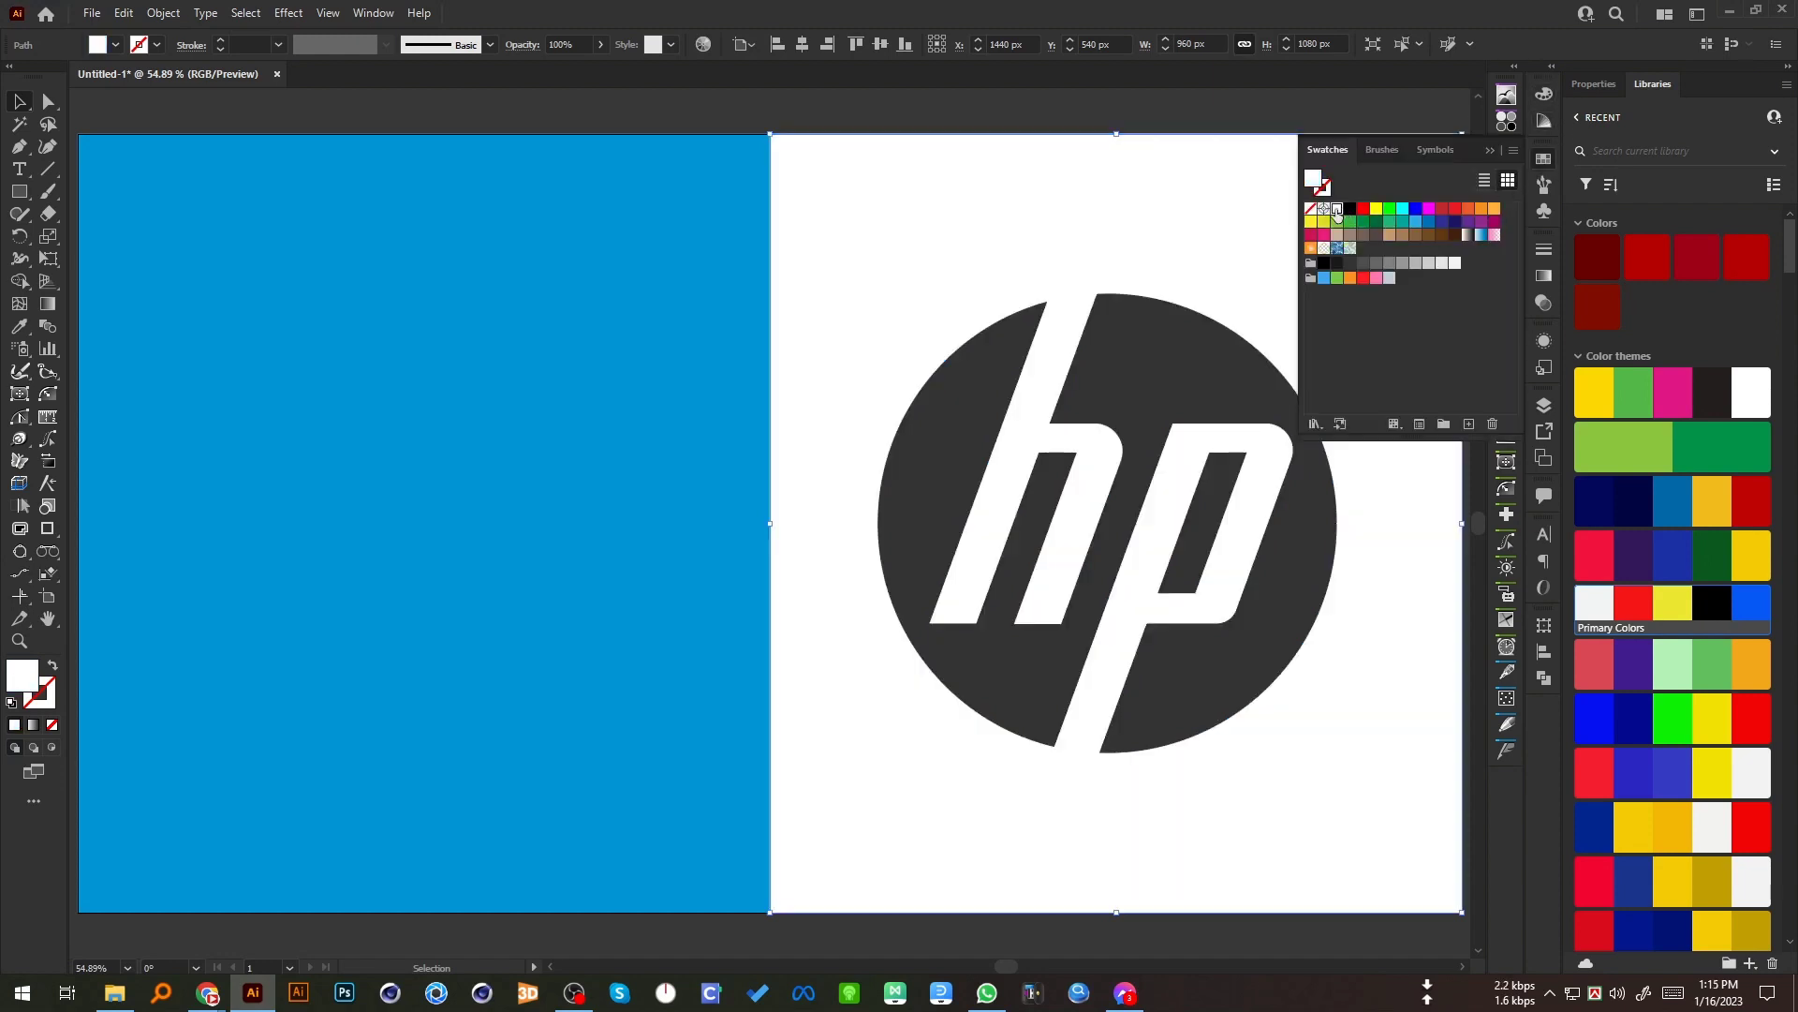
pyautogui.click(1042, 112)
# Step: Delete the dark gray logo and move the blue logo onto the white half of the background
pyautogui.click(1164, 381)
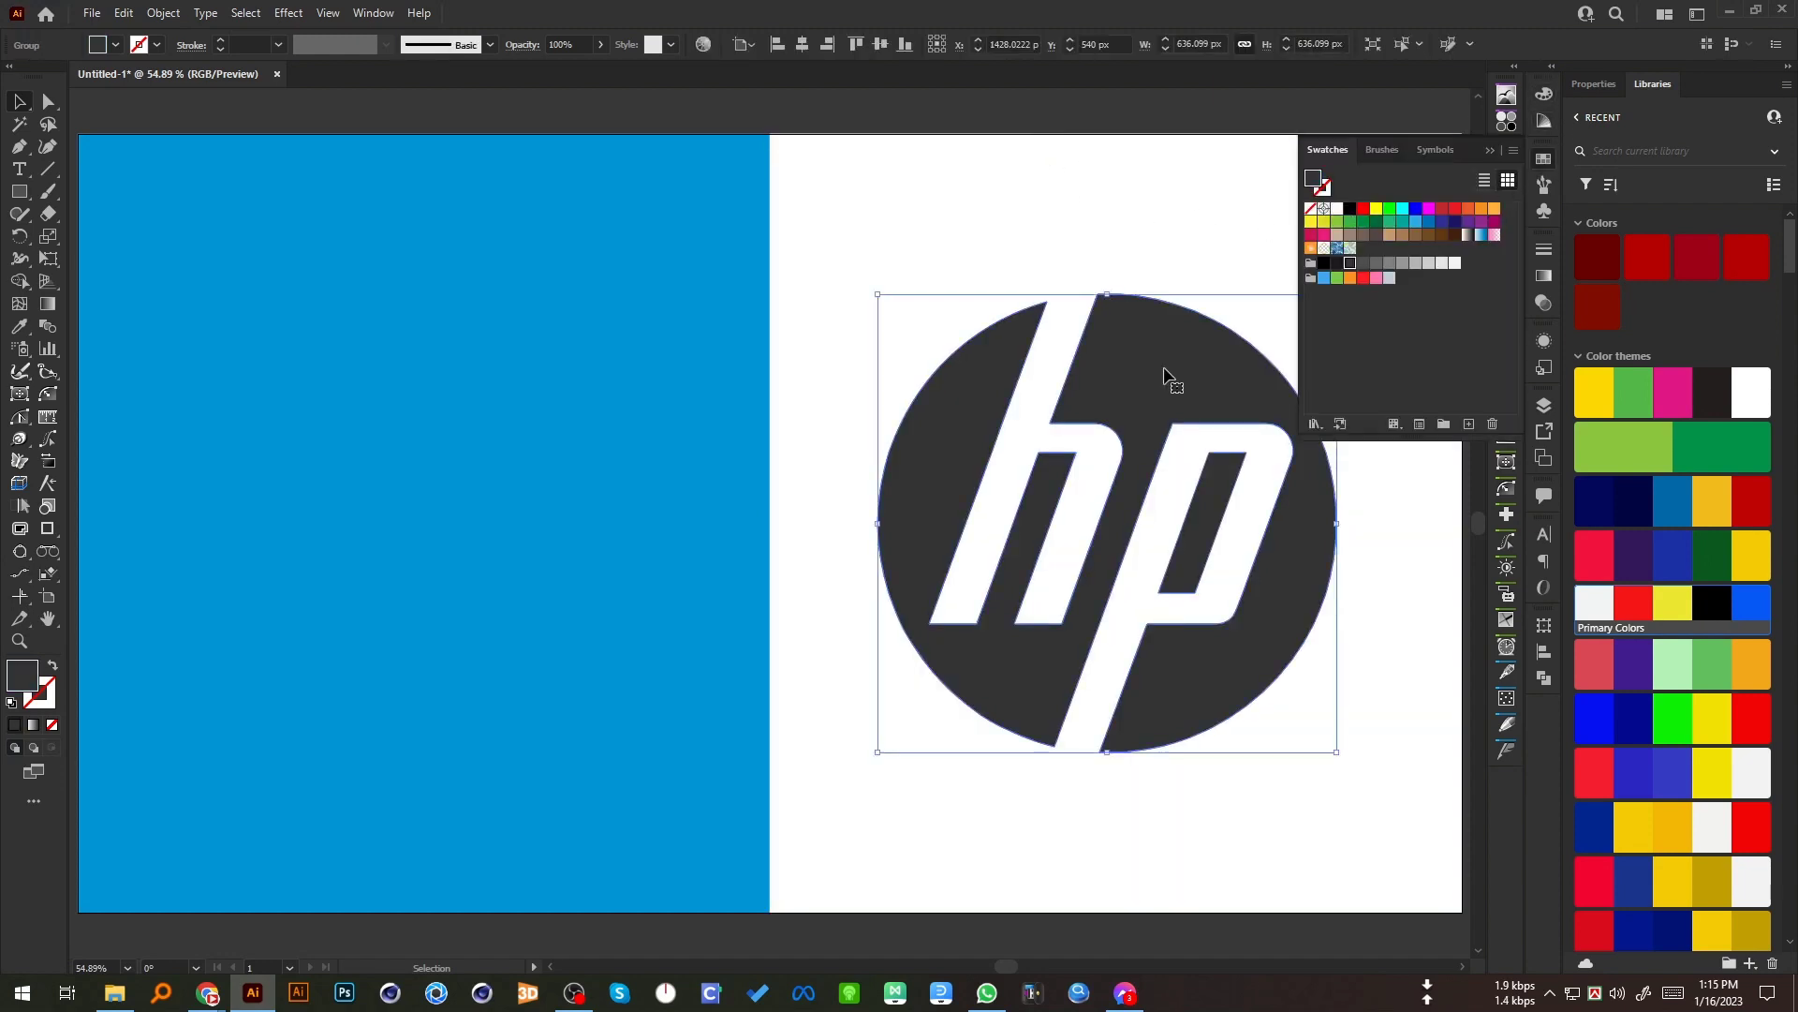
pyautogui.press('Delete')
pyautogui.click(547, 465)
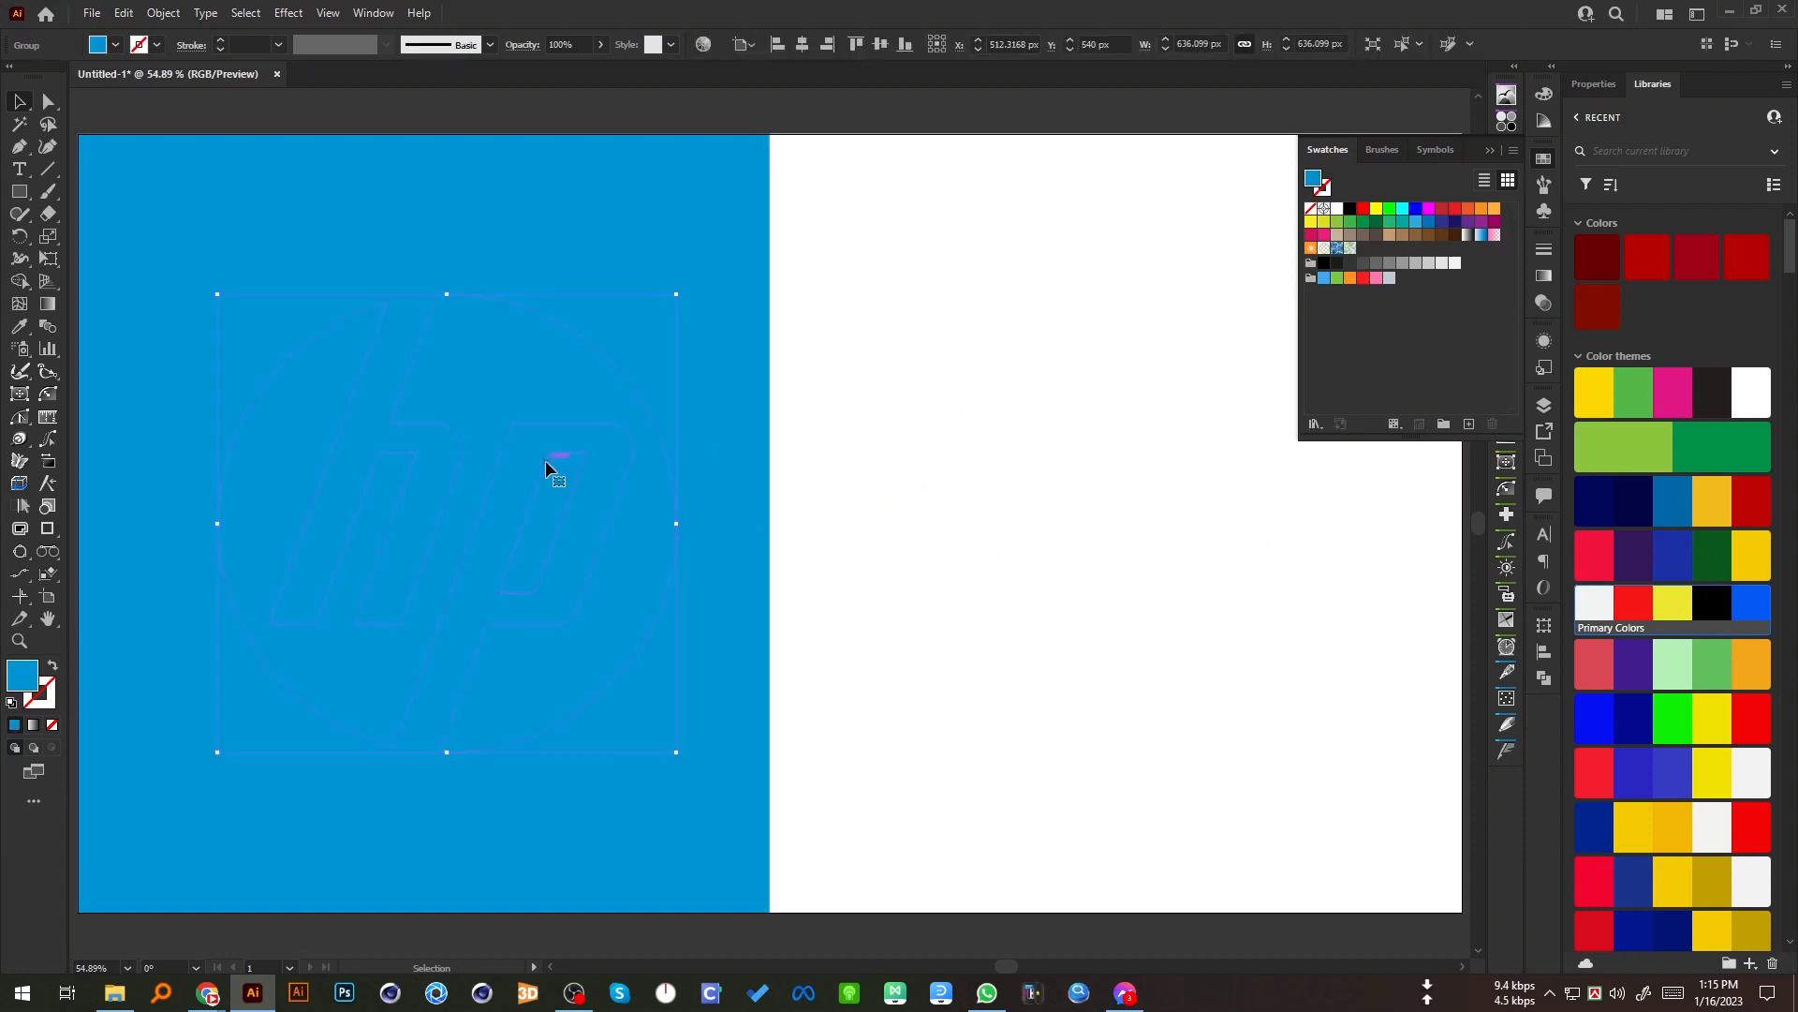
pyautogui.press('a')
pyautogui.moveTo(545, 459); pyautogui.dragTo(1173, 461)
# Step: Center the blue logo horizontally on the white half, using that half as the key object for alignment
pyautogui.keyDown('shift'); pyautogui.click(1112, 230); pyautogui.keyUp('shift')
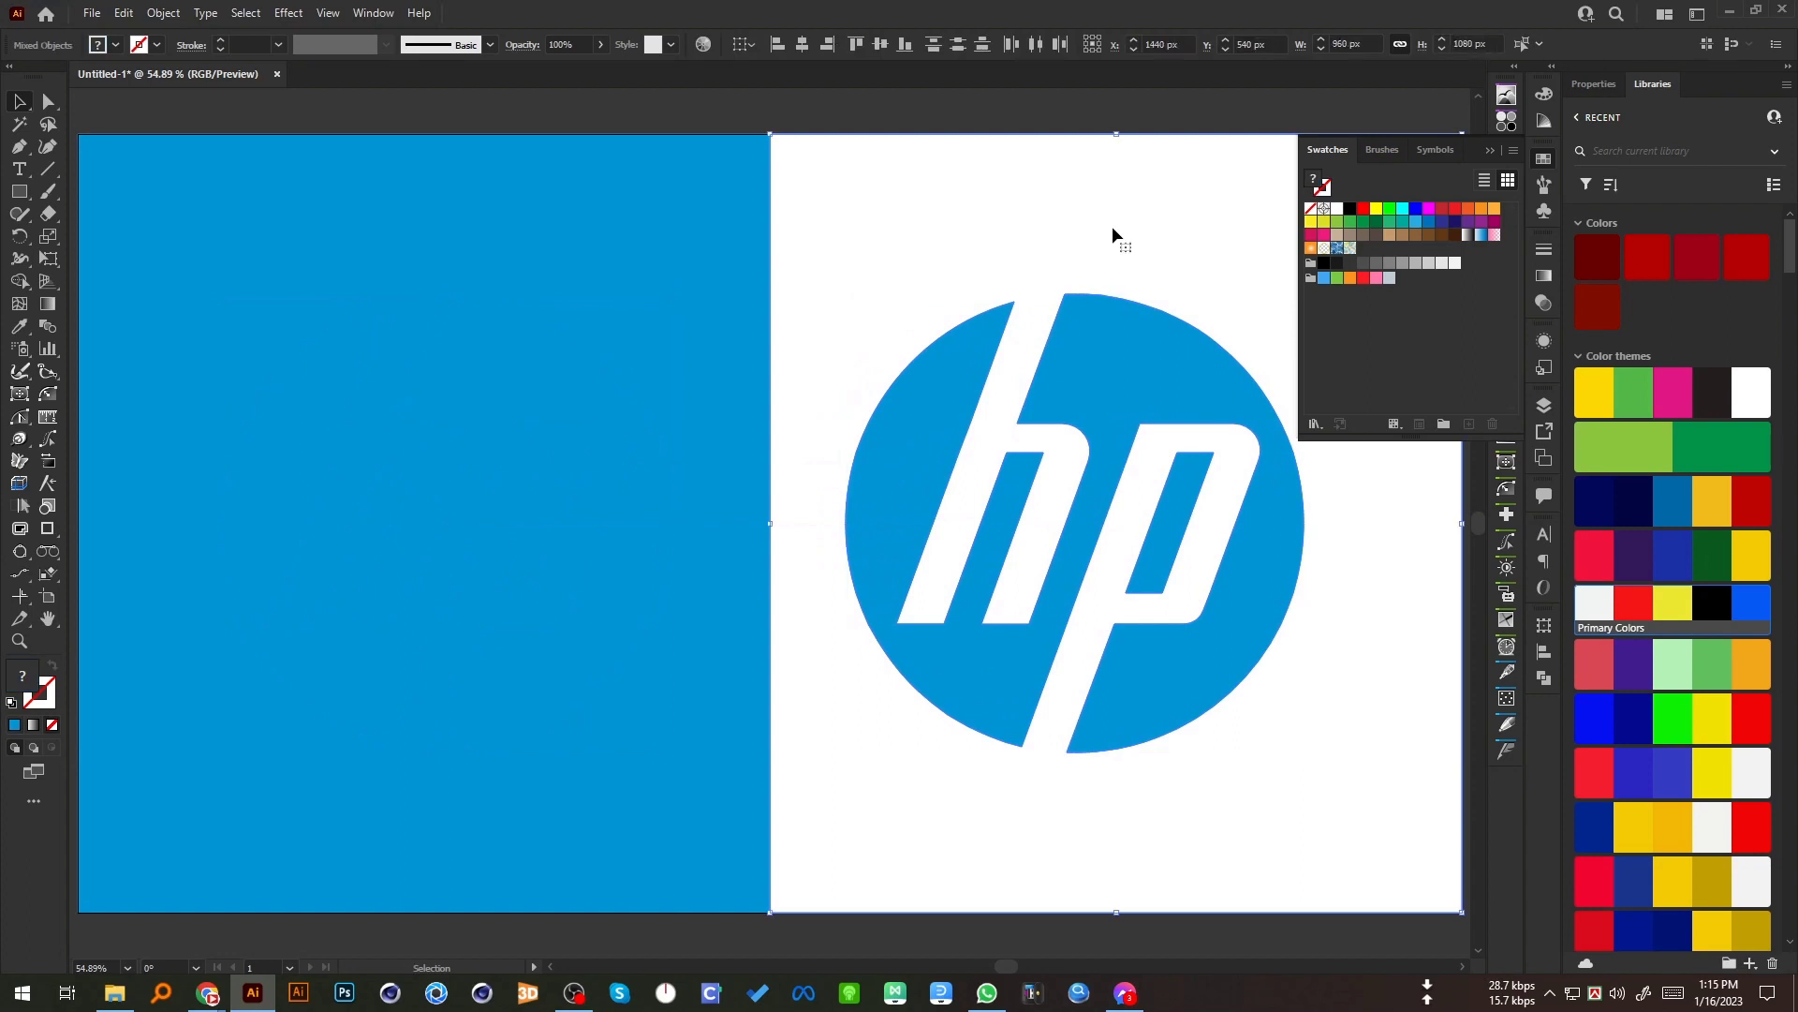
pyautogui.click(1106, 226)
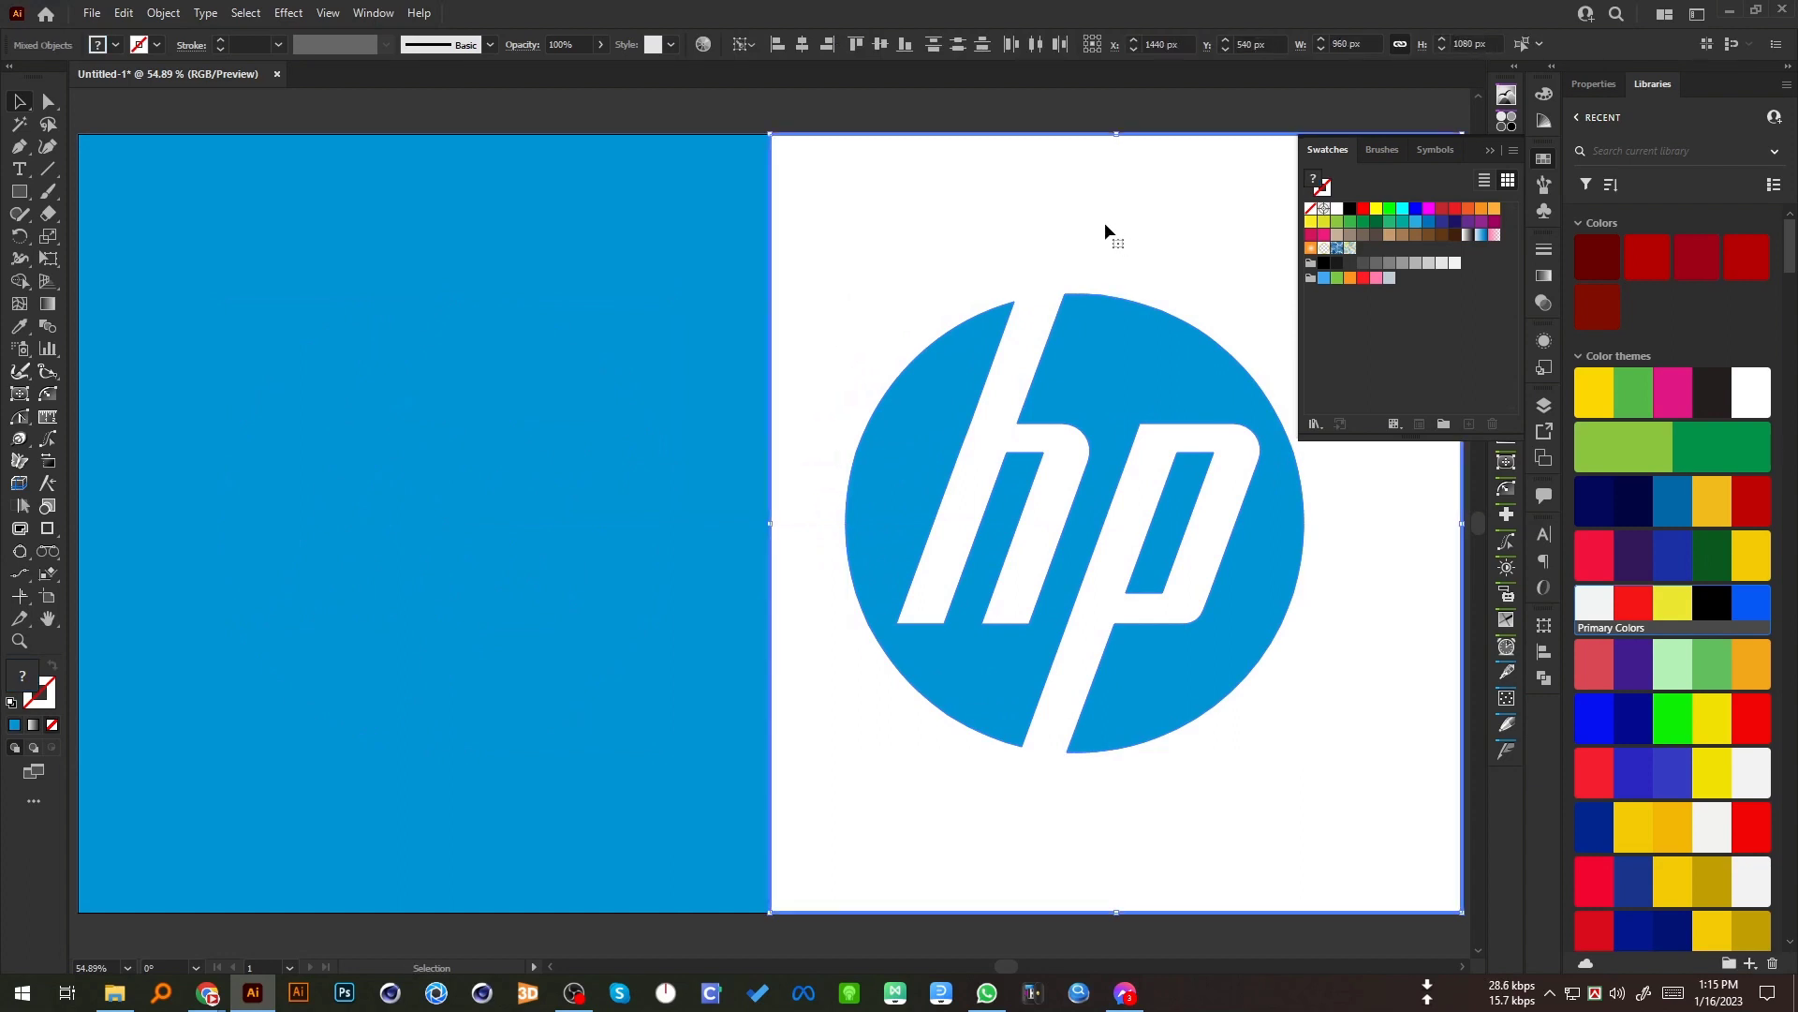
pyautogui.click(812, 47)
pyautogui.click(974, 108)
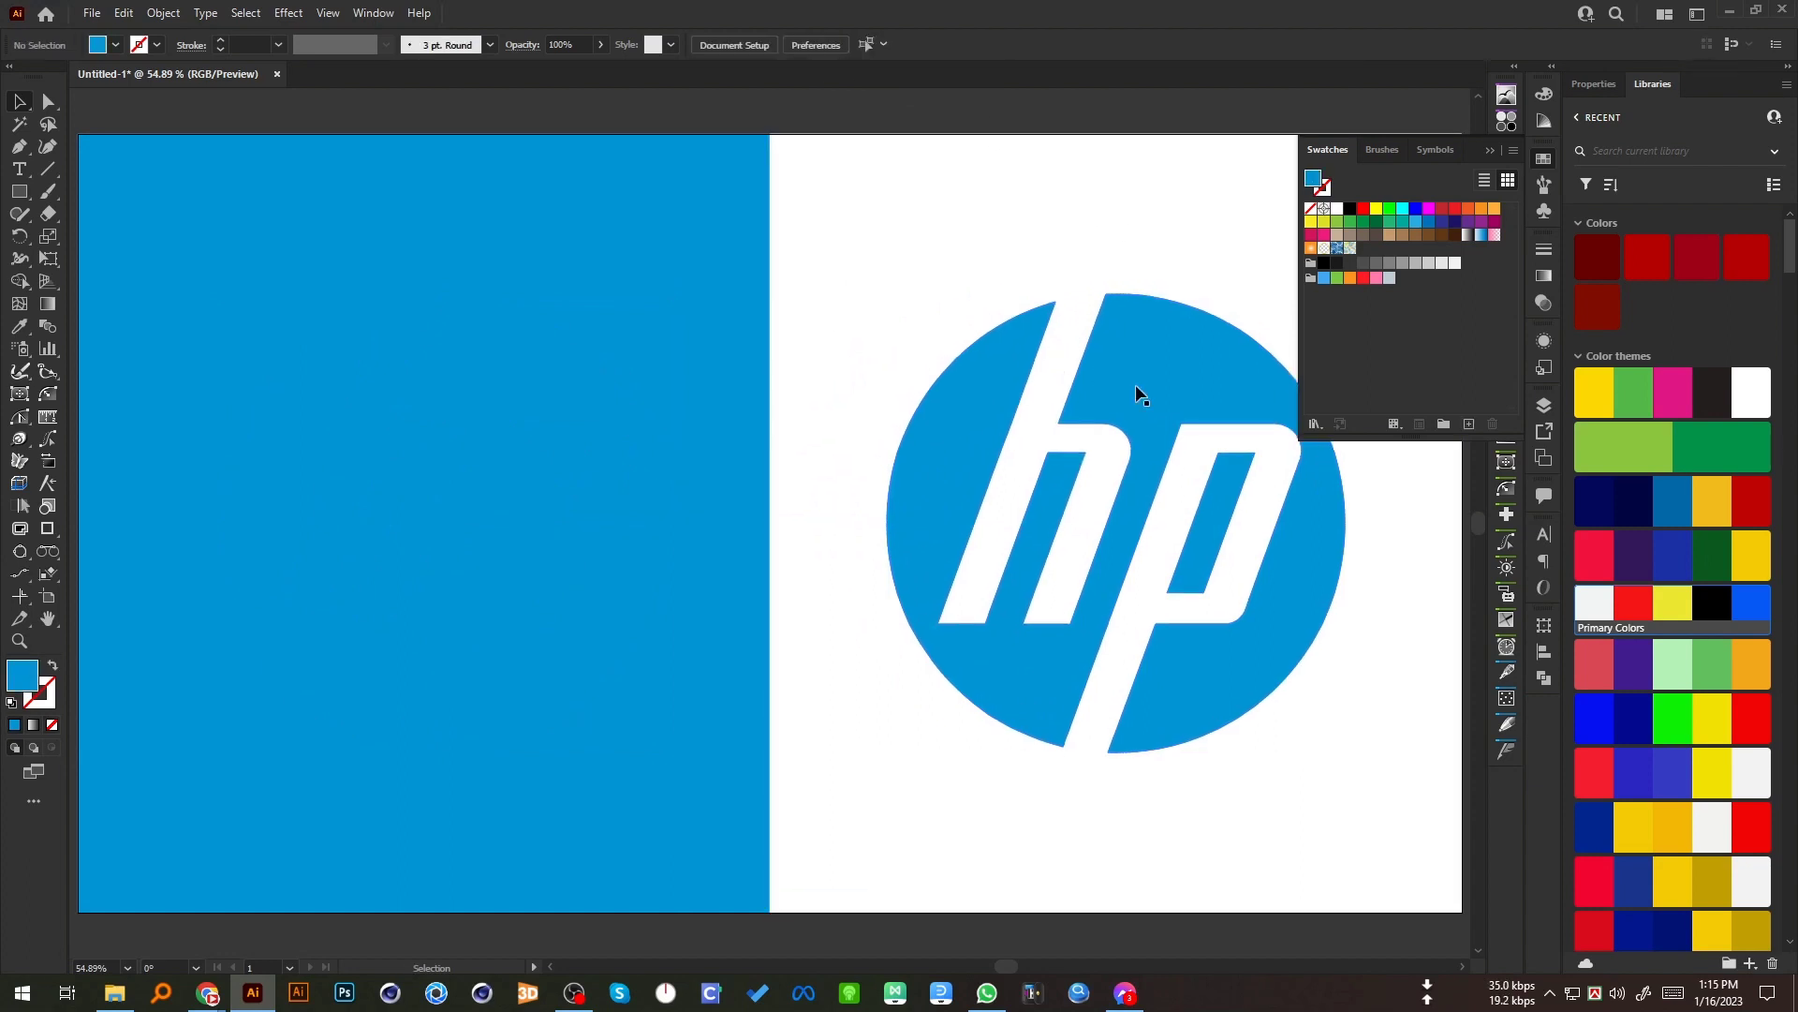
# Step: Copy the blue logo on the white half and paste the duplicate directly in front of the original
pyautogui.click(1138, 388)
pyautogui.click(134, 18)
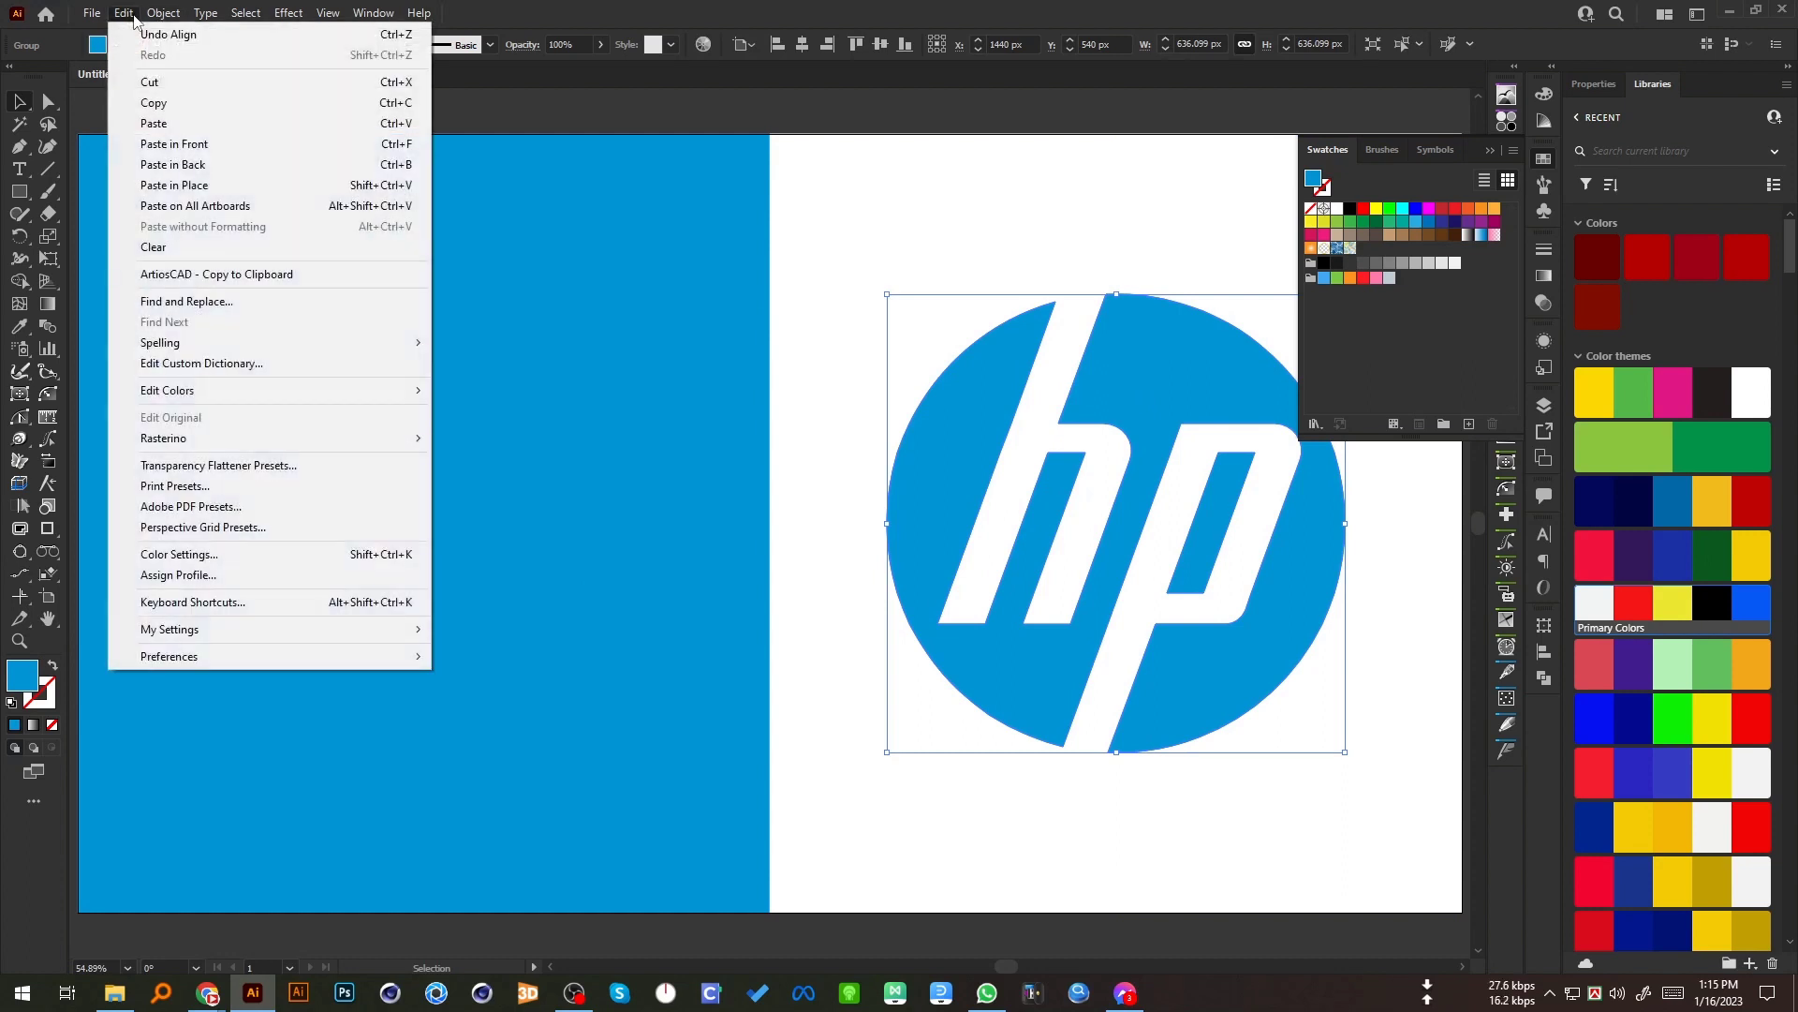
pyautogui.click(131, 19)
pyautogui.click(131, 19)
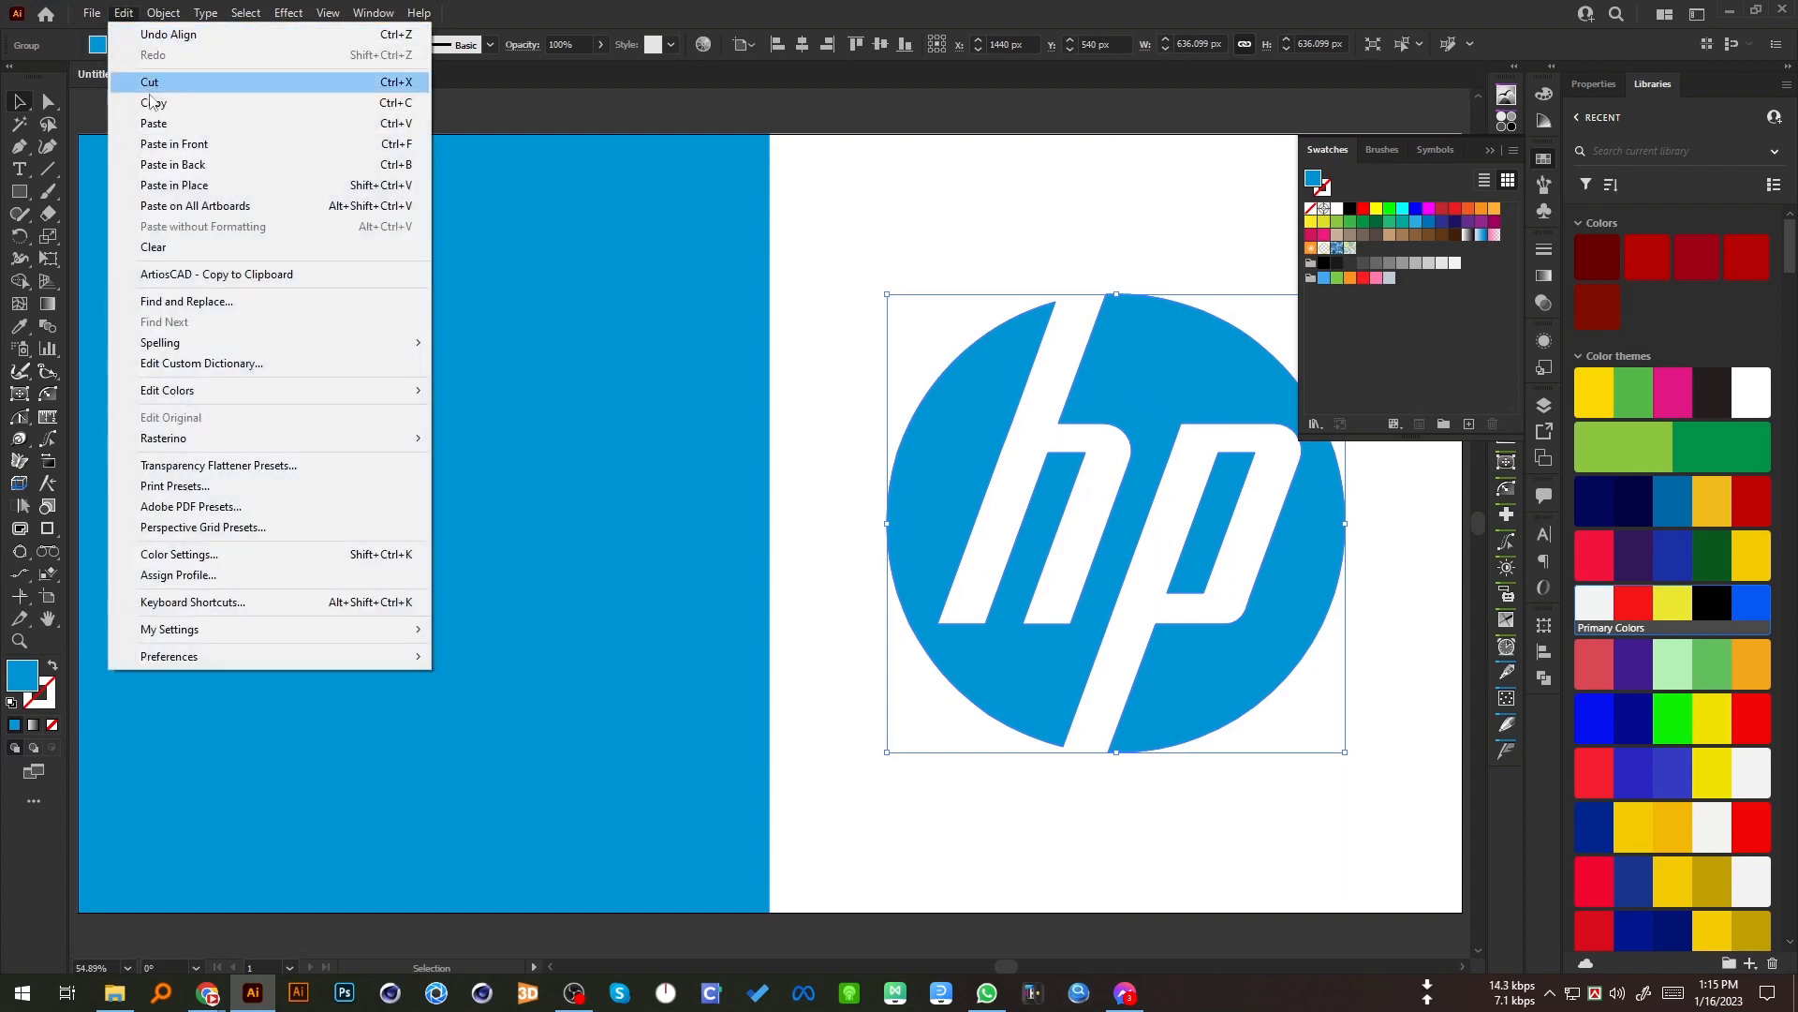
pyautogui.click(174, 145)
# Step: Center the duplicate logo horizontally on the blue half, using that half as the key object for alignment
pyautogui.keyDown('shift'); pyautogui.click(424, 313); pyautogui.keyUp('shift')
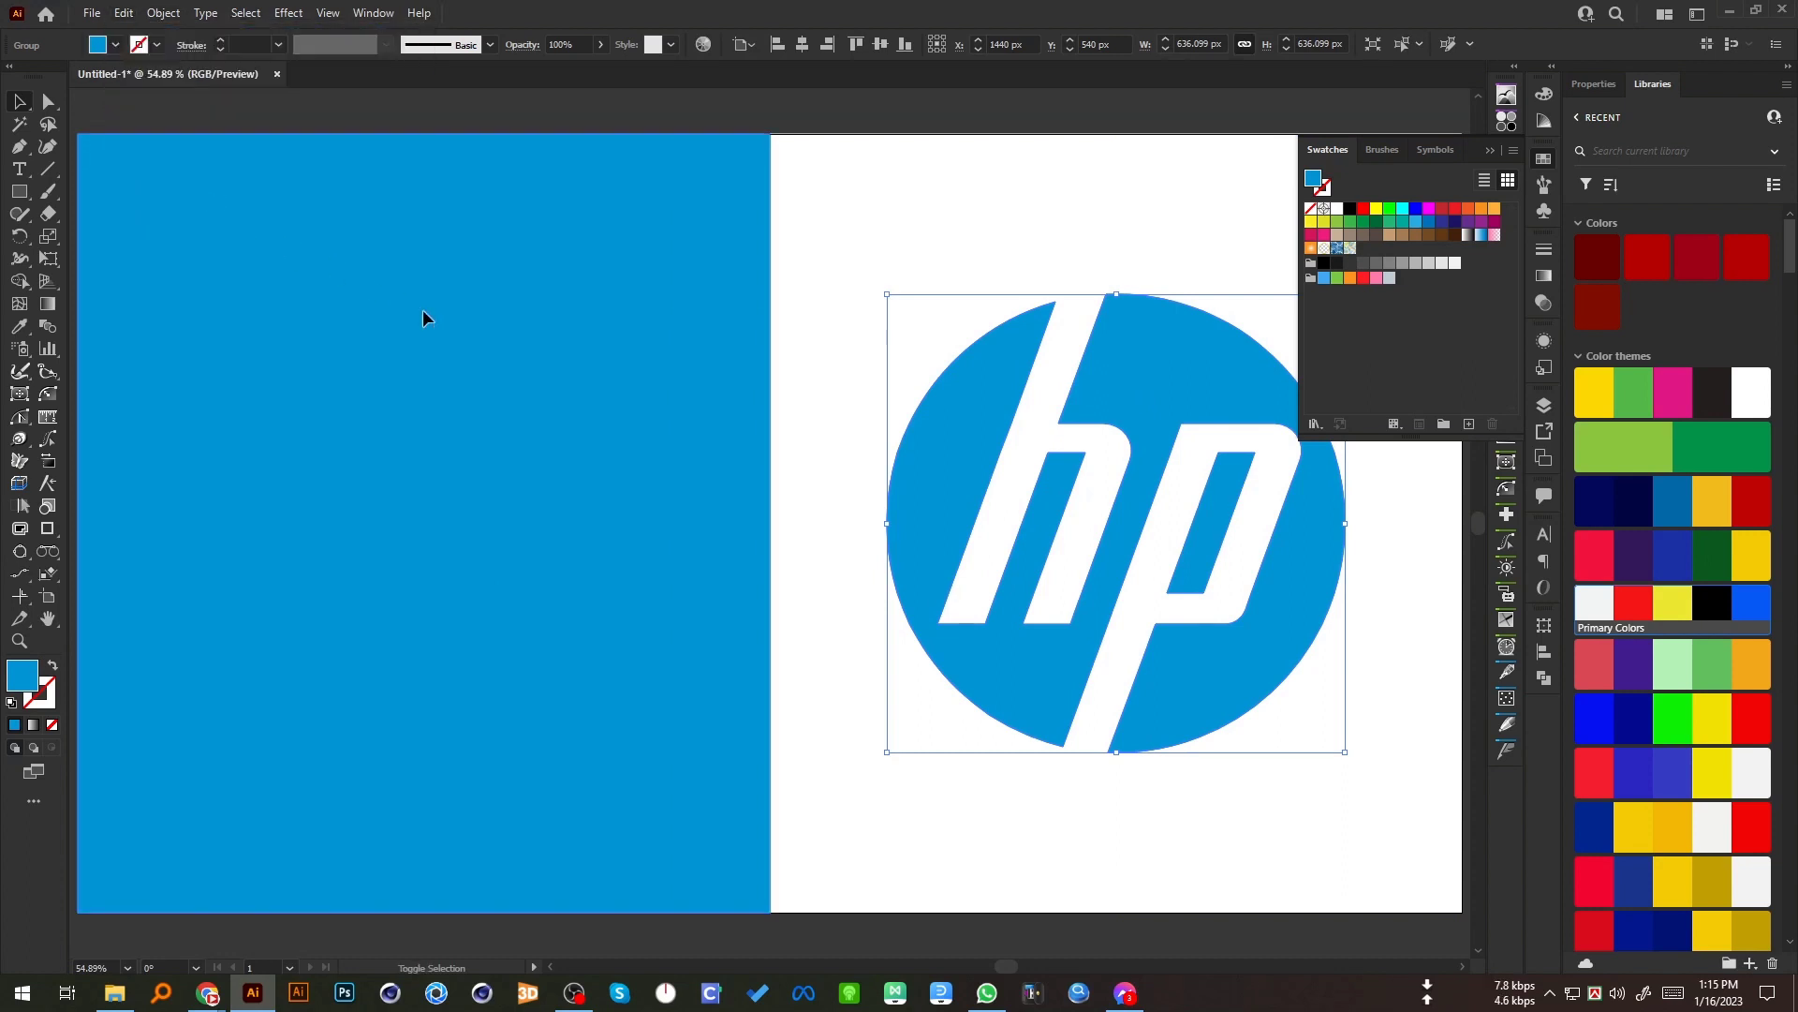
pyautogui.click(802, 44)
pyautogui.click(820, 101)
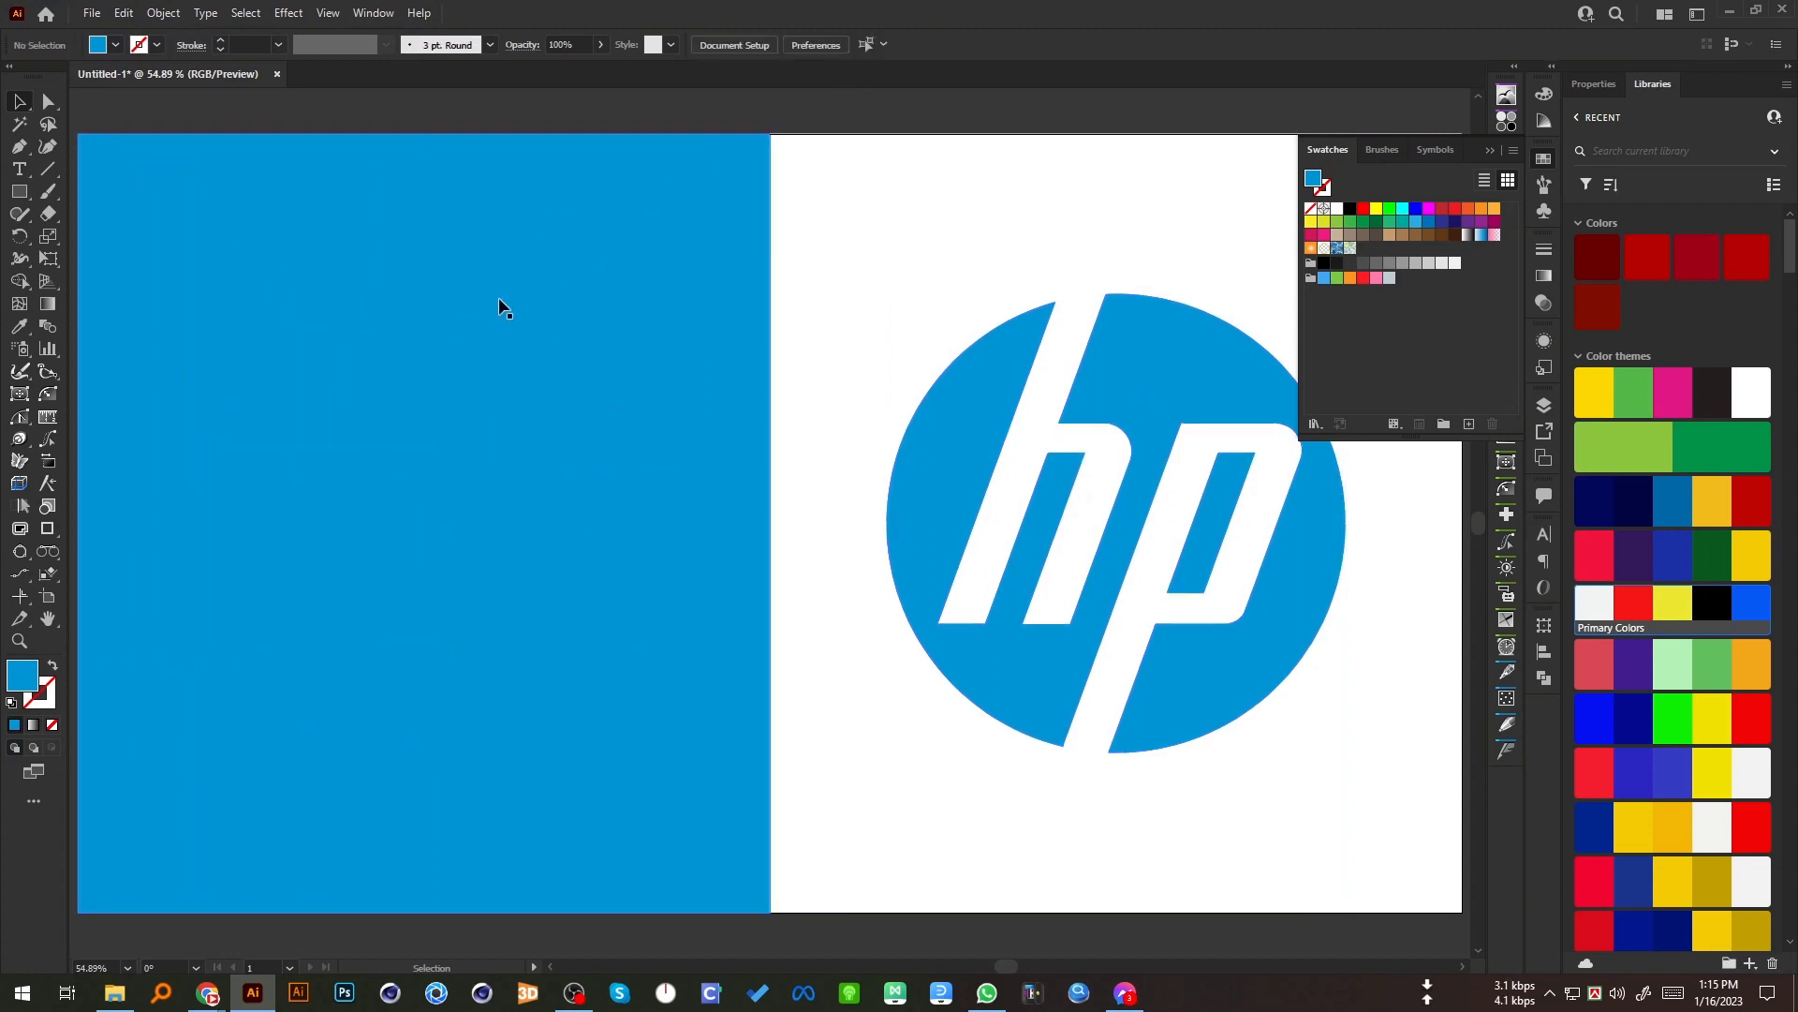
# Step: Fill the duplicate logo on the blue half with white, and display the whole artboard fitted to the window with the panels hidden
pyautogui.click(489, 315)
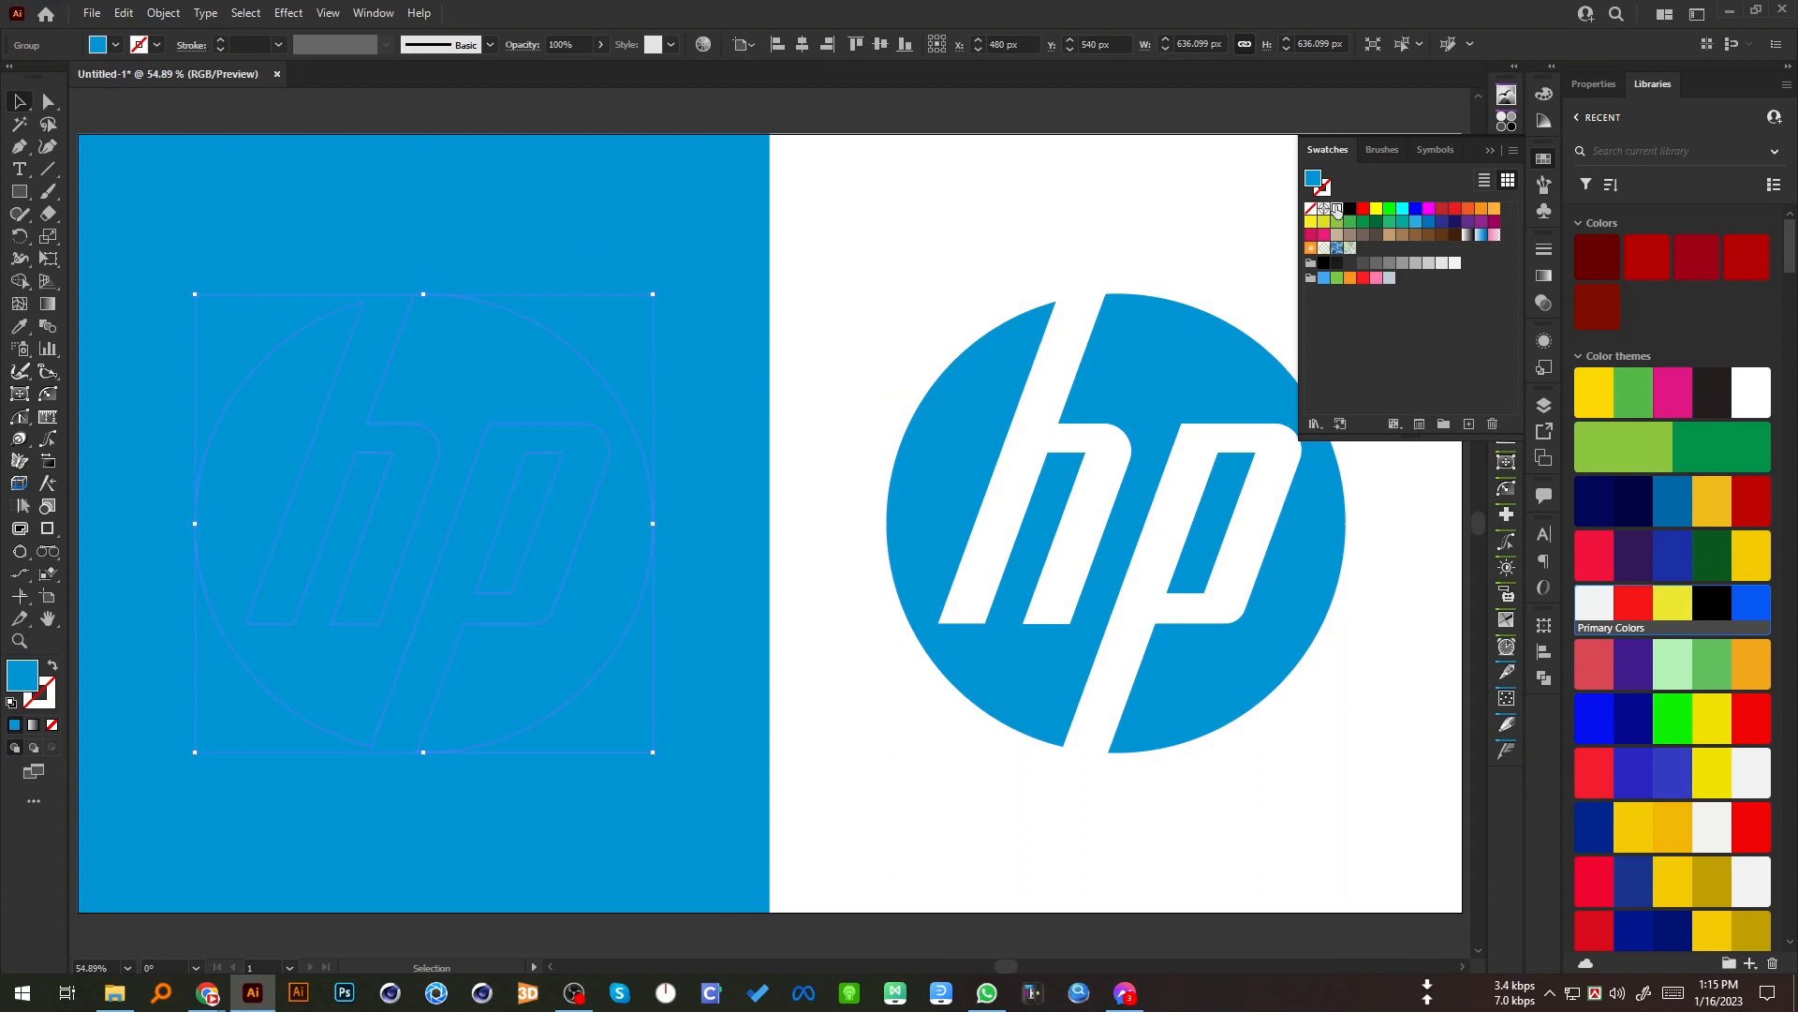
pyautogui.click(1338, 208)
pyautogui.click(1060, 121)
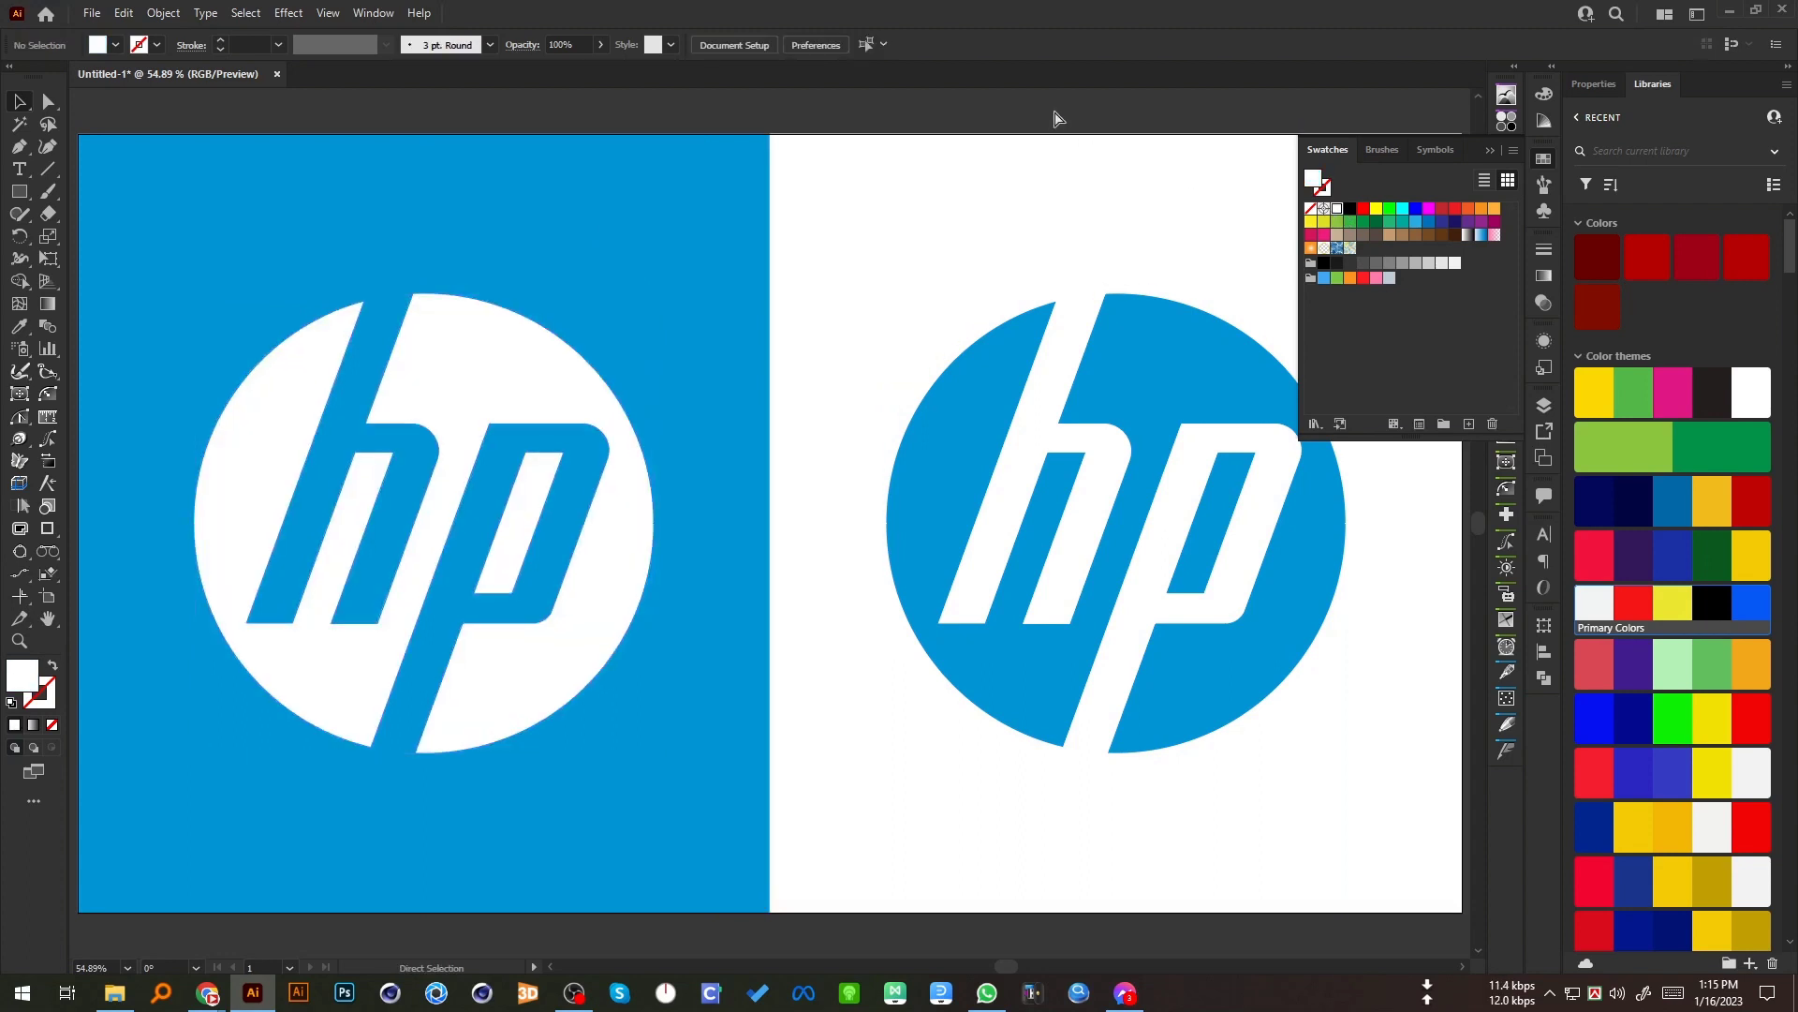
pyautogui.press('Tab')
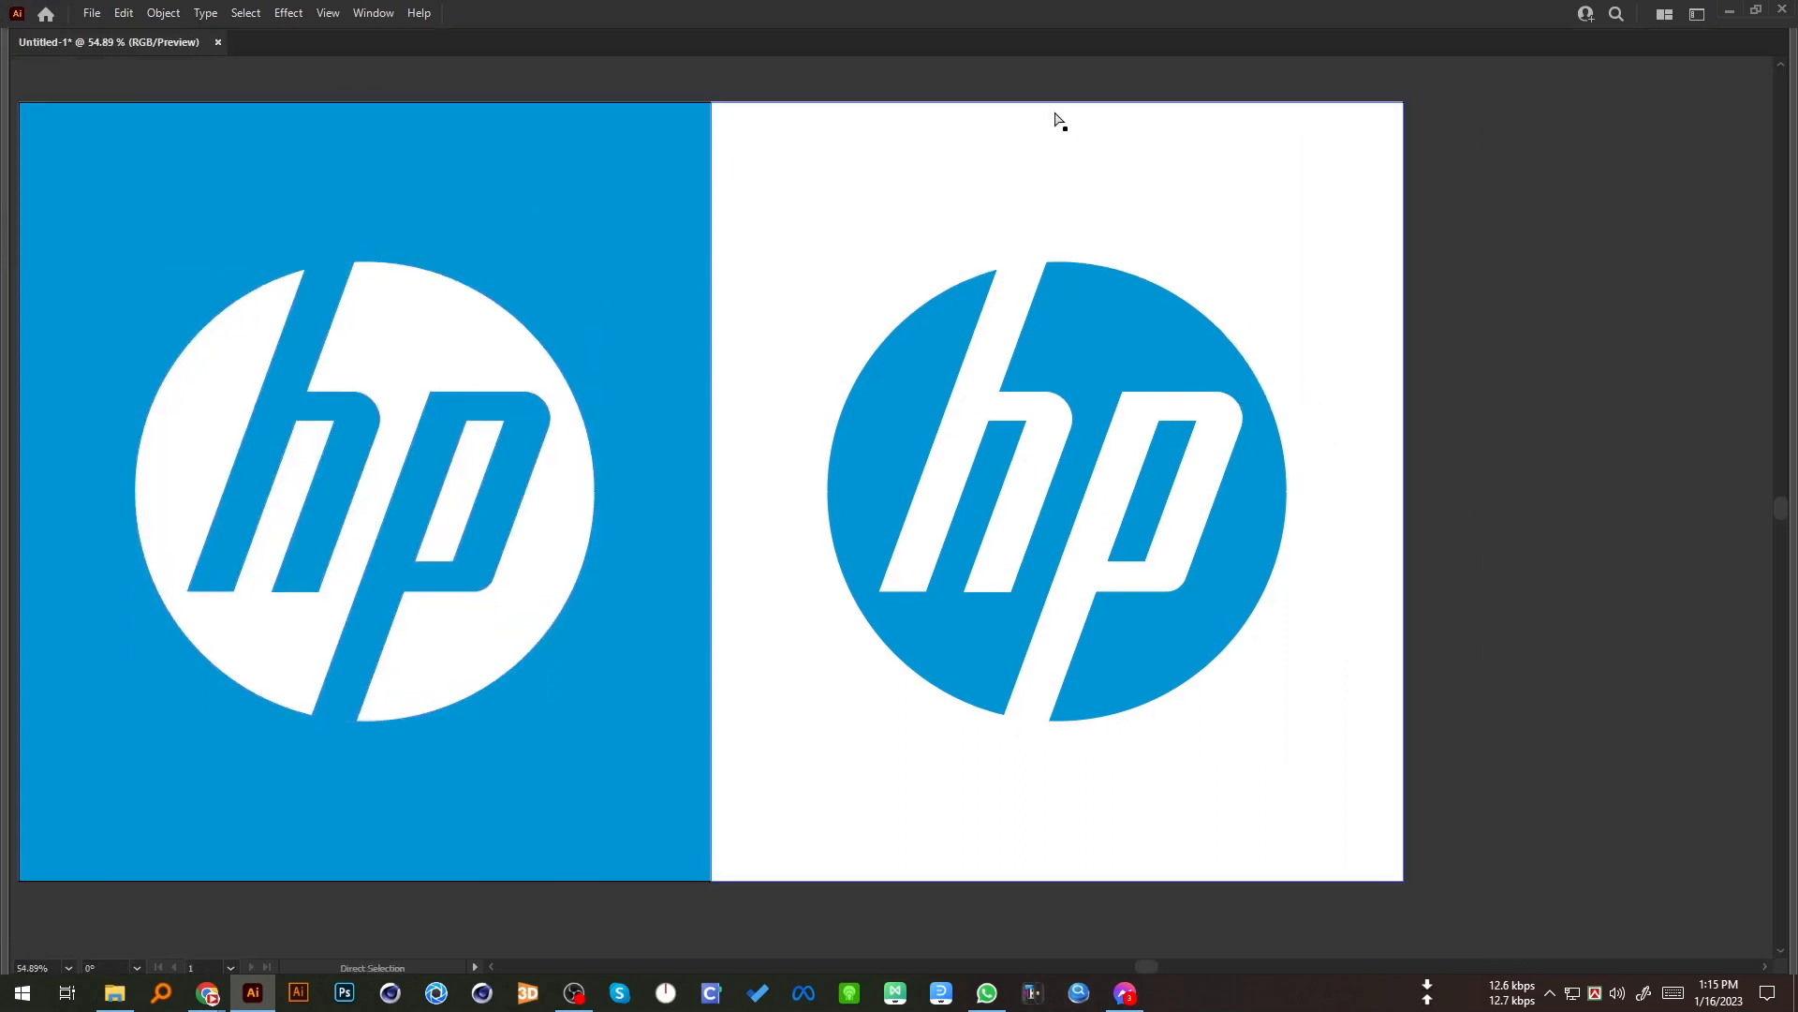
pyautogui.hotkey('ctrl', '0')
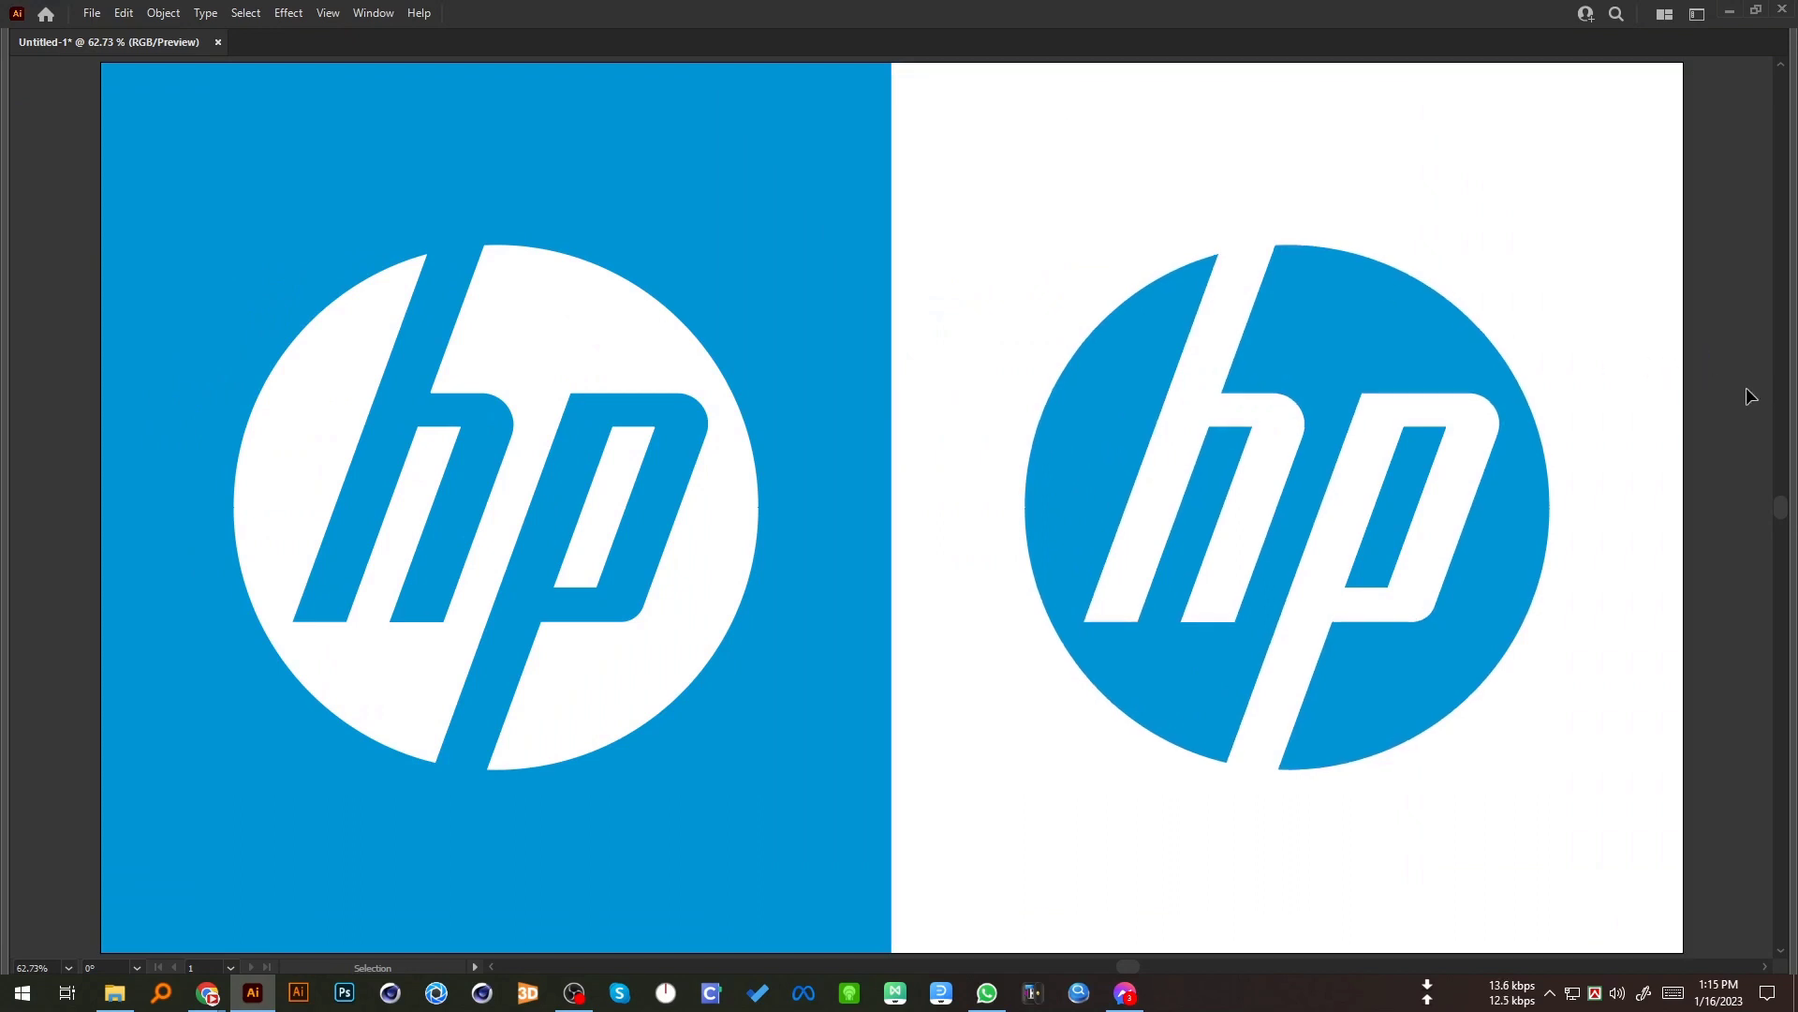